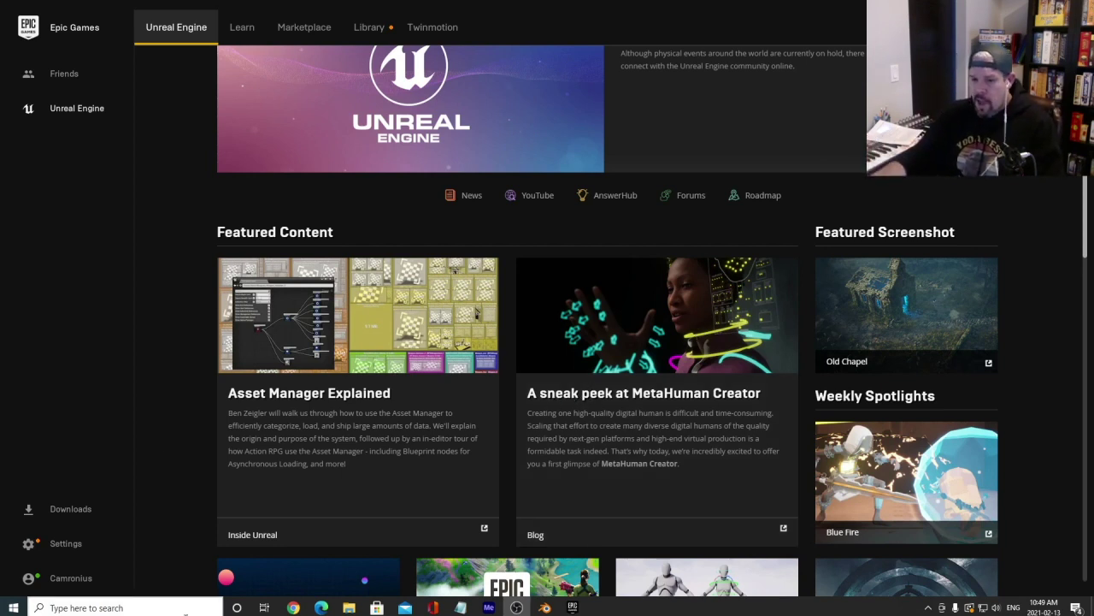
Switch to Blender and view the flying character model from the front.
left_click(545, 607)
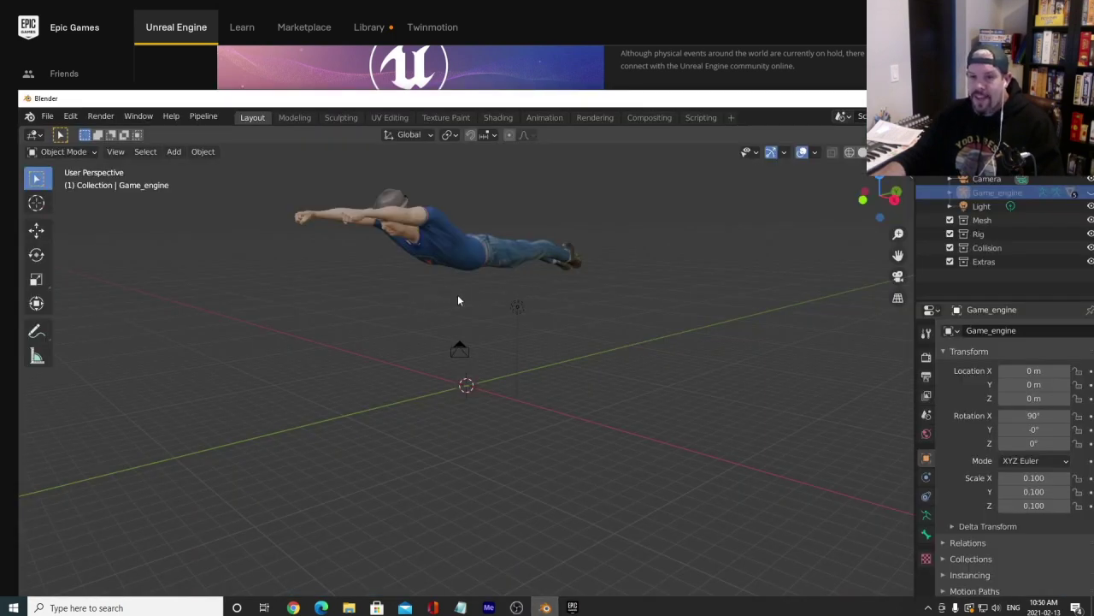
middle_click_drag(459, 298, 497, 273)
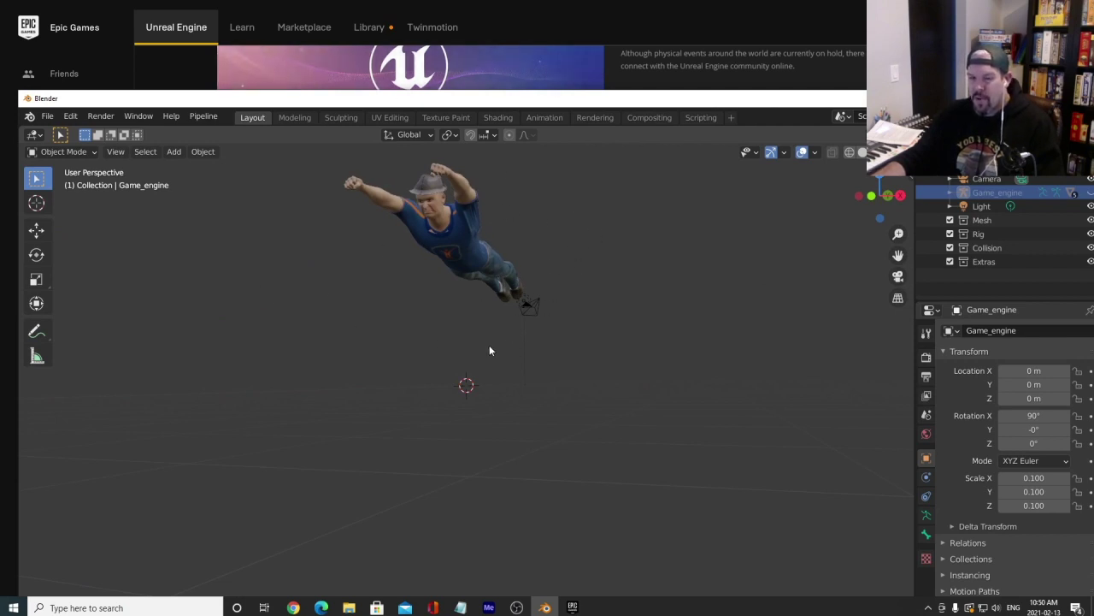
middle_click_drag(476, 327, 448, 316)
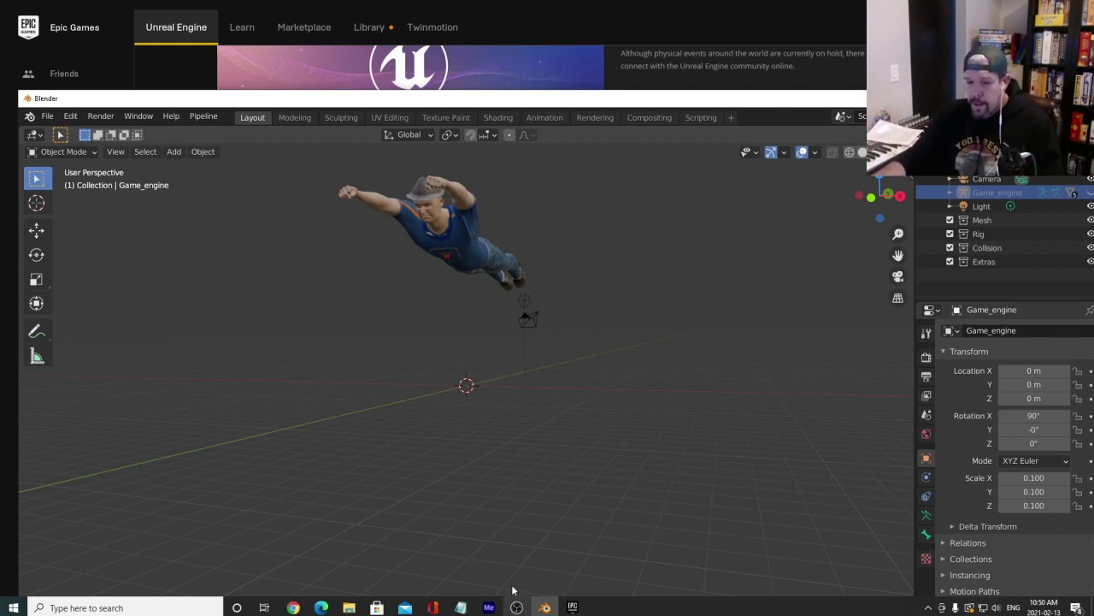
Switch to Chrome's MB-Lab page and look over the character creation add-on's Features section.
mouse_move(295, 603)
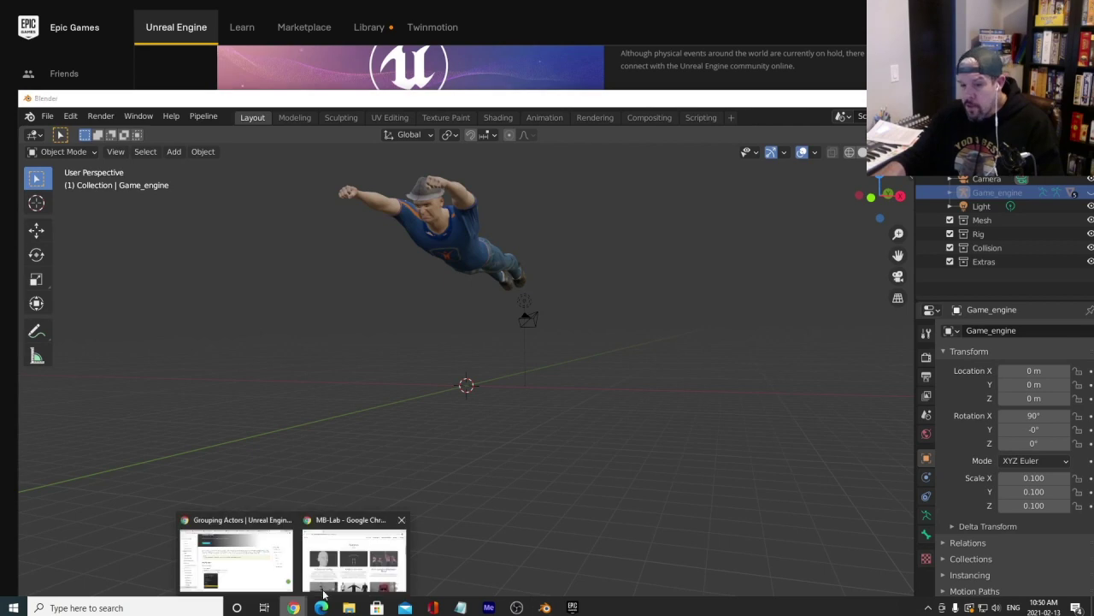
left_click(342, 582)
scroll(506, 273, "up", 5)
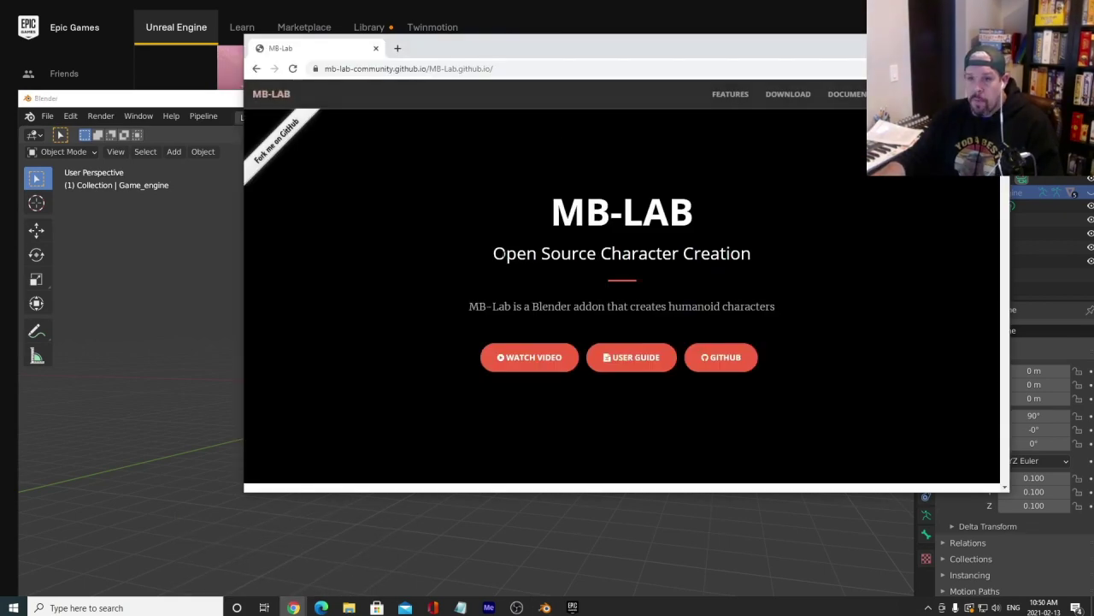
scroll(670, 261, "down", 5)
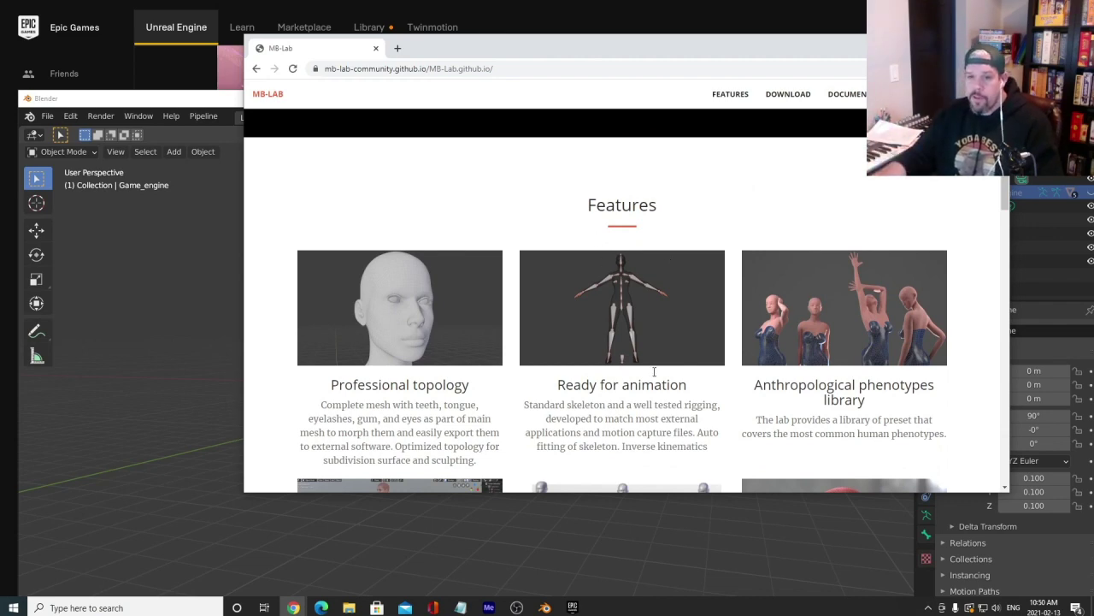
scroll(663, 316, "down", 3)
scroll(688, 323, "up", 2)
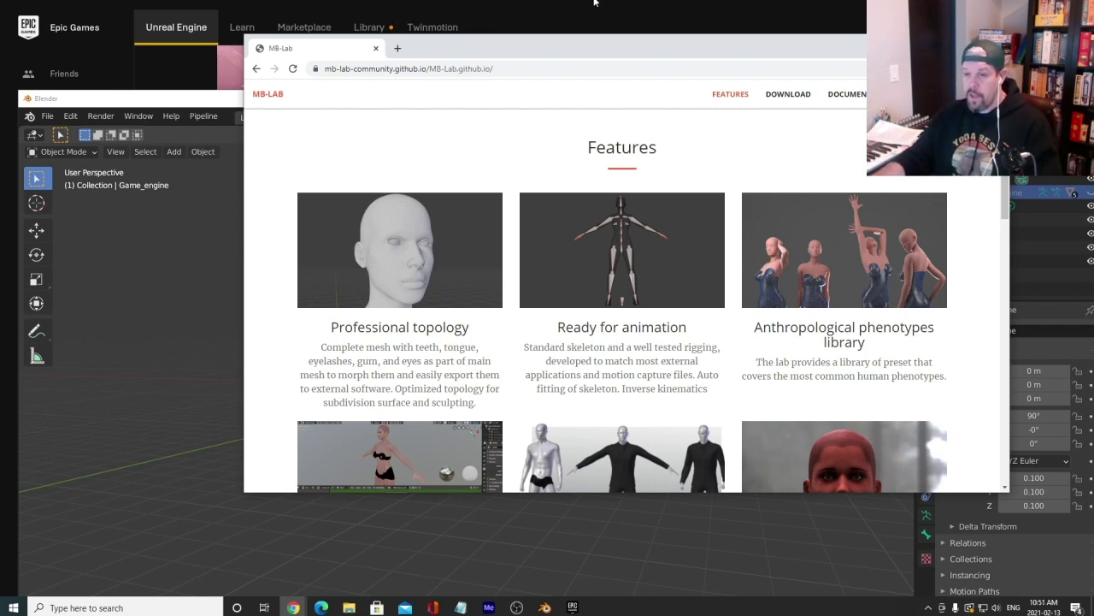
Return to the Epic Games Launcher and look over the Unreal Engine featured content, including the MetaHuman Creator and Control Rig Mannequin articles.
key("alt+Tab")
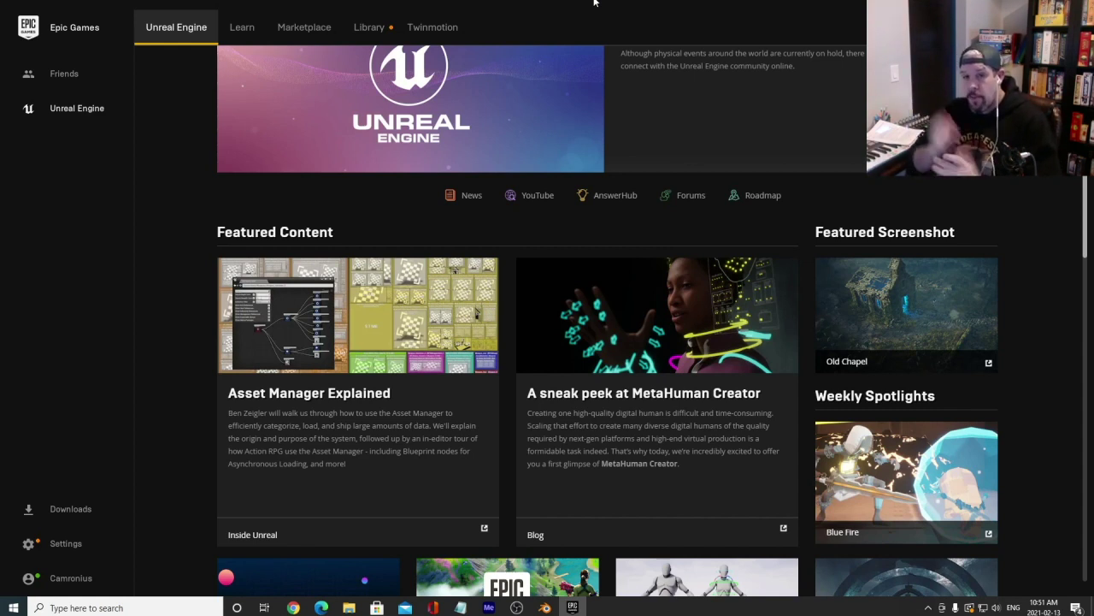
scroll(496, 232, "up", 1)
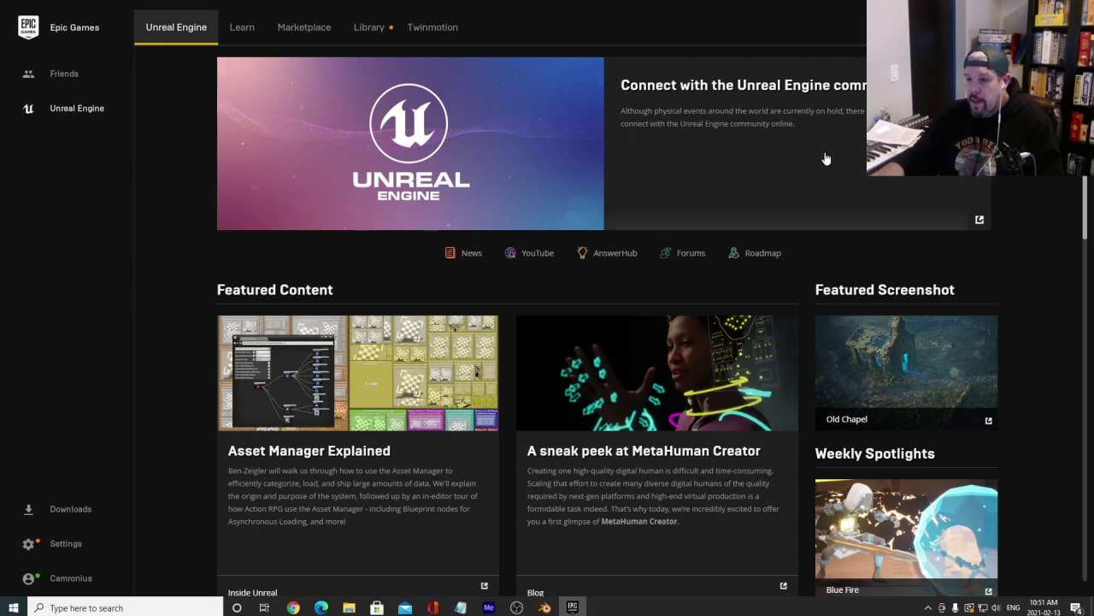
key("alt+Tab")
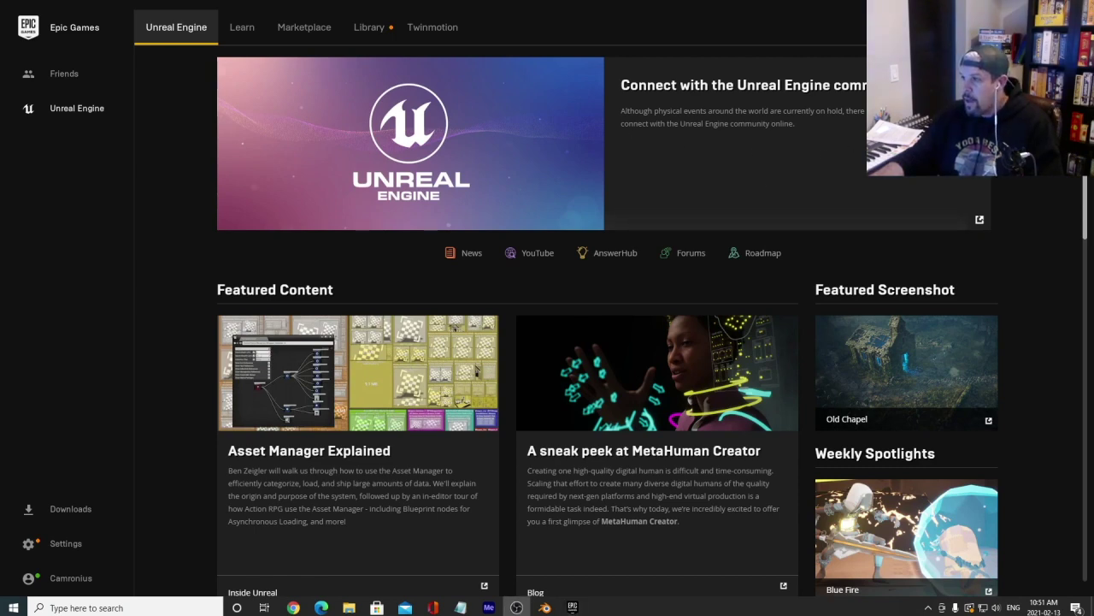
scroll(647, 361, "down", 1)
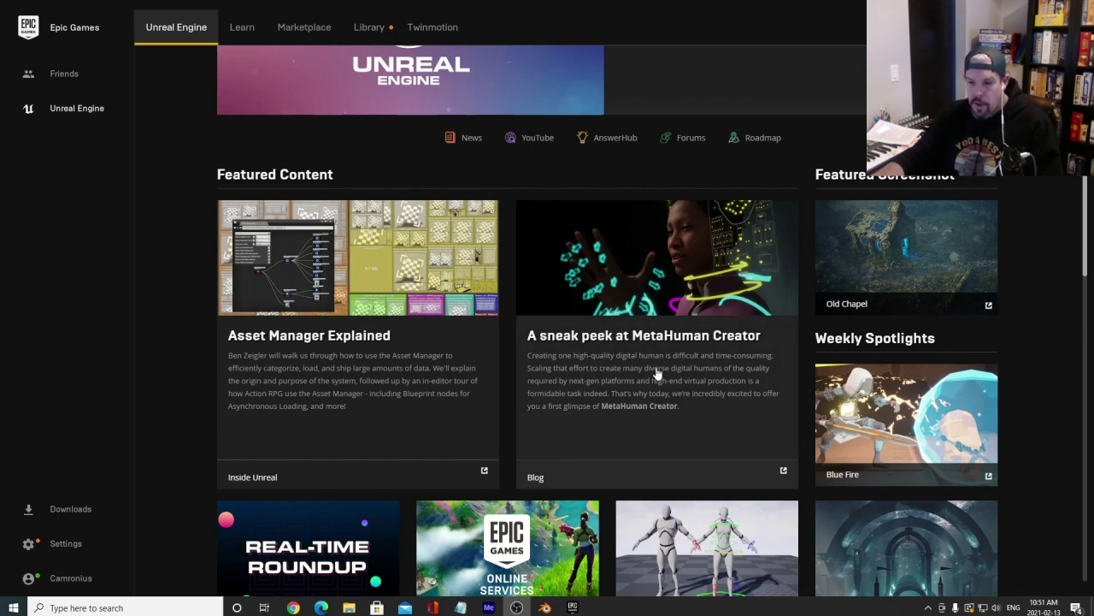
scroll(730, 331, "down", 1)
scroll(691, 393, "down", 1)
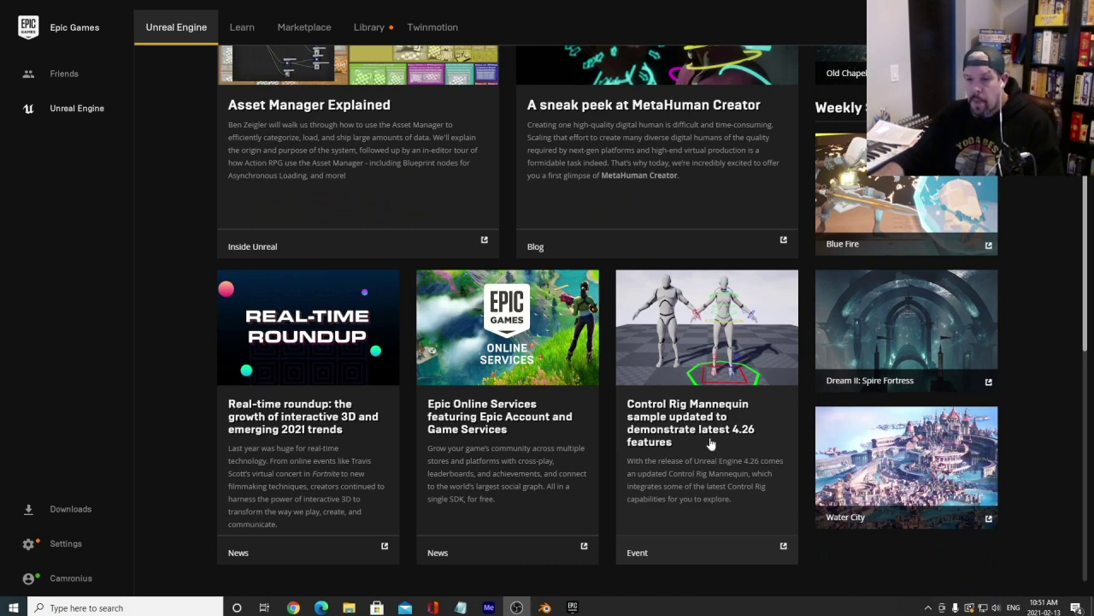
scroll(712, 440, "up", 1)
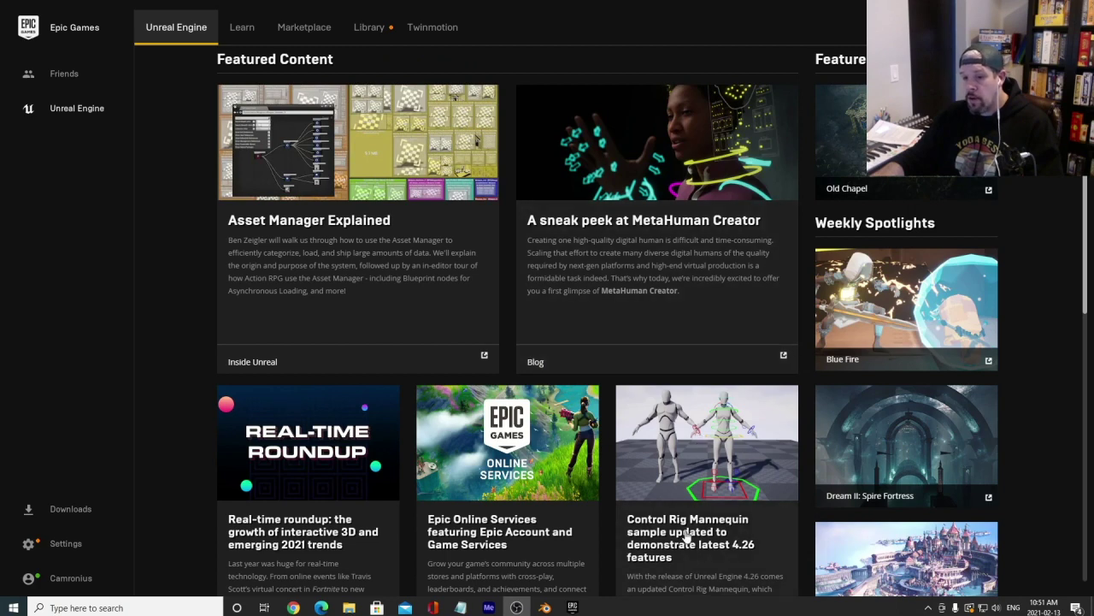
scroll(708, 486, "down", 1)
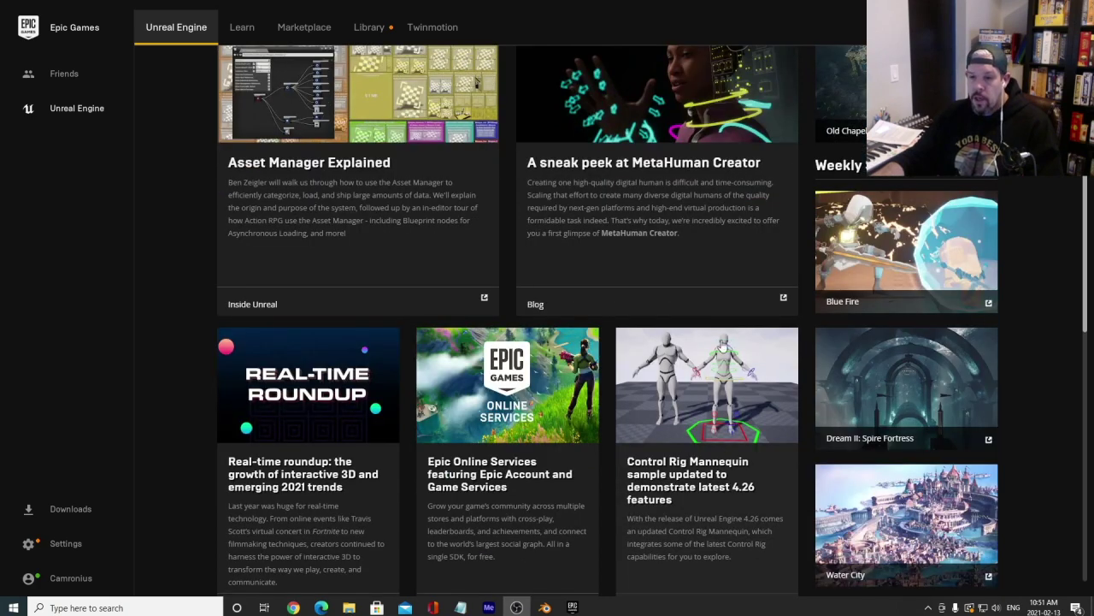
scroll(694, 437, "down", 1)
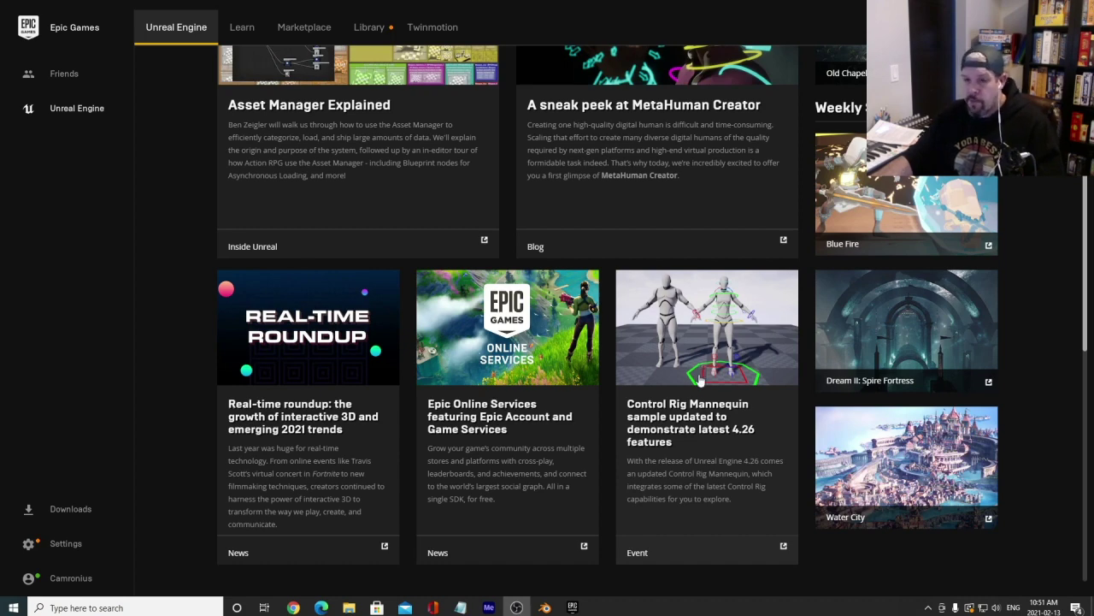
scroll(700, 385, "up", 1)
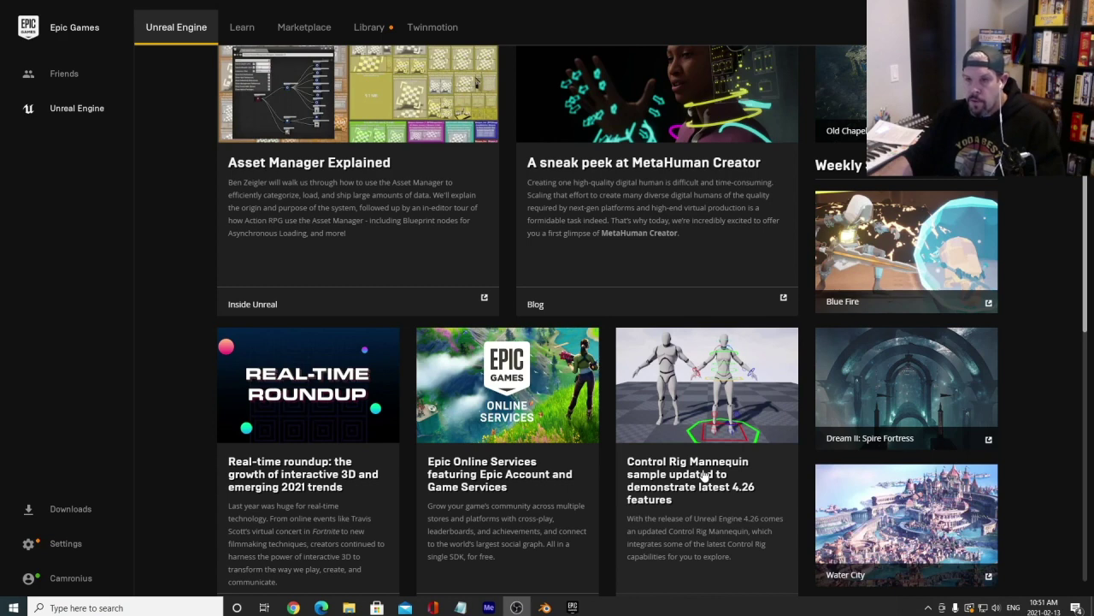
scroll(704, 475, "up", 4)
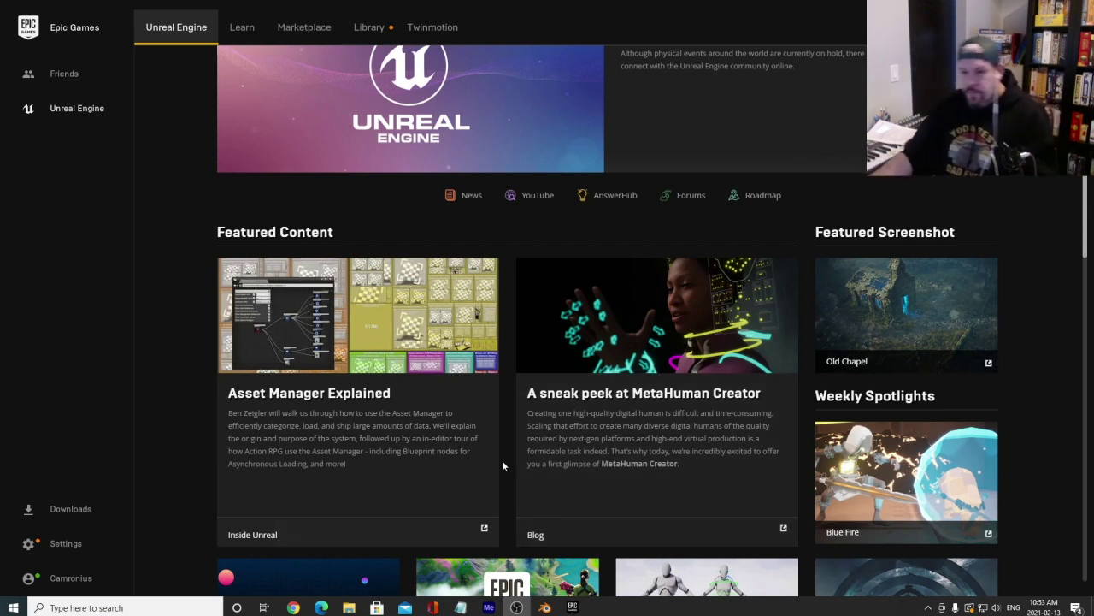
Open the MetaHuman Creator sneak peek article and find its sample project offer.
left_click(609, 339)
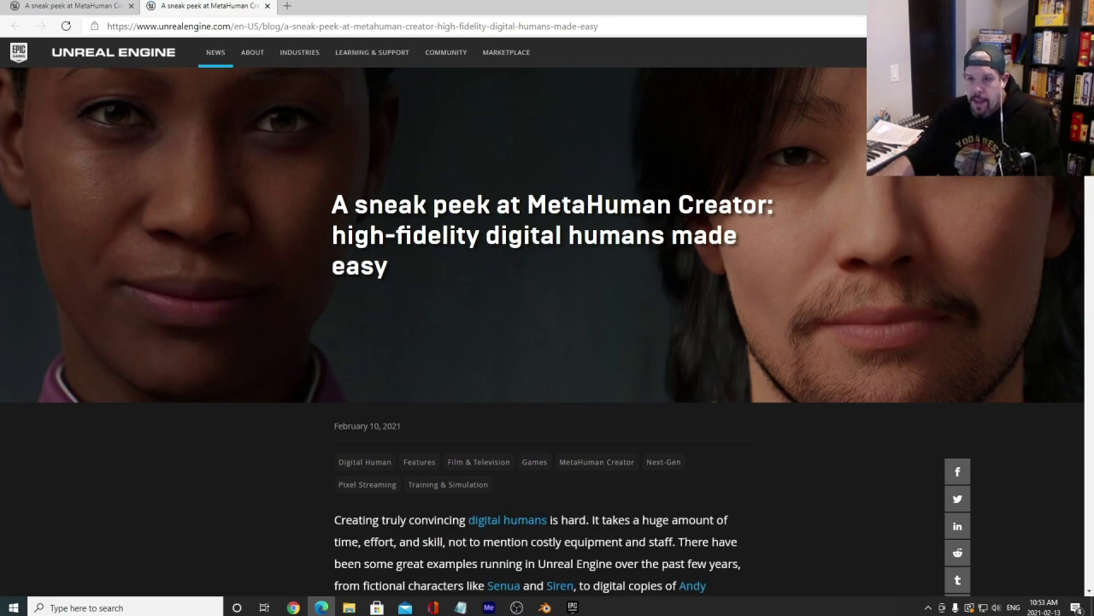
scroll(537, 411, "down", 10)
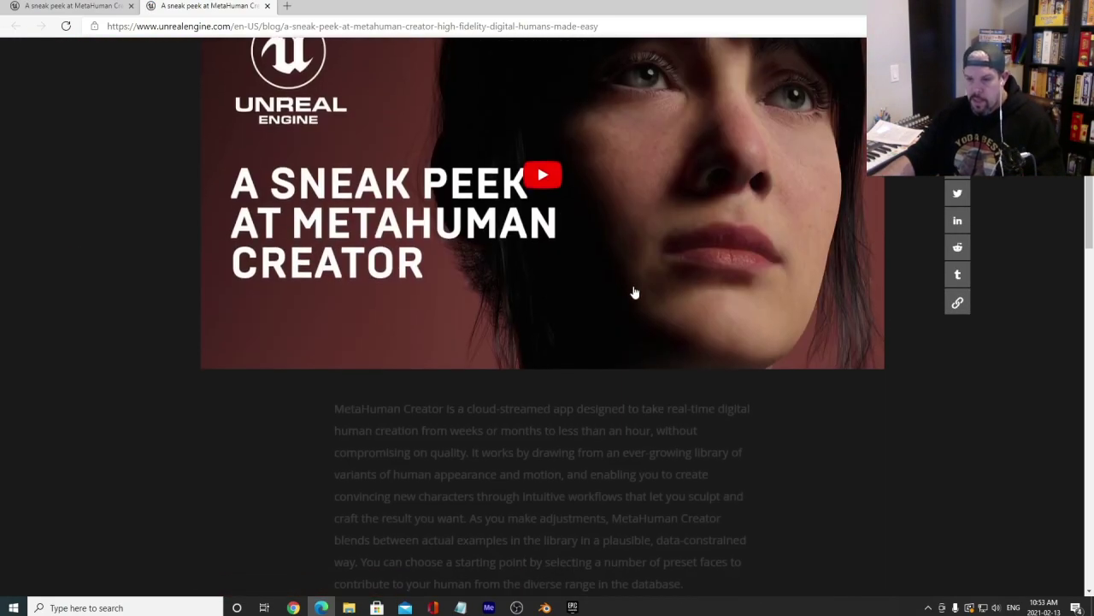
scroll(623, 293, "down", 12)
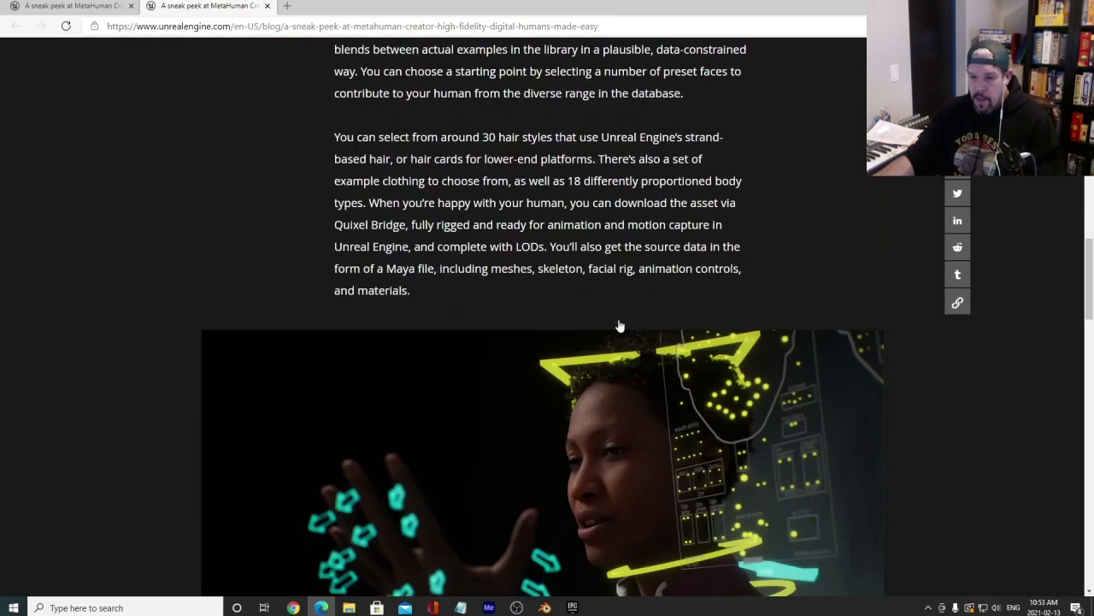
scroll(590, 342, "down", 4)
scroll(569, 376, "up", 2)
scroll(571, 358, "down", 12)
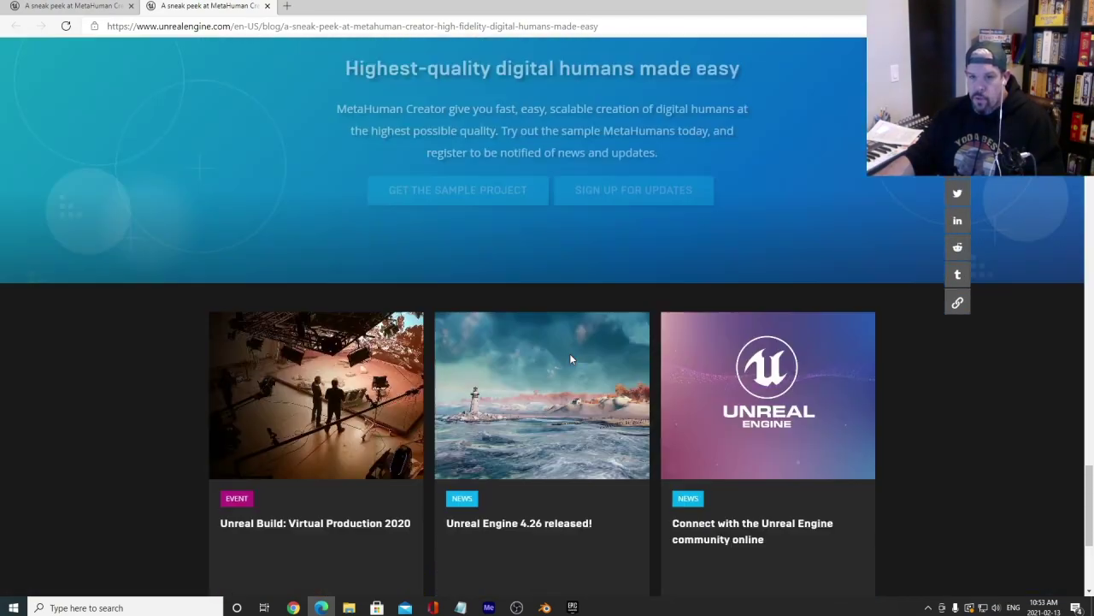
scroll(570, 353, "up", 1)
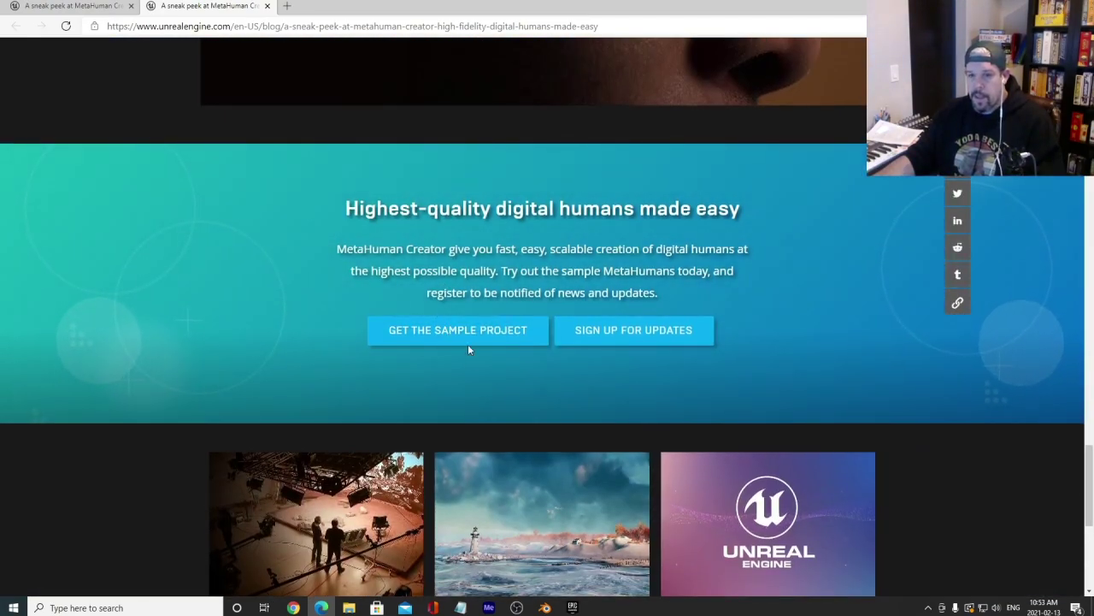
Get the MetaHumans sample project from the article and open its marketplace page in the Epic Games Launcher.
left_click(468, 339)
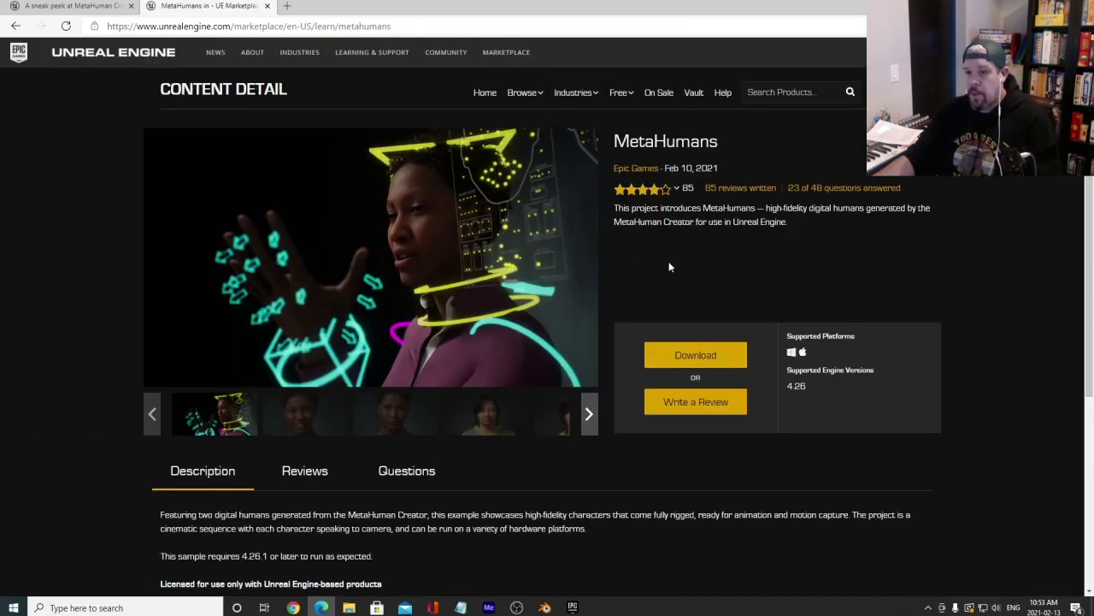
left_click(694, 359)
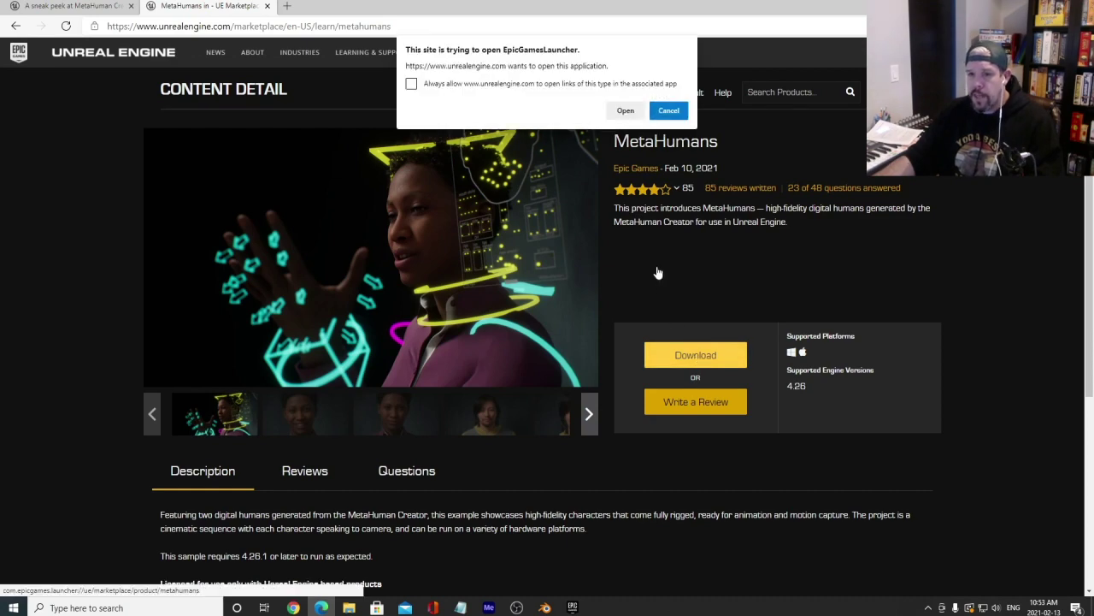
left_click(628, 117)
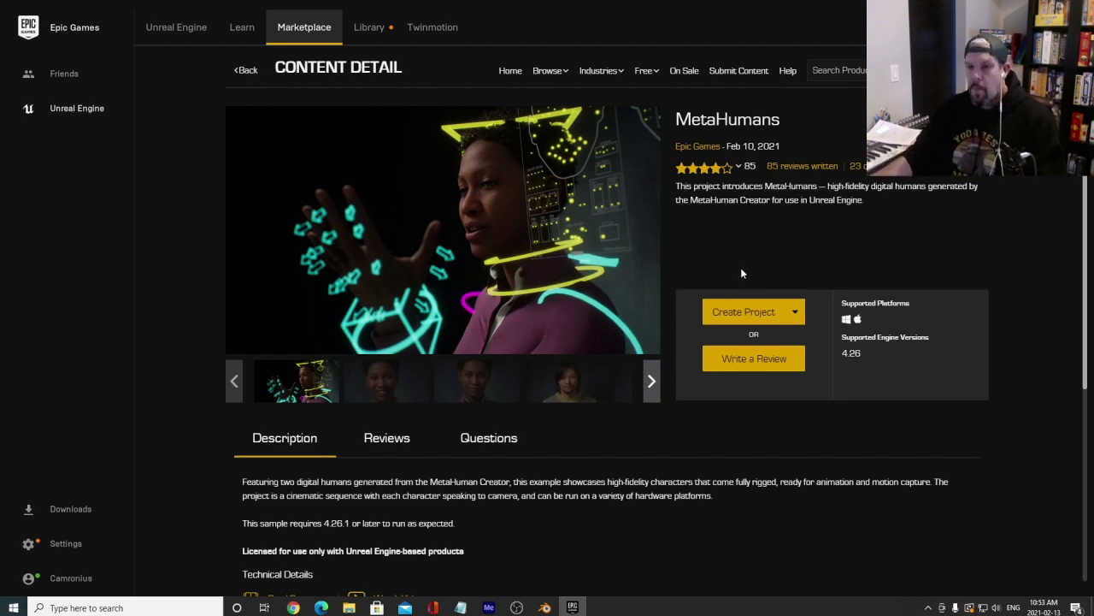
Start creating a project from the MetaHumans sample and name it MetaHumans_Tutorial.
left_click(787, 312)
left_click(740, 311)
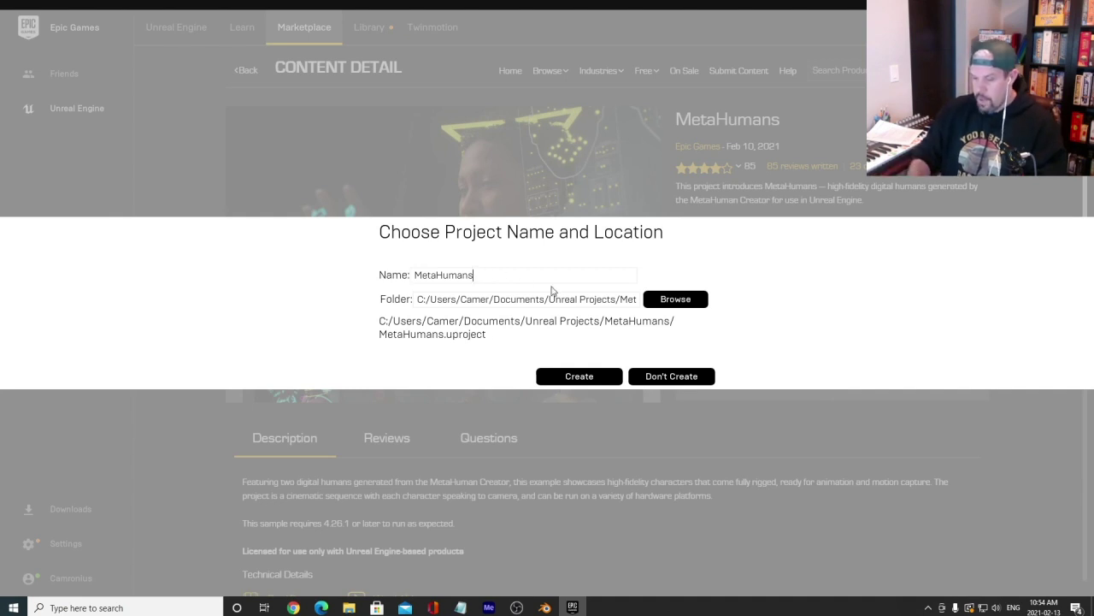
type("_Tutorial")
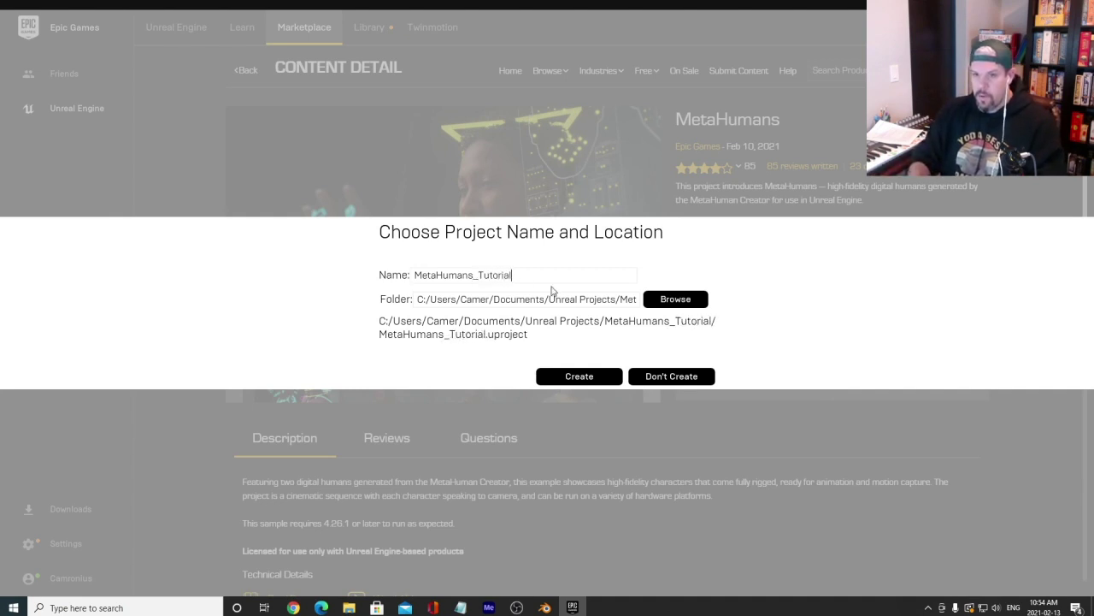
Browse for the project location and open the Unreal Projects folder on the Data (D:) drive.
left_click(676, 298)
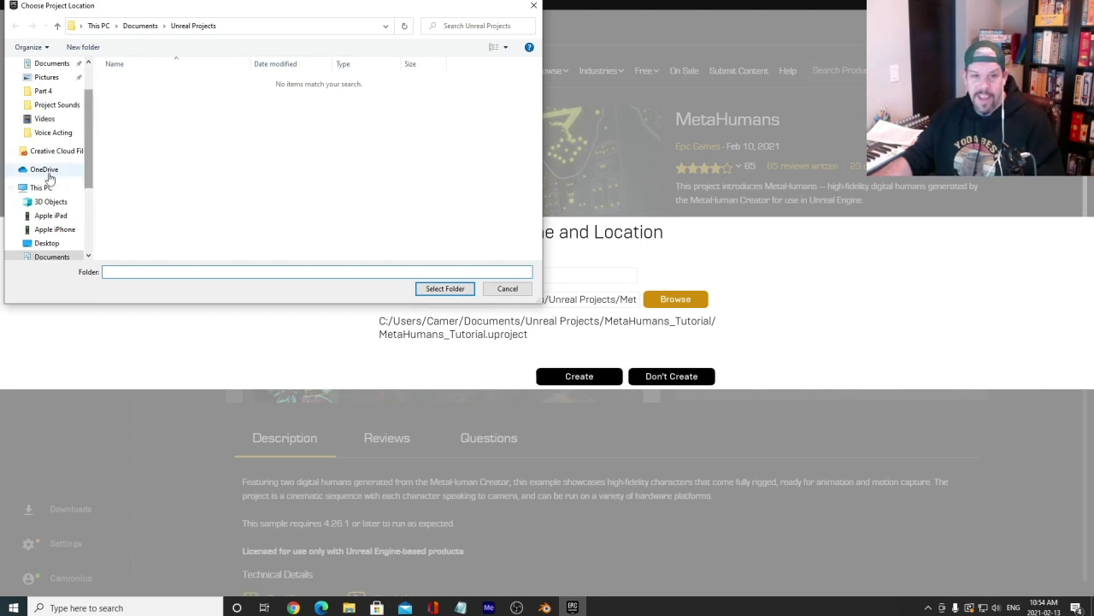
scroll(43, 192, "down", 1)
scroll(66, 179, "up", 2)
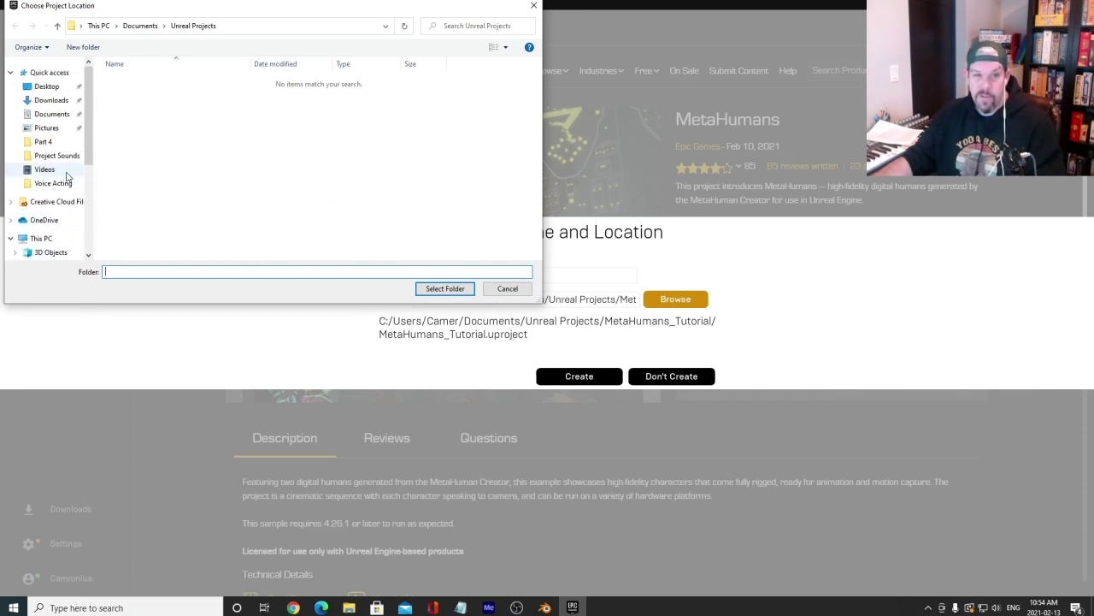
scroll(66, 176, "down", 3)
left_click(47, 201)
scroll(214, 197, "down", 1)
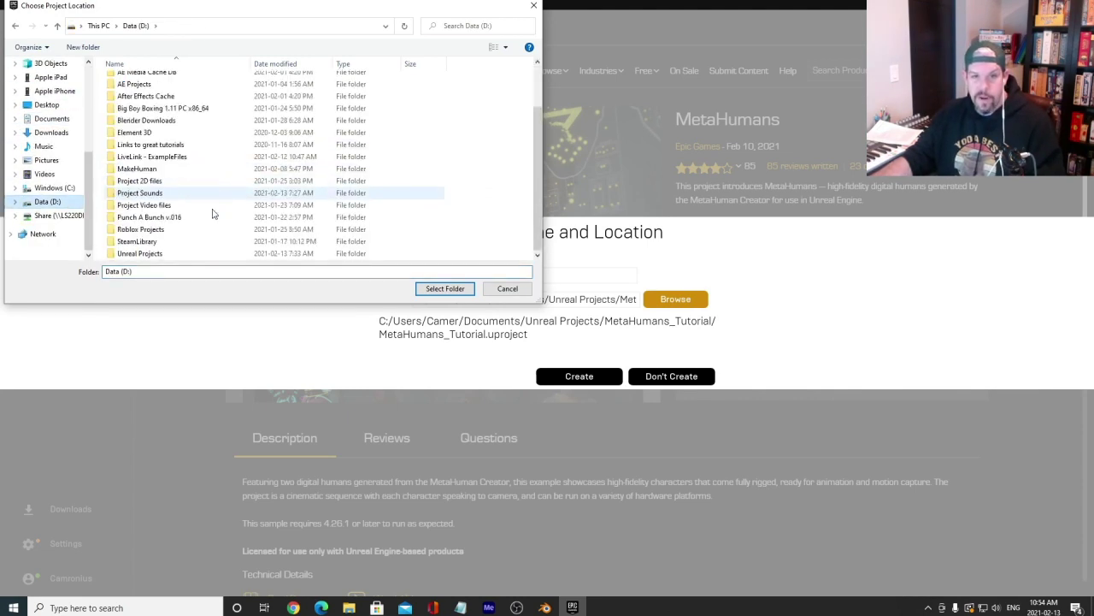
double_click(140, 253)
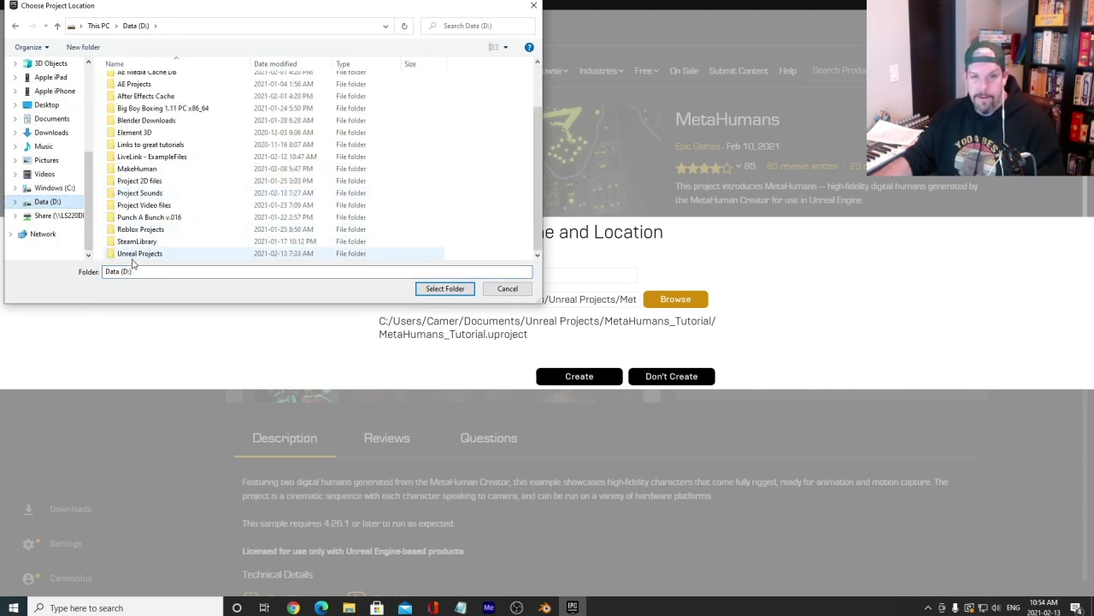
Create a folder named MetaHumans_Tutorial inside Unreal Projects.
left_click(76, 49)
type("Meta")
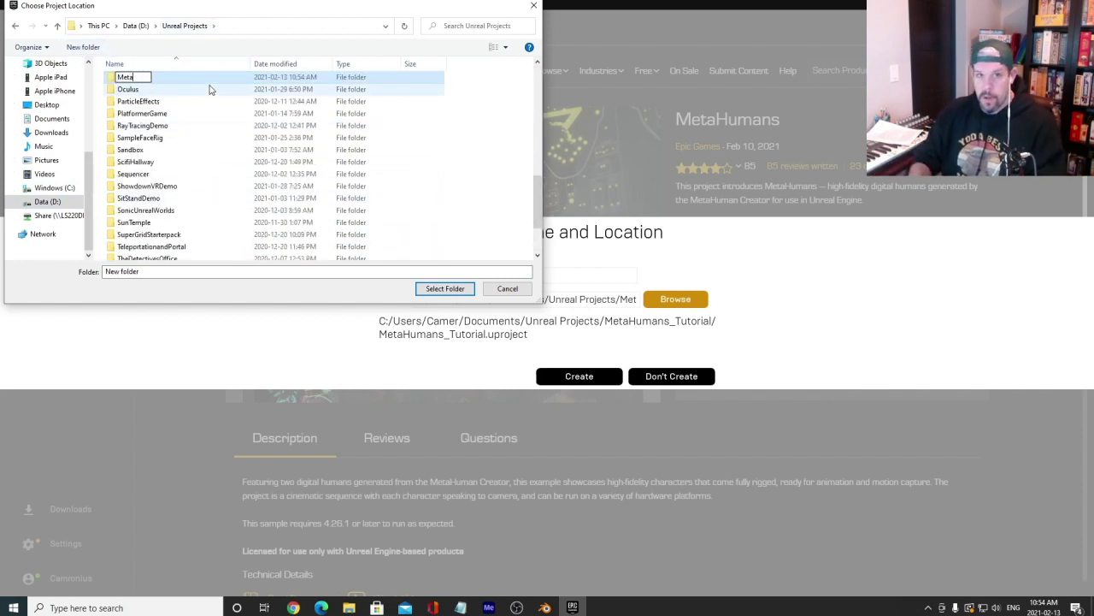
type("Humans")
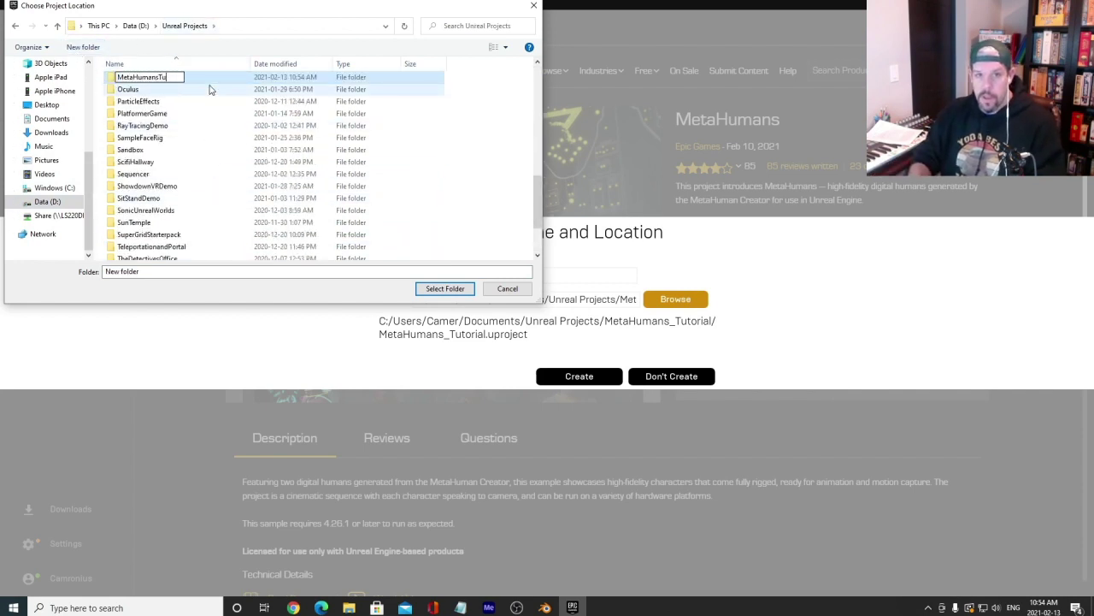
type("_Tutorial")
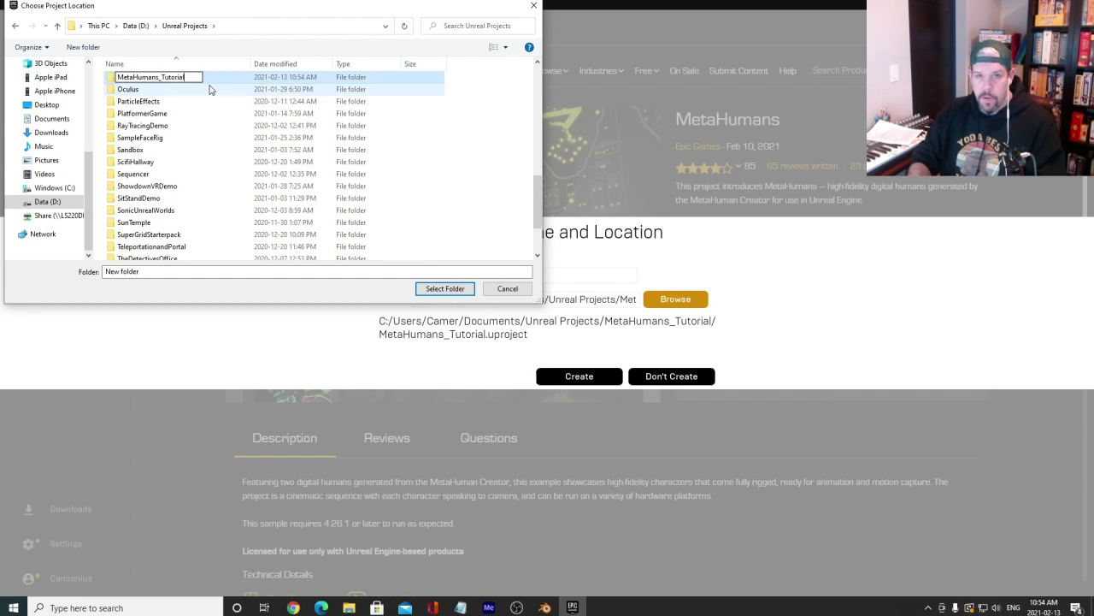
key("Return")
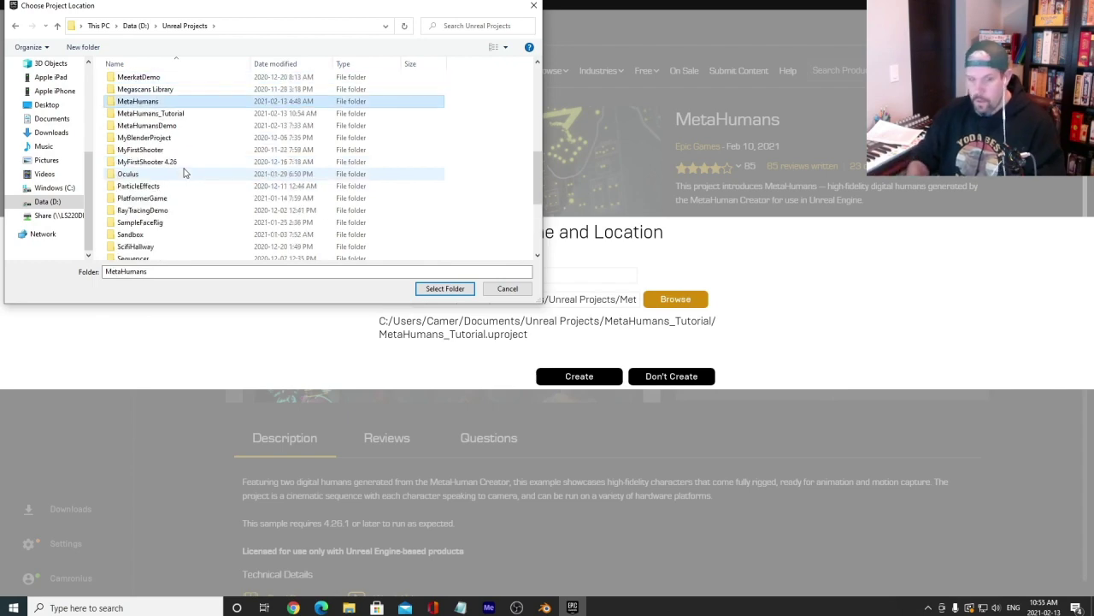
Choose the MetaHumans_Tutorial folder as the project location and create the project.
left_click(149, 113)
left_click(444, 288)
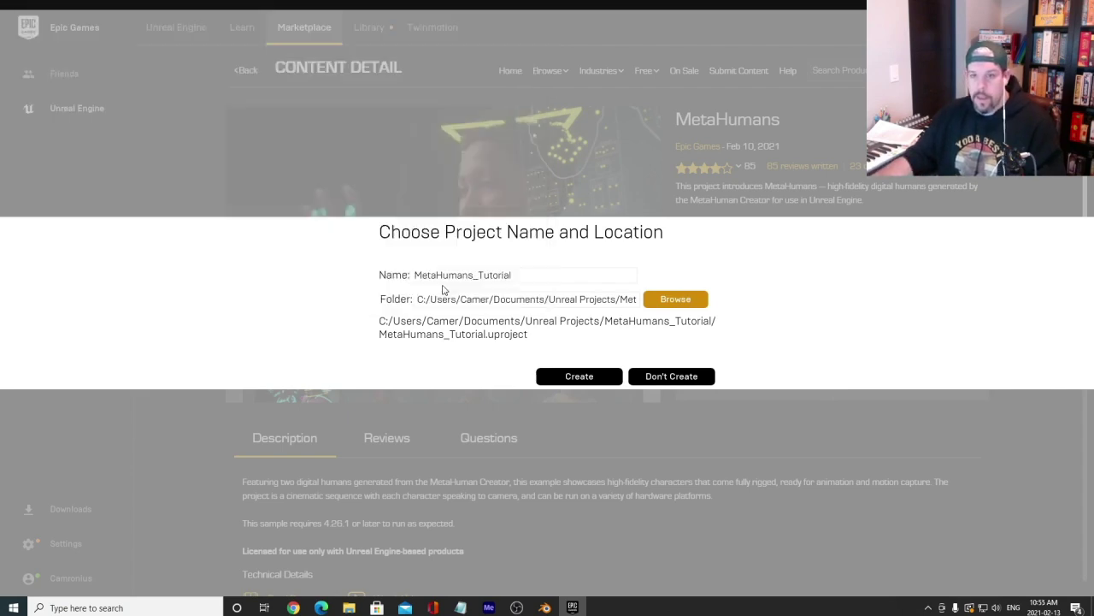
left_click(590, 382)
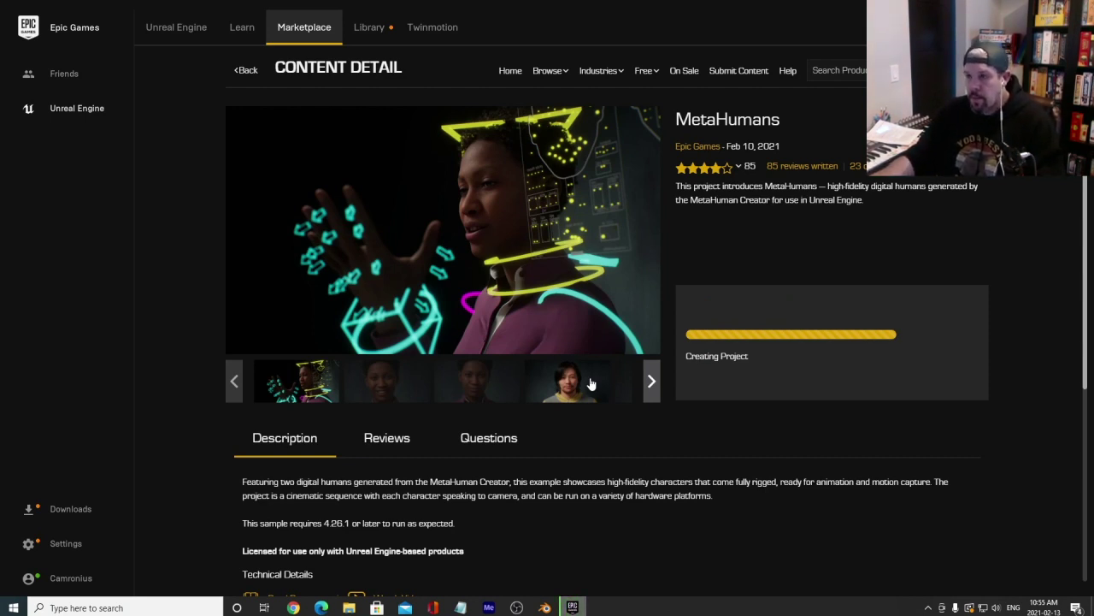
Check the computer's memory and GPU performance in Task Manager, then minimize it.
right_click(717, 610)
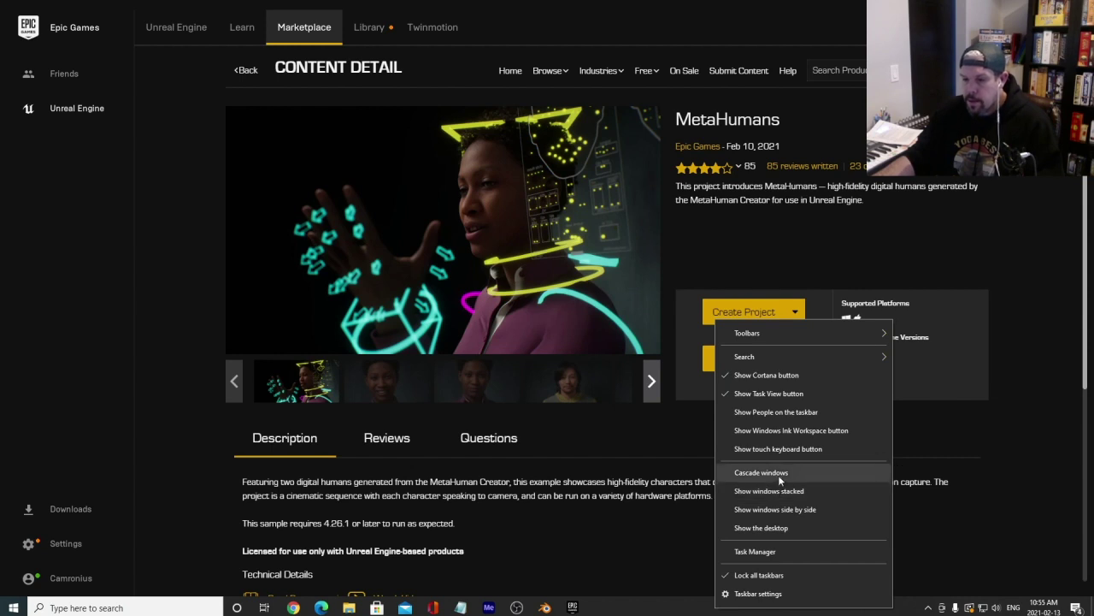
left_click(755, 551)
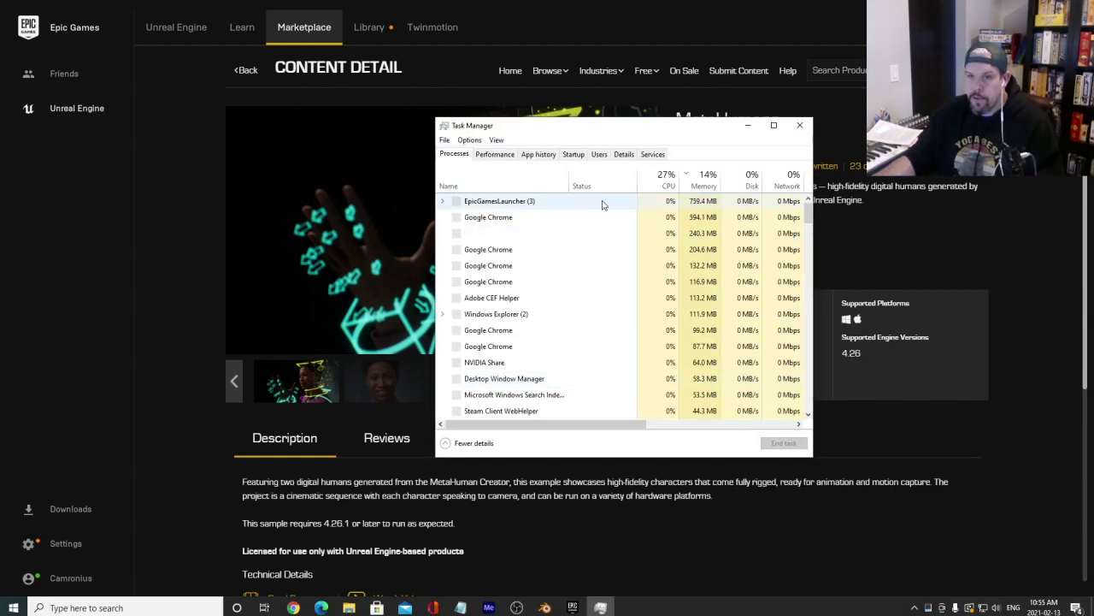
left_click(502, 154)
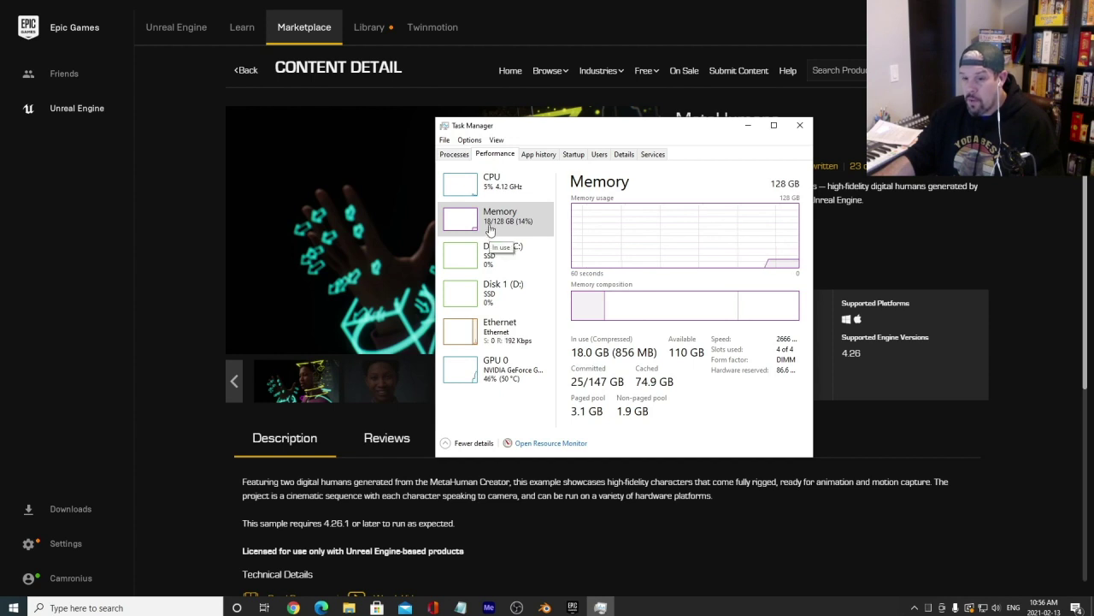
left_click(518, 607)
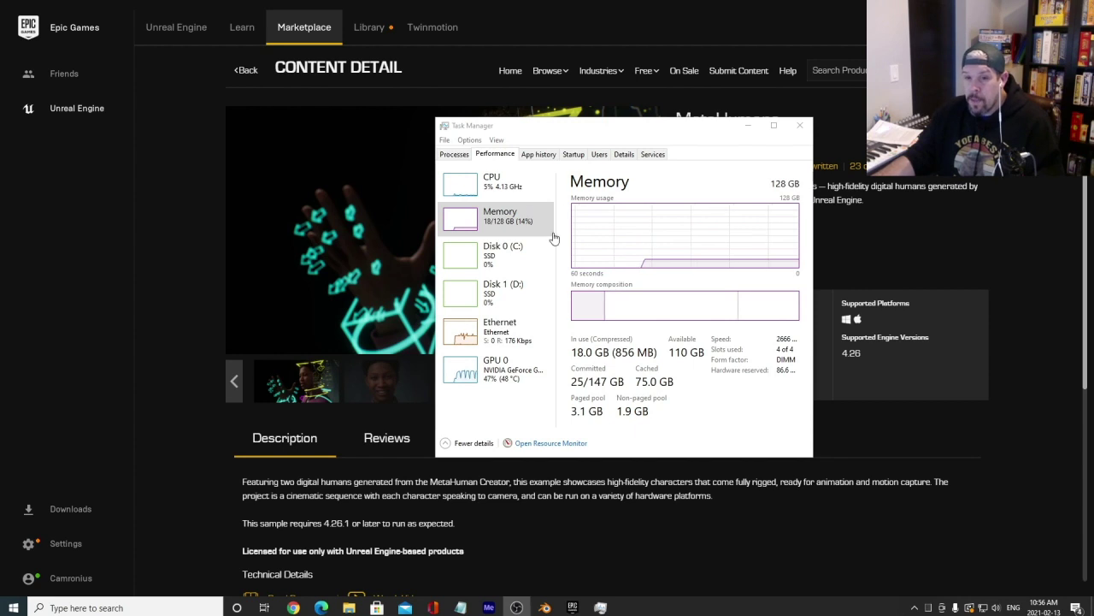
left_click(500, 369)
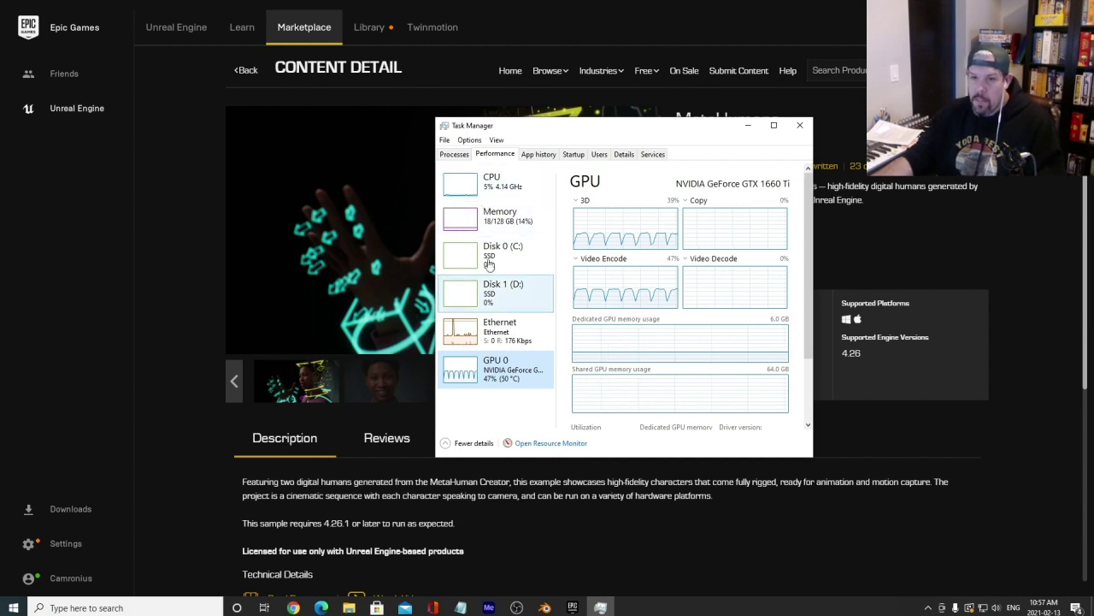
left_click(748, 127)
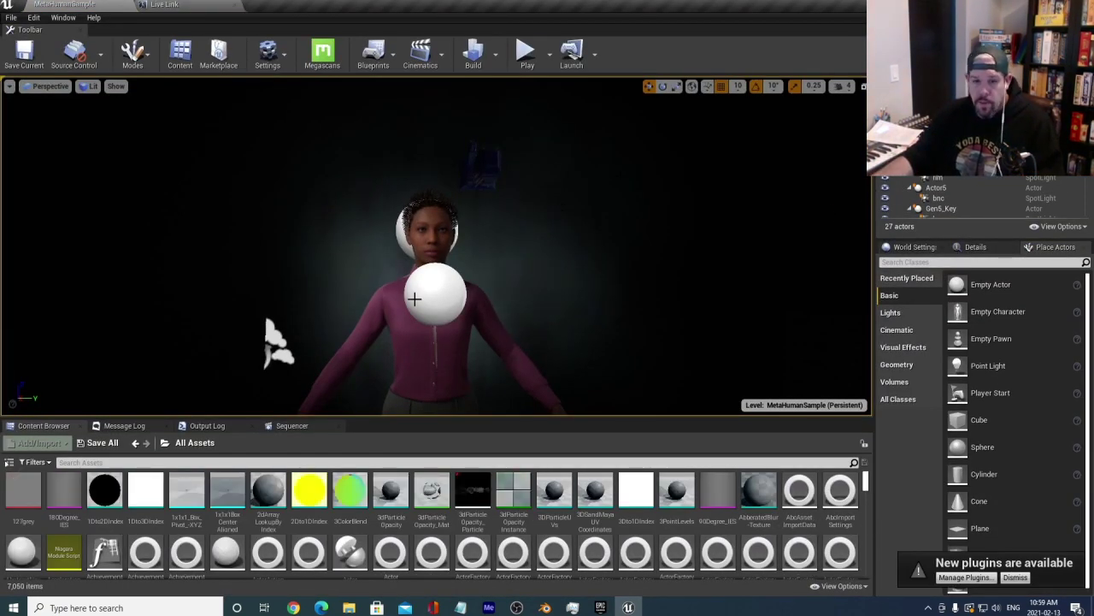
Show the folder tree in the Content Browser and display the project's root Content folder.
left_click(11, 463)
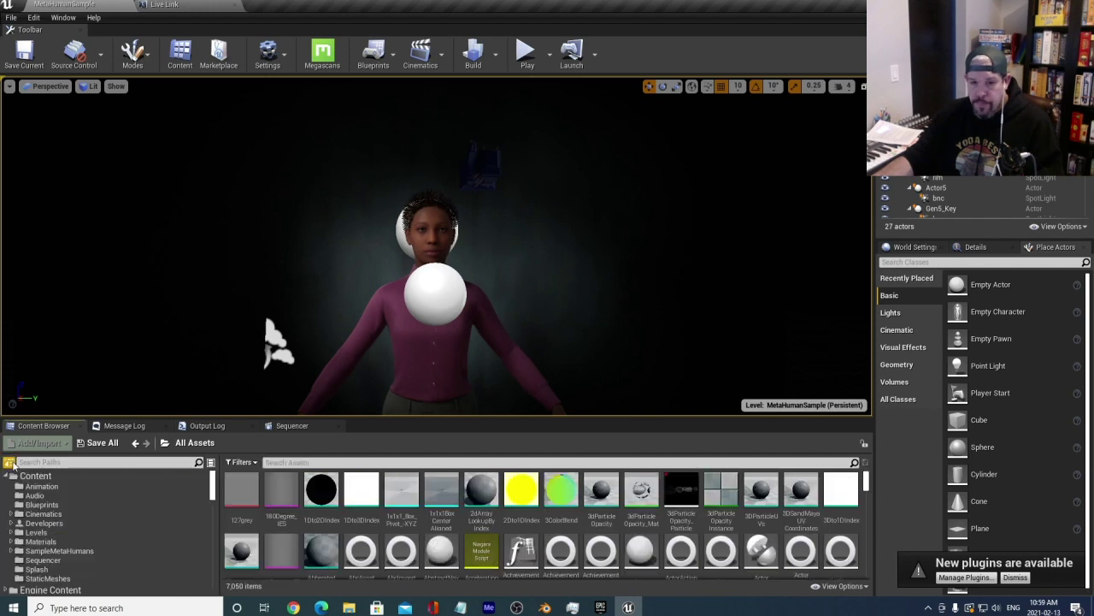
left_click(98, 476)
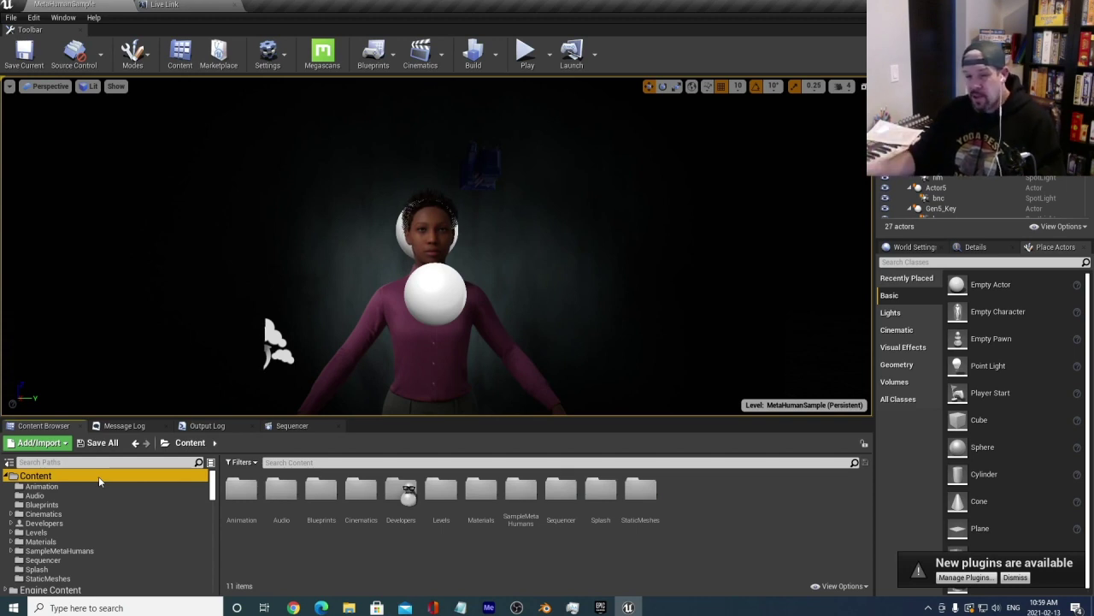
Play the MetaHumanSample level in the editor viewport to preview the cinematic, then stop it.
right_click_drag(442, 325, 417, 352)
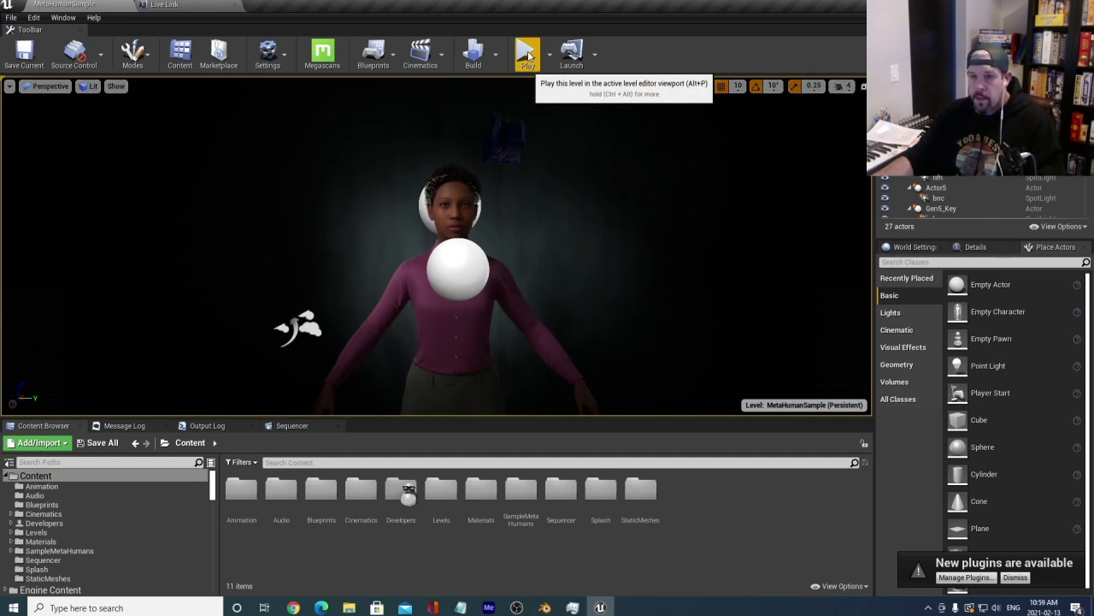
left_click(528, 57)
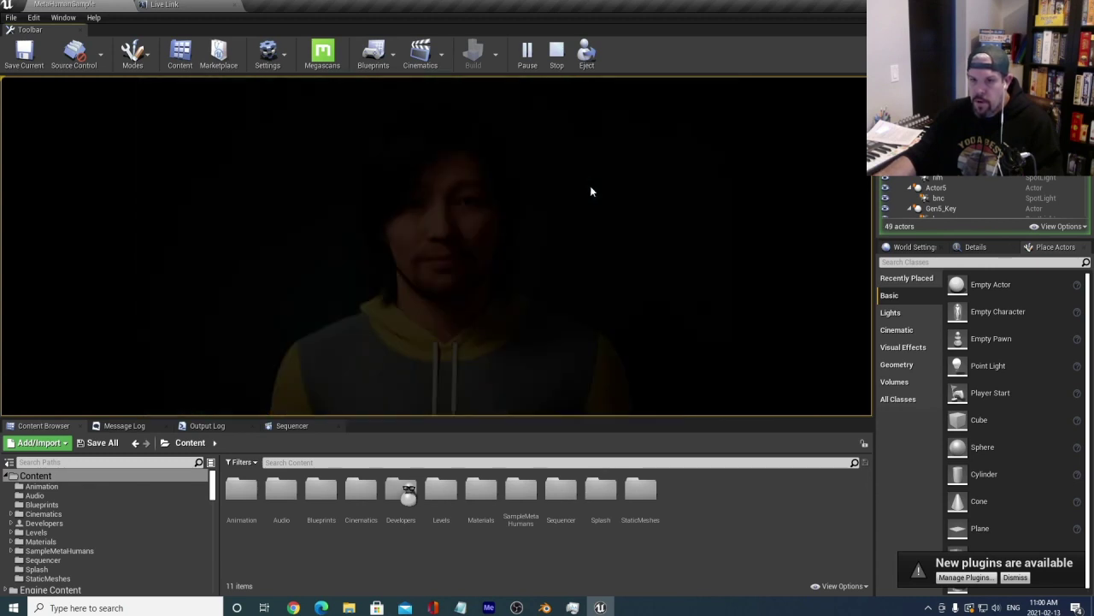
left_click(556, 53)
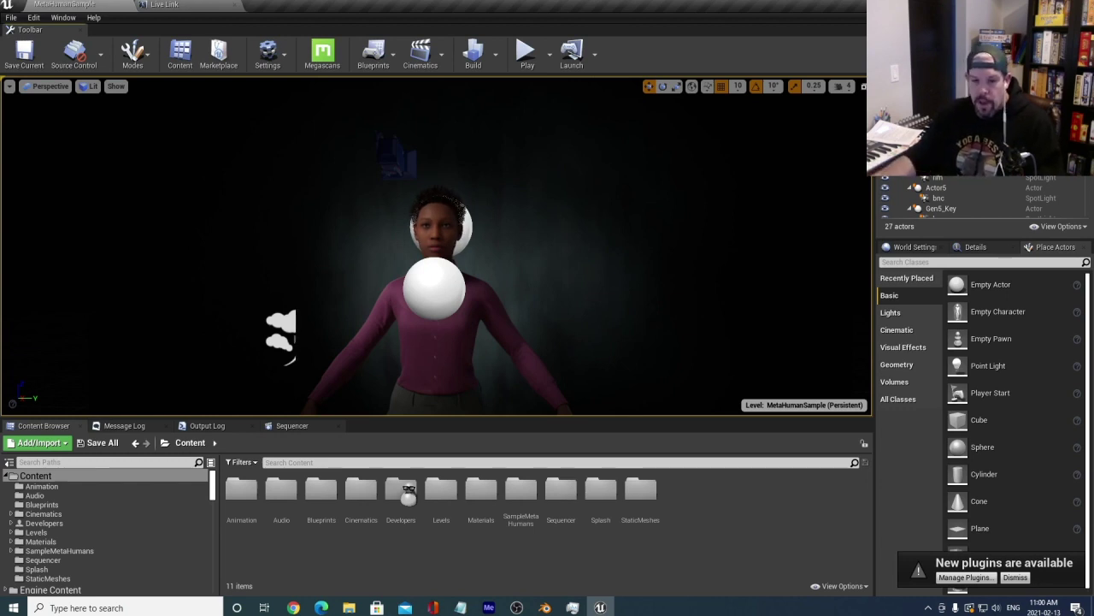
Open and expand the SampleMetaHumans folder to examine the metahuman_001 and metahuman_004 character folders.
left_click(120, 476)
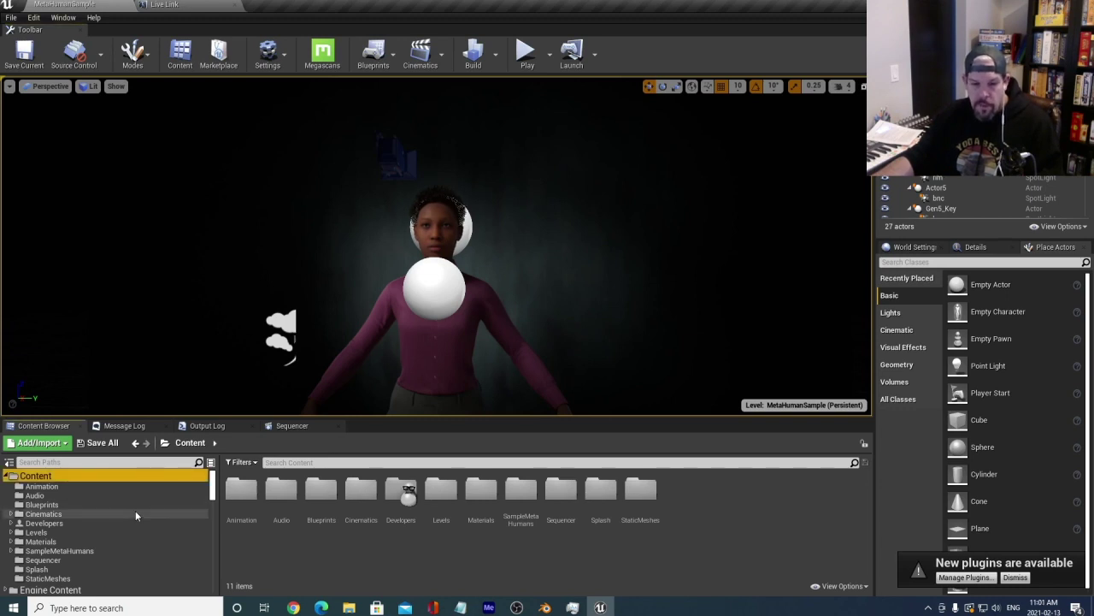
scroll(126, 499, "down", 2)
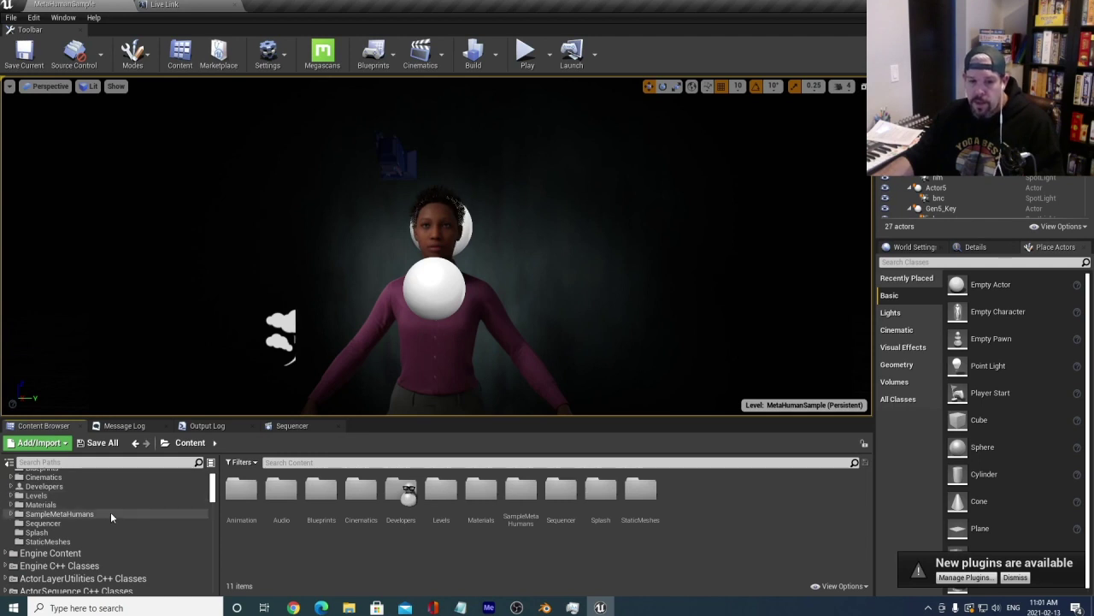
left_click(109, 513)
scroll(100, 504, "up", 2)
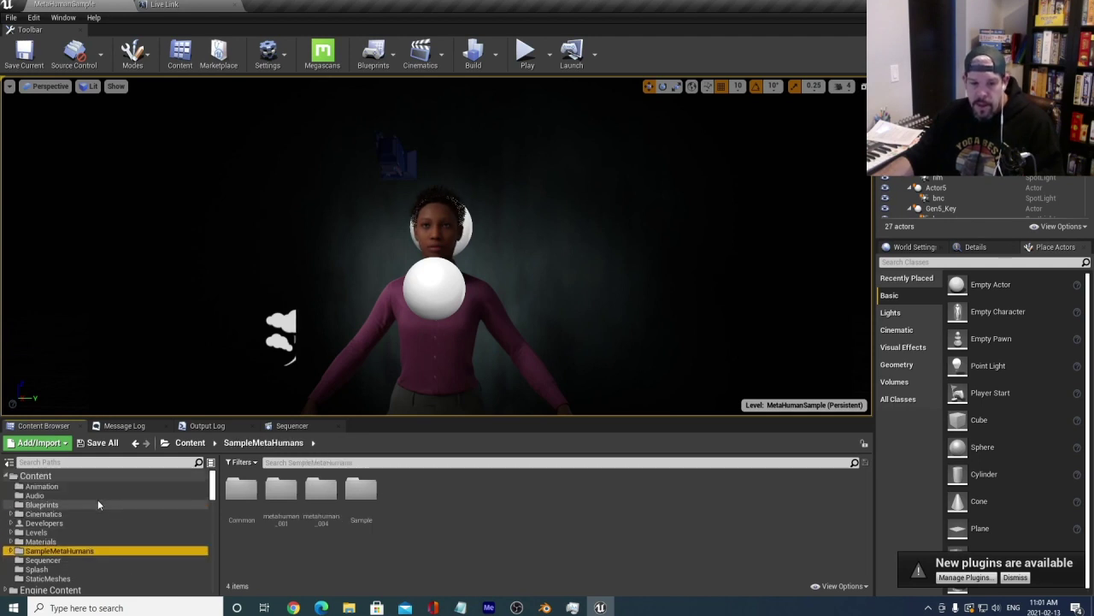
double_click(36, 548)
scroll(124, 523, "down", 3)
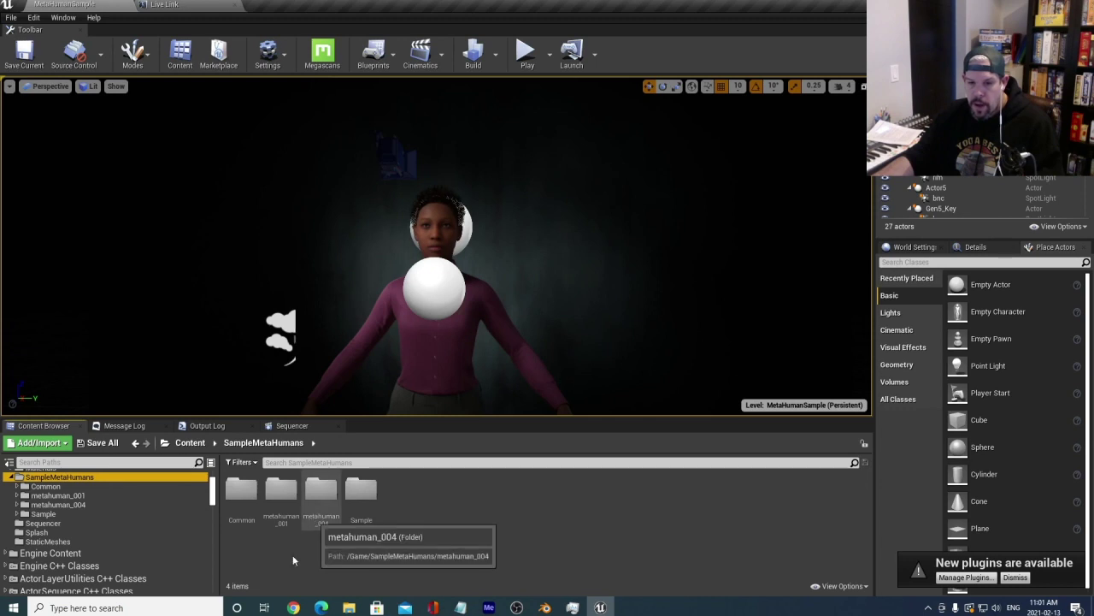
left_click(293, 494)
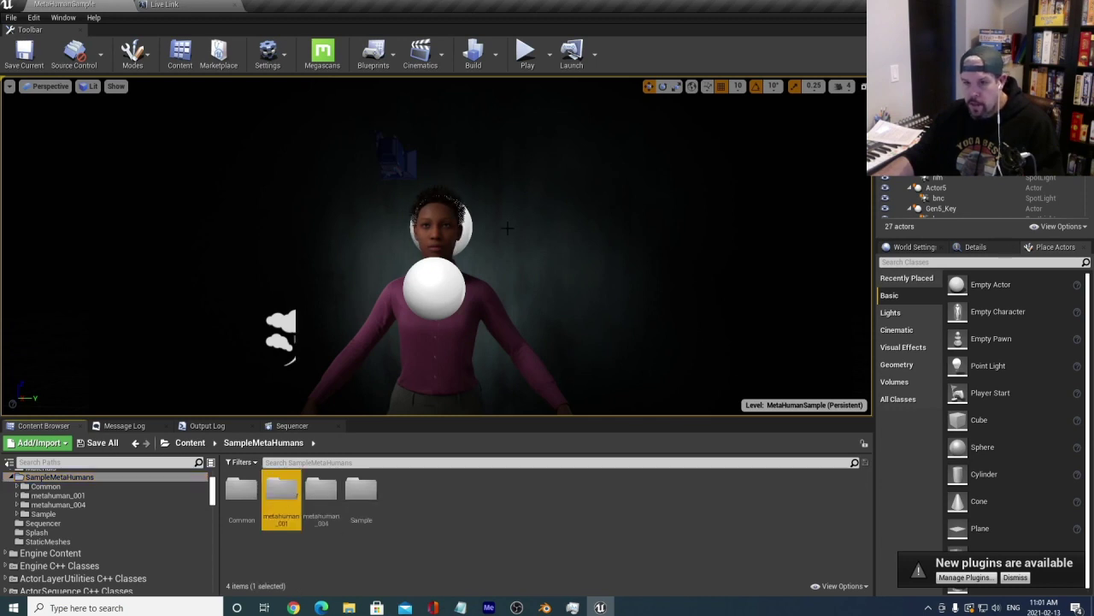
left_click(321, 493)
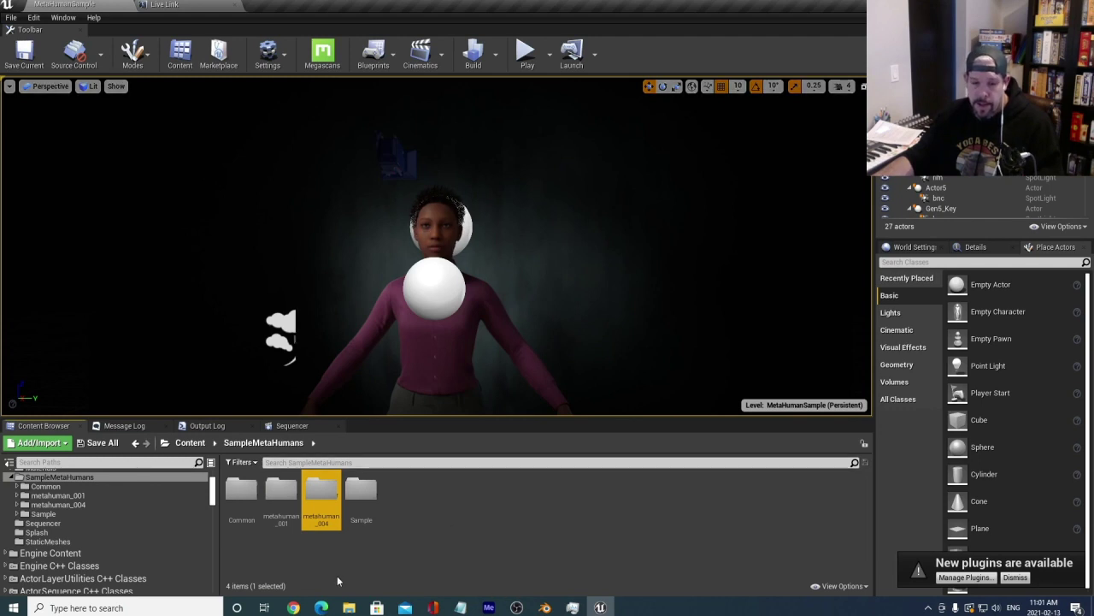
Open the metahuman_base_skel skeleton from Common/Female/Medium/NormalWeight/Body.
double_click(241, 494)
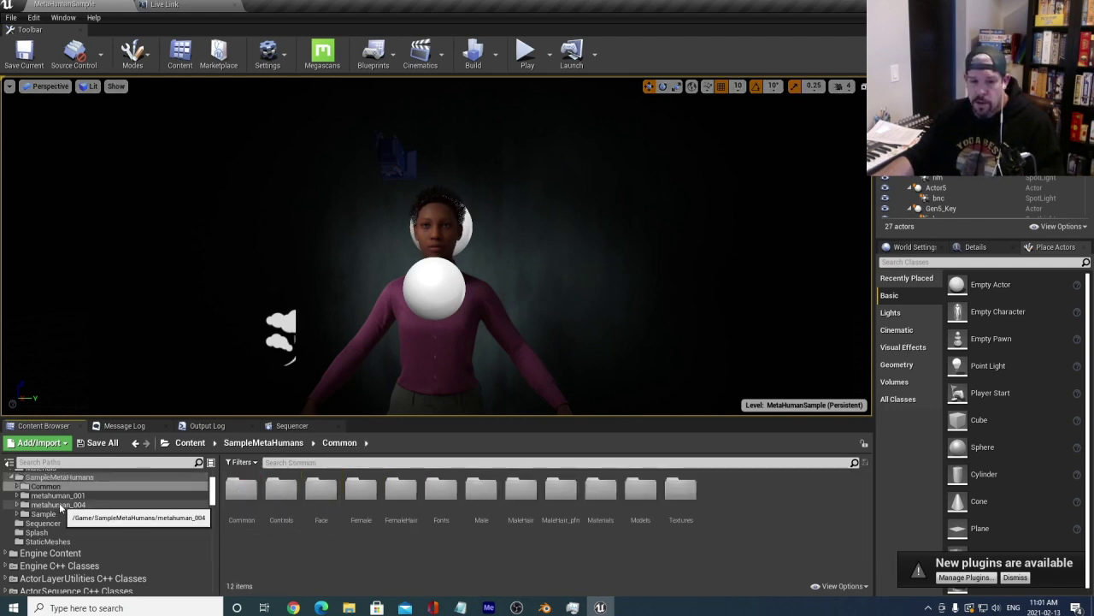
double_click(361, 491)
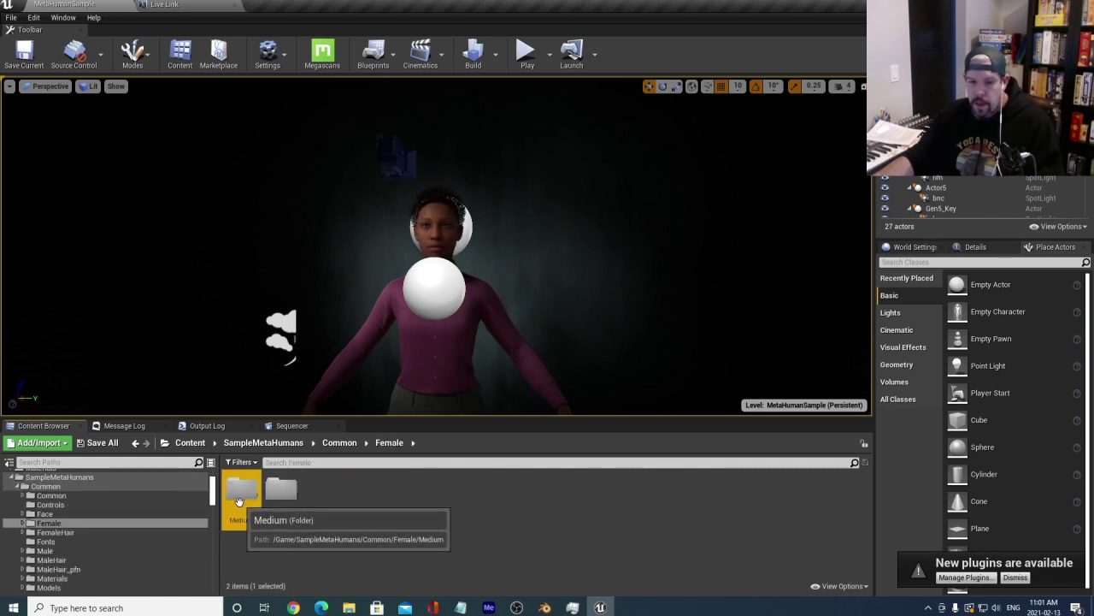
double_click(241, 491)
double_click(248, 497)
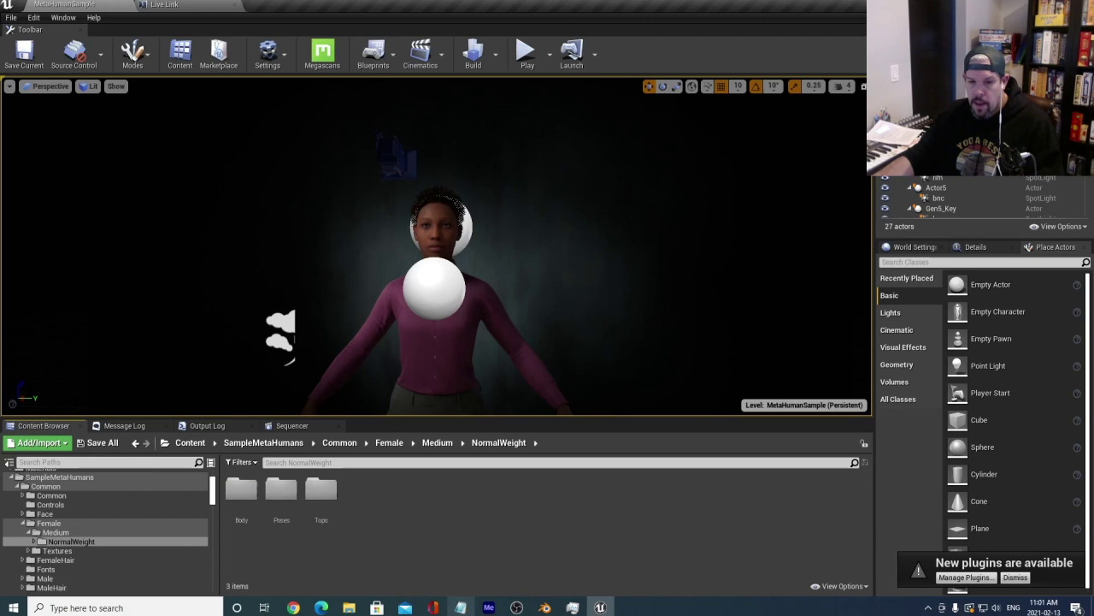
double_click(241, 491)
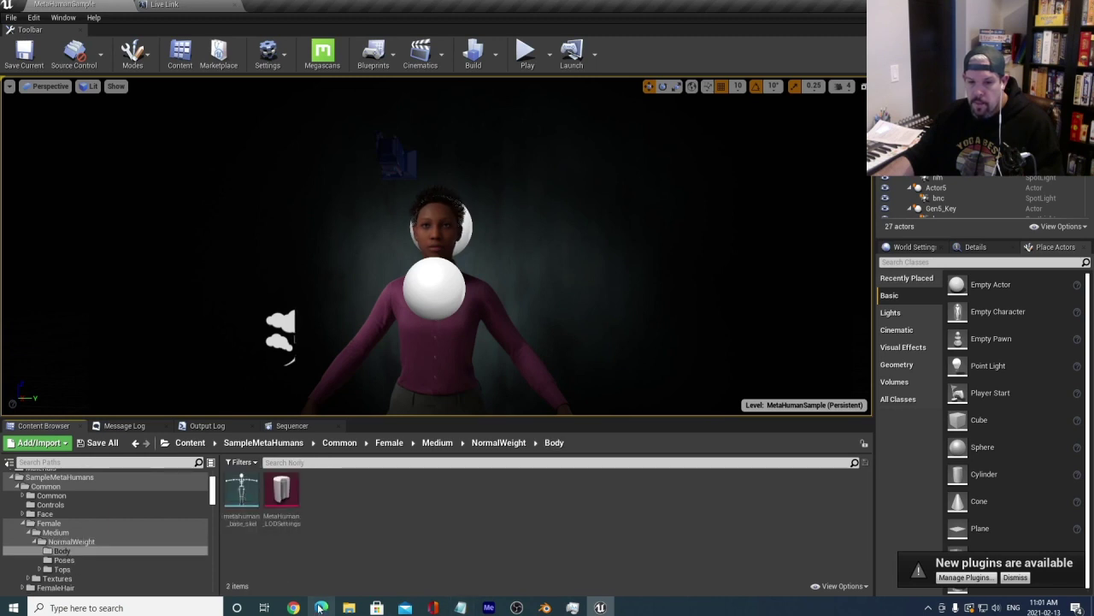
double_click(242, 492)
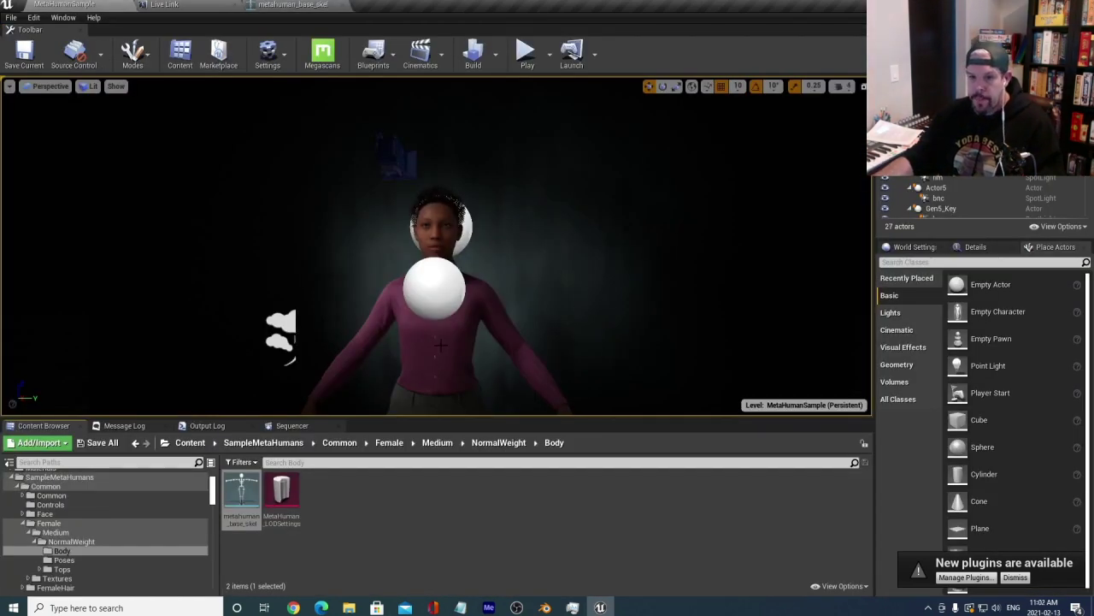
Select the female character in the level, open her BP_metahuman_001 blueprint for editing, and show its viewport.
left_click(504, 354)
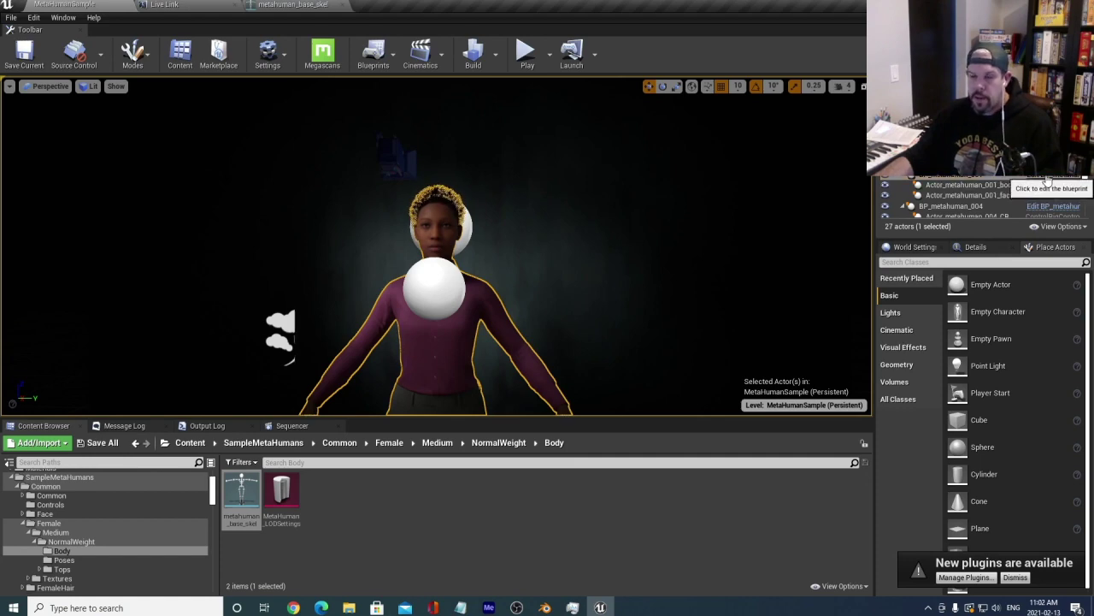
left_click(1048, 178)
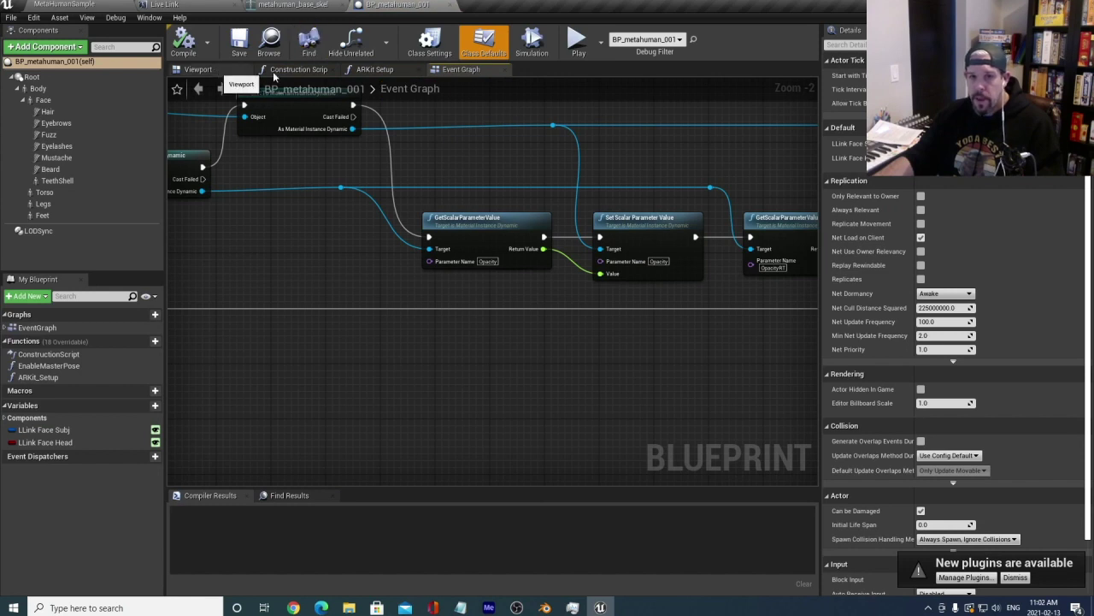
left_click(235, 72)
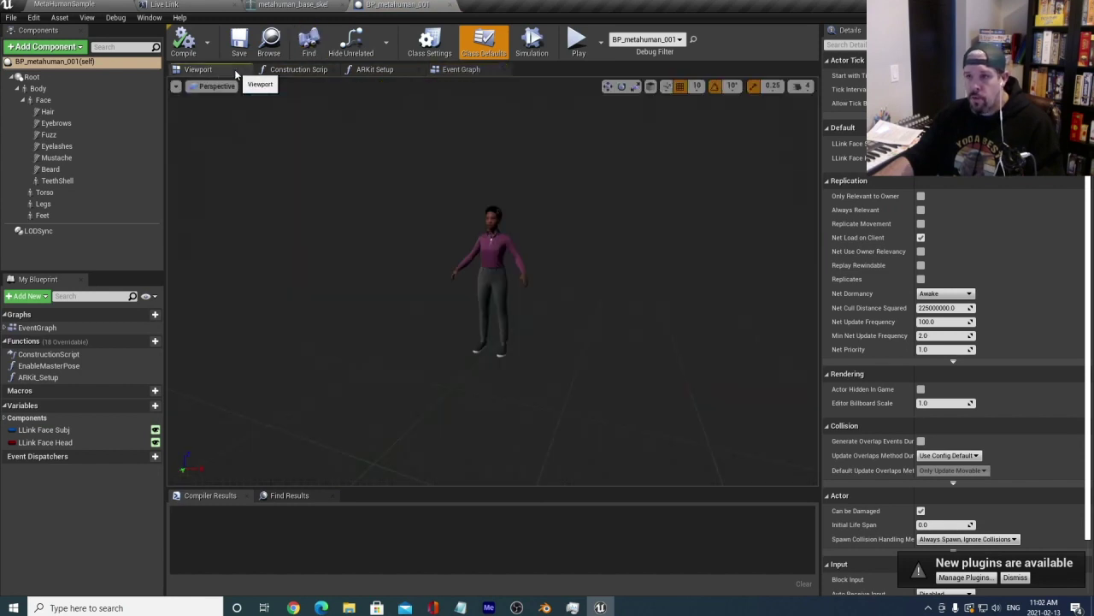
Return to the MetaHumanSample level, reopen BP_metahuman_001 from its World Outliner entry, and view its ARKit Setup and viewport.
left_click(88, 4)
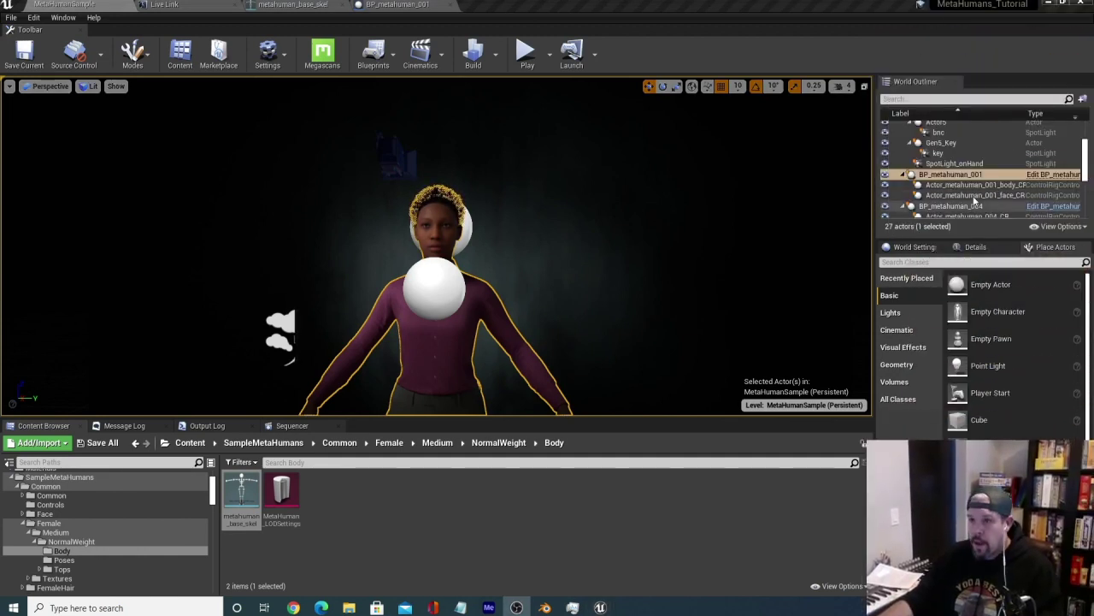
left_click(1054, 175)
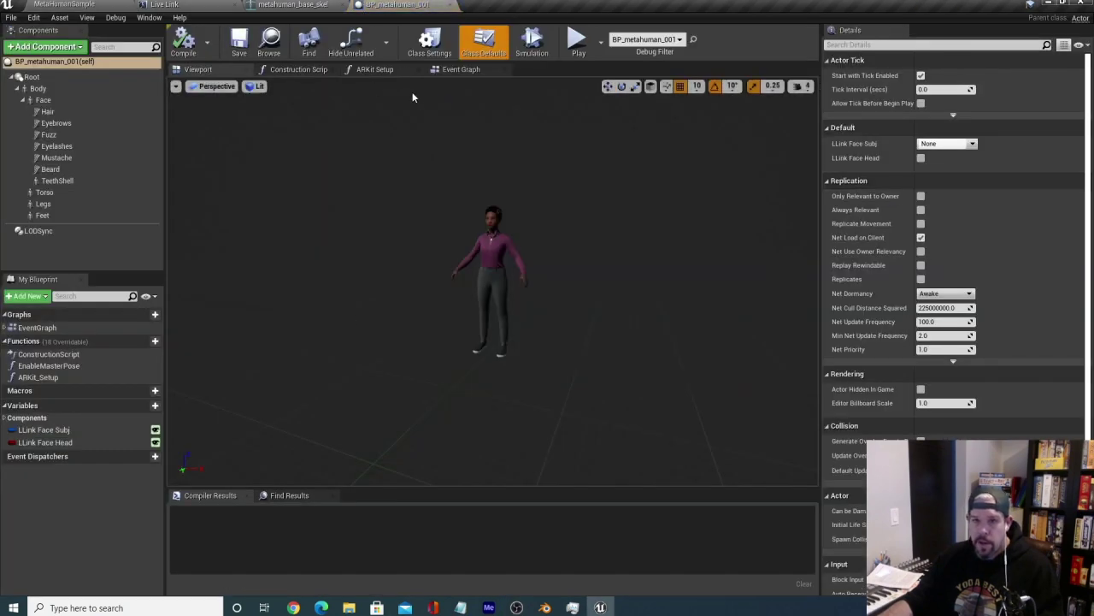
left_click(376, 70)
left_click(218, 71)
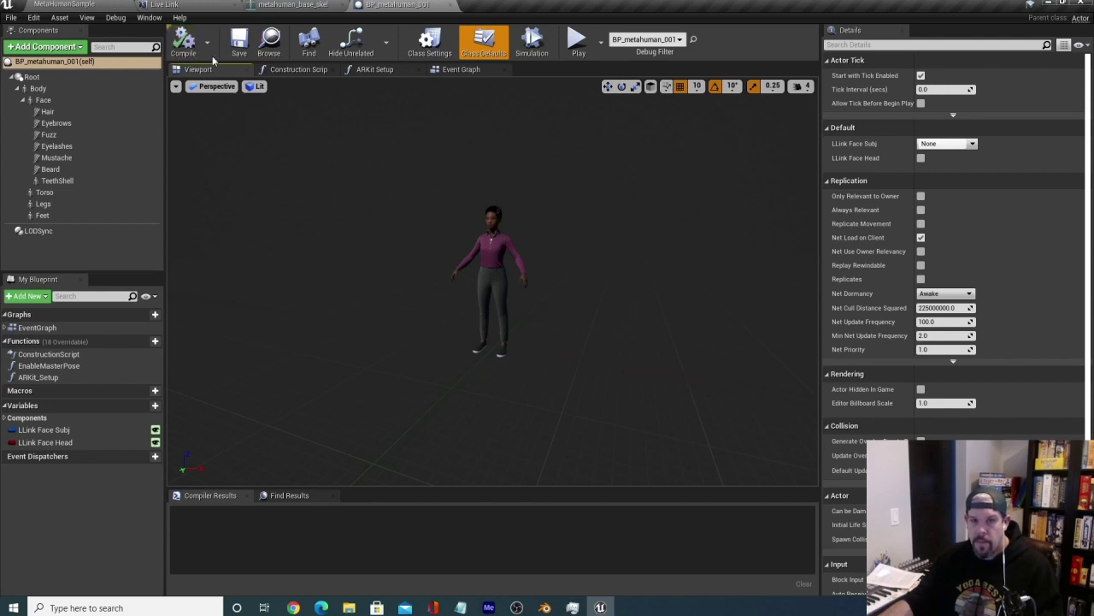
Select the character's Face component in the blueprint viewport and try moving it along the Z axis.
scroll(458, 265, "up", 5)
scroll(436, 233, "down", 4)
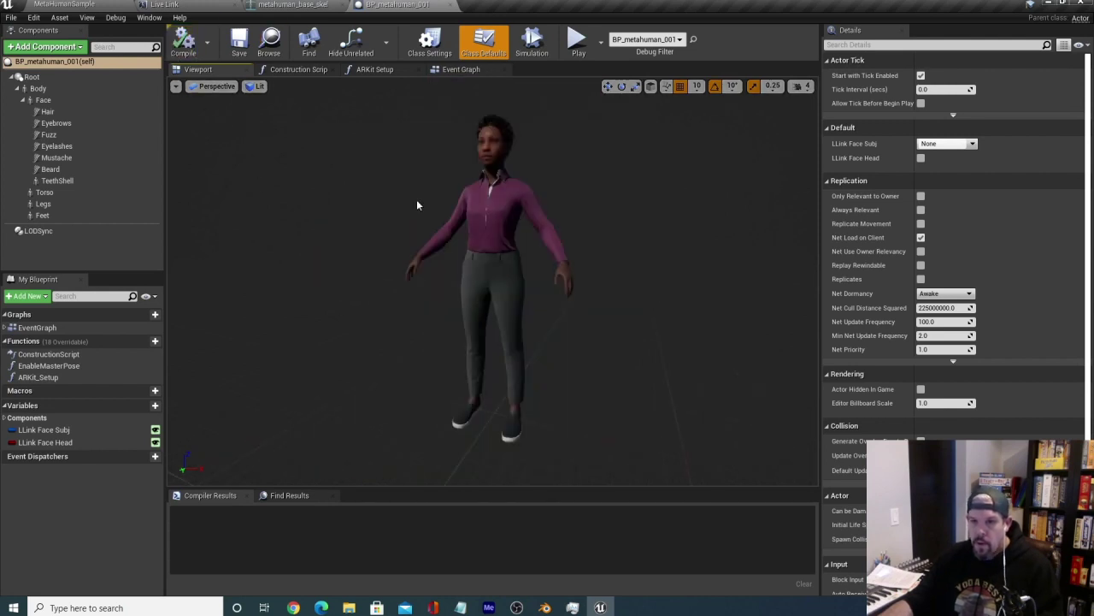
scroll(415, 208, "up", 3)
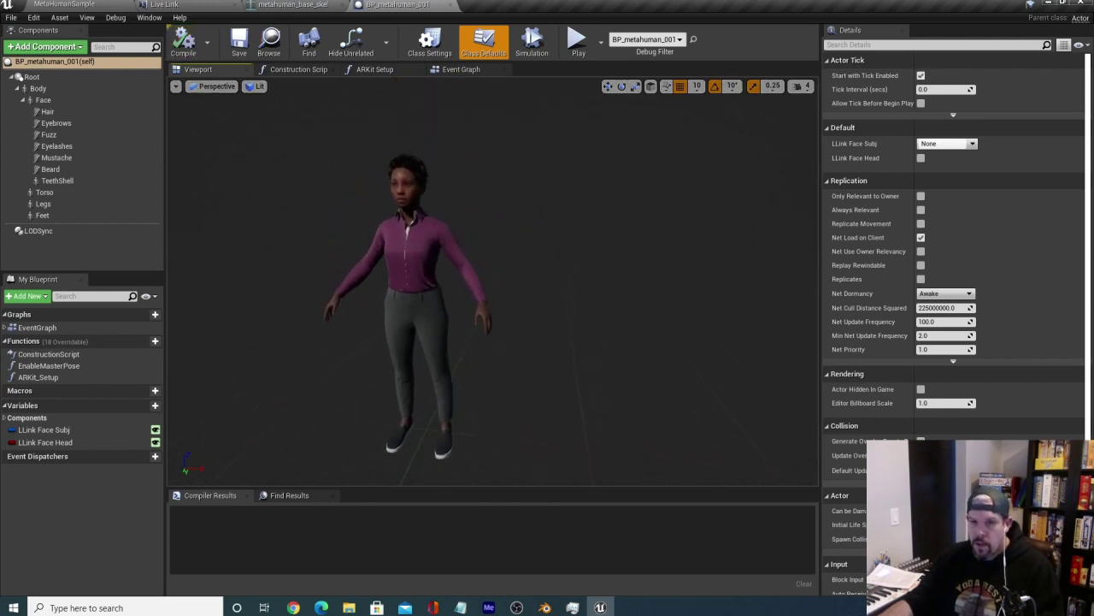
right_click_drag(493, 282, 459, 282)
right_click_drag(503, 208, 547, 205)
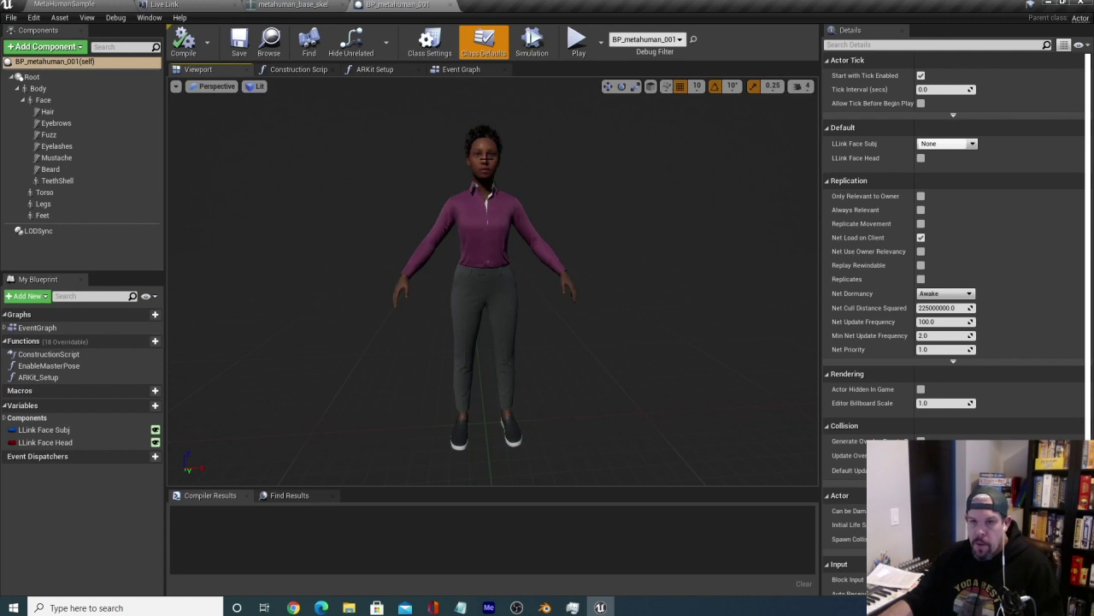
left_click(488, 158)
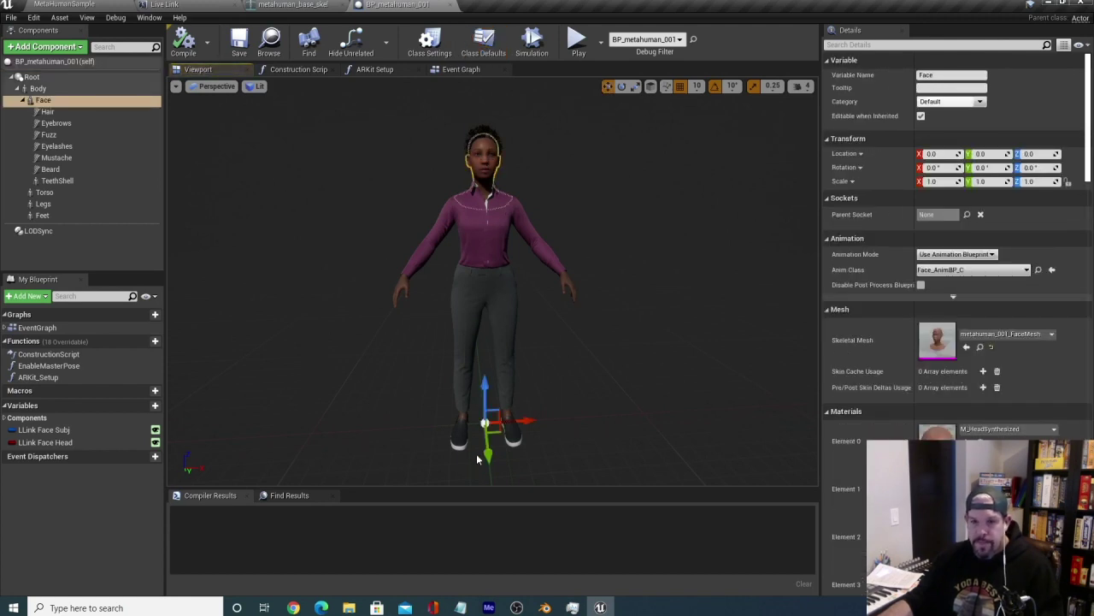
mouse_move(484, 395)
left_mouse_down()
mouse_move(486, 335)
mouse_move(486, 432)
mouse_move(487, 329)
mouse_move(492, 402)
left_mouse_up()
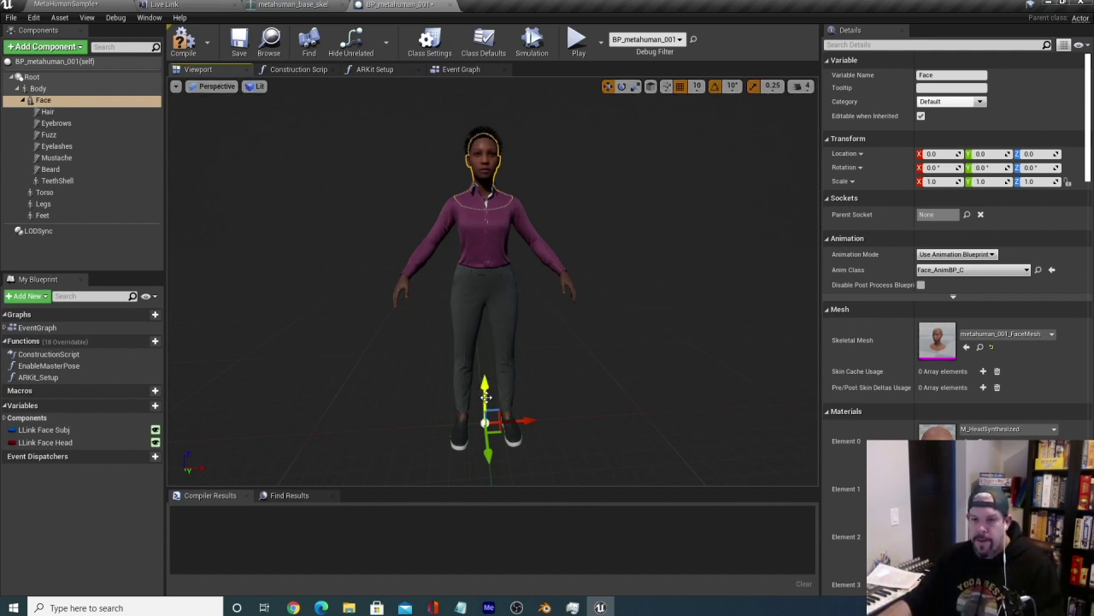
Select the character's Legs component in the blueprint viewport and raise it 10 units along the Z axis.
mouse_move(485, 396)
left_mouse_down()
mouse_move(489, 359)
mouse_move(493, 416)
mouse_move(489, 395)
left_mouse_up()
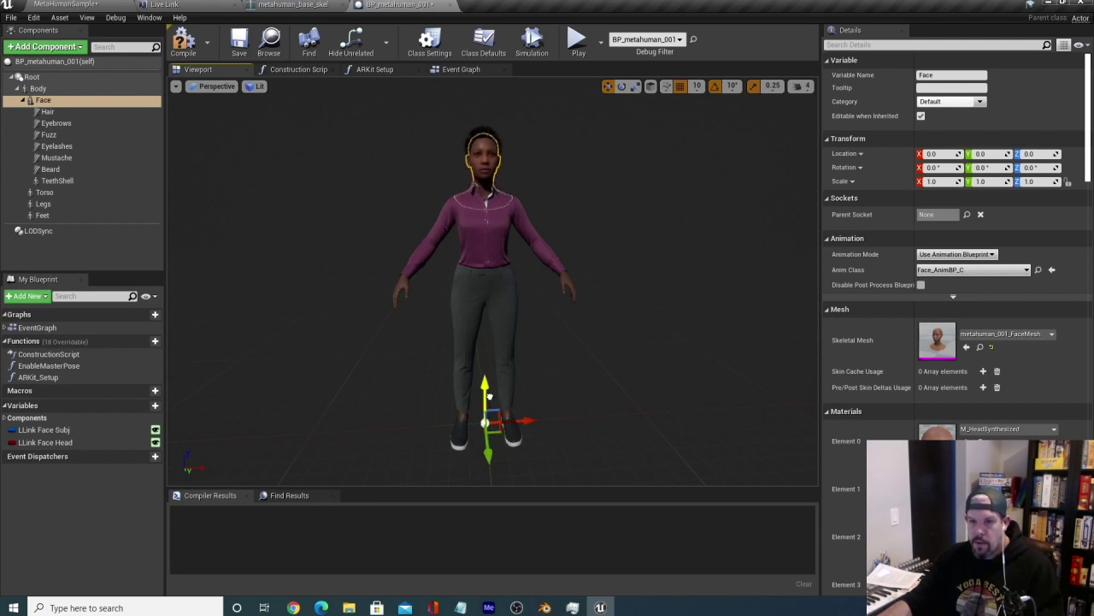
left_click_drag(547, 202, 599, 203, "alt")
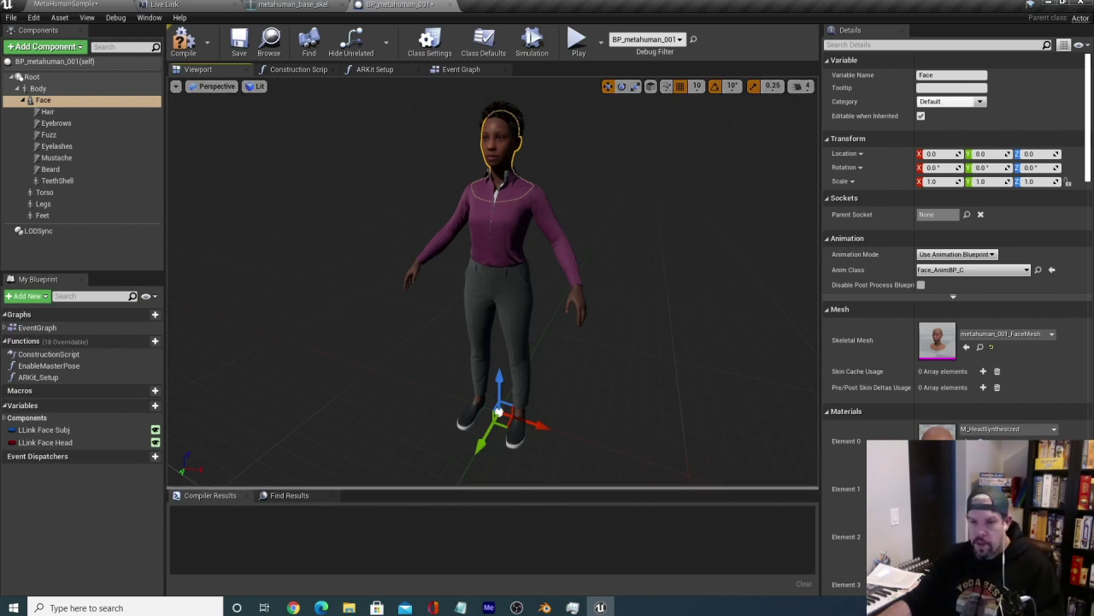
left_click(509, 417)
left_click_drag(496, 391, 491, 370)
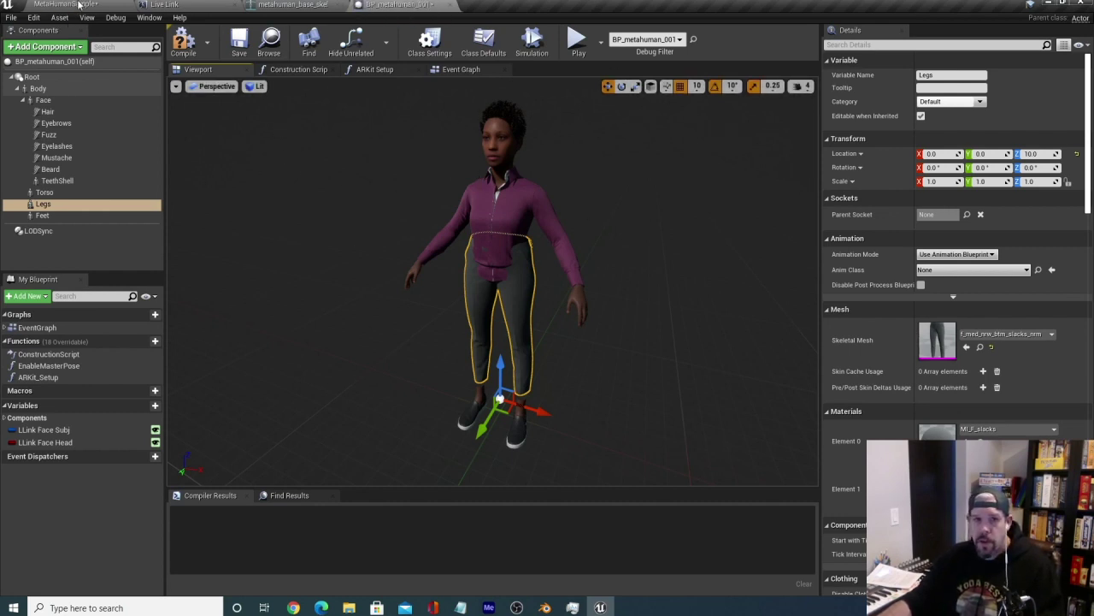
Return to the metahuman_base_skel skeleton and display its full bone hierarchy in the preview.
left_click(294, 4)
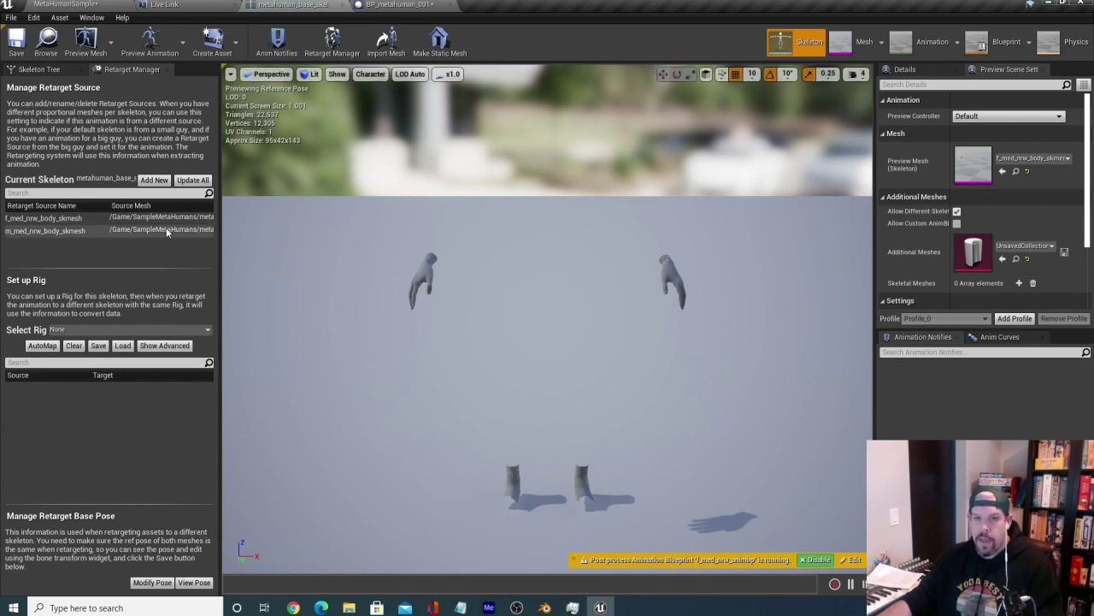
left_click(370, 74)
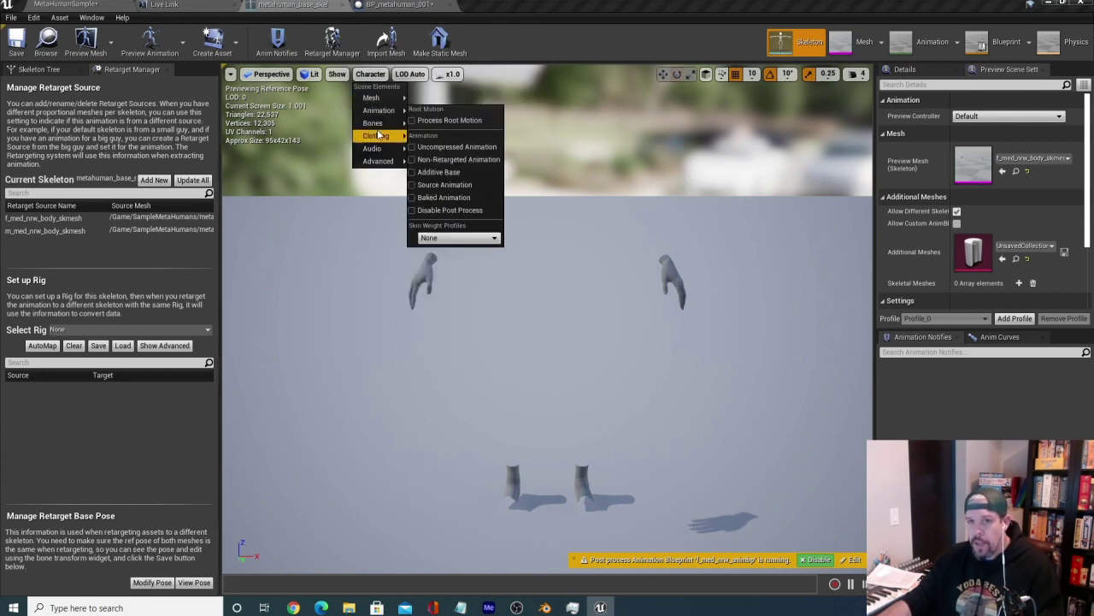
mouse_move(389, 124)
left_click(475, 171)
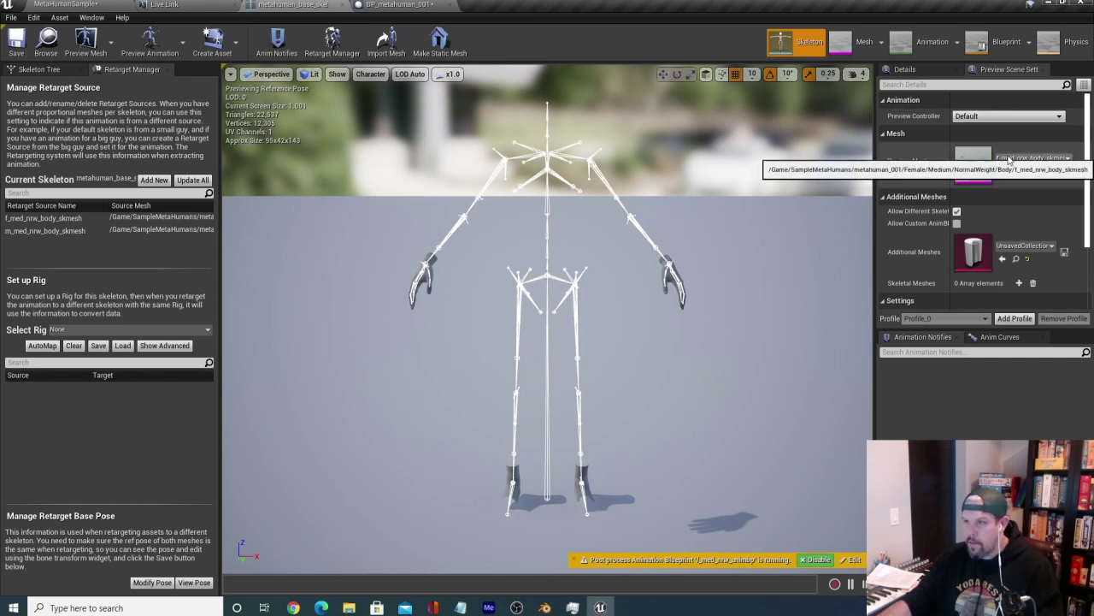
Preview the skeleton with the f_med_nrw_btm_slacks_nrm mesh and the f_med_nrw_shs_flats mesh.
left_click(1033, 158)
left_click(1027, 275)
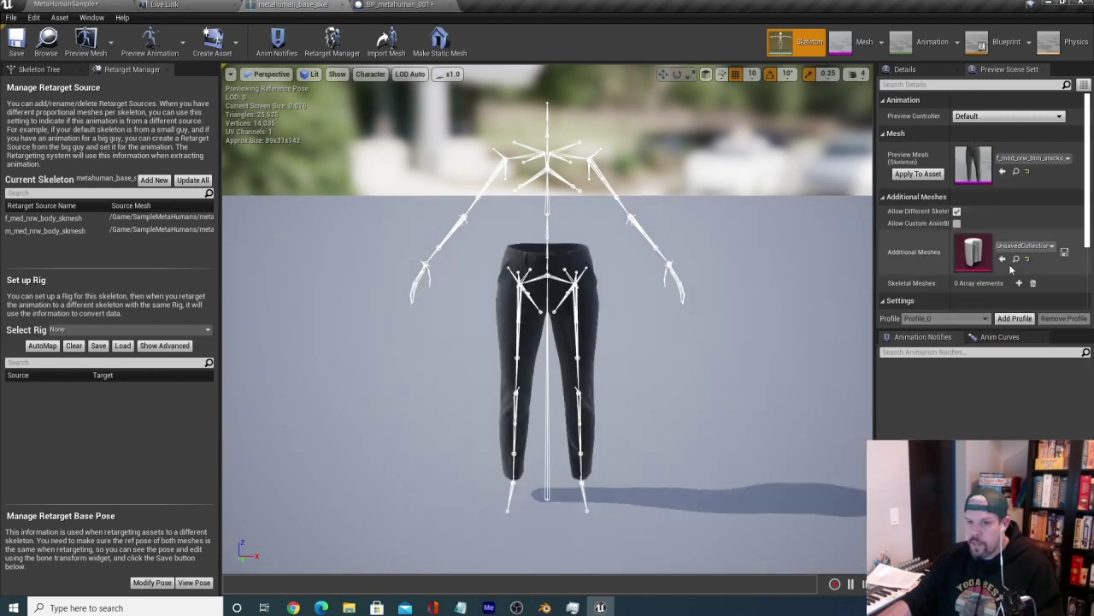
left_click(1032, 117)
left_click(1032, 127)
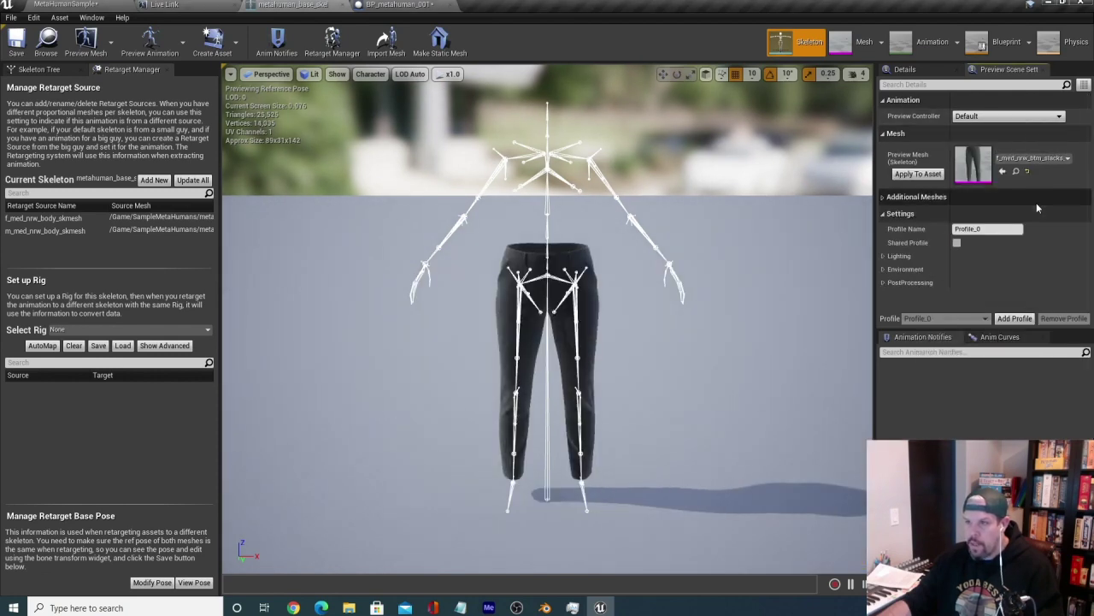
left_click(1034, 159)
left_click(1006, 292)
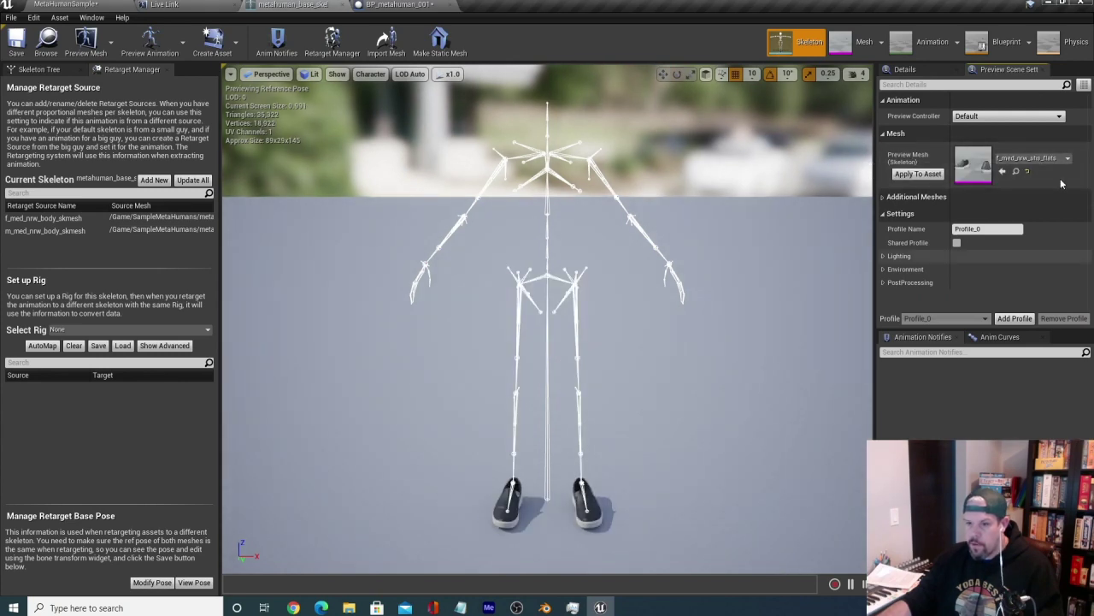
Preview the male casual sneakers, jeans and body meshes on the skeleton, ending on the f_med_nrw_body_skmesh preview mesh.
left_click(1035, 158)
left_click(987, 352)
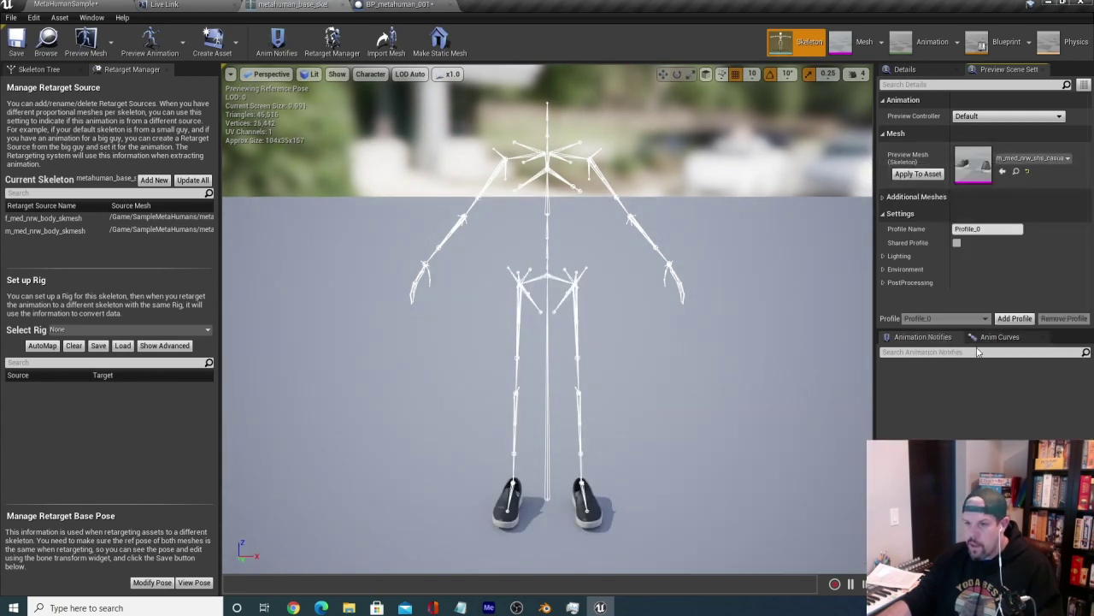
left_click(1017, 164)
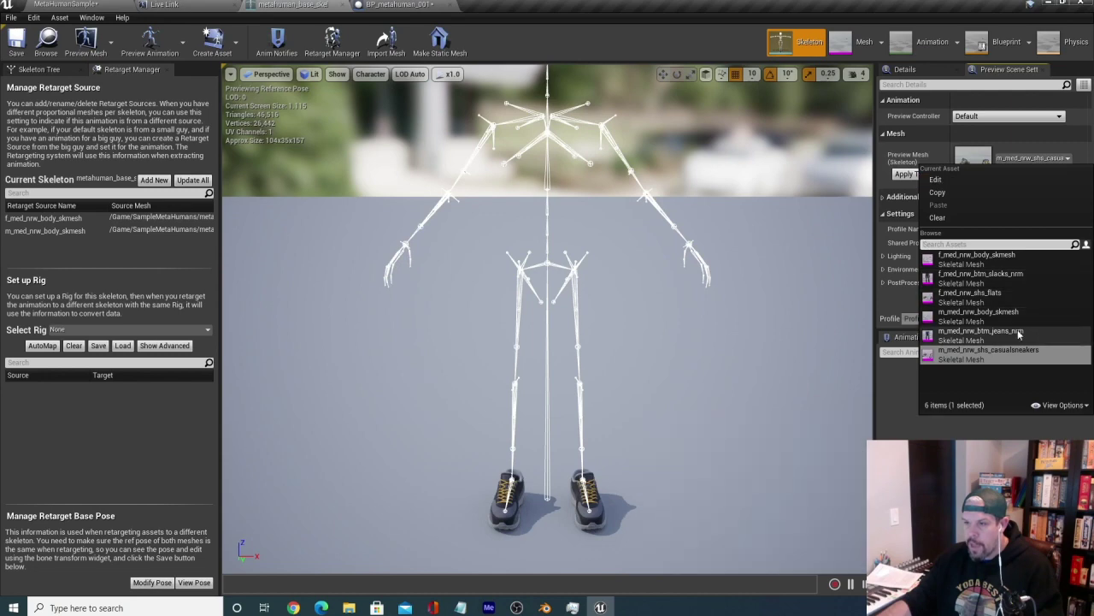
left_click(983, 342)
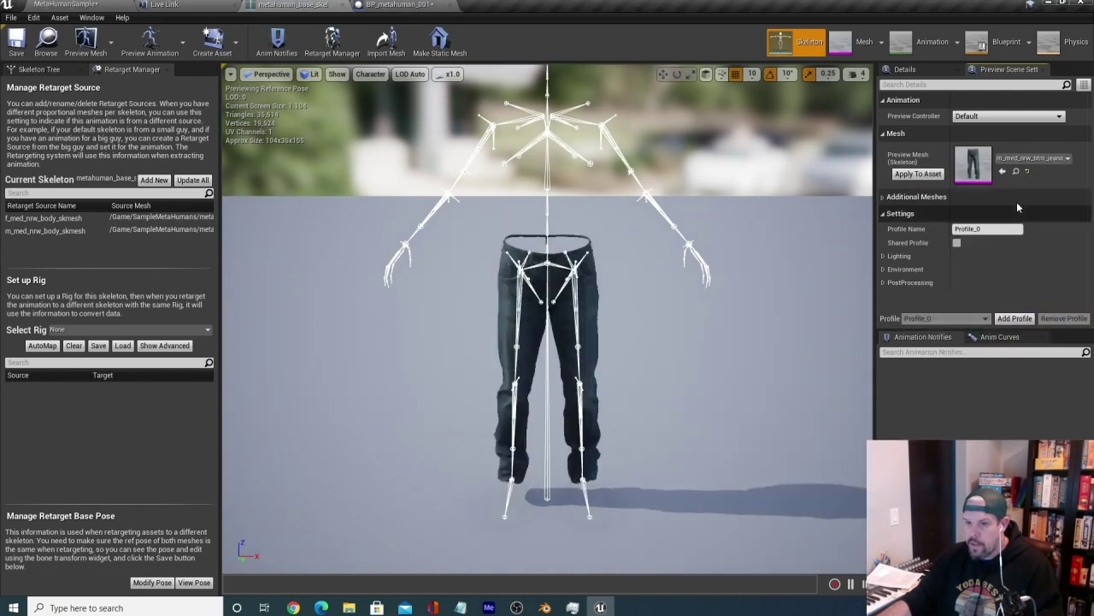
left_click(1035, 158)
left_click(1013, 320)
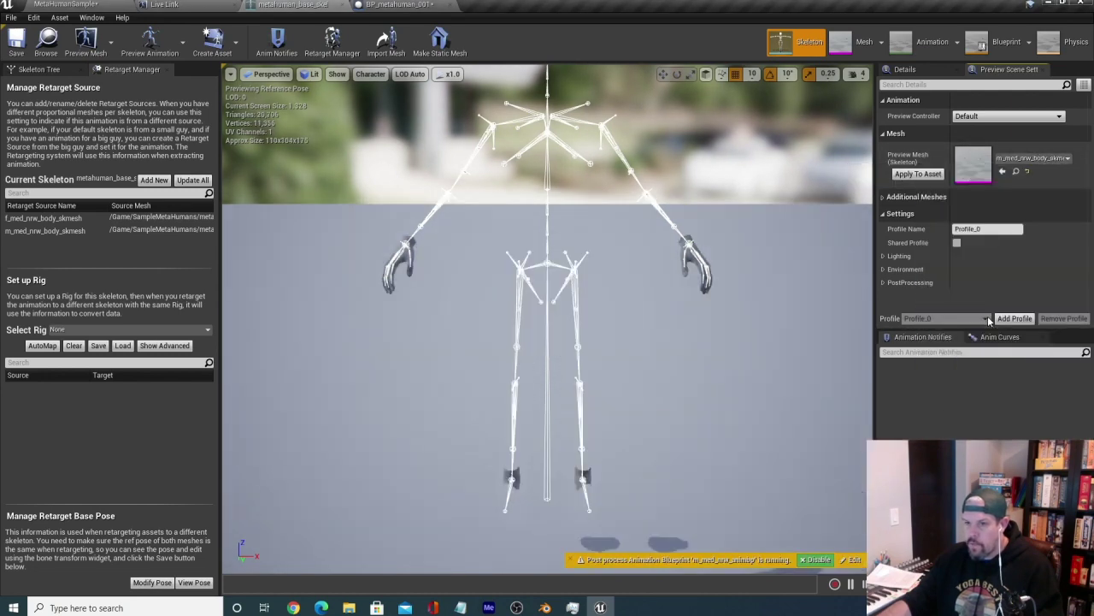
left_click(1034, 159)
left_click(991, 257)
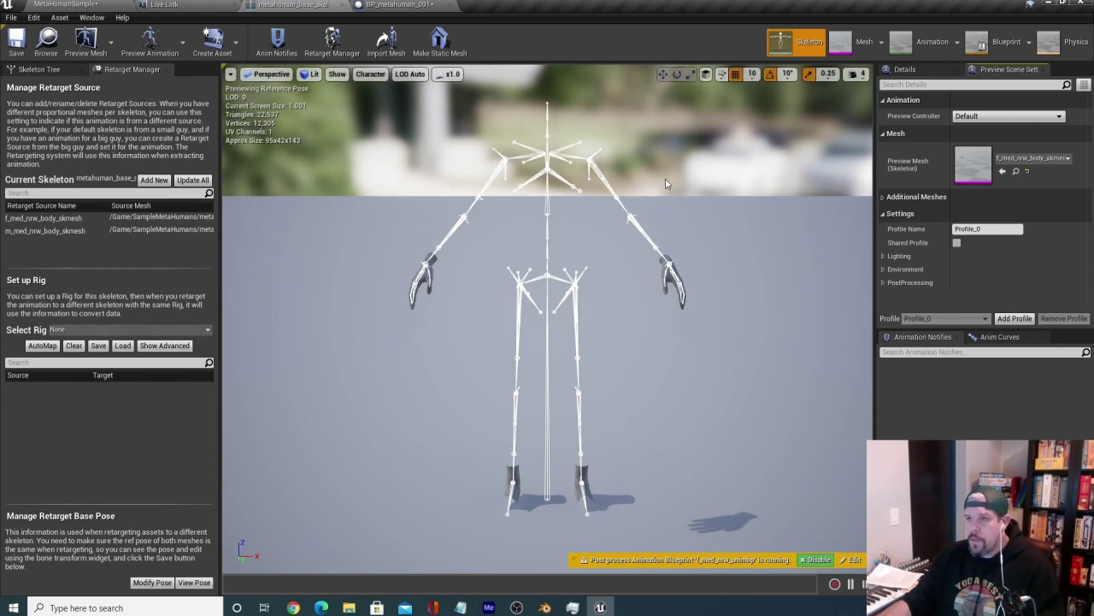
Open the female body mesh, switch to its animation editor, and play f_sample_anim.
left_click(862, 43)
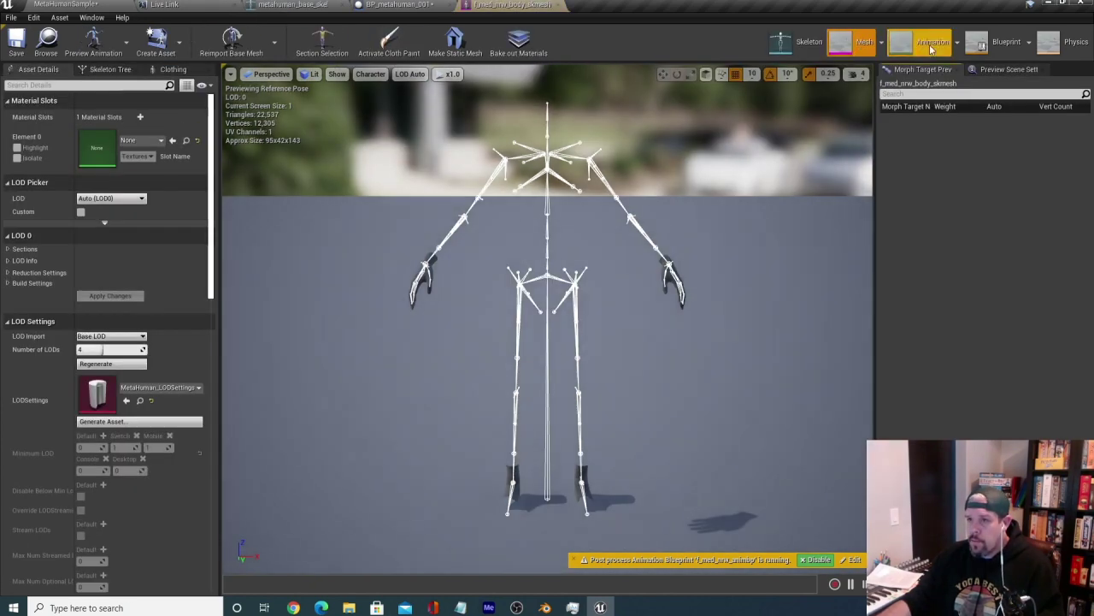
left_click(932, 46)
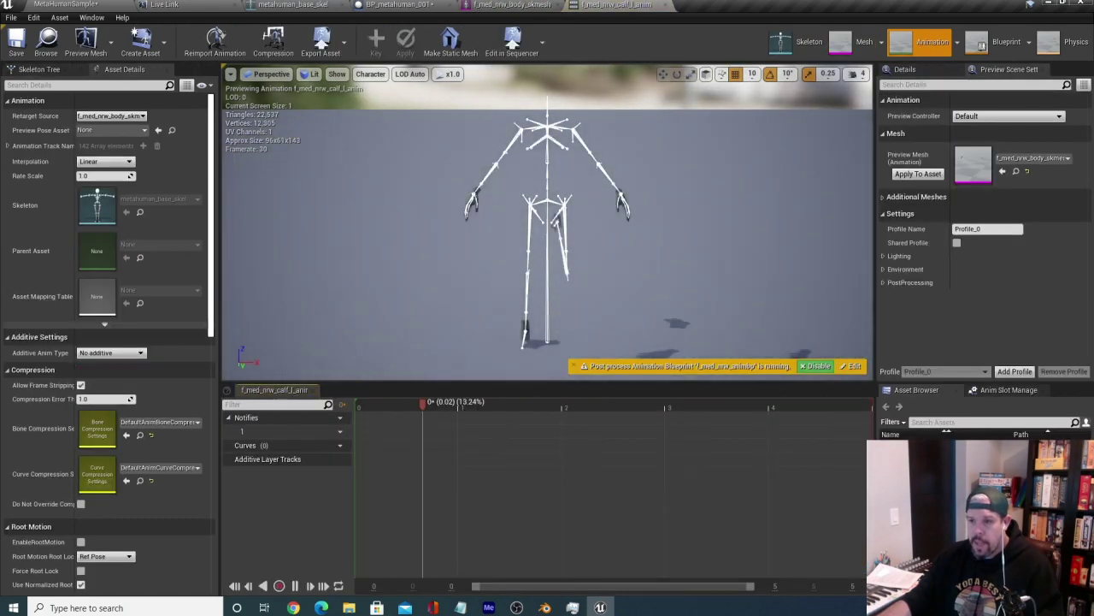
double_click(907, 453)
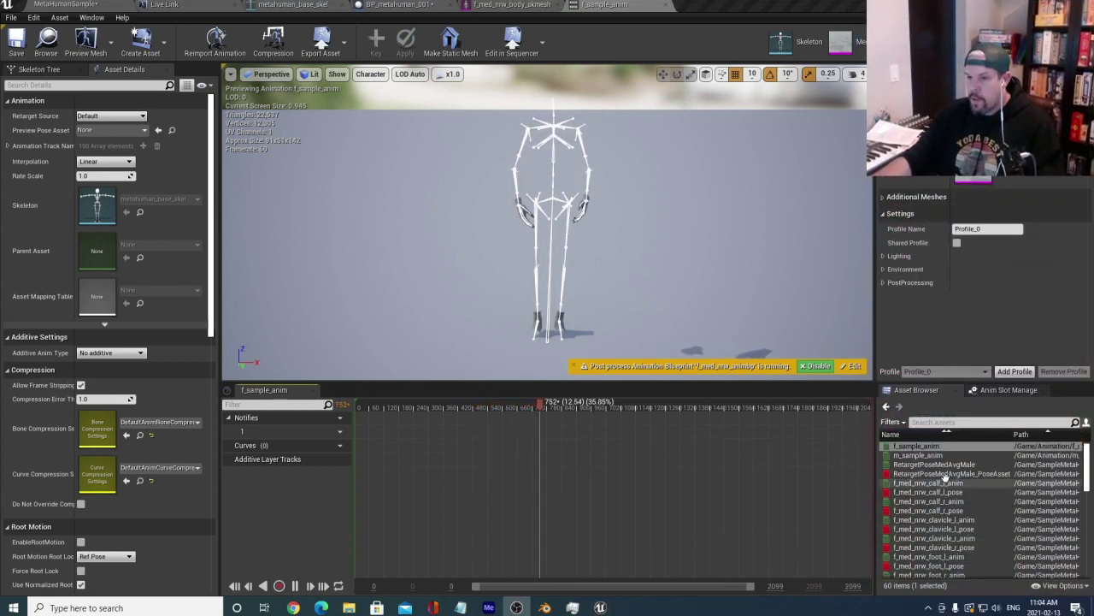
Compare the m_sample_anim and f_sample_anim animations on the female body skeleton.
double_click(919, 455)
double_click(930, 446)
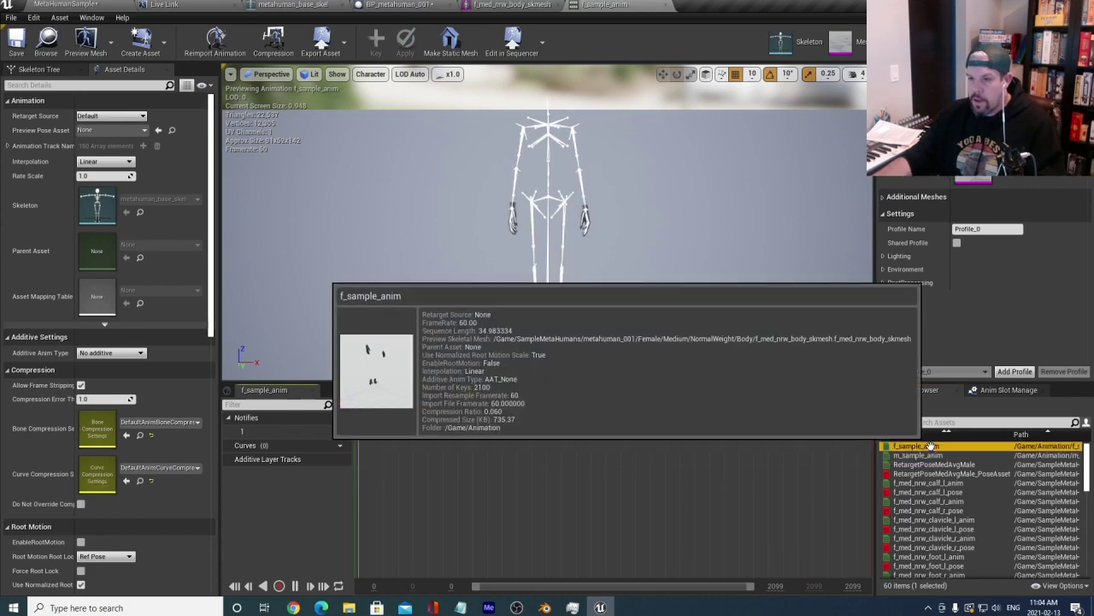
double_click(941, 459)
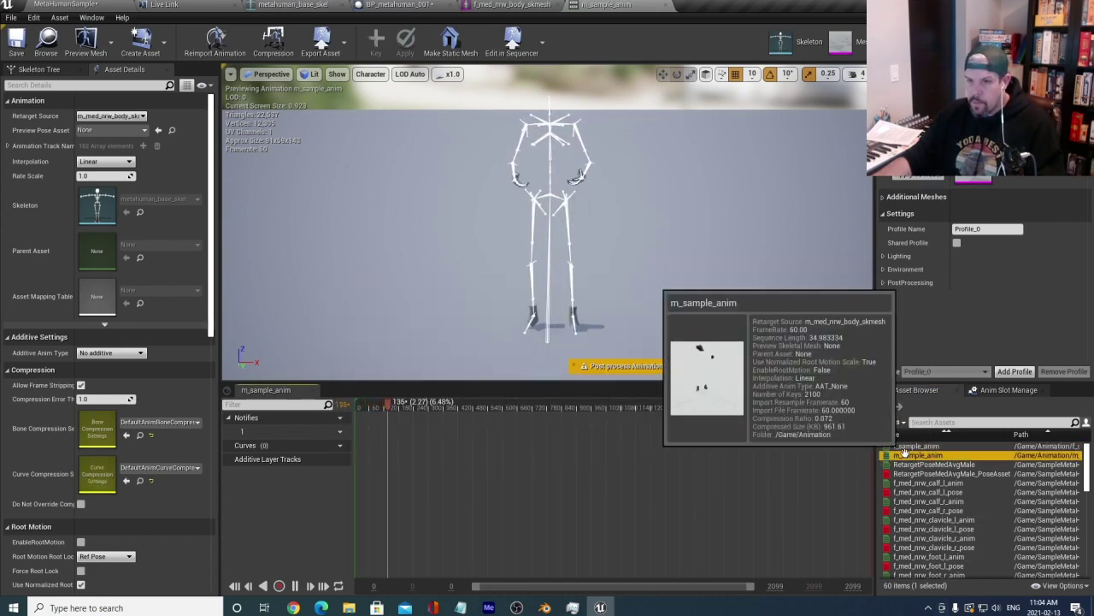
double_click(917, 445)
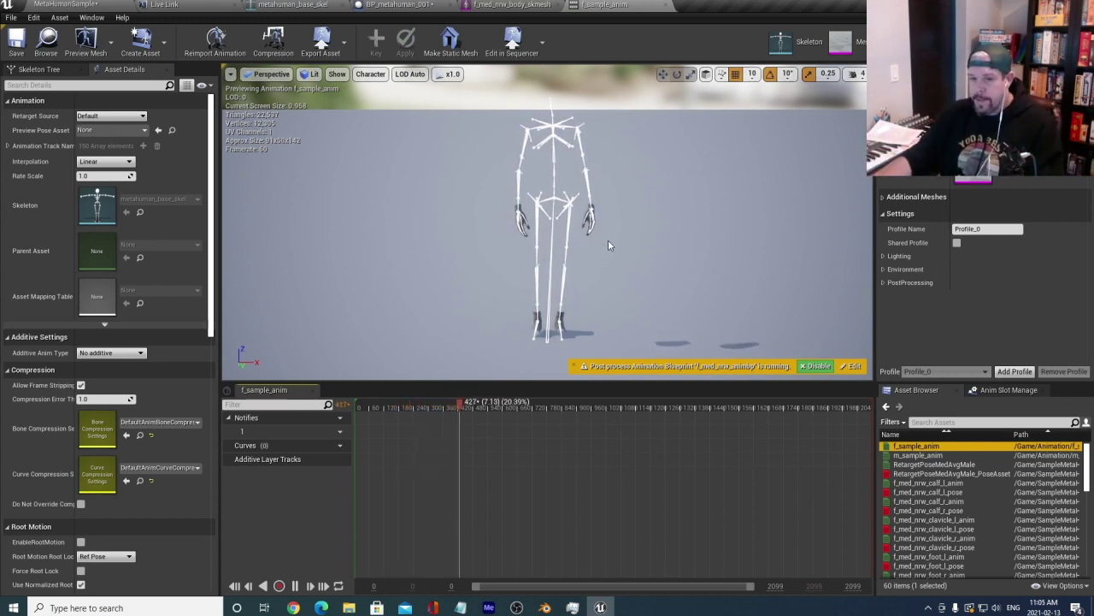
Preview the female calf, foot and hand pose assets, including f_med_nrw_calf_l_pose, f_med_nrw_calf_r_anim and f_med_nrw_hand_r_anim.
left_click(941, 493)
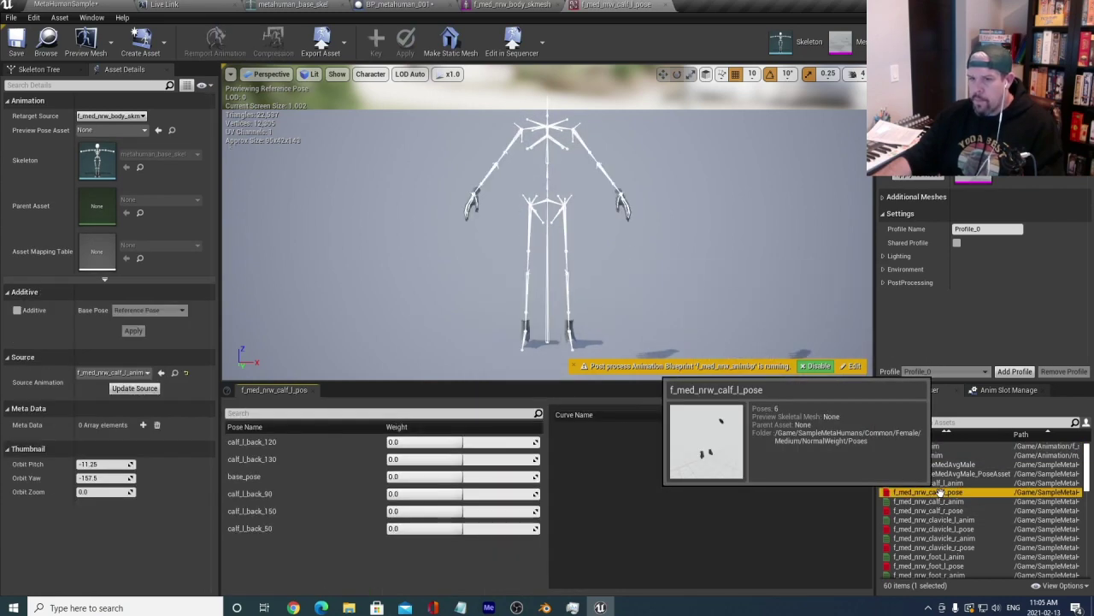
left_click(968, 501)
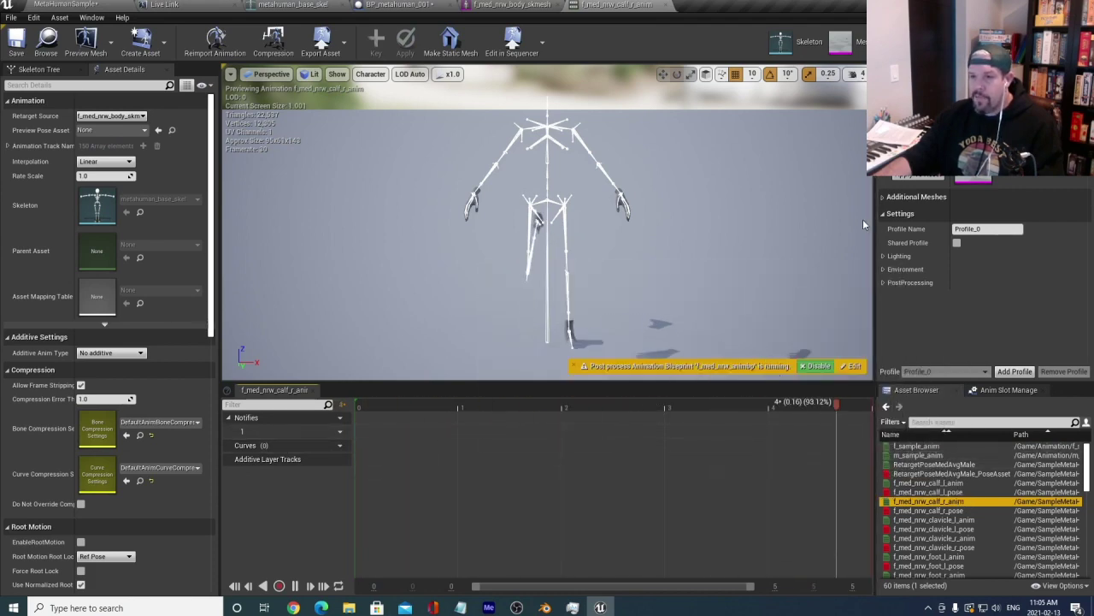
left_click(934, 557)
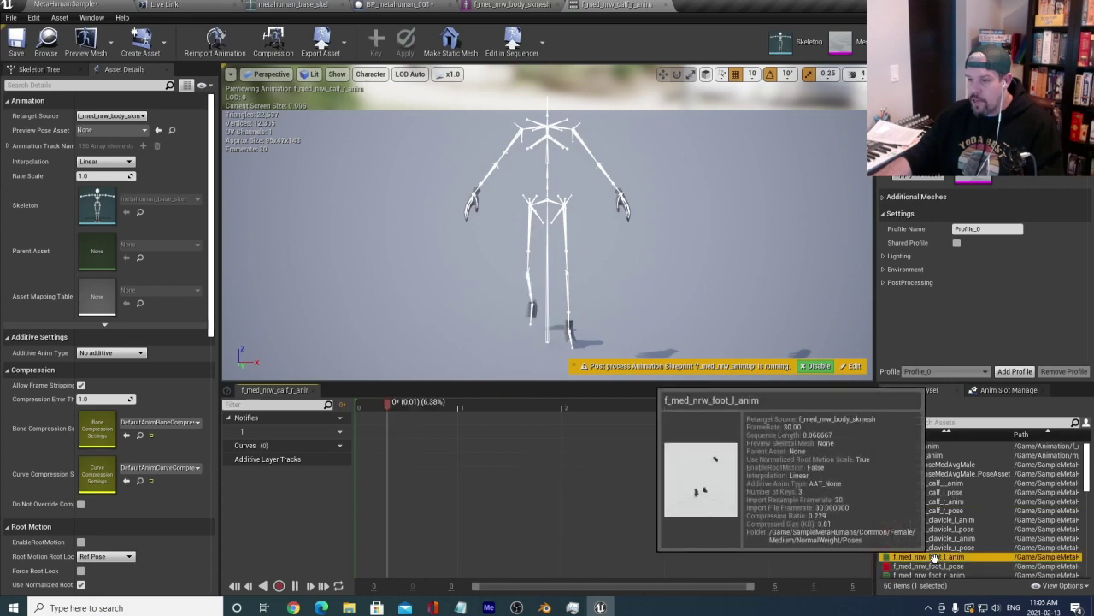
scroll(934, 557, "down", 2)
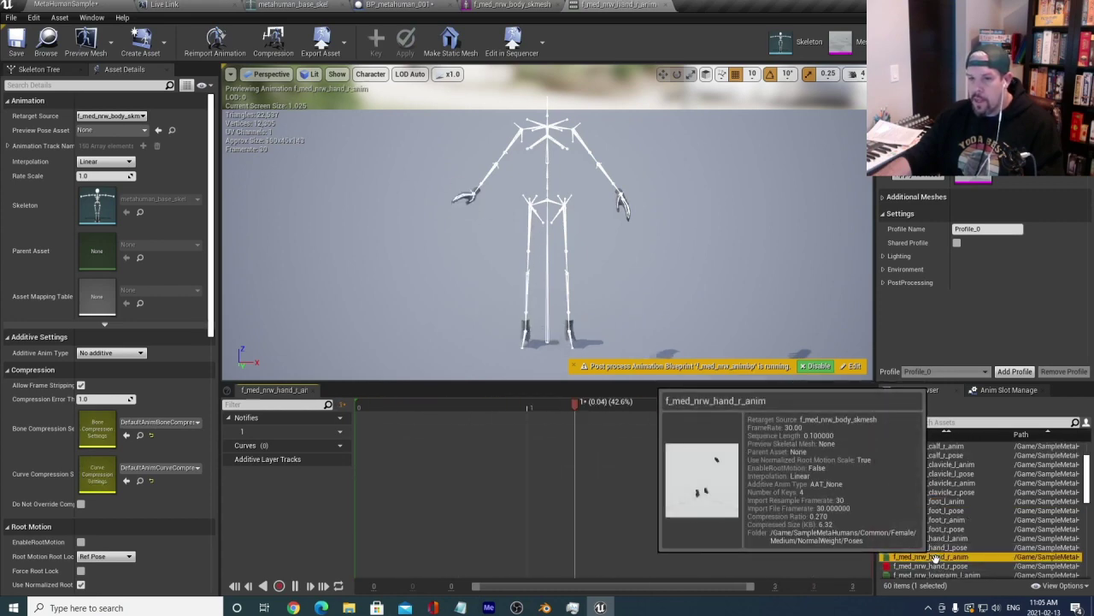
left_click(934, 556)
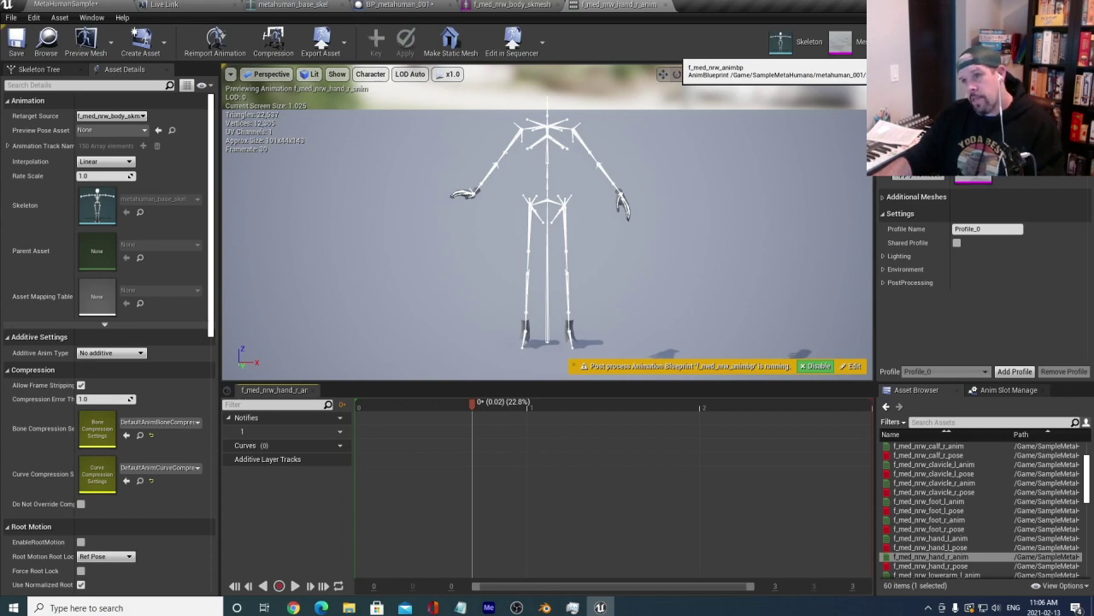
Open the f_med_nrw_animbp animation blueprint and examine the Control Rig and arm and leg Pose Driver nodes in its AnimGraph.
left_click(953, 43)
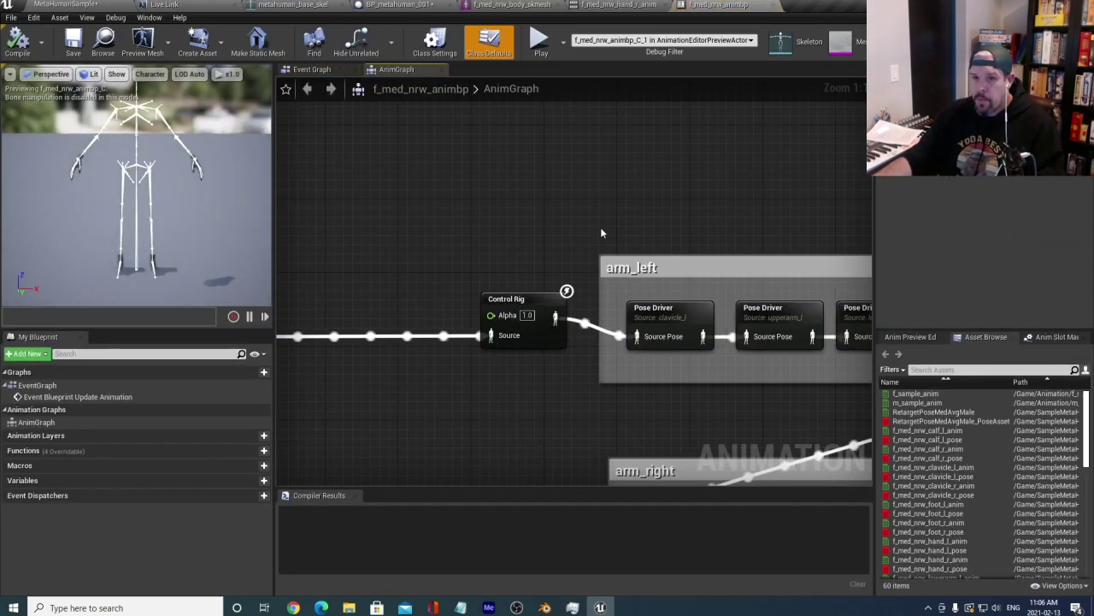
scroll(600, 231, "down", 6)
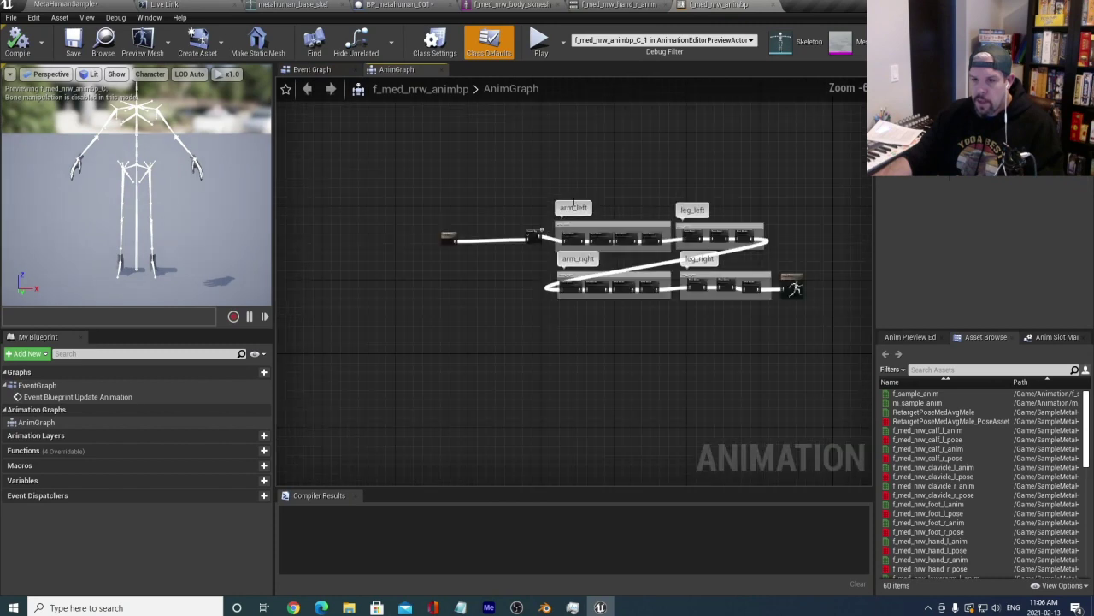
scroll(669, 224, "up", 4)
scroll(684, 274, "down", 3)
scroll(696, 316, "up", 1)
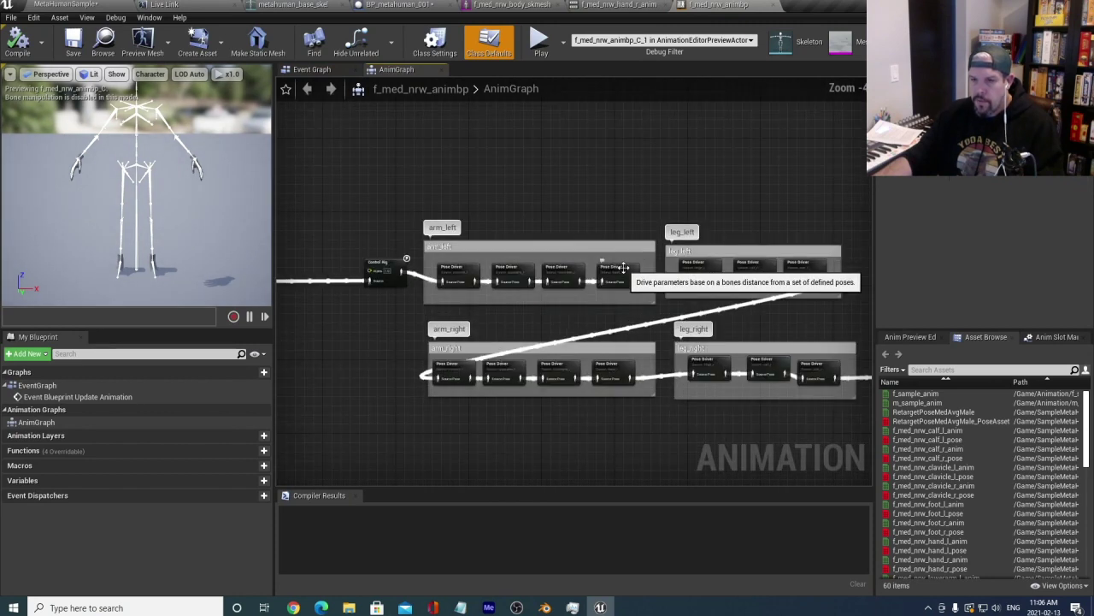
right_click_drag(701, 321, 641, 261)
scroll(732, 259, "down", 1)
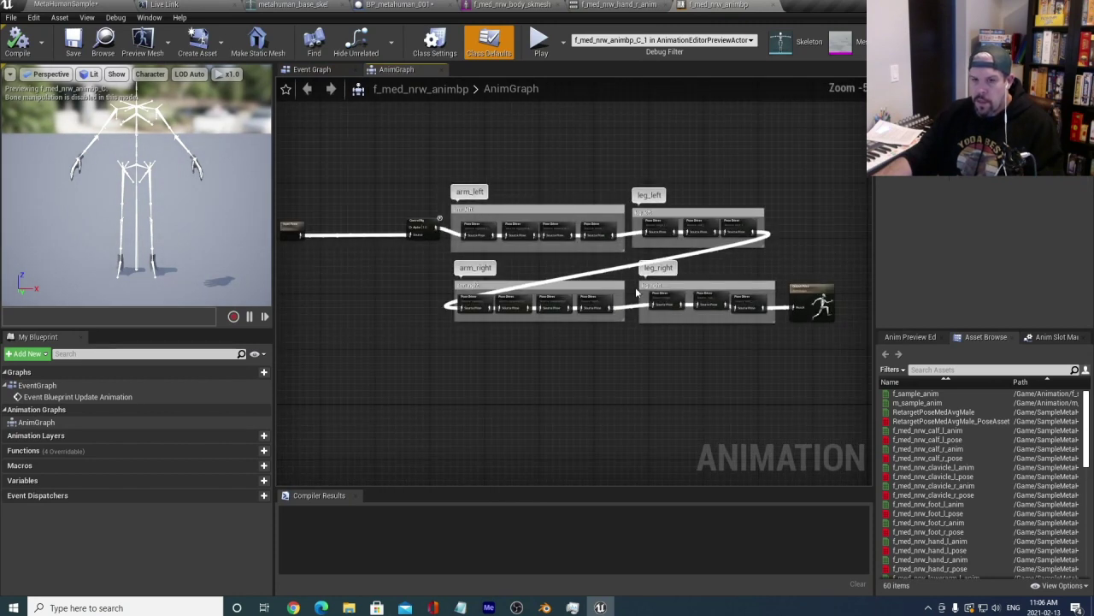
right_click_drag(369, 259, 454, 310)
scroll(462, 301, "up", 2)
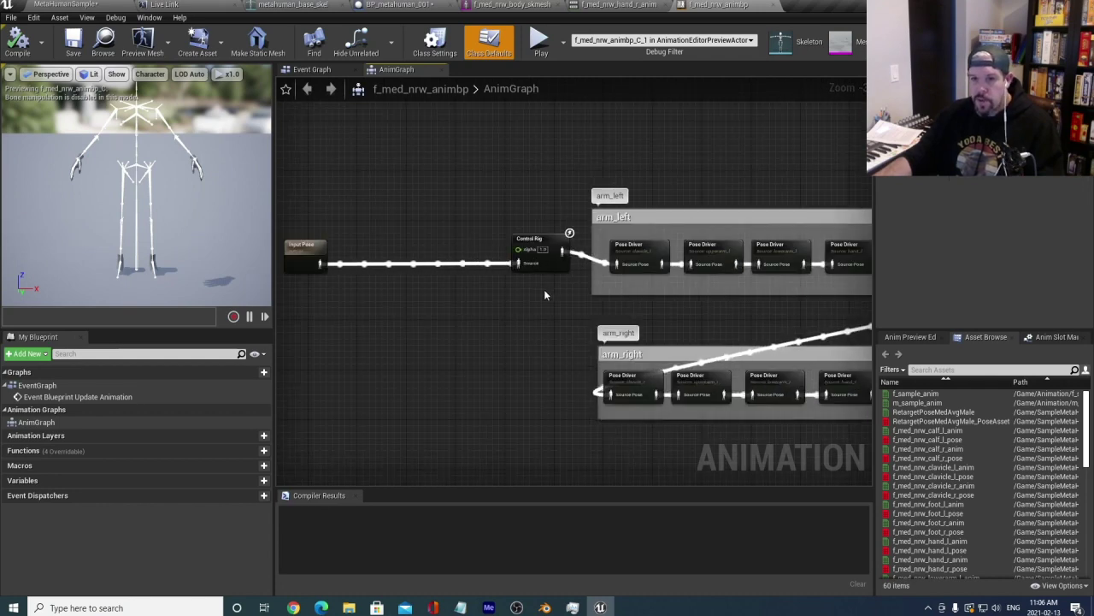
right_click_drag(554, 228, 425, 208)
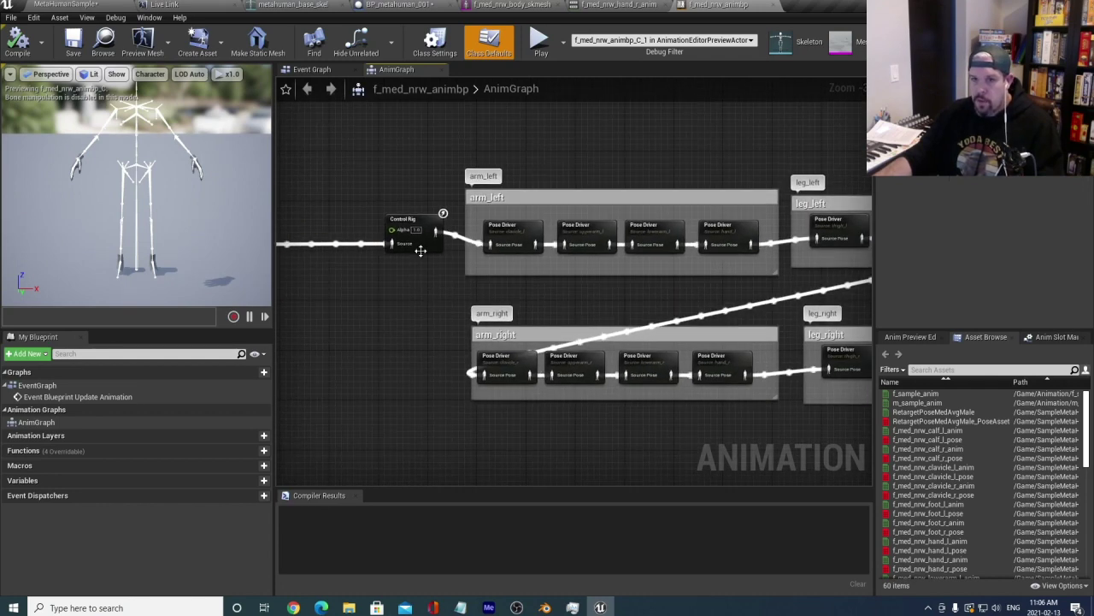
right_click_drag(681, 295, 543, 304)
scroll(564, 342, "down", 2)
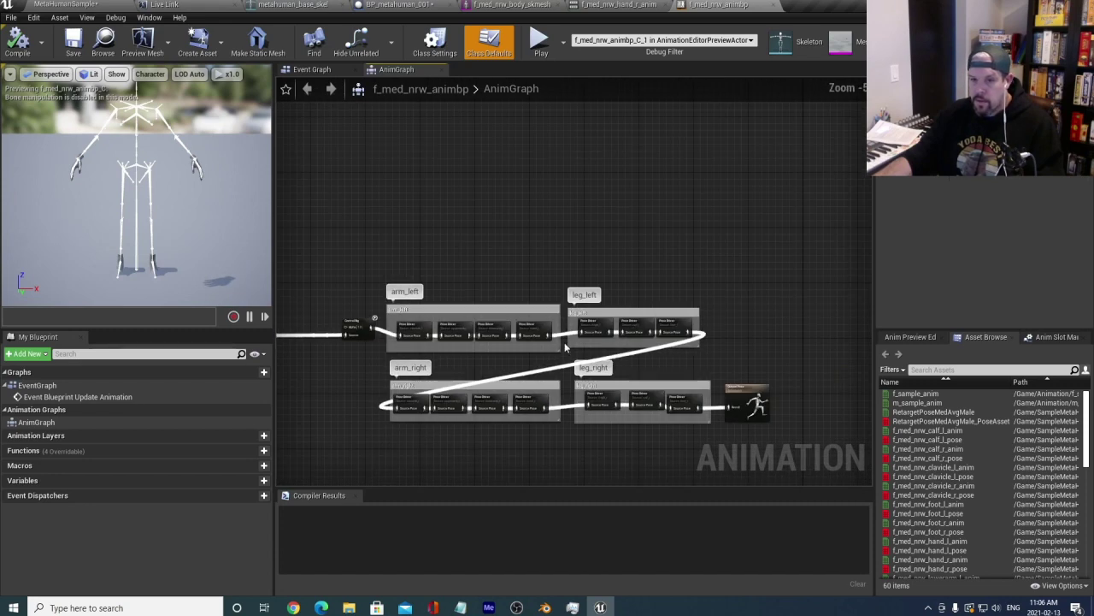
scroll(610, 419, "up", 1)
scroll(505, 257, "down", 1)
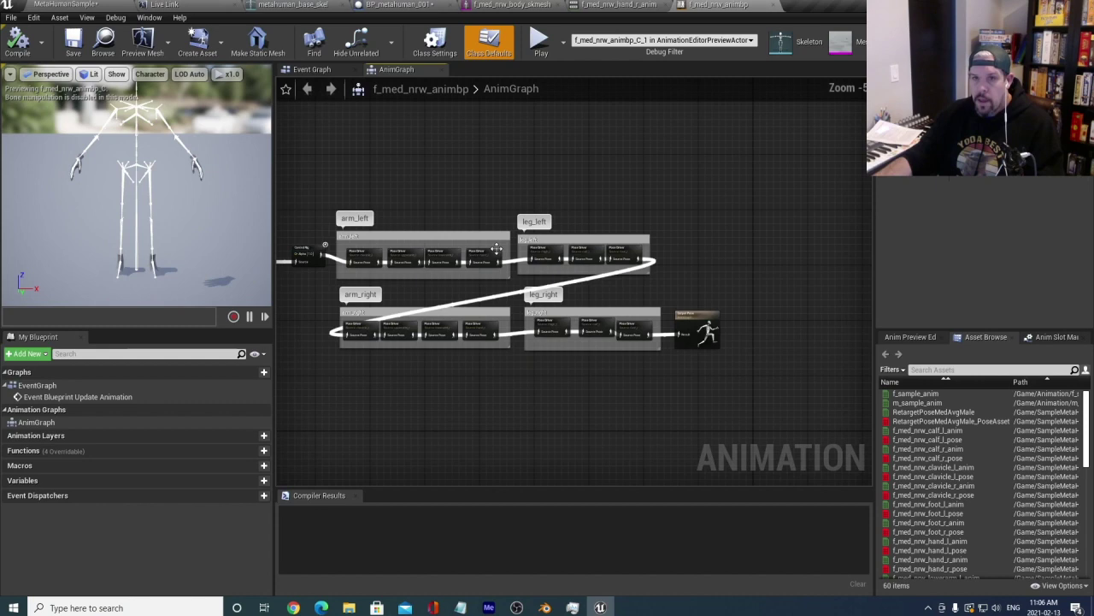
Look over the animation blueprint's Event Graph, and return to the MetaHumanSample level.
left_click(321, 71)
scroll(534, 298, "up", 1)
right_click_drag(533, 298, 266, 295)
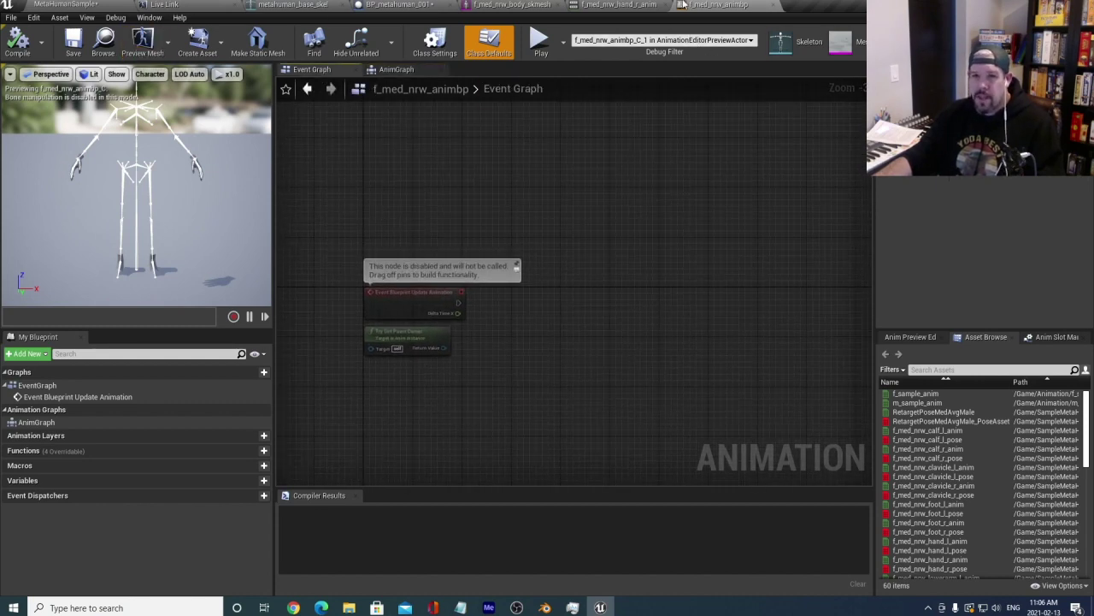
left_click(34, 5)
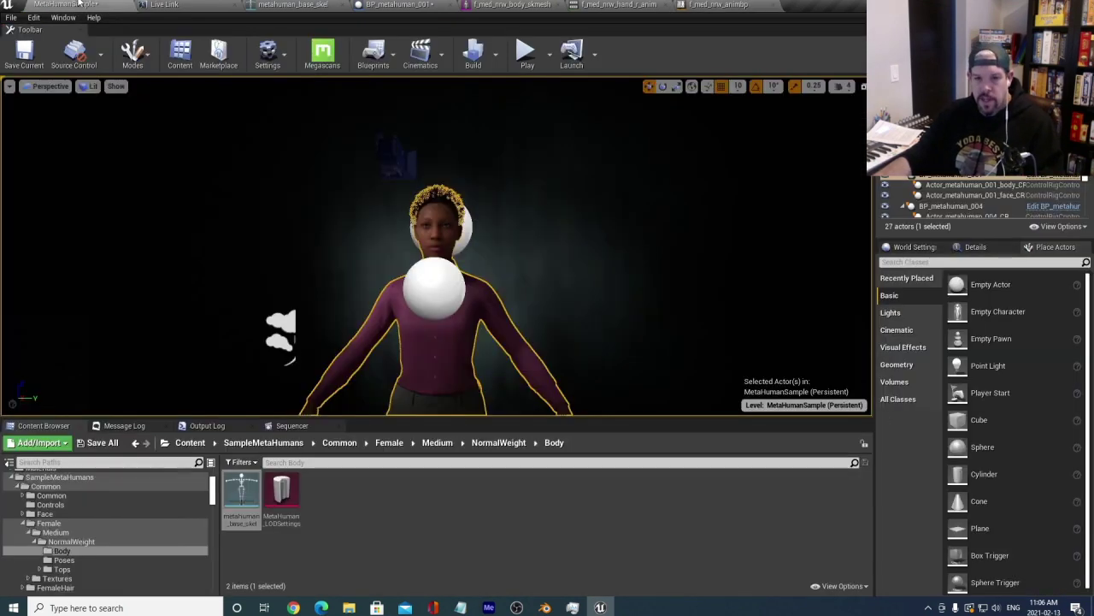
Open the MetaHuman_ControlRig asset from SampleMetaHumans/Common/Common and look over its spine, leg and arm setup groups in the Rig Graph.
left_click(71, 542)
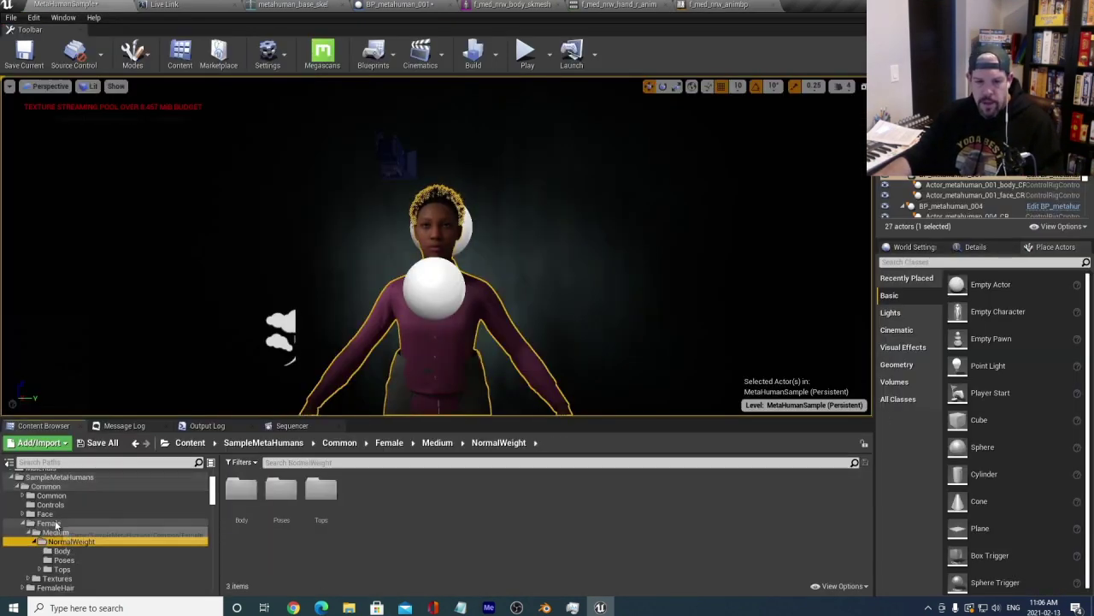
left_click(48, 522)
left_click(23, 522)
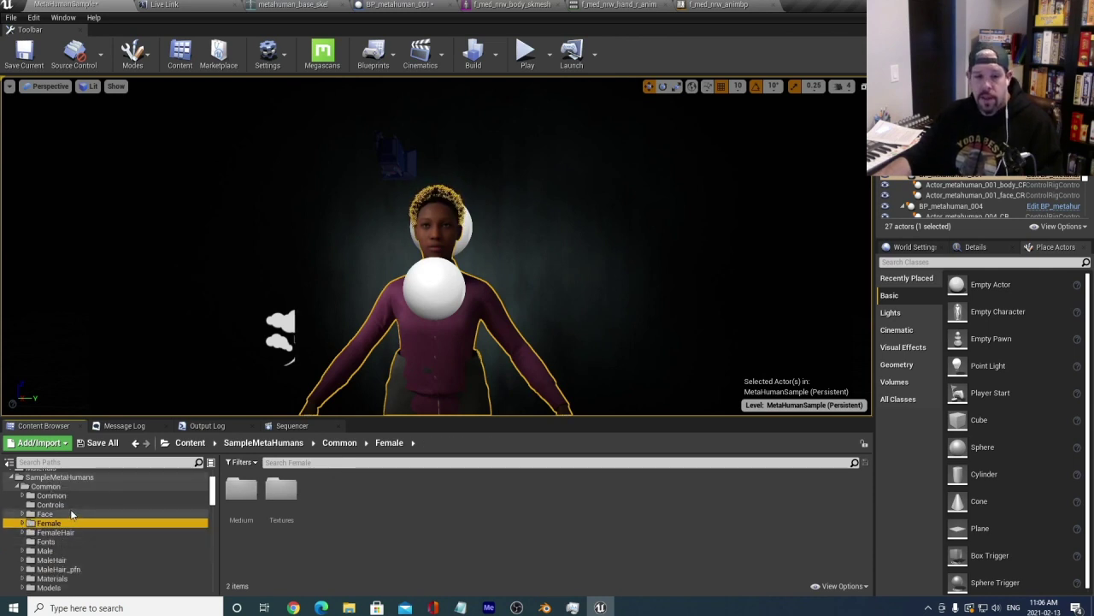
left_click(67, 495)
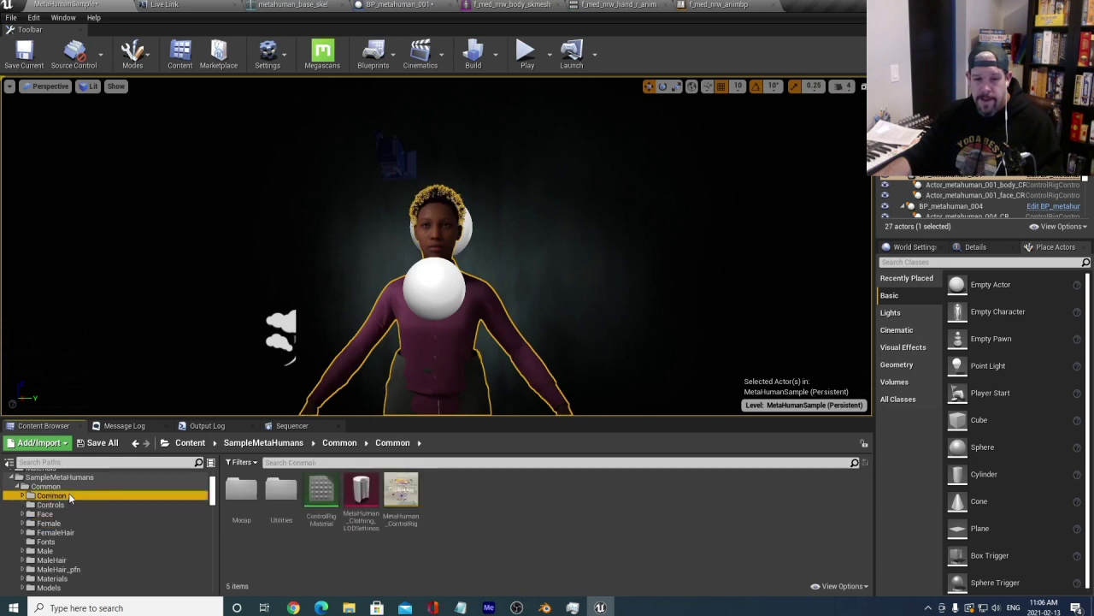
double_click(401, 502)
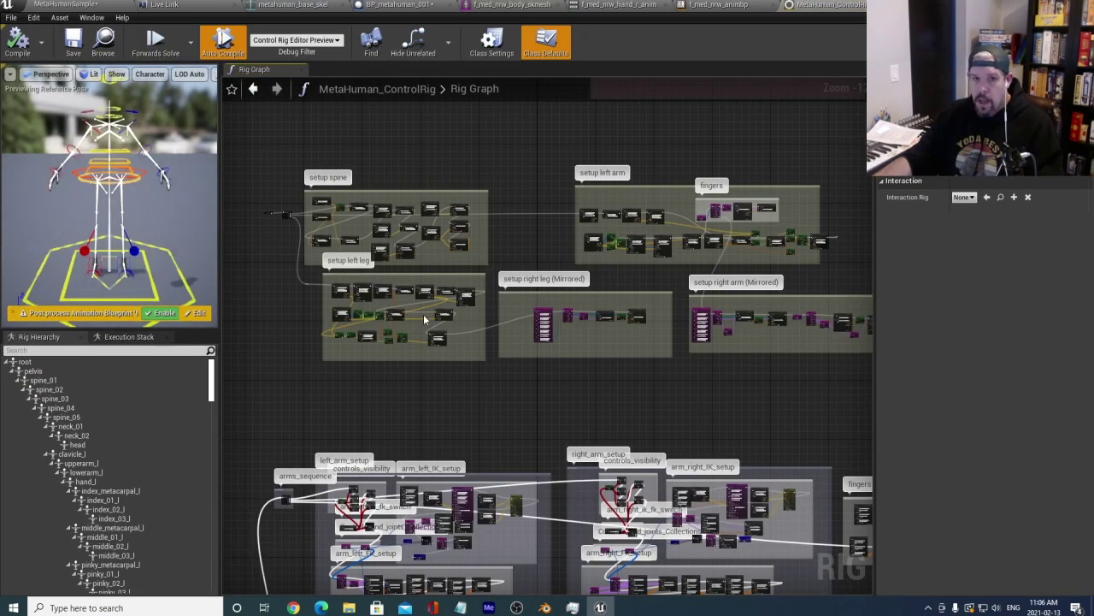
scroll(376, 344, "up", 1)
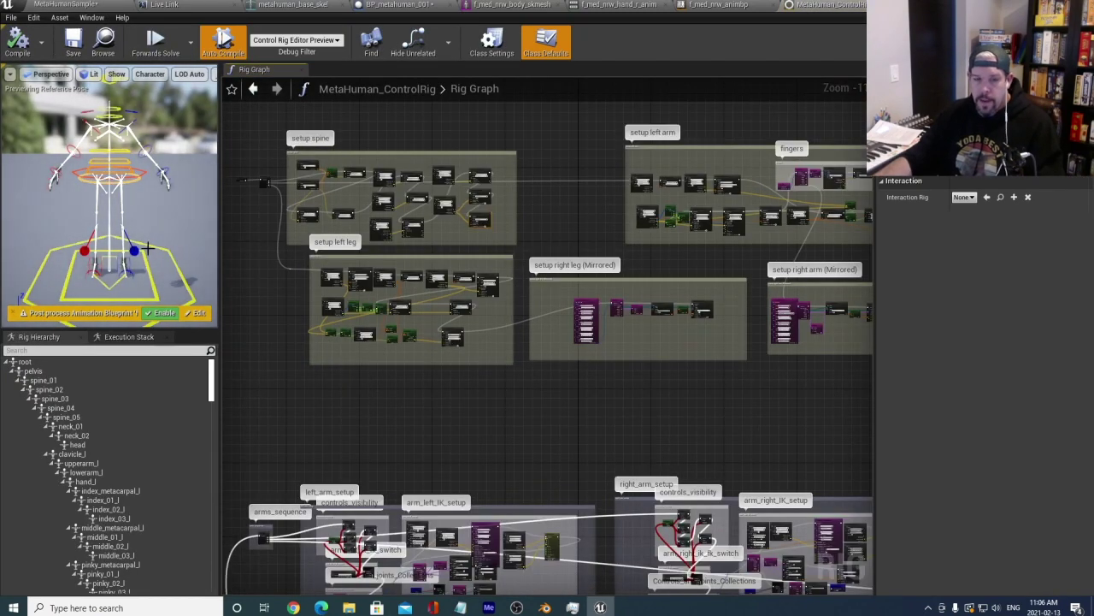
Try out body_ctrl on the rig by shifting it sideways and slightly down in the preview with the Move tool.
mouse_move(147, 248)
right_mouse_down()
mouse_move(198, 233)
mouse_move(145, 239)
right_mouse_up()
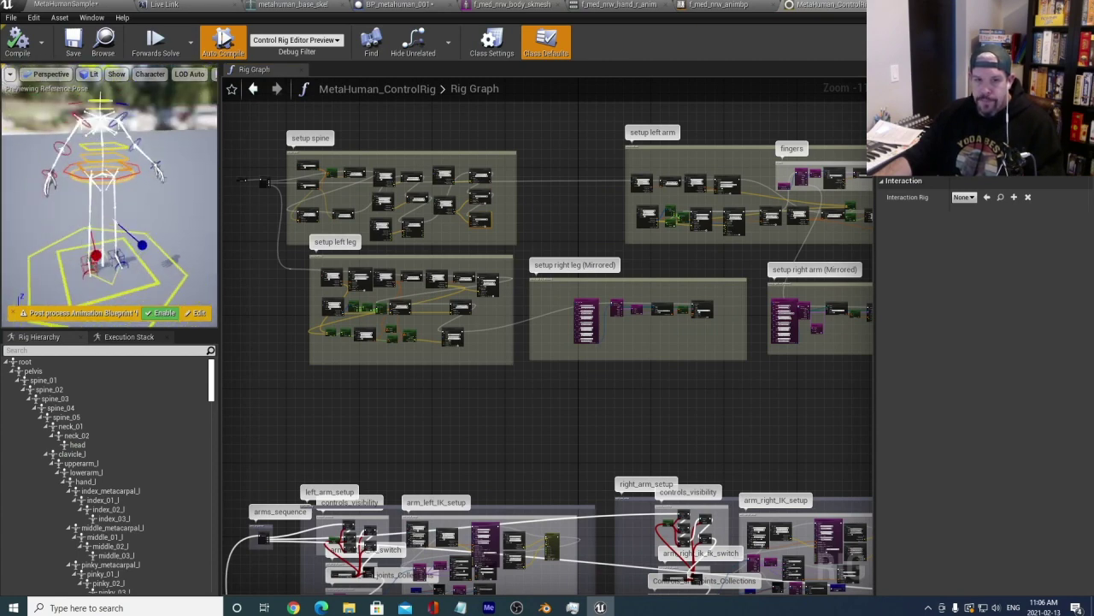
left_click(135, 175)
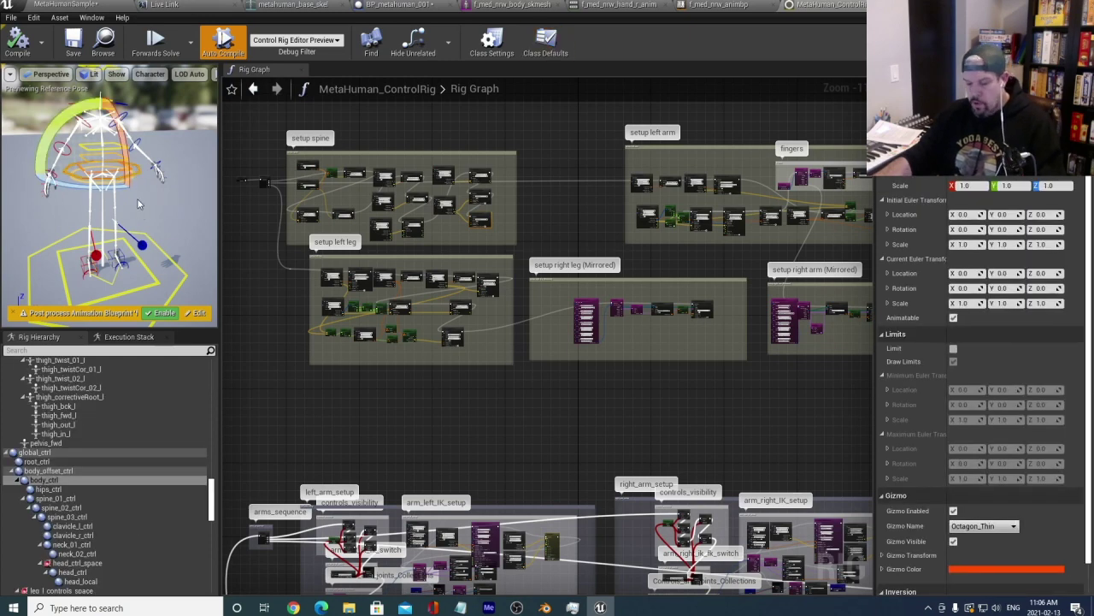
key("w")
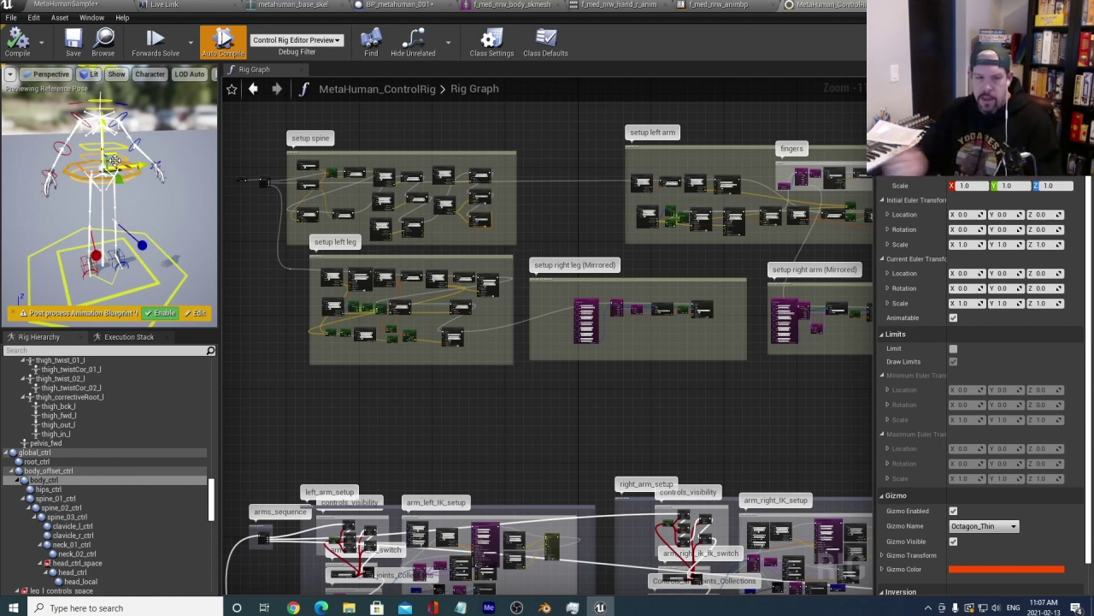
left_click(160, 174)
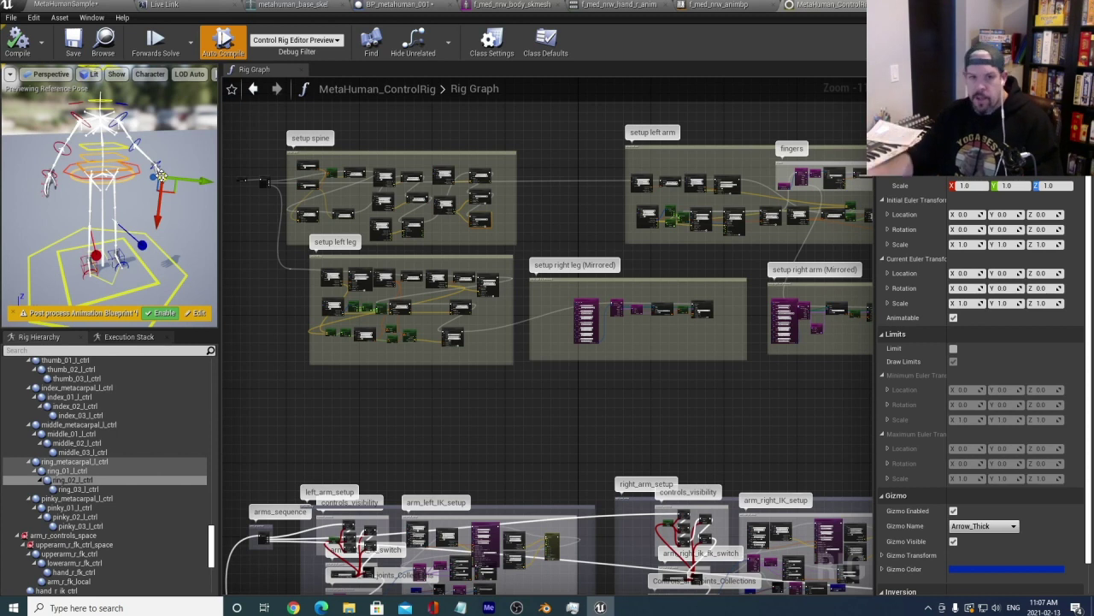
left_click(135, 172)
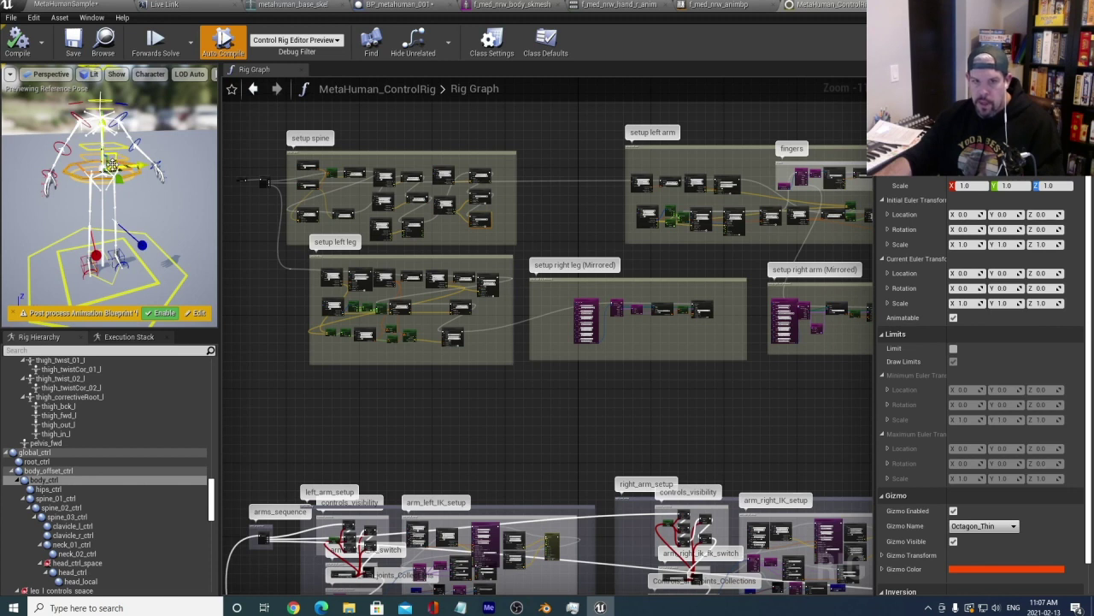
mouse_move(112, 159)
left_mouse_down()
mouse_move(69, 163)
mouse_move(121, 205)
mouse_move(101, 165)
left_mouse_up()
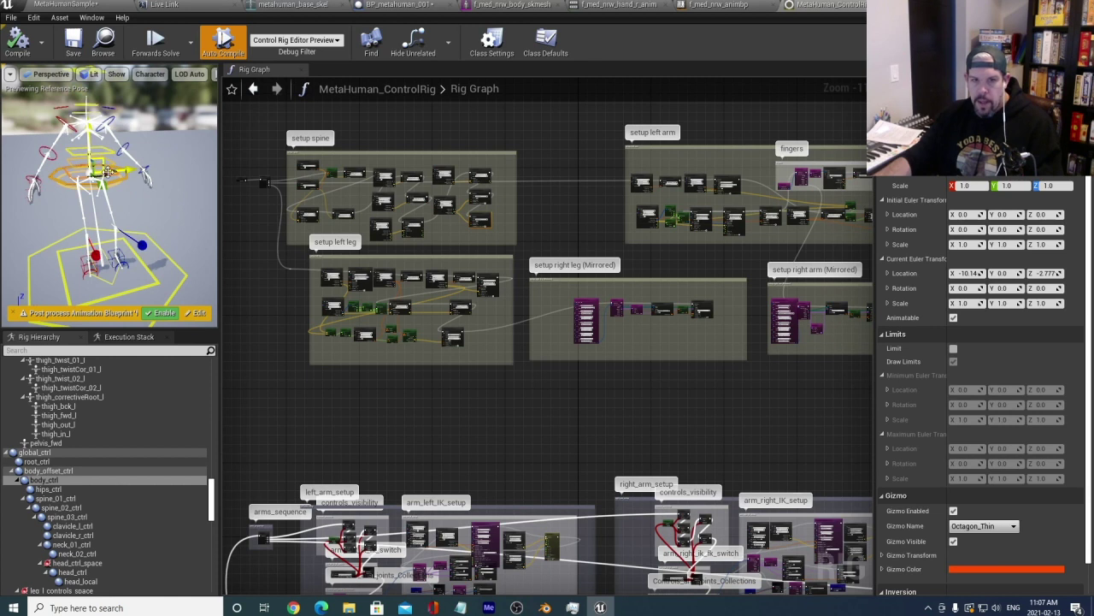
Try out foot_l_ik_ctrl by moving the foot slightly, and clear the control selection.
left_click(120, 262)
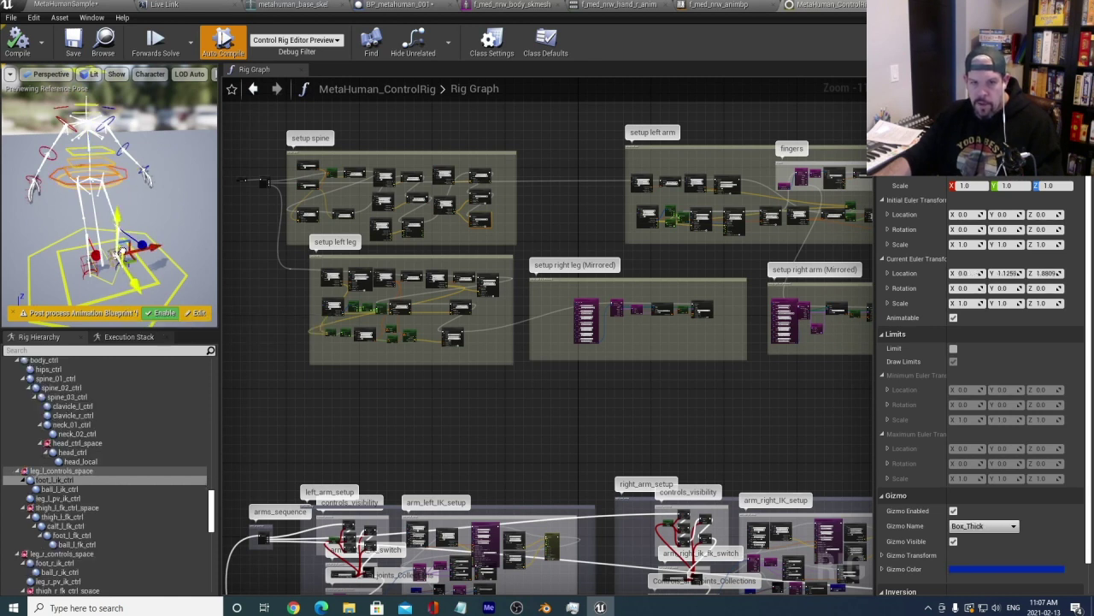
mouse_move(120, 253)
left_mouse_down()
mouse_move(130, 228)
mouse_move(122, 249)
left_mouse_up()
left_click(156, 207)
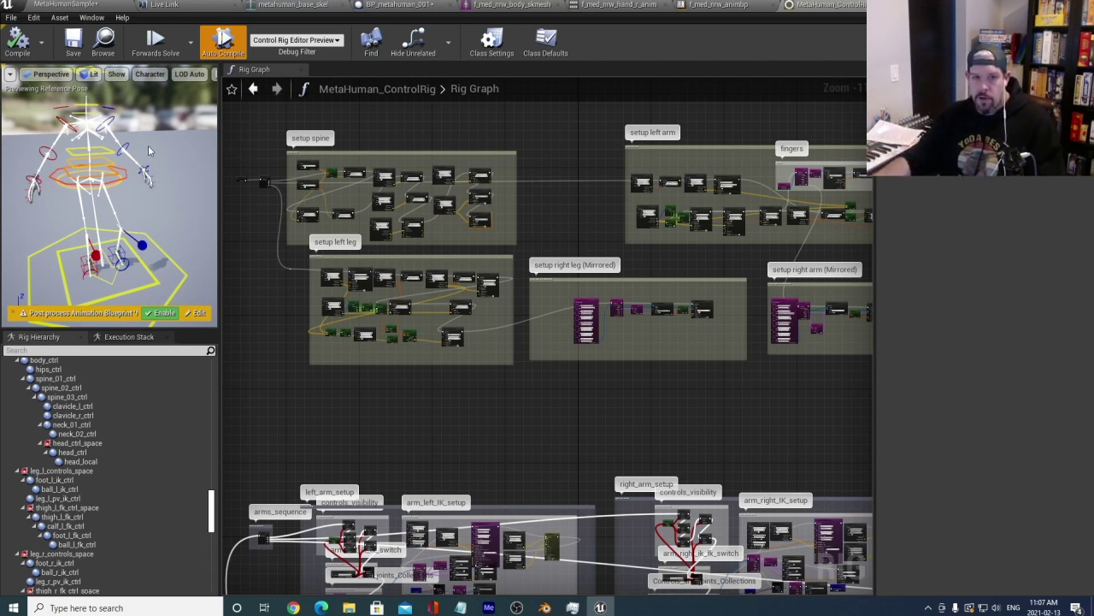
Examine the control rig skeleton and its hand, spine, leg and foot controls in the preview from several angles and distances.
left_click_drag(148, 145, 188, 221)
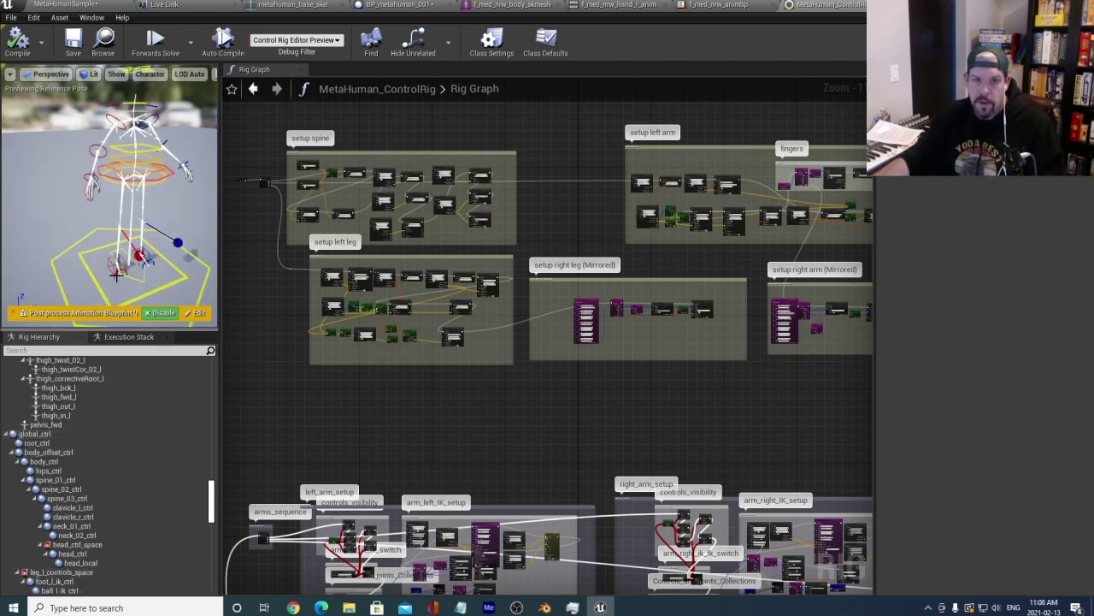
left_click_drag(120, 232, 168, 198)
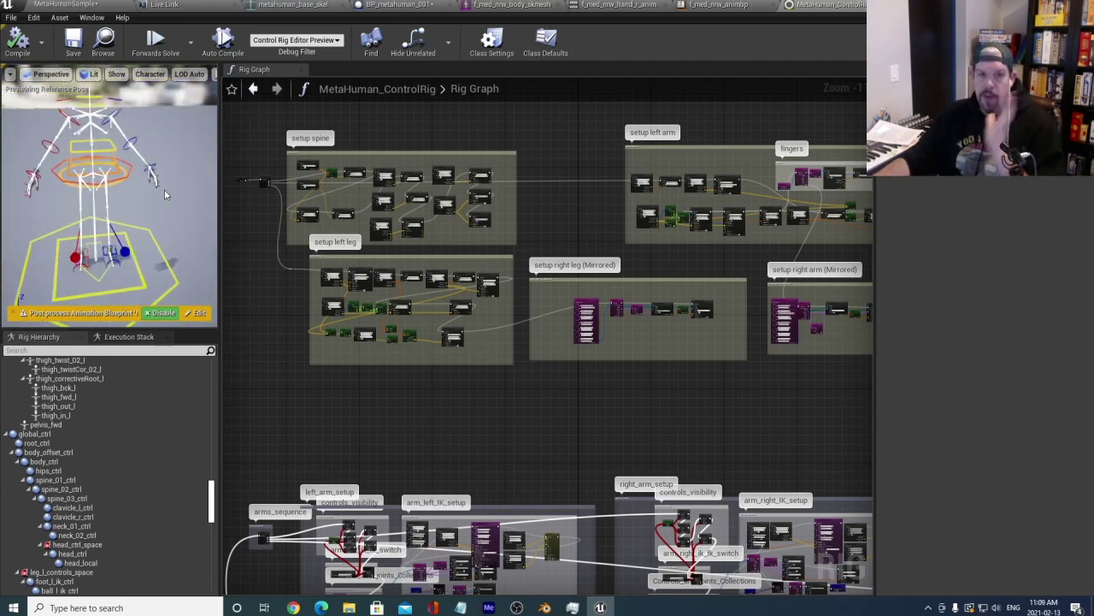
mouse_move(164, 189)
left_mouse_down()
mouse_move(164, 137)
mouse_move(171, 220)
mouse_move(171, 189)
left_mouse_up()
scroll(147, 185, "up", 5)
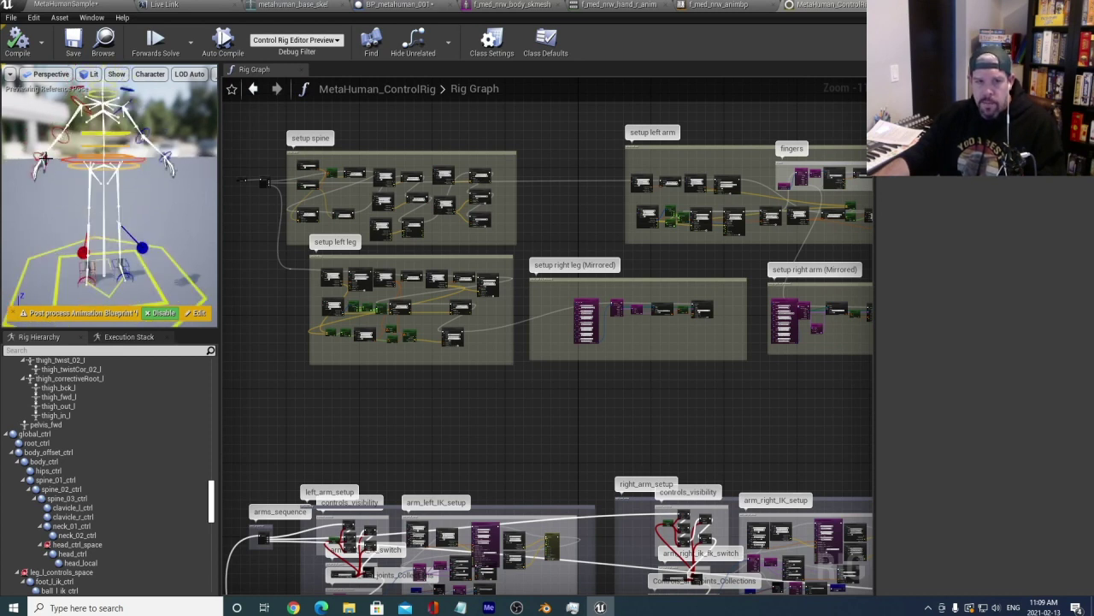
left_click_drag(44, 222, 122, 160)
scroll(108, 187, "down", 3)
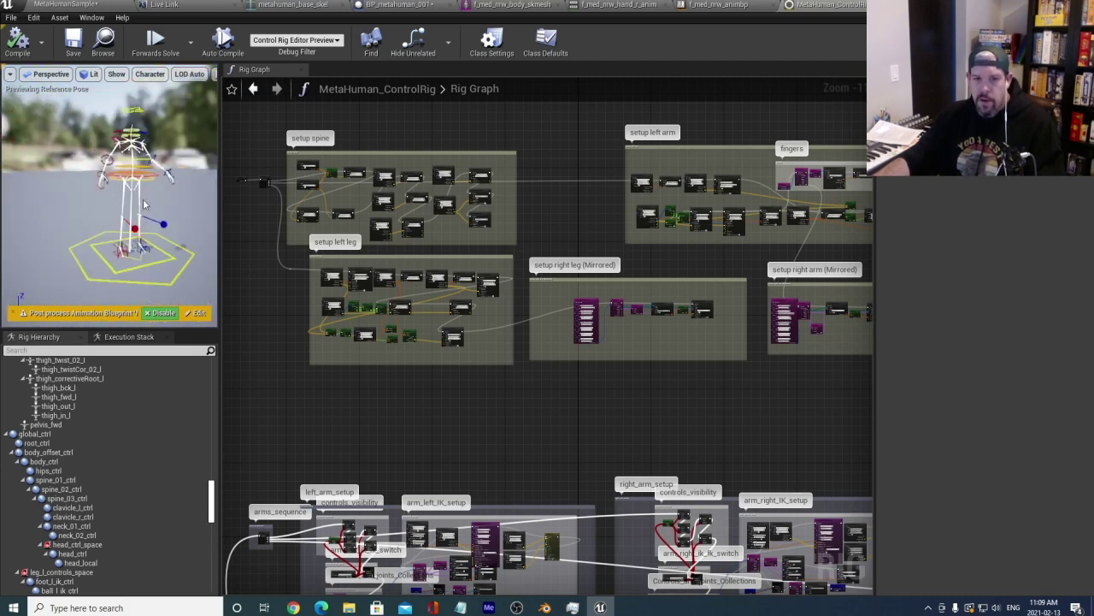
scroll(181, 203, "down", 2)
scroll(181, 202, "up", 1)
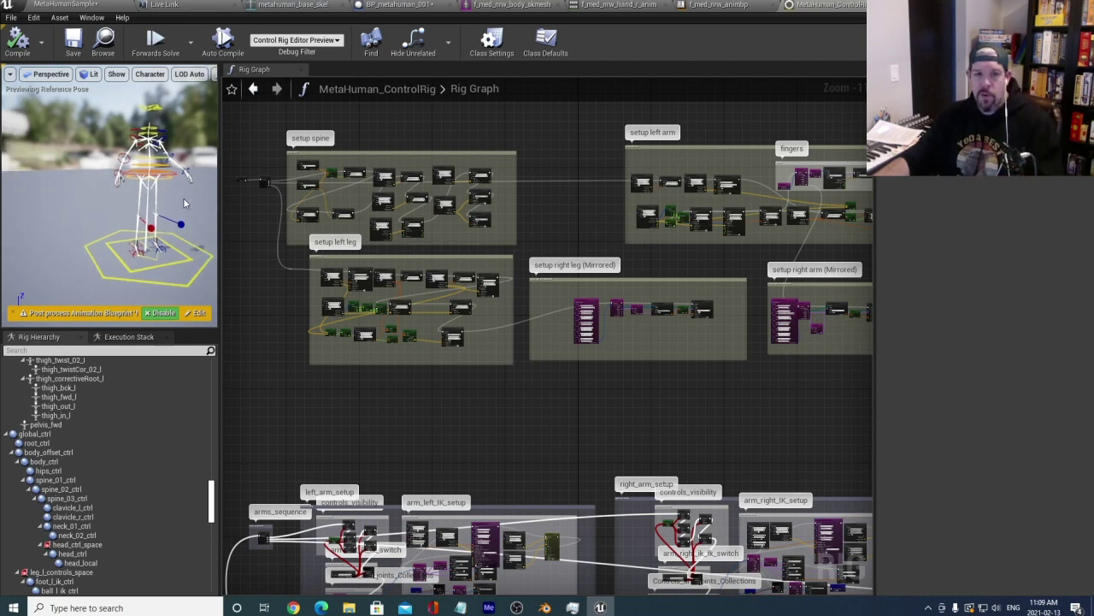
mouse_move(195, 196)
left_mouse_down()
mouse_move(180, 199)
mouse_move(195, 196)
left_mouse_up()
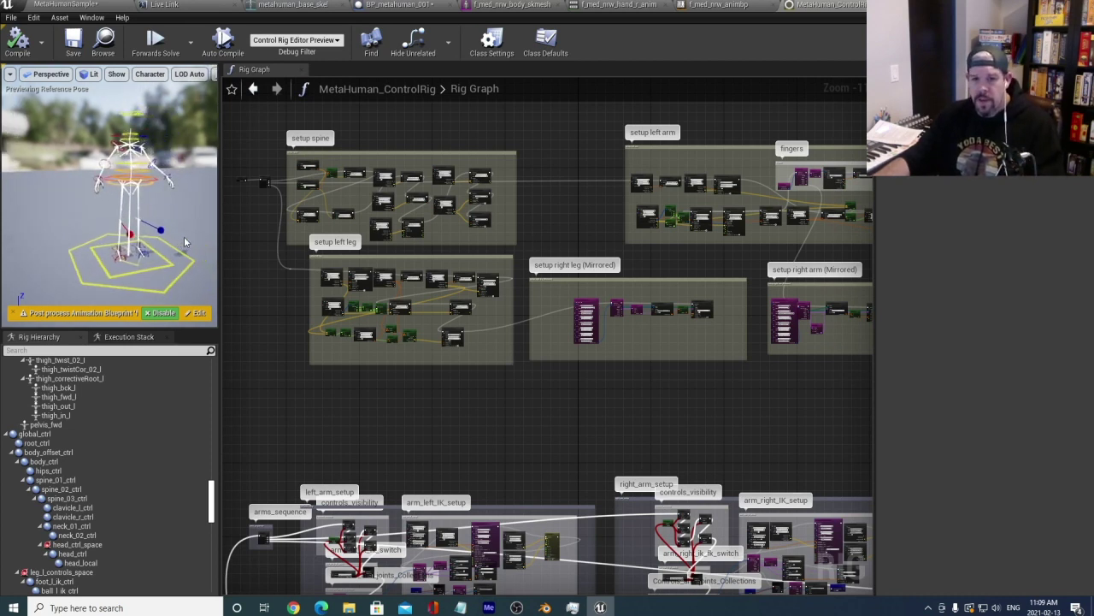
Set the preview scene's controller to Use Specific Animation and browse the animation assets available for the rig.
left_click(997, 164)
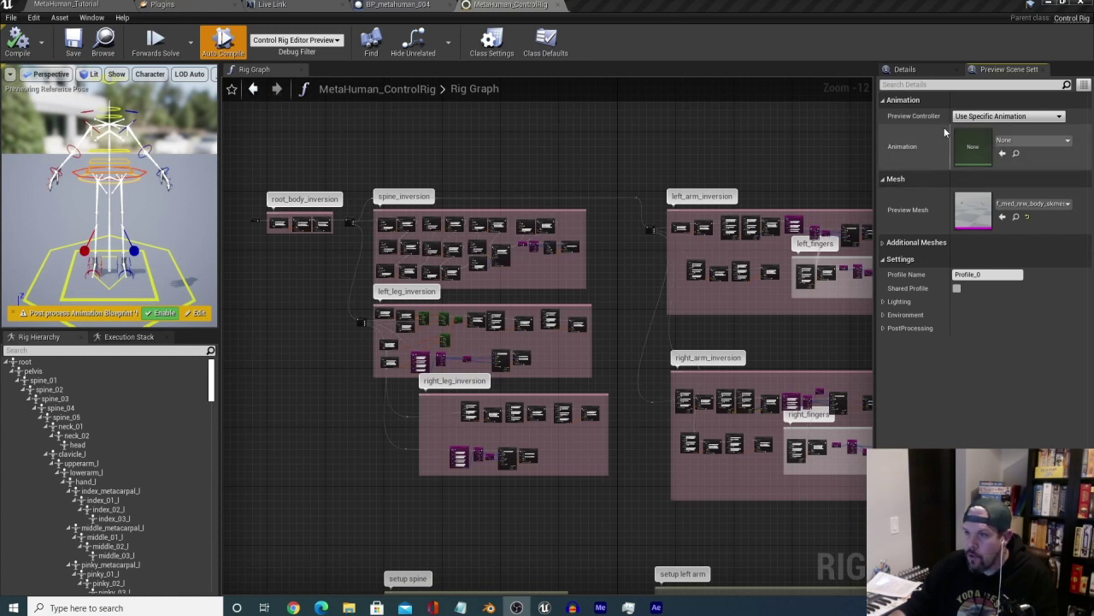
left_click(981, 118)
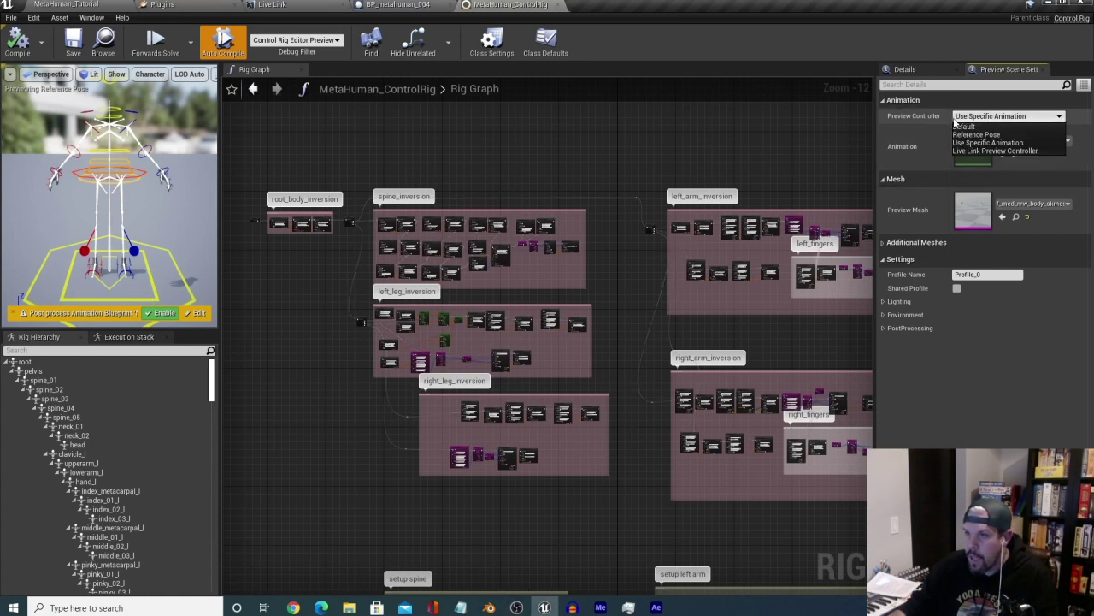
left_click(1001, 144)
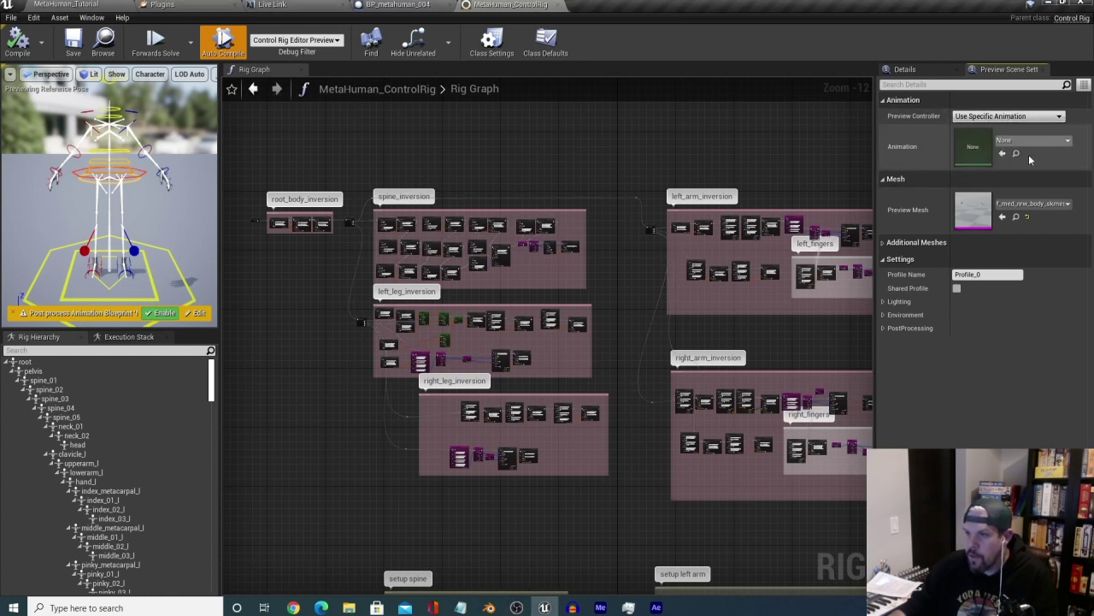
left_click(1034, 141)
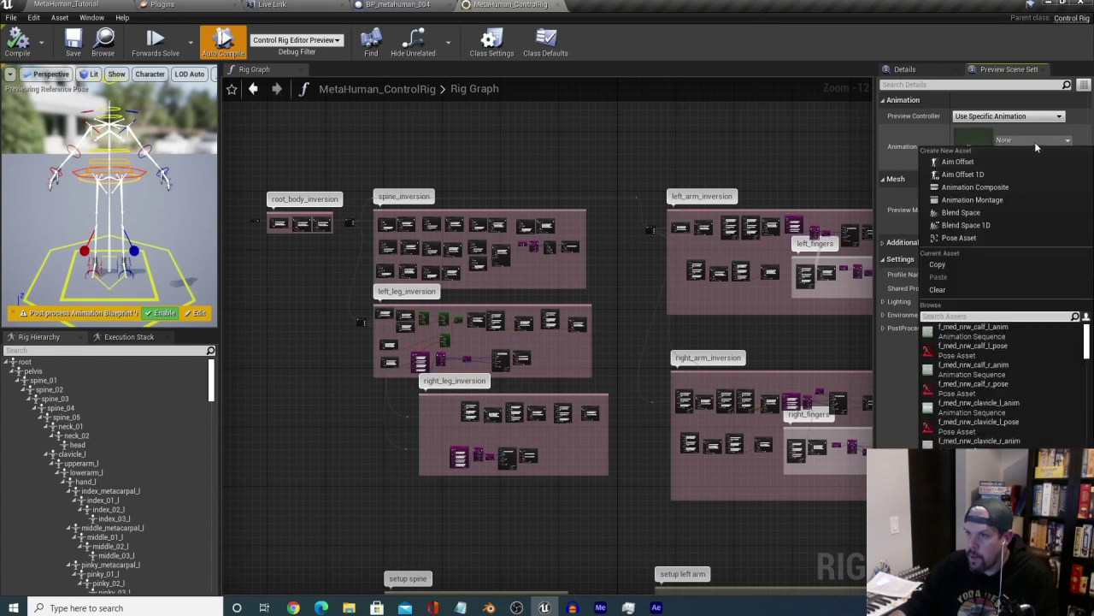
scroll(1014, 352, "down", 3)
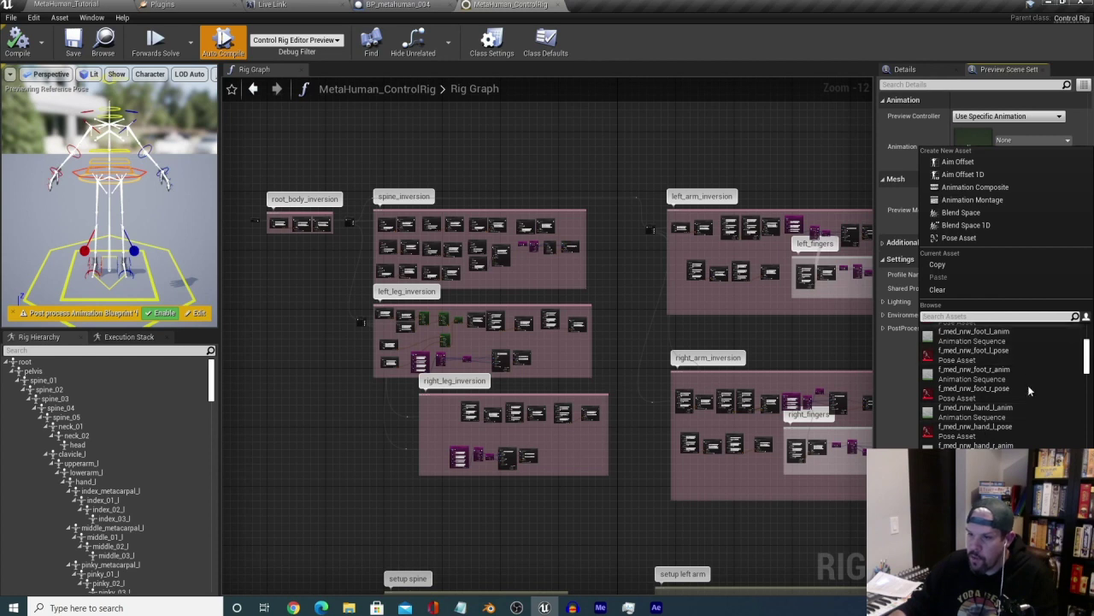
left_click(924, 128)
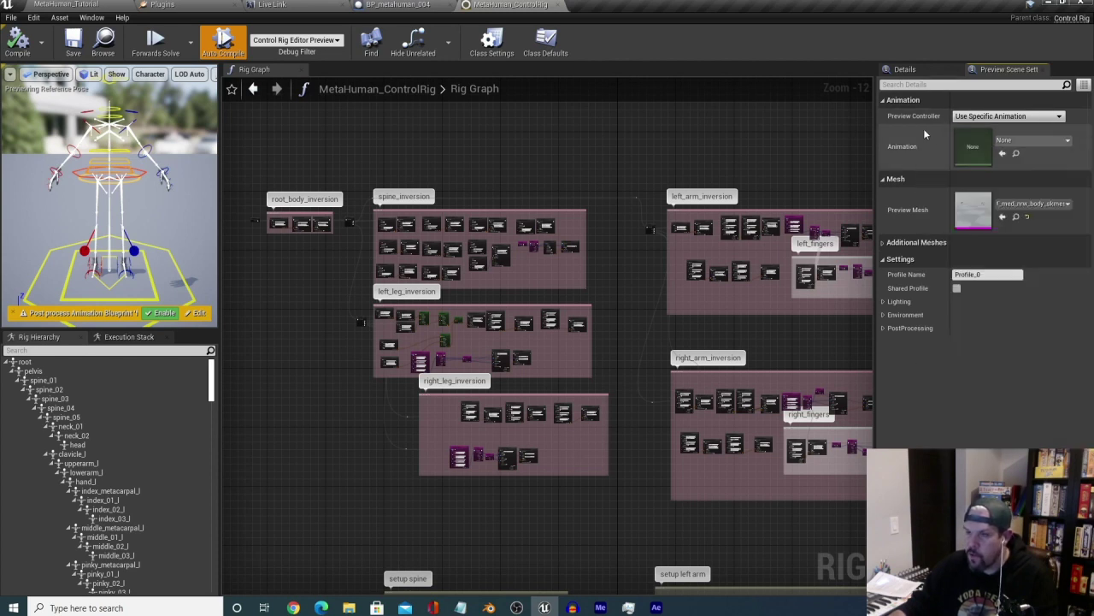
left_click(1018, 116)
left_click(992, 143)
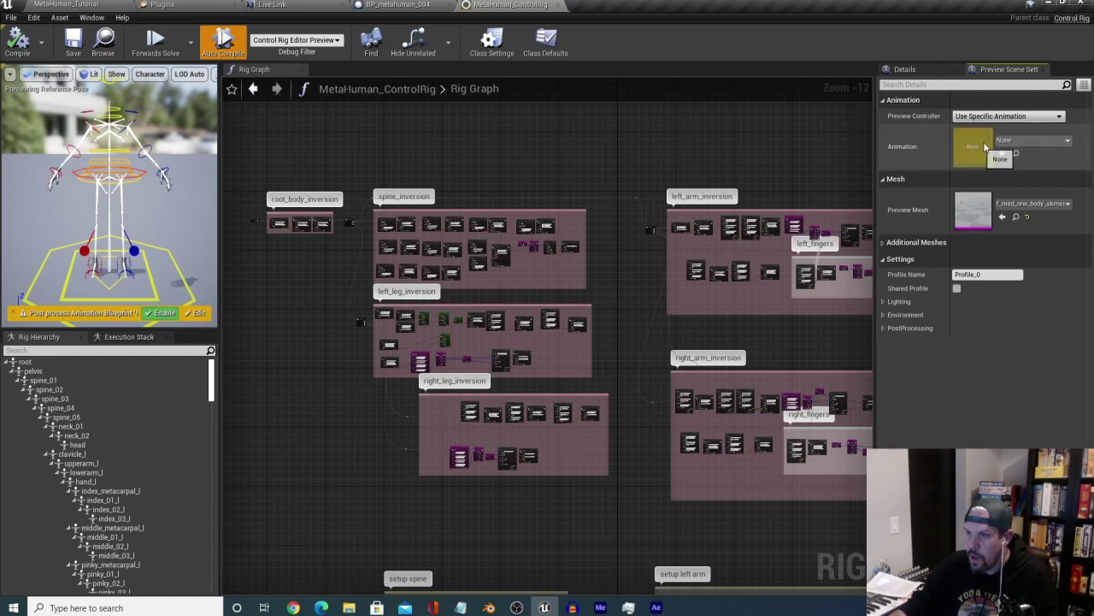
Assign f_med_nrw_hand_l_anim as the rig's preview animation.
left_click(1044, 141)
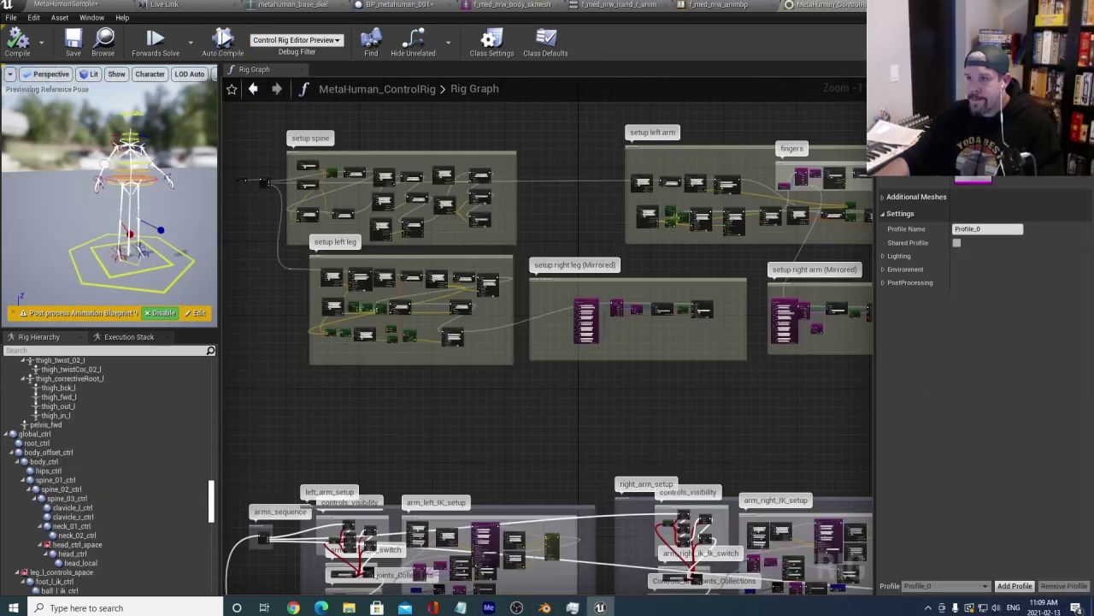
scroll(983, 239, "up", 1)
left_click(1044, 141)
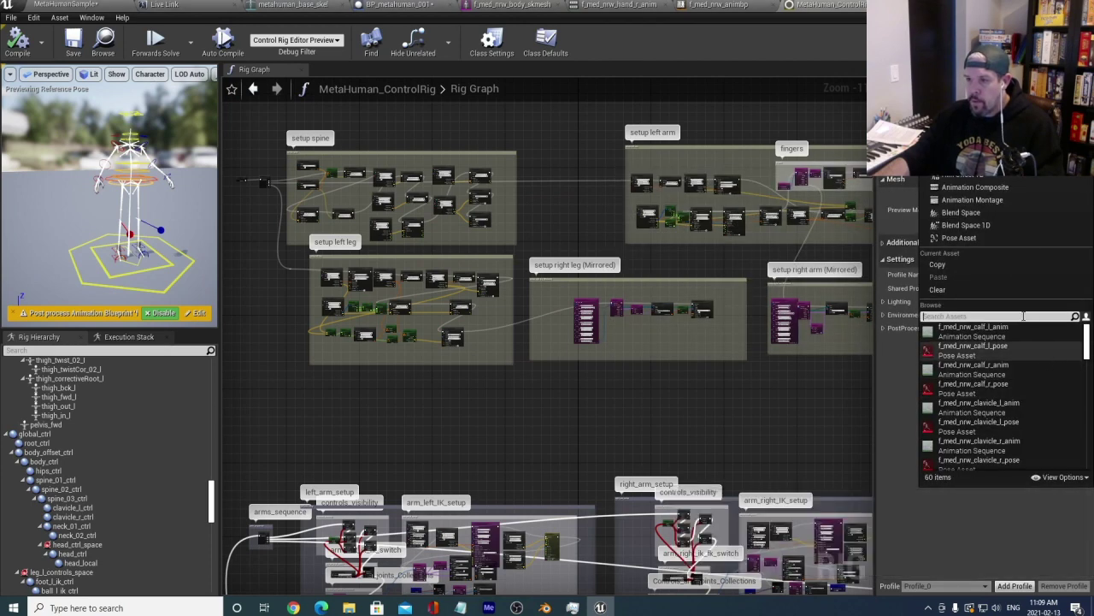
scroll(1031, 371, "down", 3)
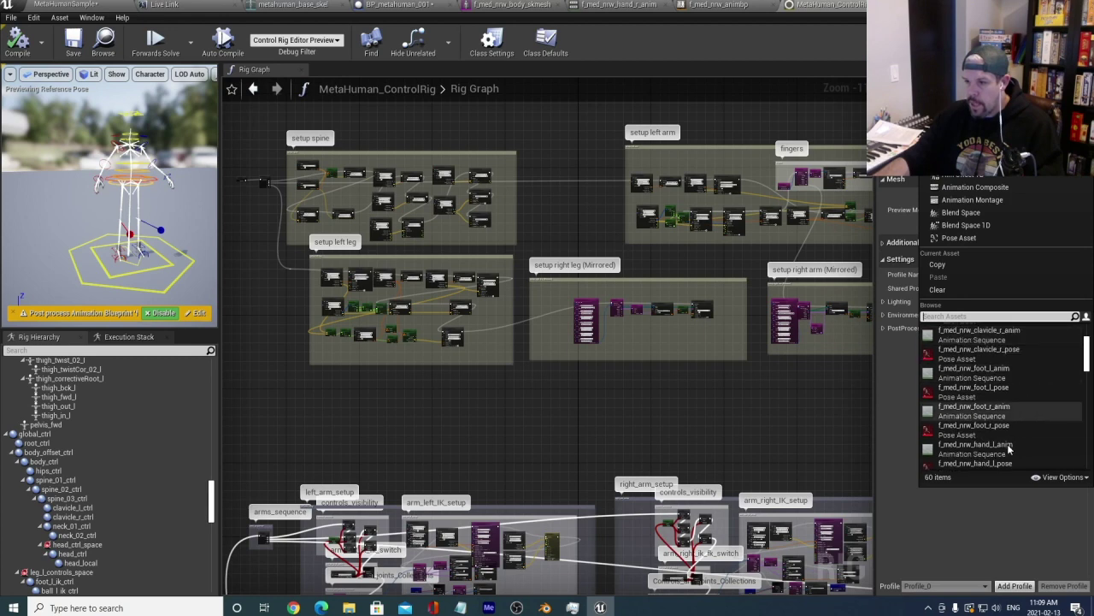
left_click(1013, 445)
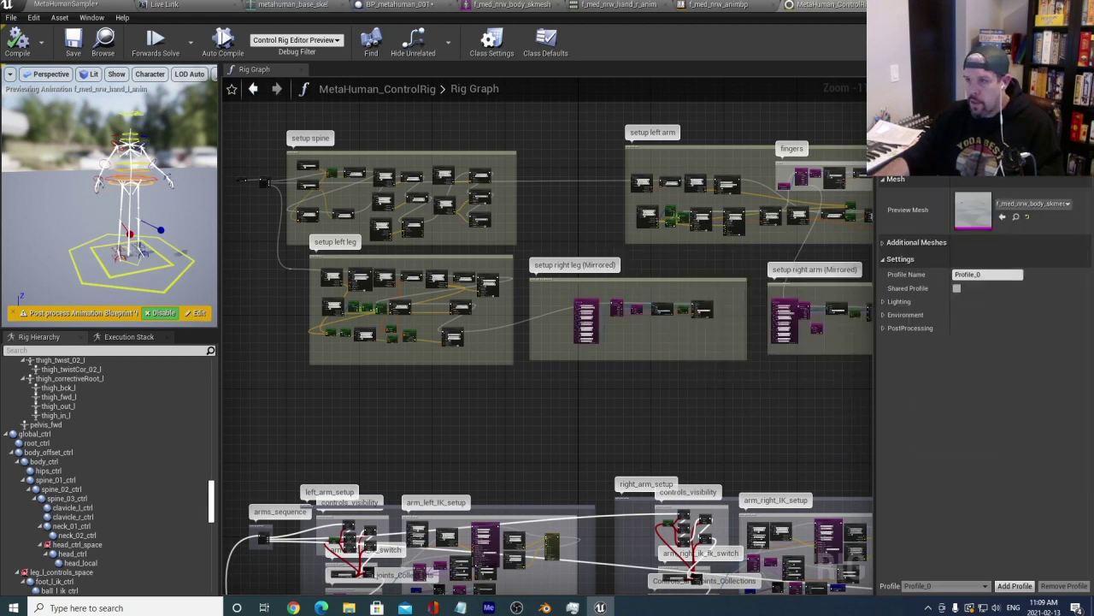
Assign m_sample_anim as the rig's preview animation, filtering the animation assets by "m_".
left_click(1009, 161)
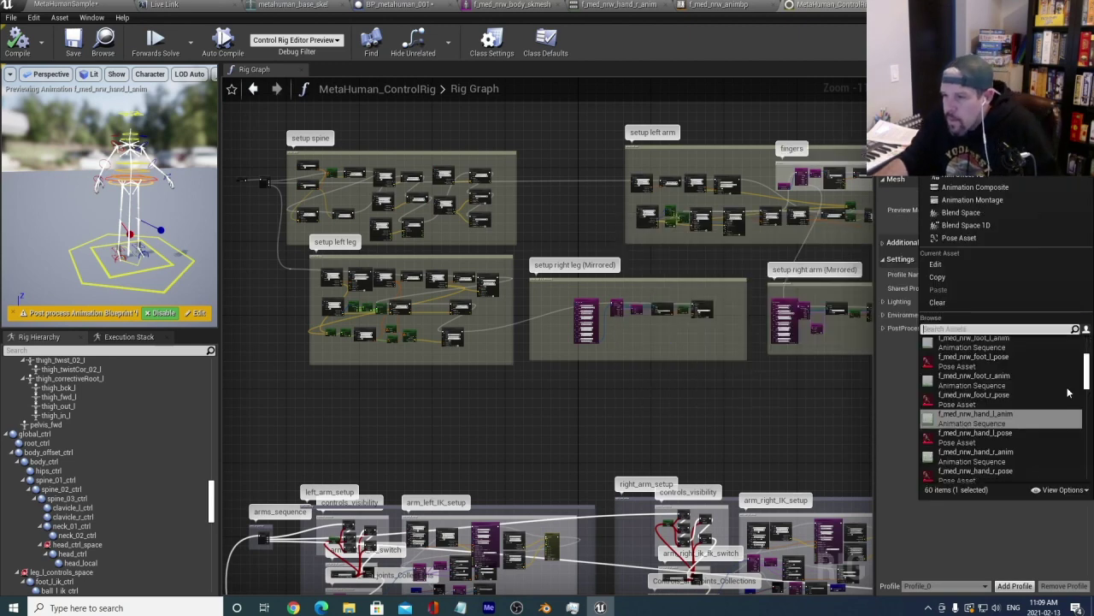
left_click_drag(1086, 382, 1087, 368)
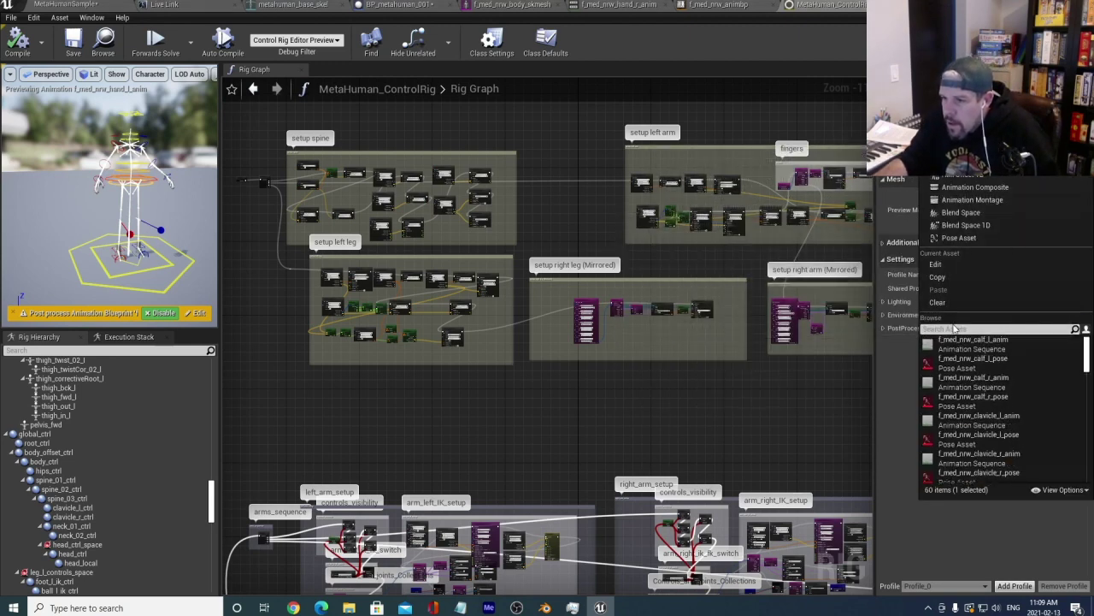
type("f_")
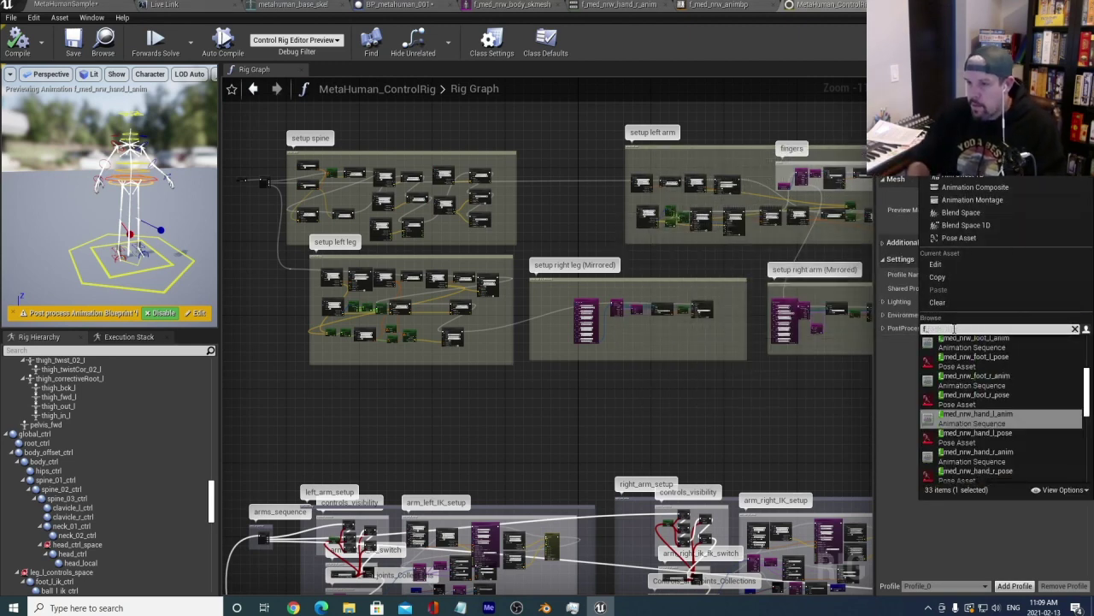
key("BackSpace")
key("BackSpace")
type("m")
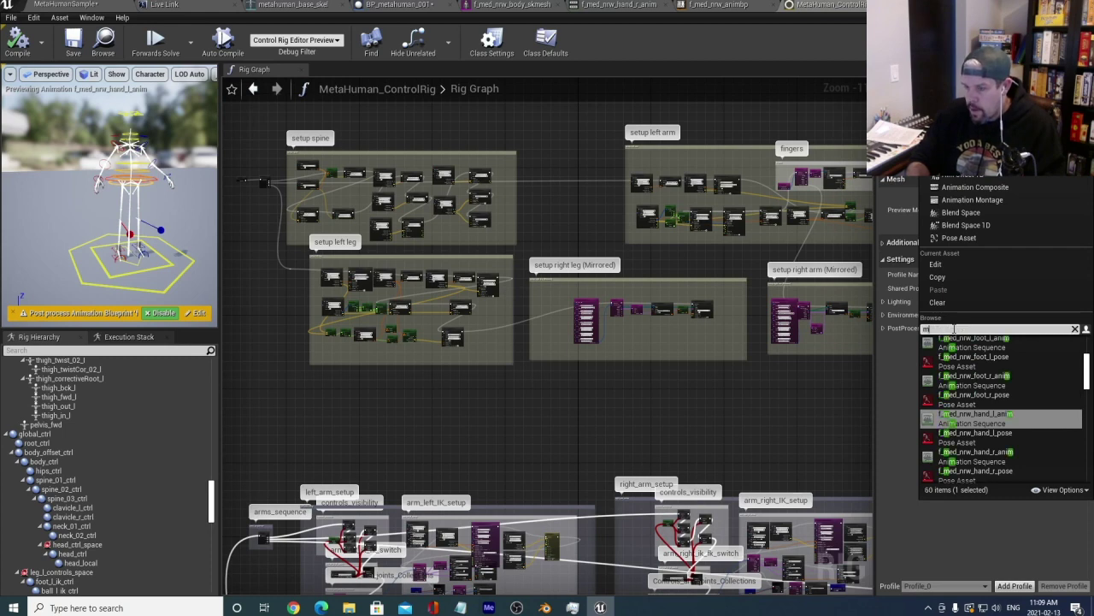
type("_")
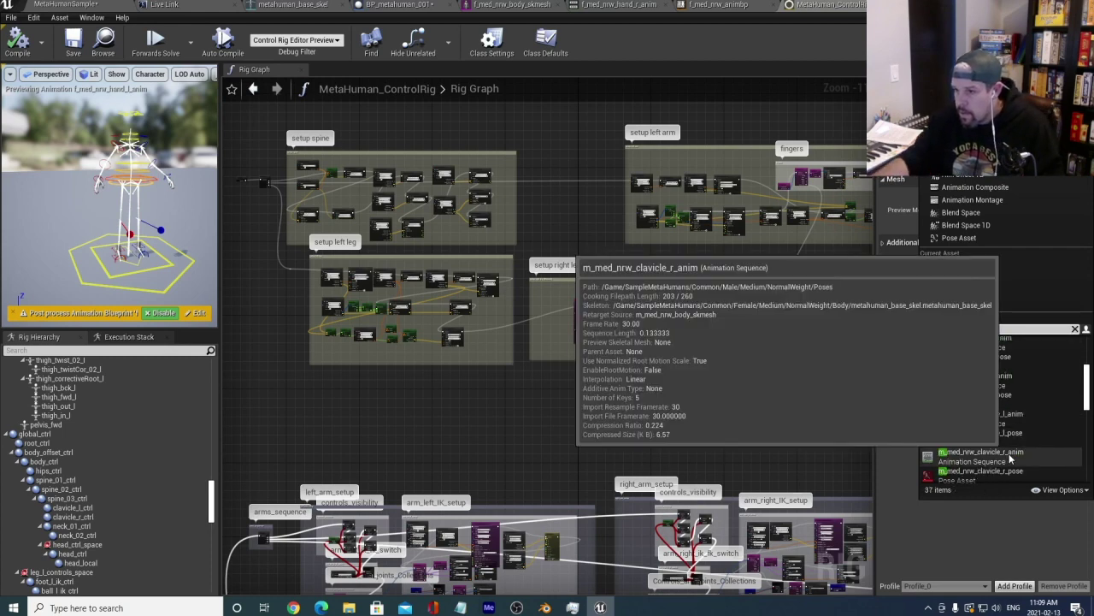
scroll(1021, 448, "down", 10)
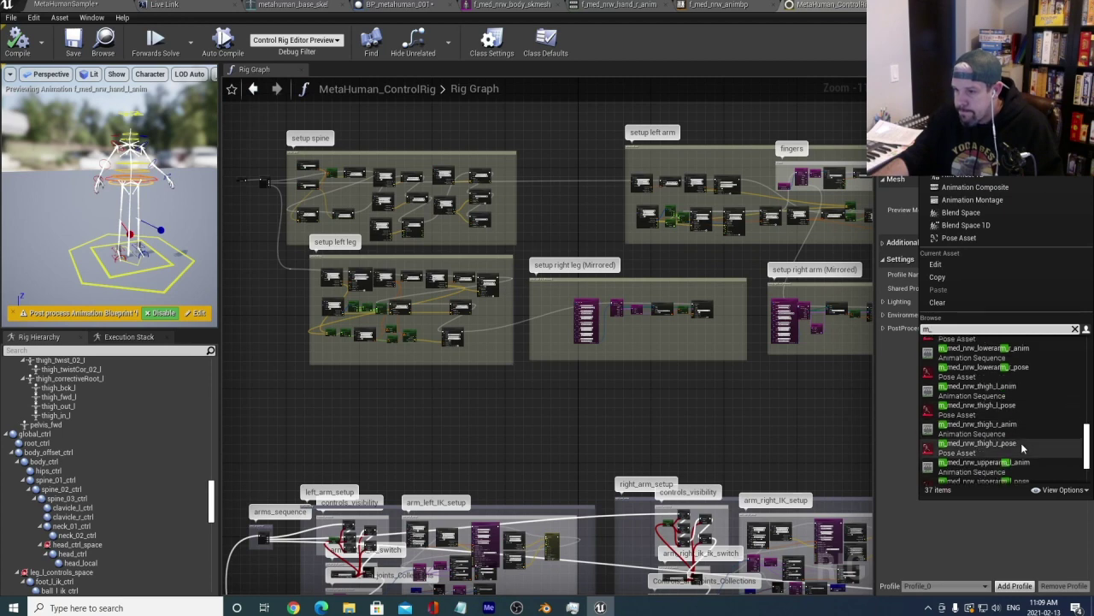
scroll(1022, 448, "down", 2)
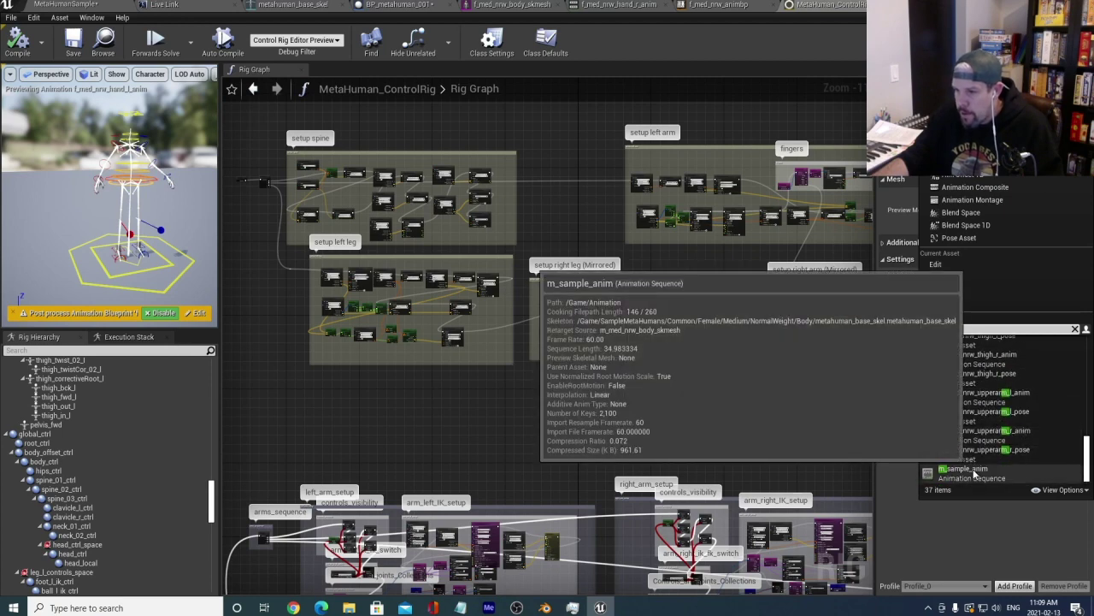
left_click(973, 473)
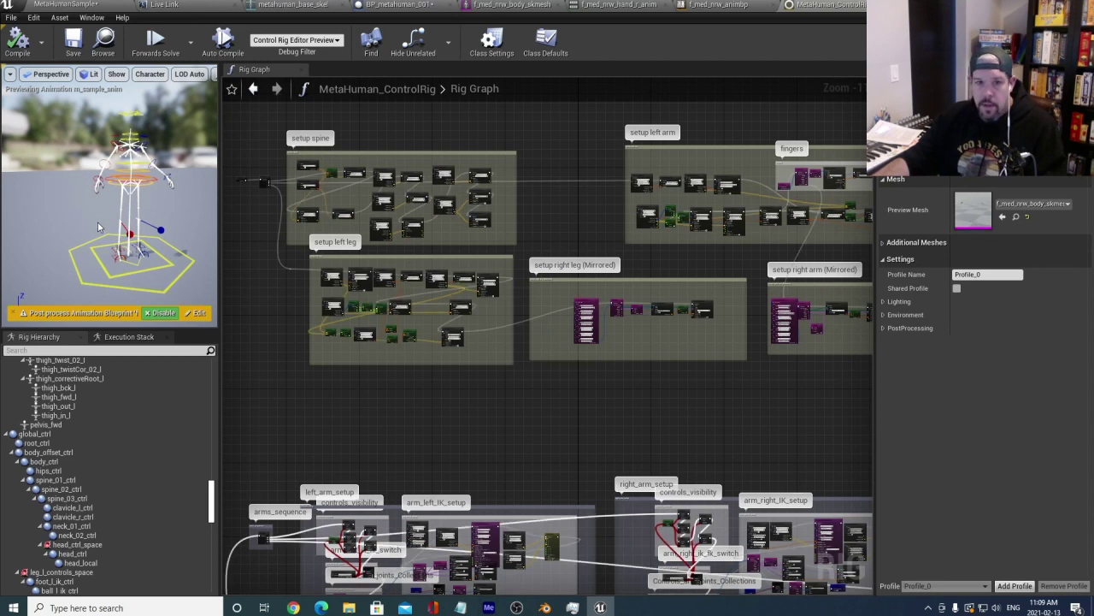
Disable the post process animation blueprint in the control rig preview.
left_click_drag(98, 227, 120, 226)
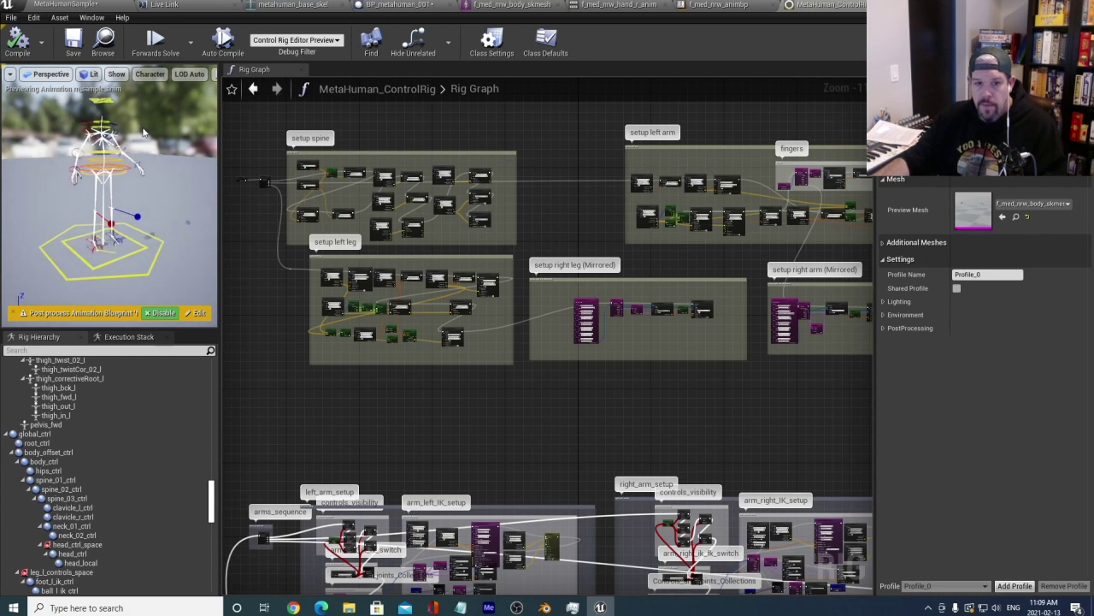
left_click(160, 313)
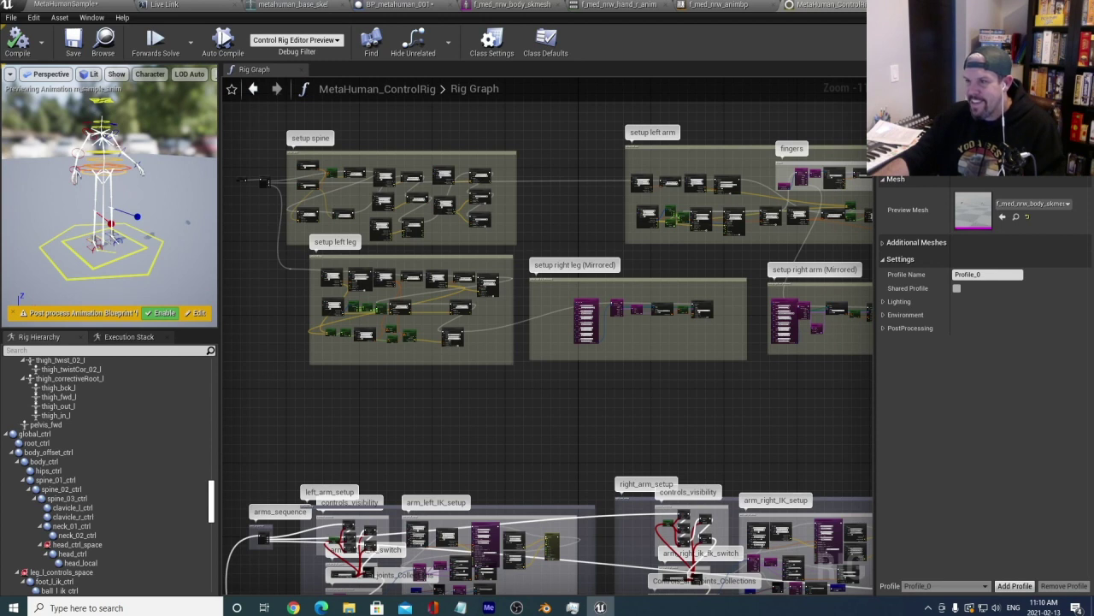
Assign f_sample_anim as the rig's preview animation, filtering the animation assets by "sample".
scroll(984, 256, "down", 2)
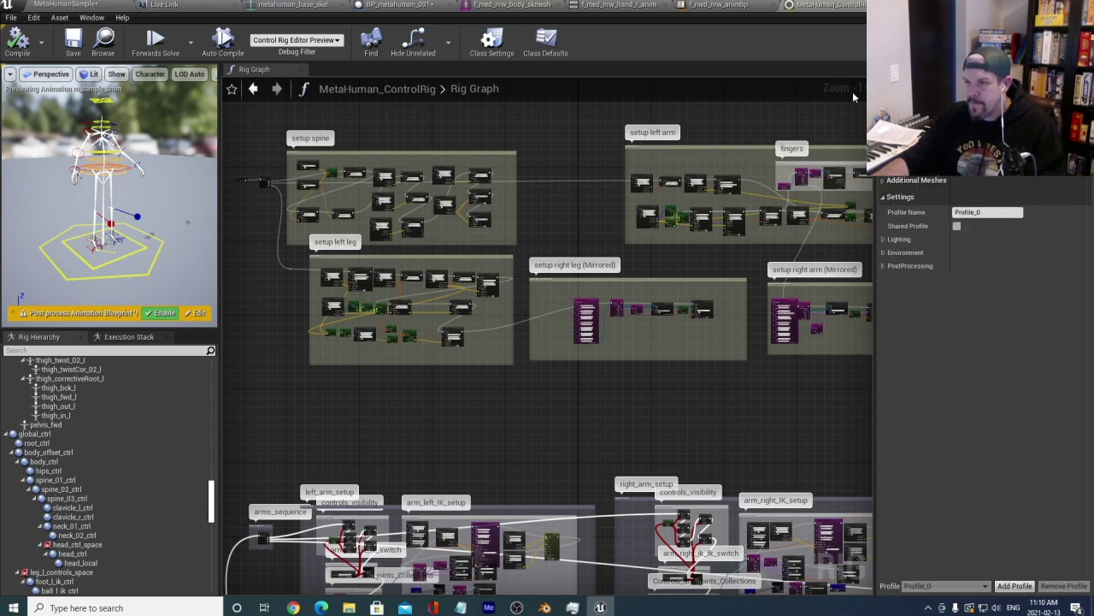
scroll(983, 253, "up", 2)
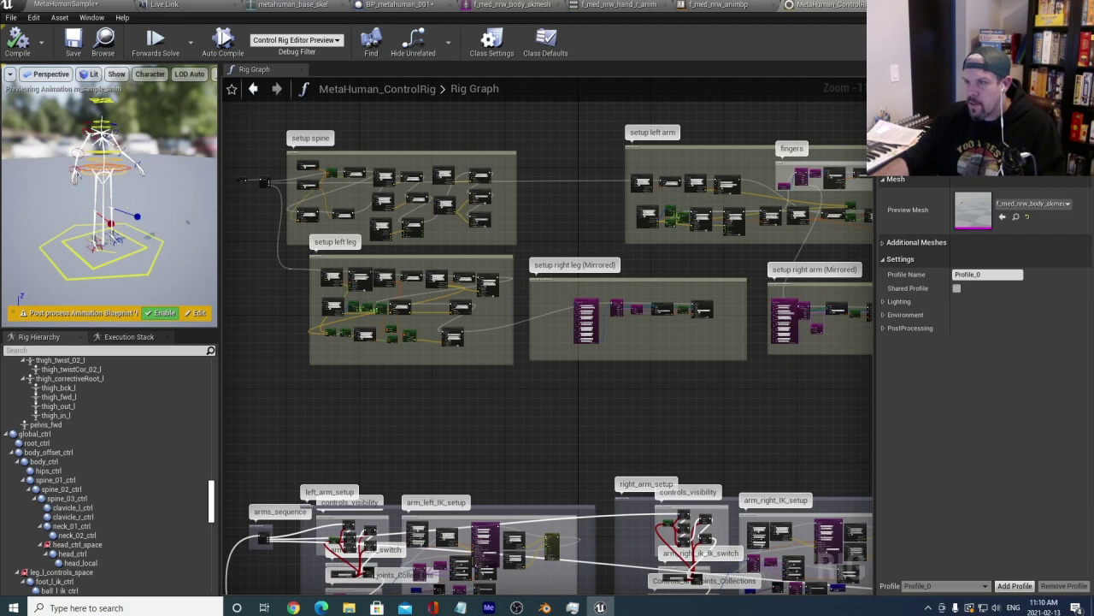
left_click(1033, 203)
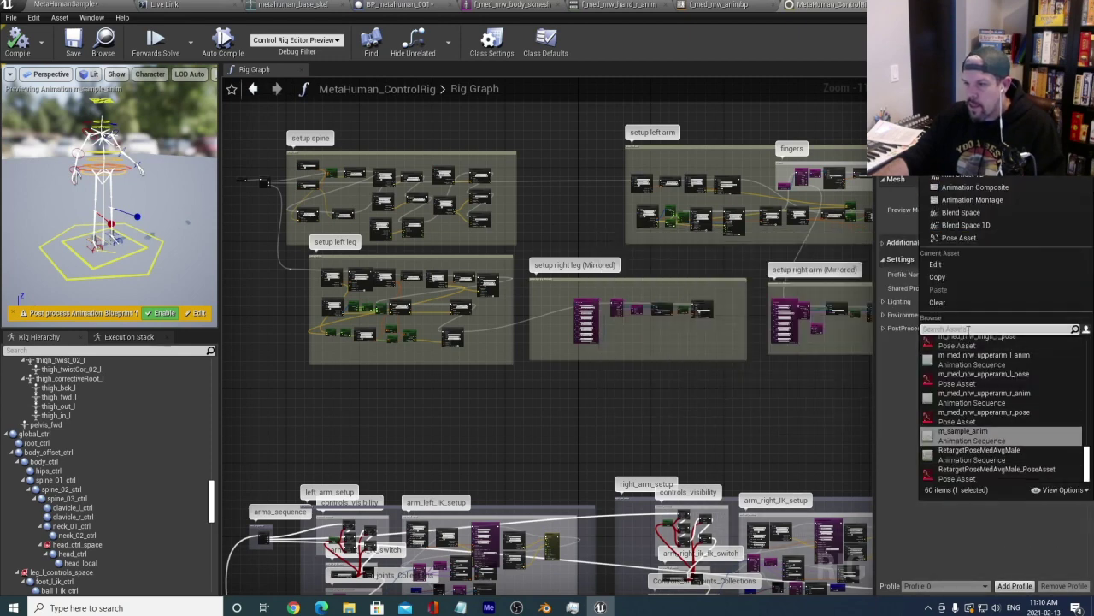
type("sample")
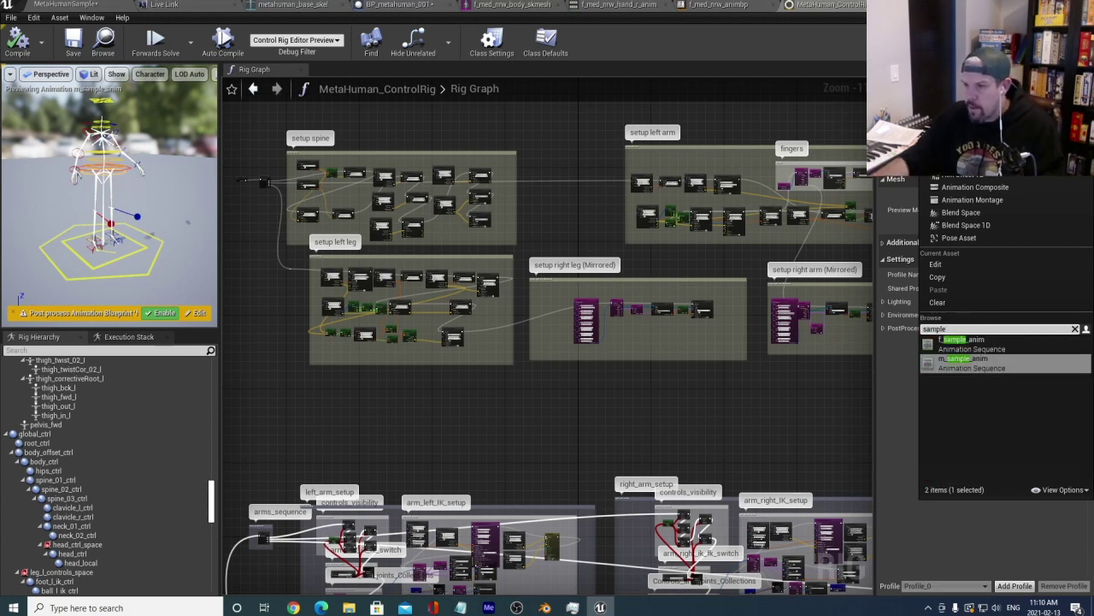
left_click(975, 343)
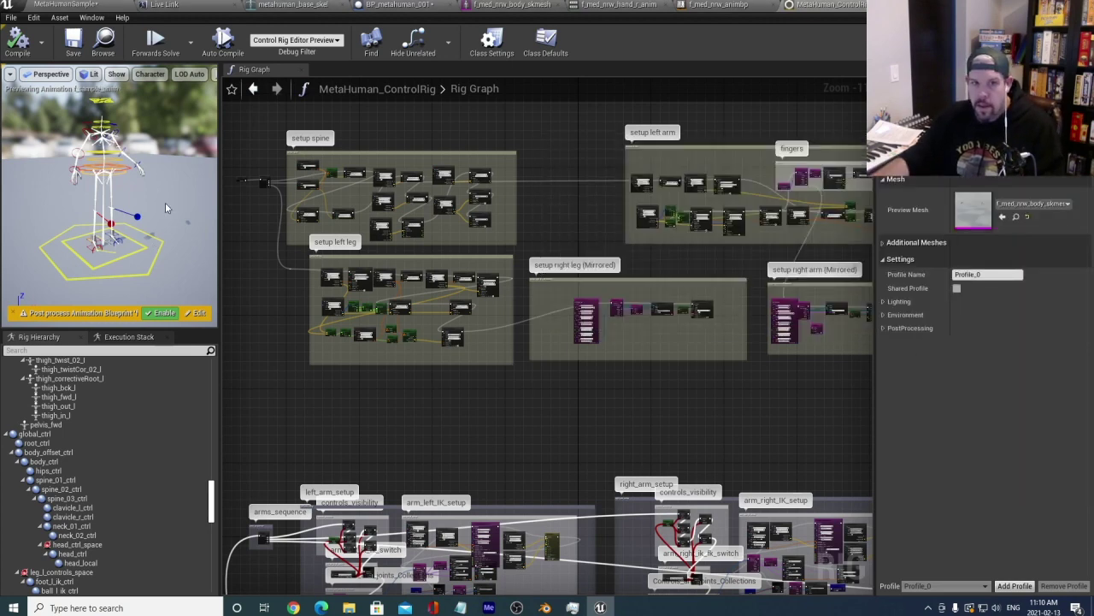
Switch the control rig's test mode to Backwards Solve so the preview animation drives the controls.
left_click_drag(154, 205, 154, 205)
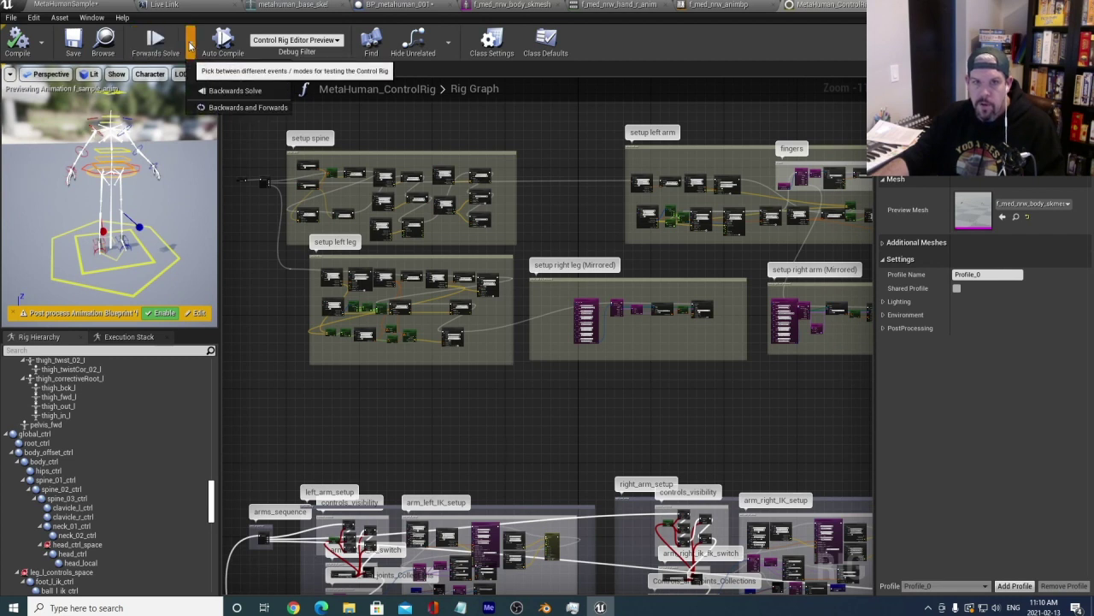
left_click(154, 43)
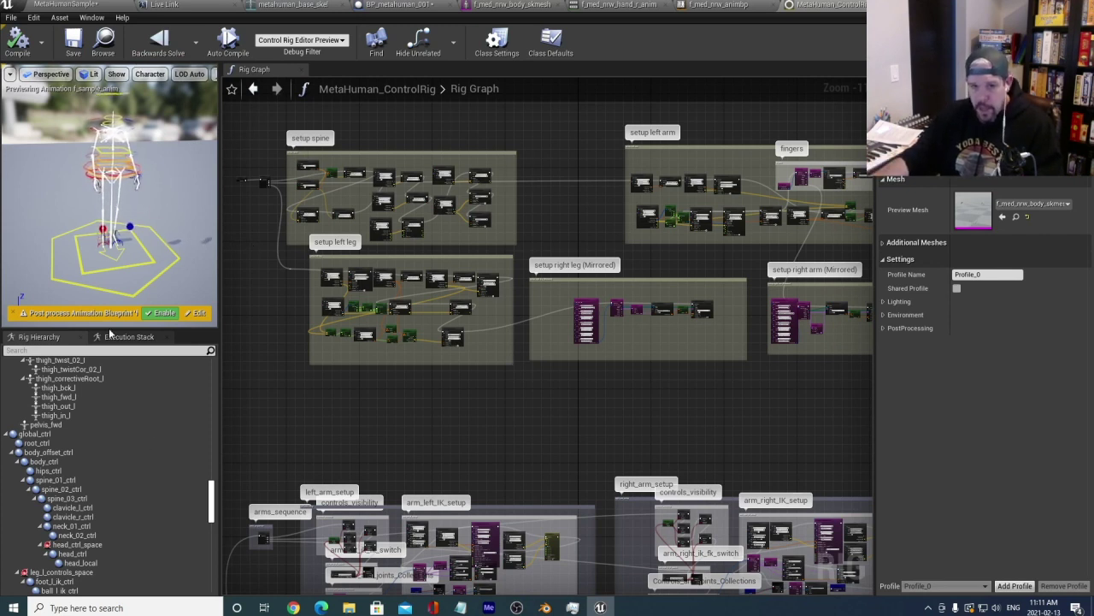
Examine the Rig Graph's arm, spine, neck and leg setup groups, along with the spine, leg and arm inversion groups.
scroll(701, 286, "down", 2)
right_click_drag(681, 327, 613, 270)
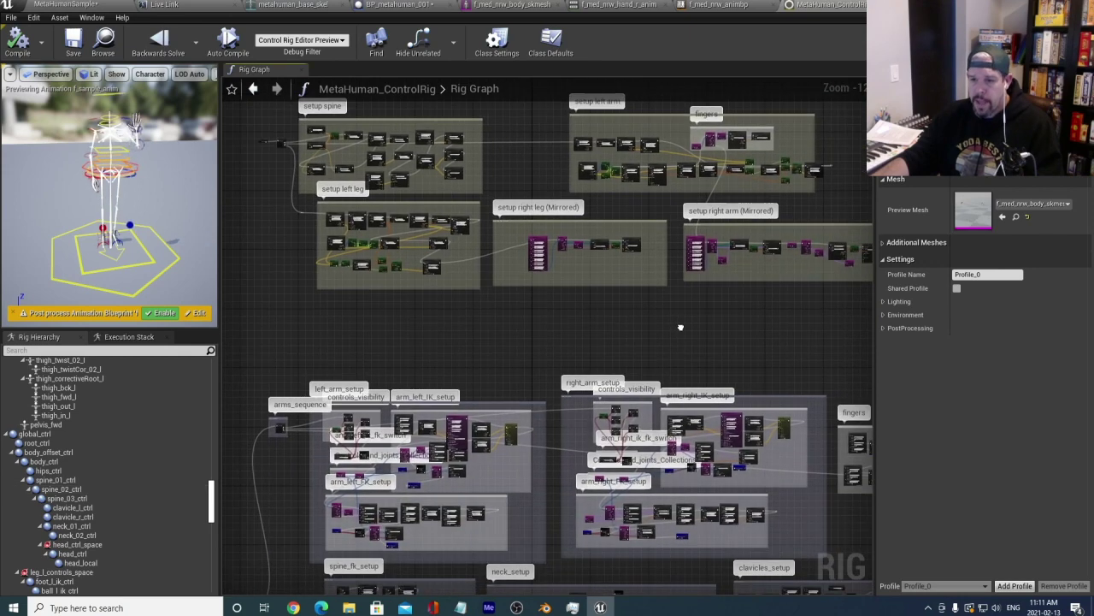
right_click_drag(708, 327, 680, 4)
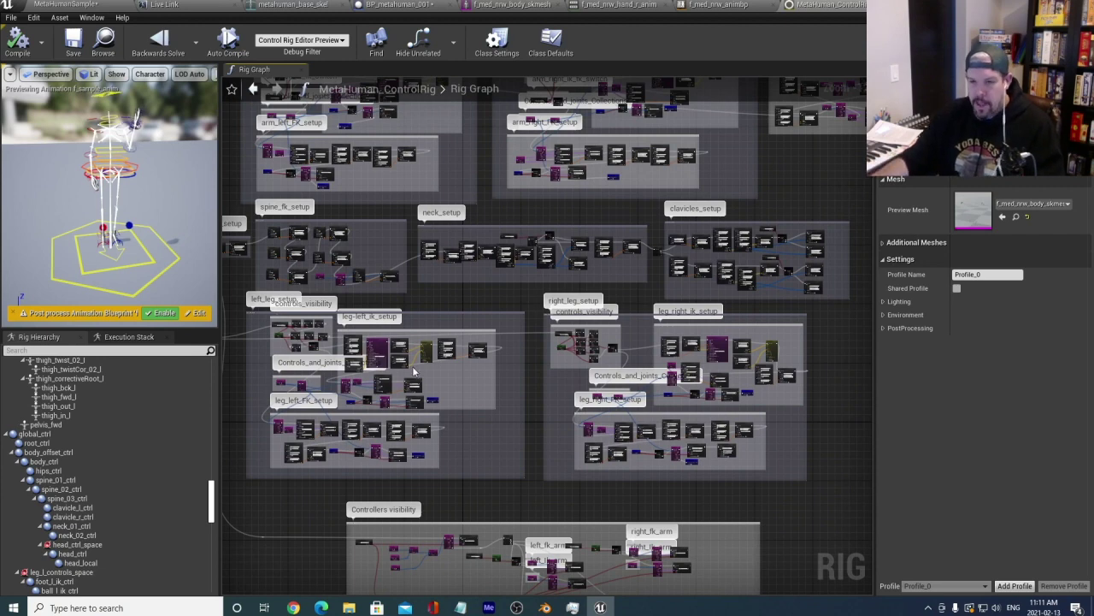
right_click_drag(446, 293, 582, 360)
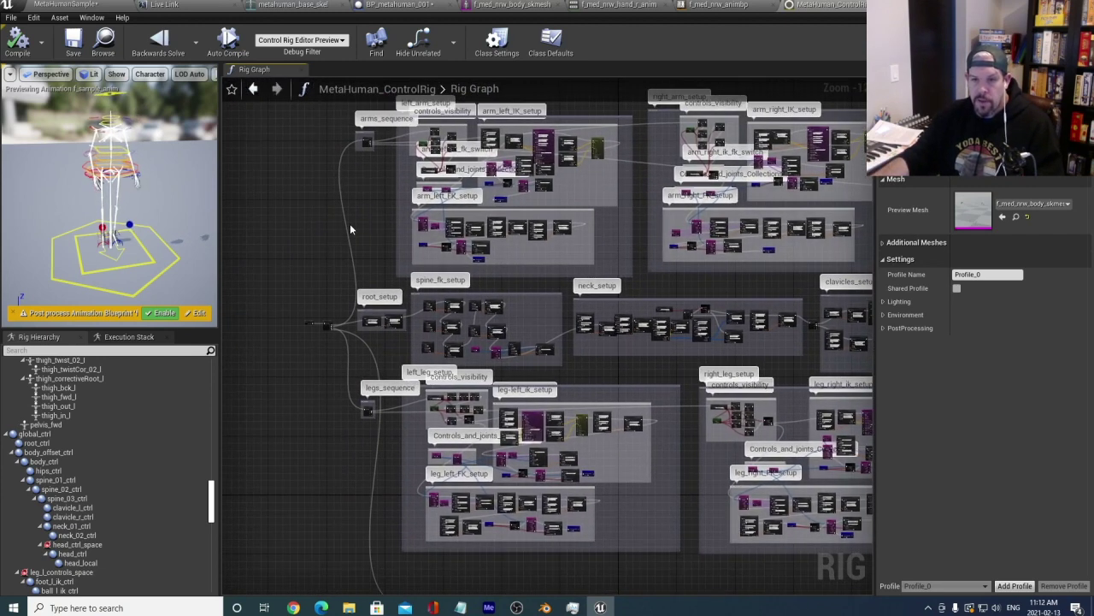
right_click_drag(325, 179, 253, 355)
right_click_drag(257, 183, 227, 487)
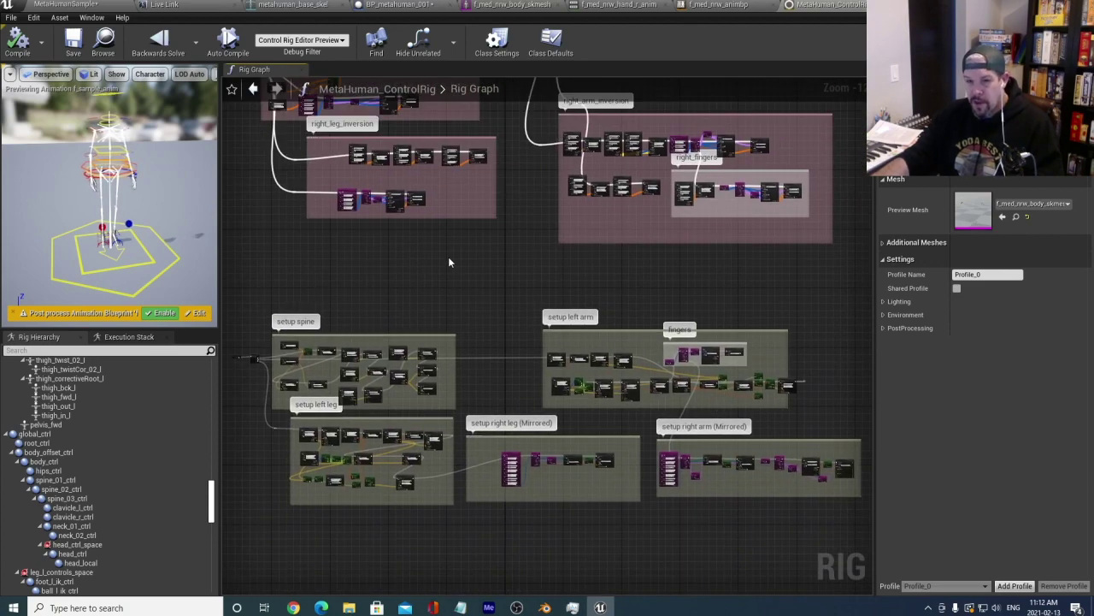
right_click_drag(449, 262, 509, 461)
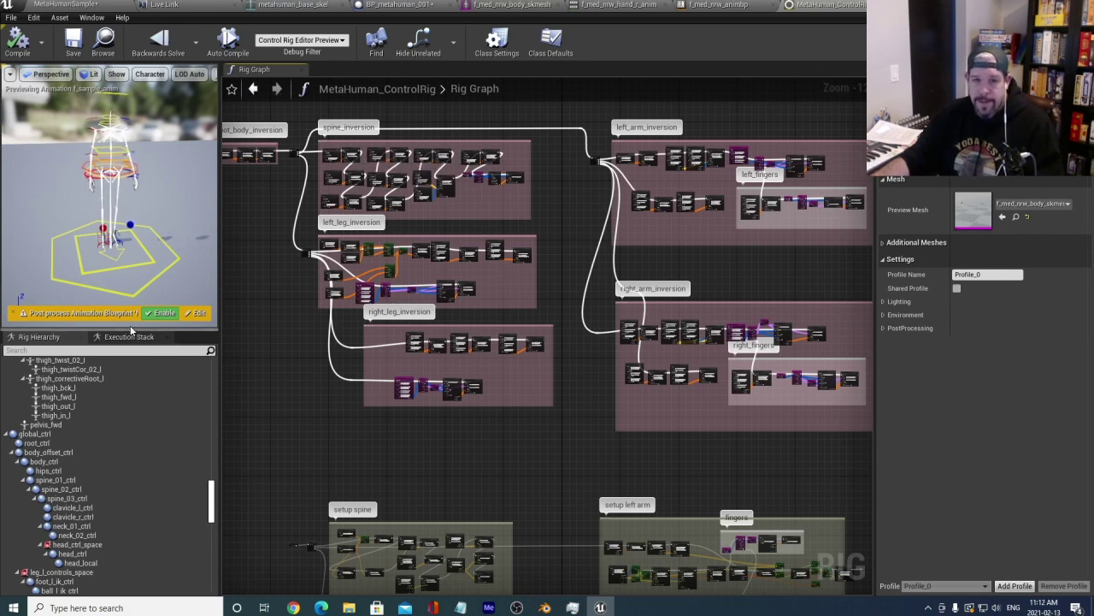
right_click_drag(311, 279, 367, 348)
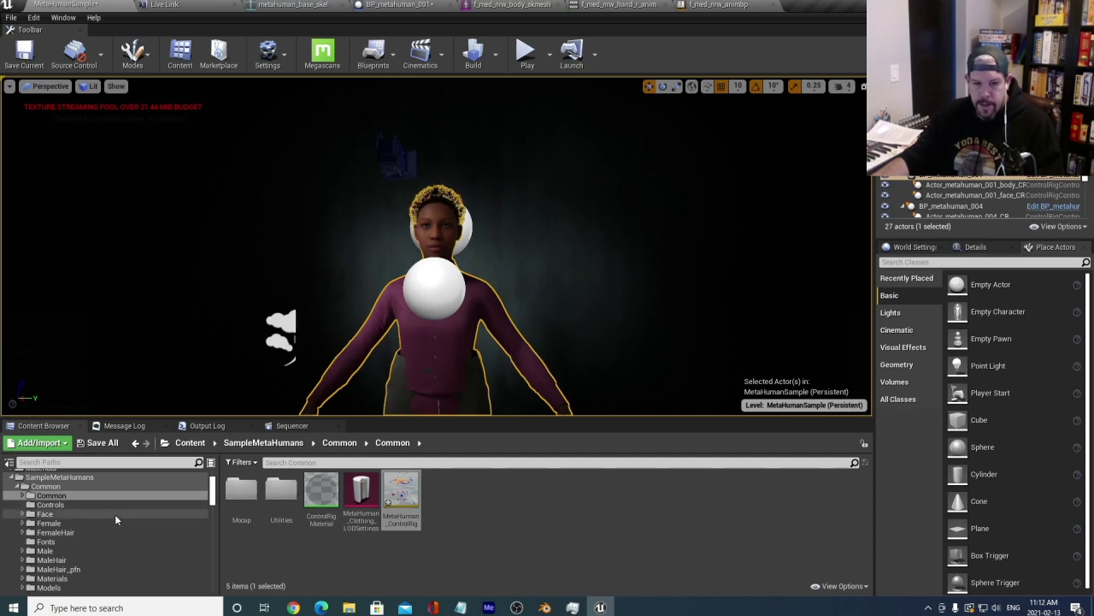
Open Face_AnimBP from the SampleMetaHumans Common Face folder and set the preview's bone drawing to None.
left_click(114, 513)
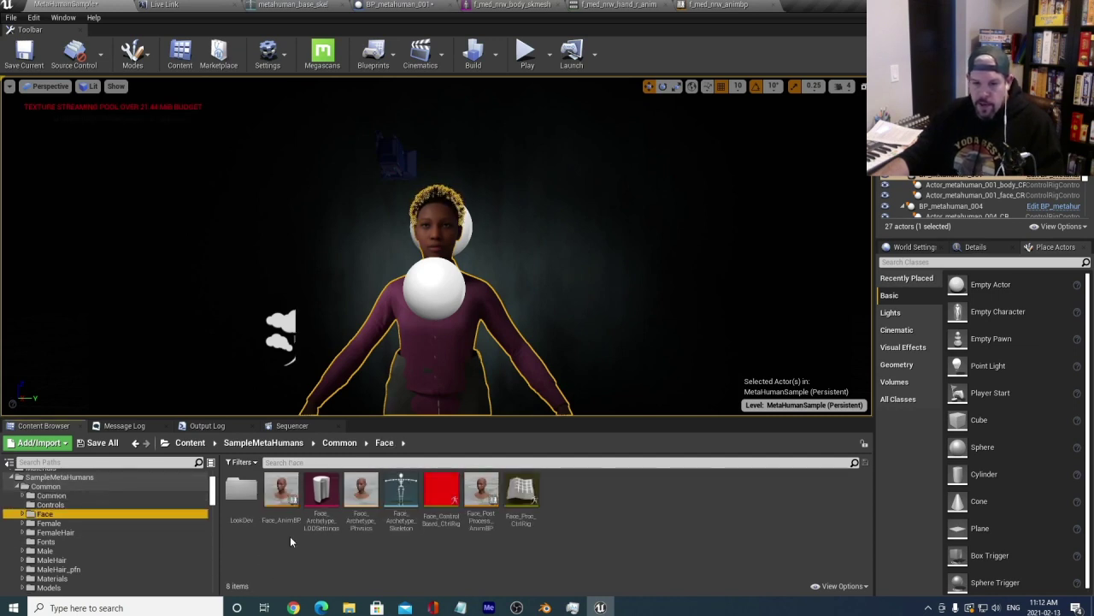
double_click(282, 494)
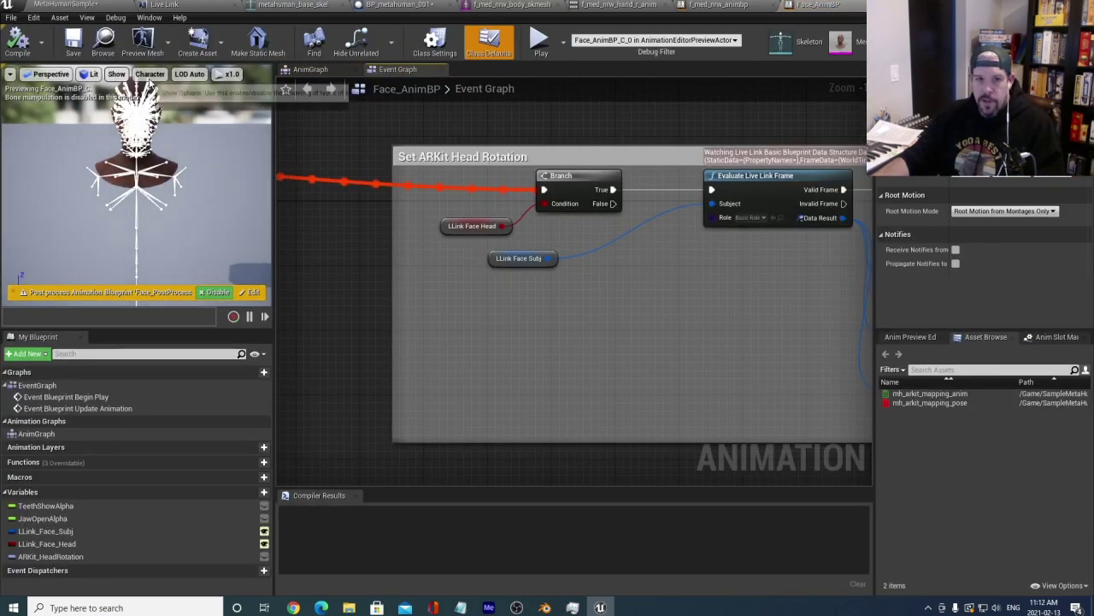
left_click(150, 74)
mouse_move(154, 123)
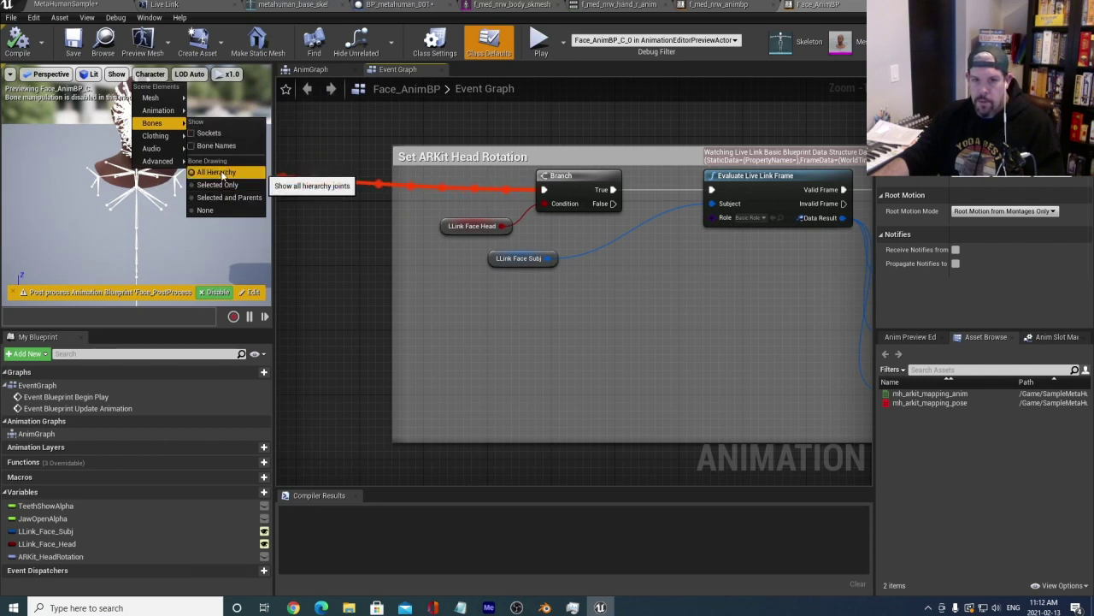
left_click(206, 211)
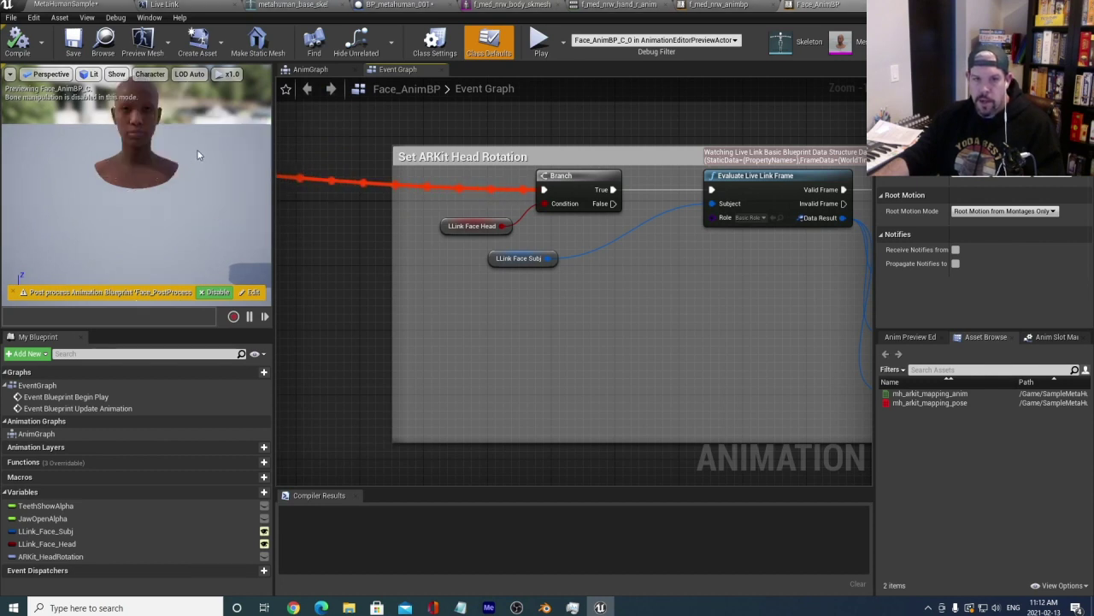
mouse_move(197, 155)
left_mouse_down()
mouse_move(197, 137)
mouse_move(209, 165)
mouse_move(199, 149)
left_mouse_up()
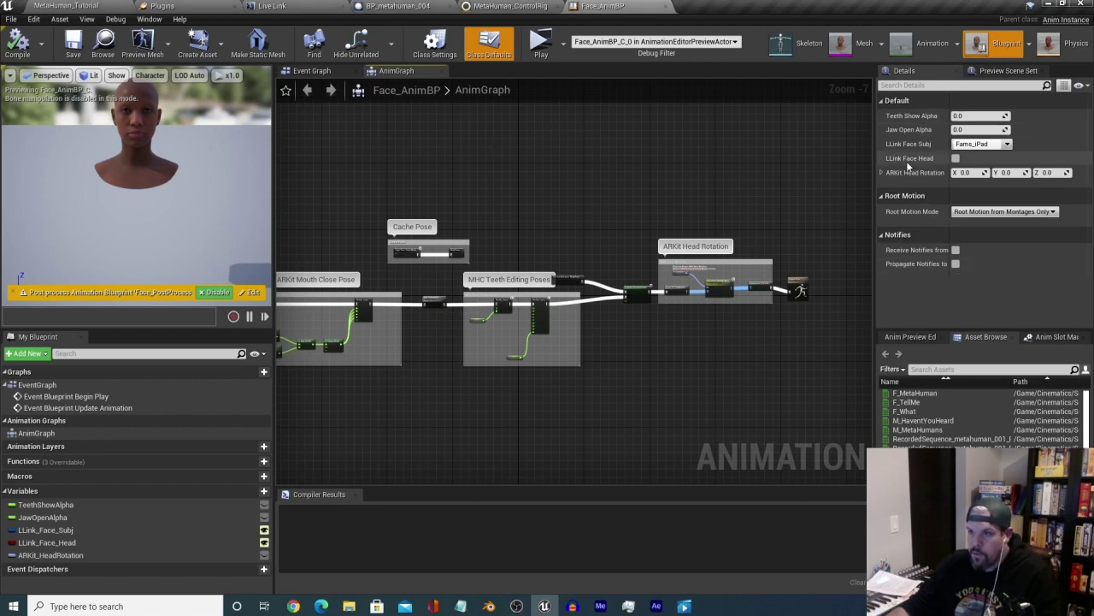
Check which subjects are offered for Face_AnimBP's LLink Face Subj variable and which sources Live Link lists.
left_click(1006, 145)
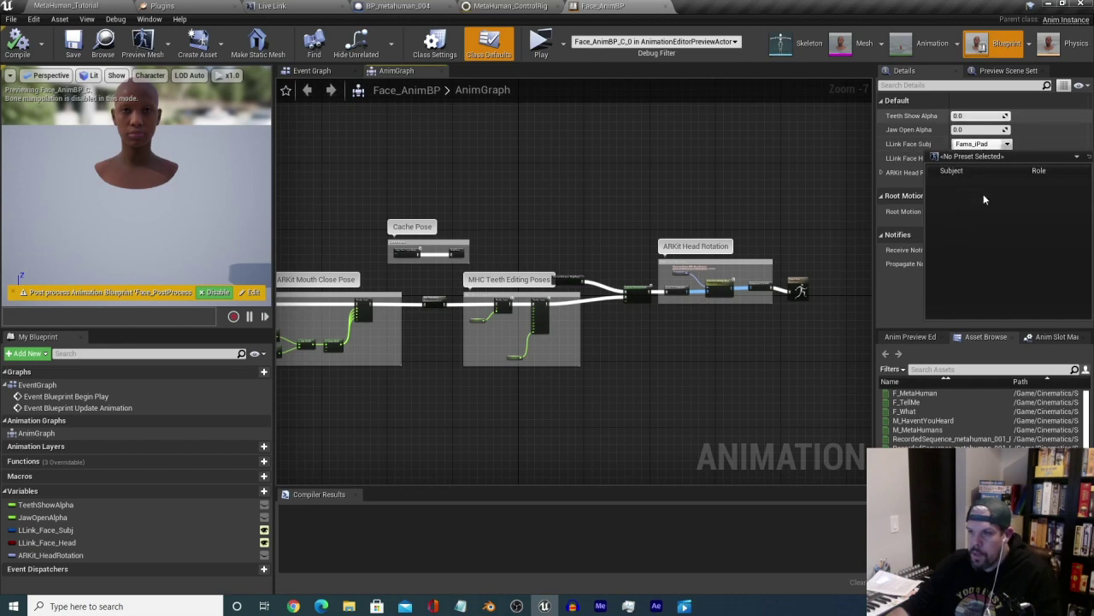
left_click(1037, 141)
left_click(1007, 145)
left_click(1007, 145)
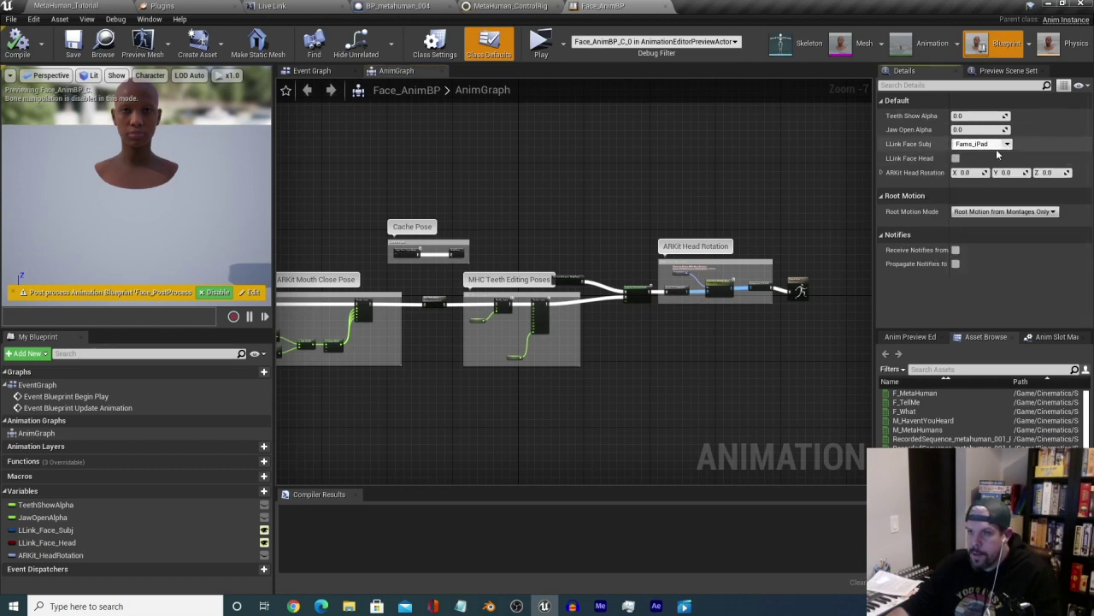
left_click(274, 7)
left_click(98, 5)
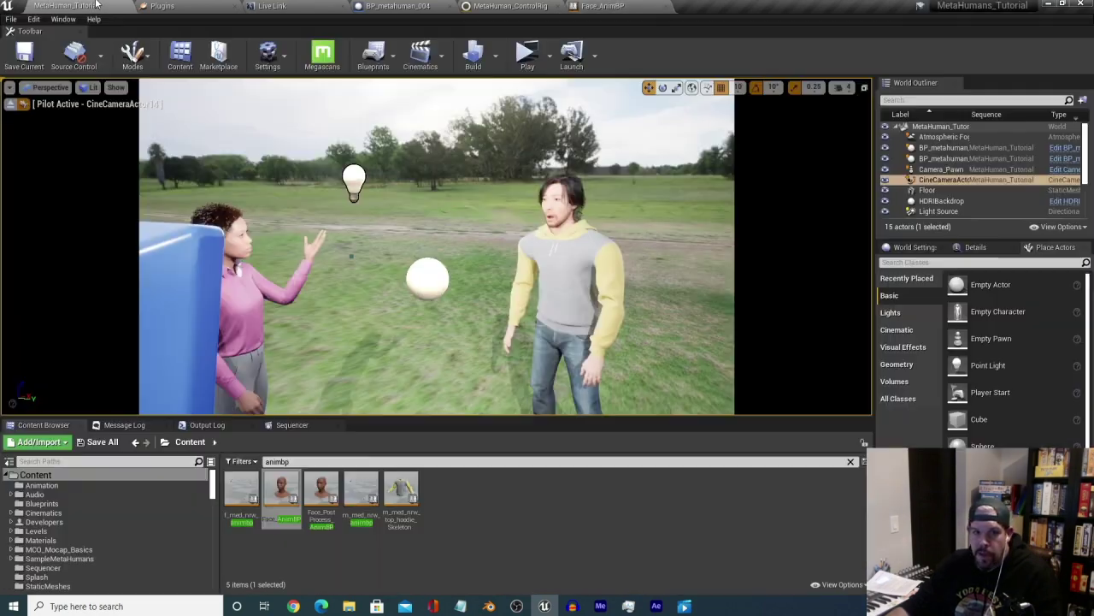
left_click(286, 5)
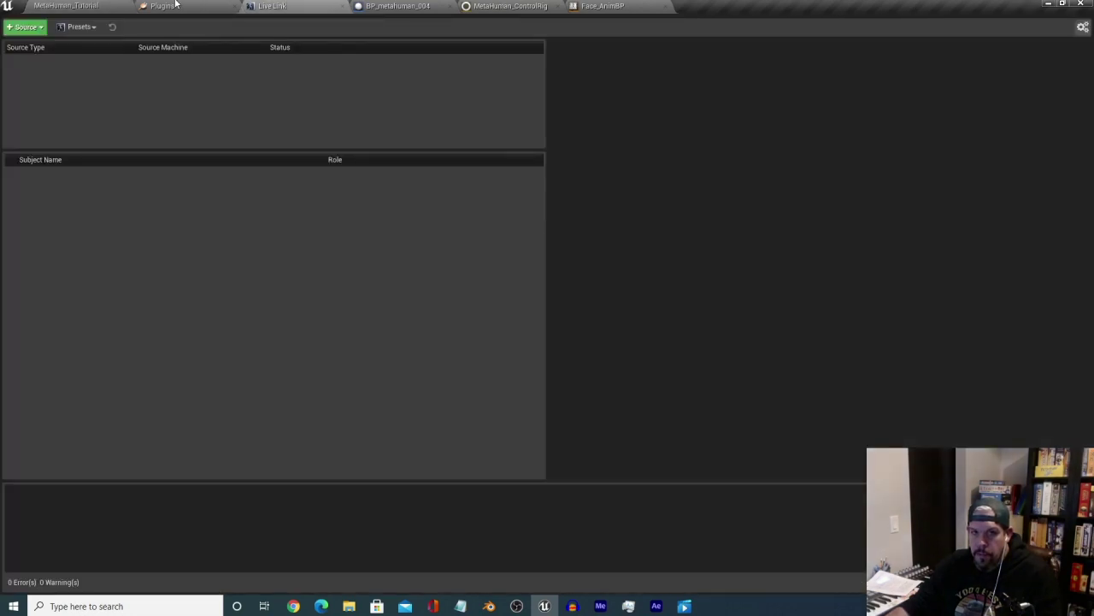
left_click(604, 5)
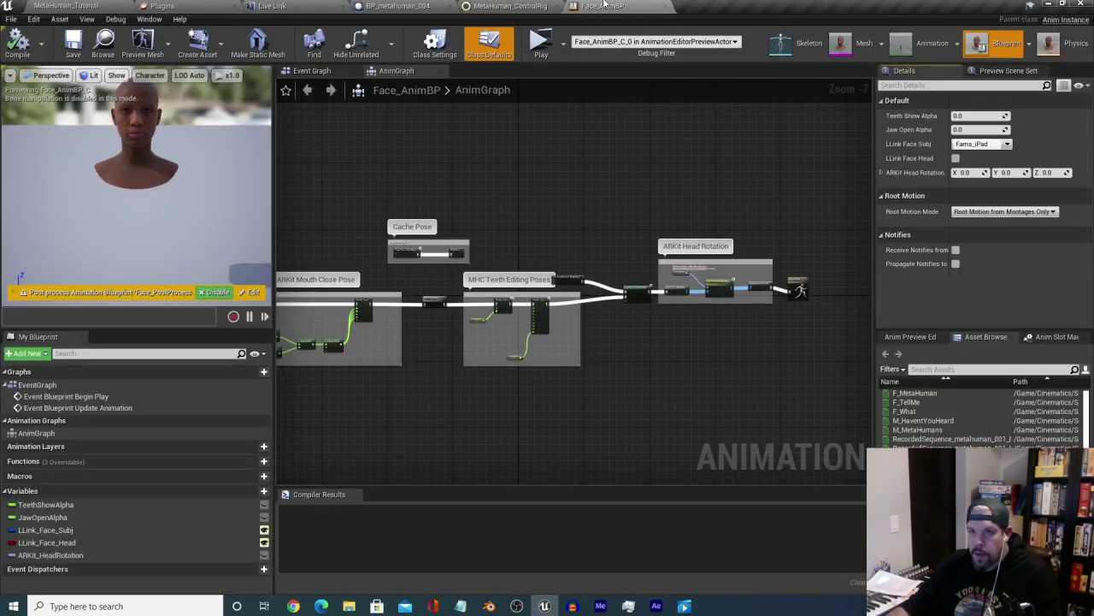
left_click(1008, 144)
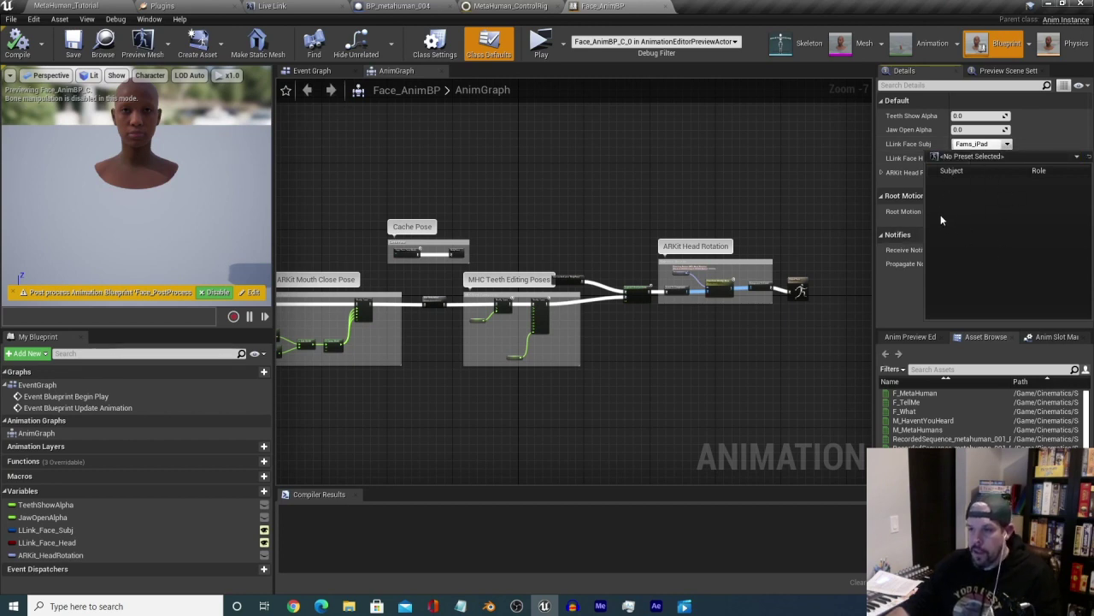
left_click(876, 270)
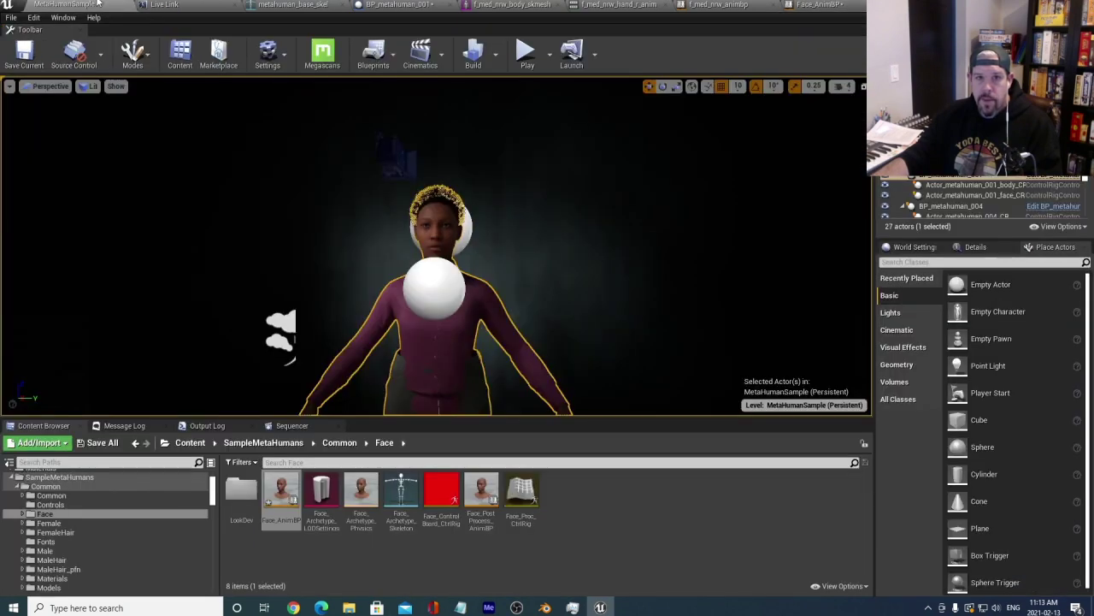
Disable the iPad subject under Apple AR Face Tracking in Live Link and save the MetaHumanSample level.
left_click(69, 4)
left_click(64, 17)
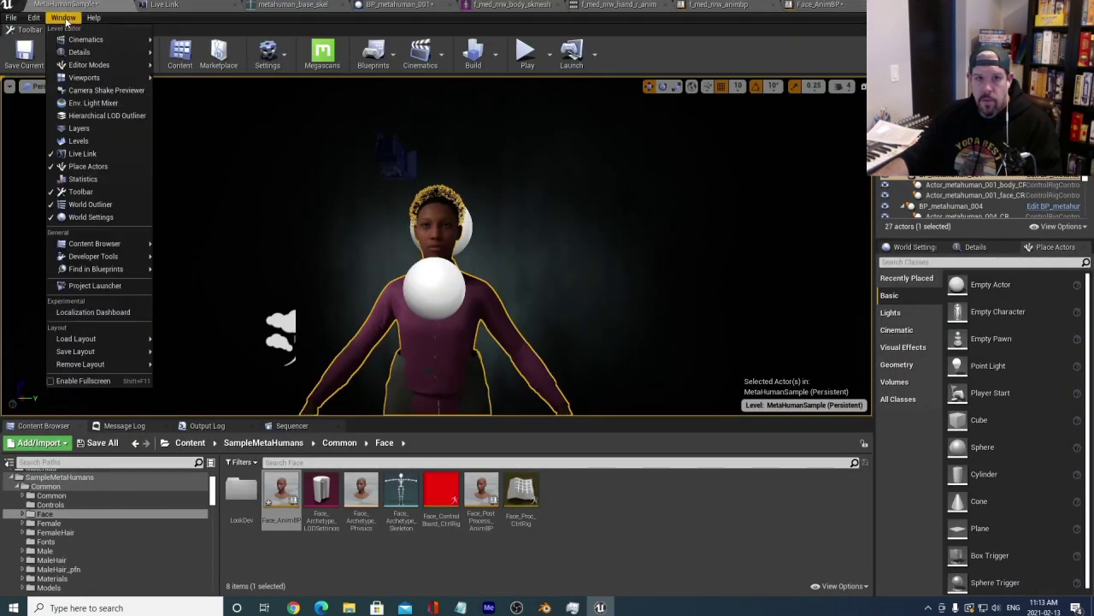
left_click(97, 155)
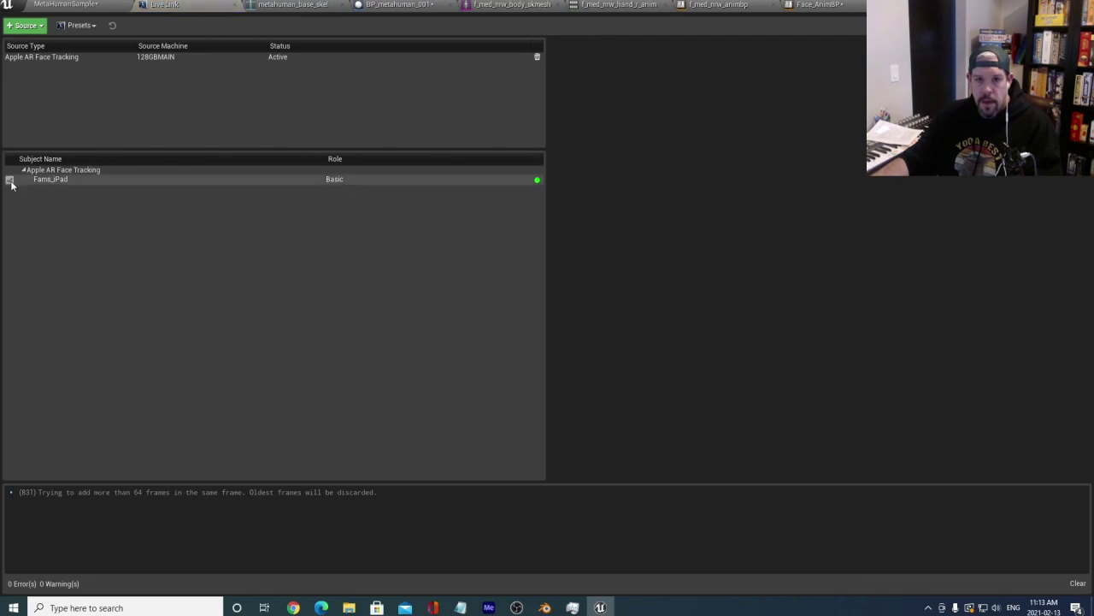
left_click(9, 179)
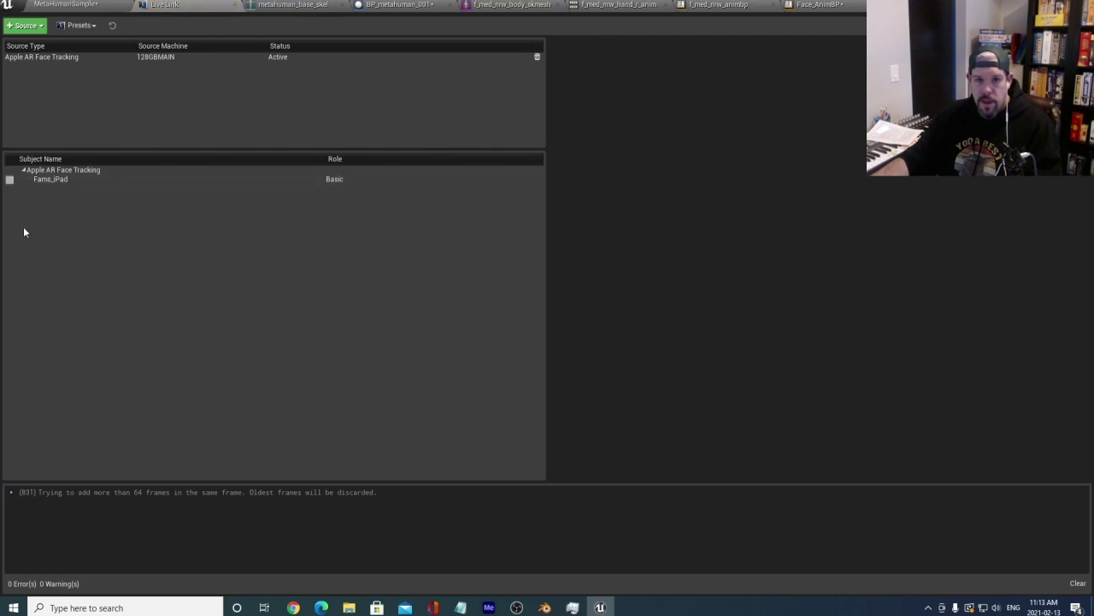
left_click(78, 5)
key("ctrl+s")
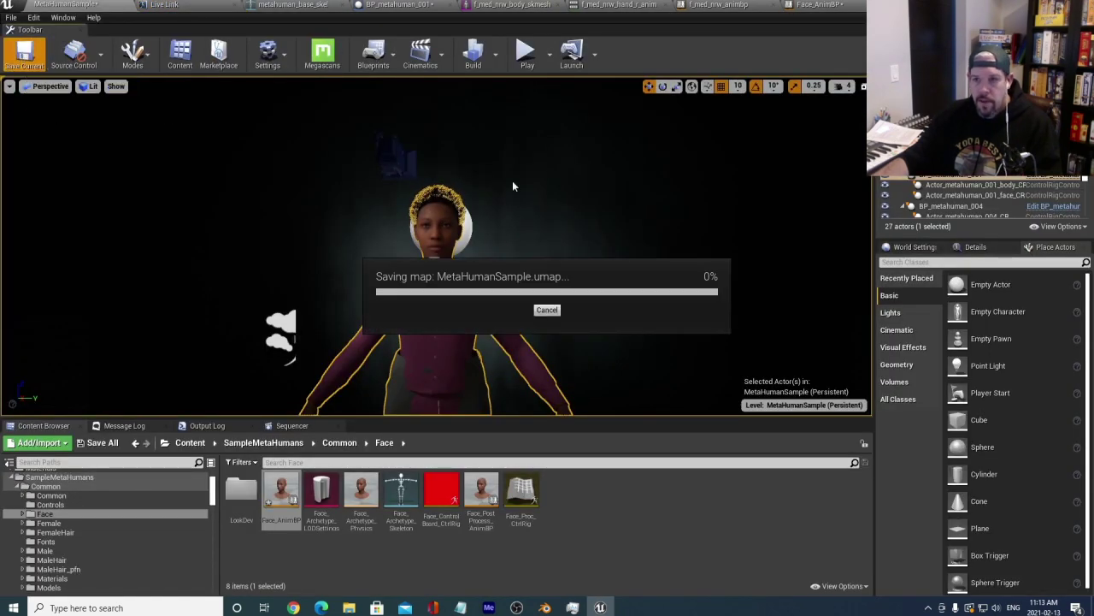
Examine Face_AnimBP's AnimGraph, covering the Live Link face, ARKit mouth close, teeth editing, cached pose and head rotation groups.
double_click(266, 500)
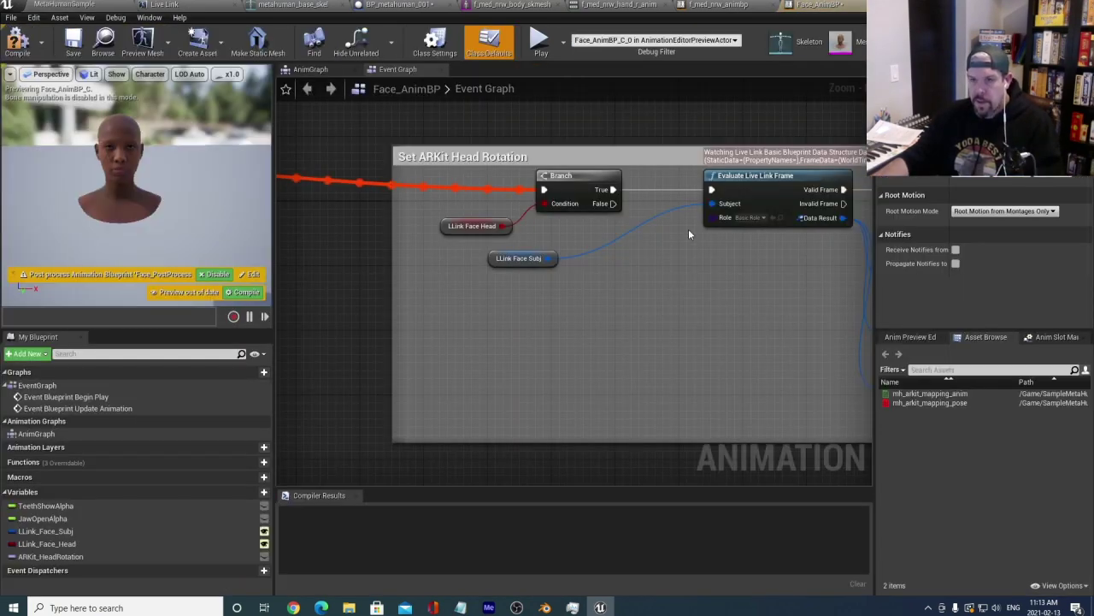
scroll(672, 284, "down", 5)
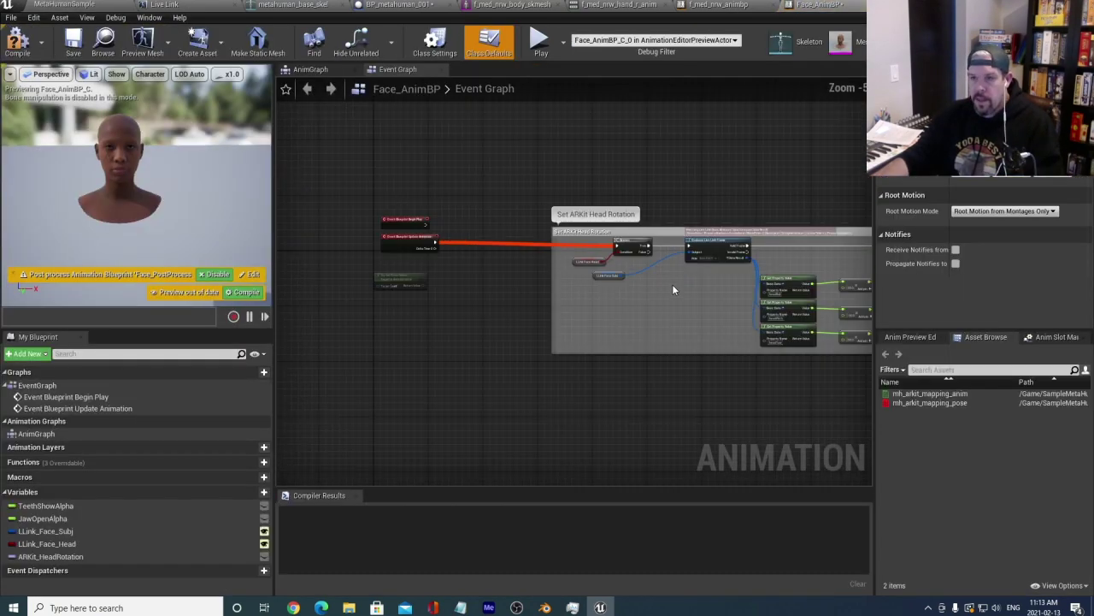
left_click(310, 69)
scroll(514, 333, "down", 5)
right_click_drag(457, 352, 775, 250)
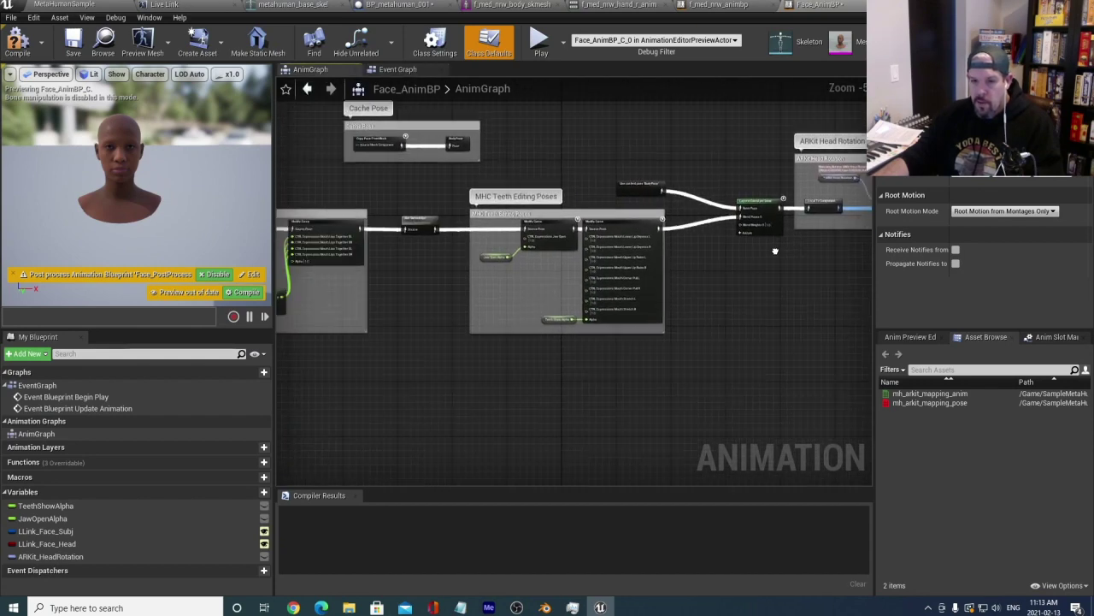
right_click_drag(267, 289, 574, 350)
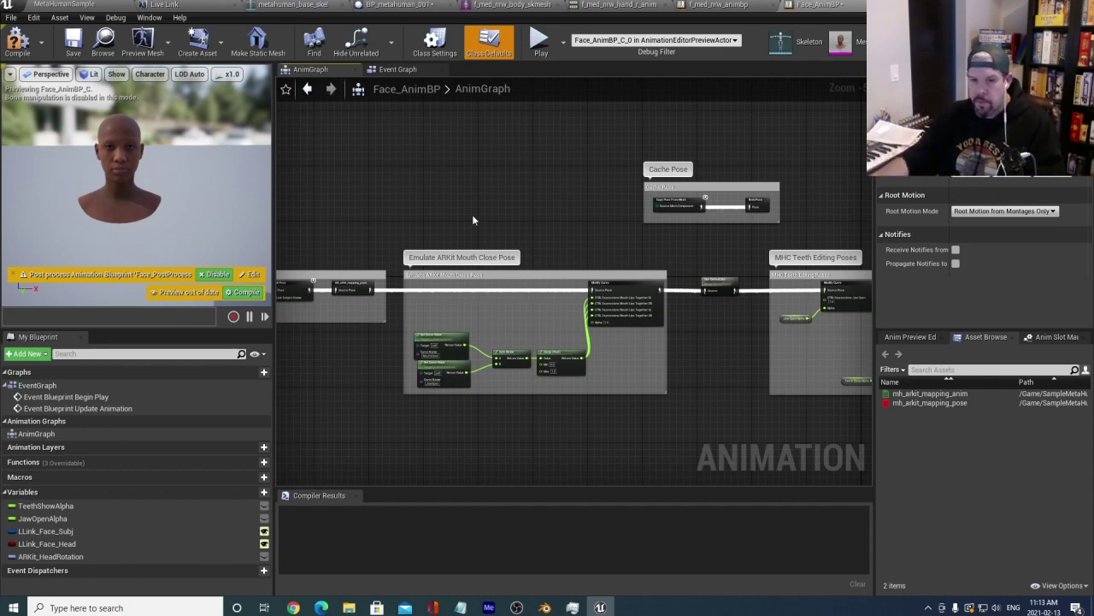
right_click_drag(376, 215, 542, 197)
scroll(528, 399, "up", 3)
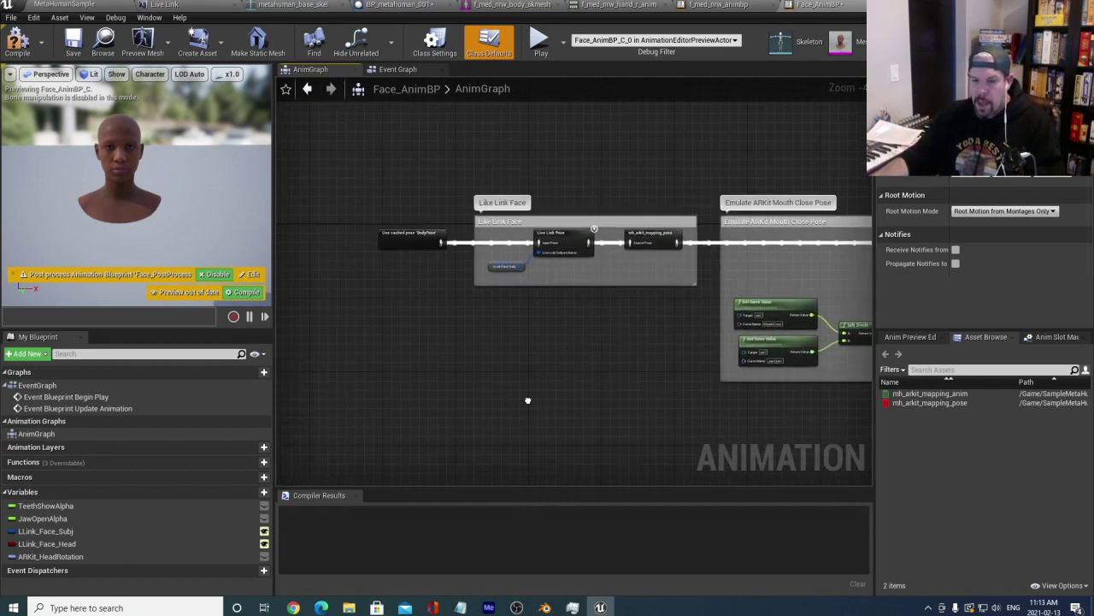
right_click_drag(548, 369, 269, 315)
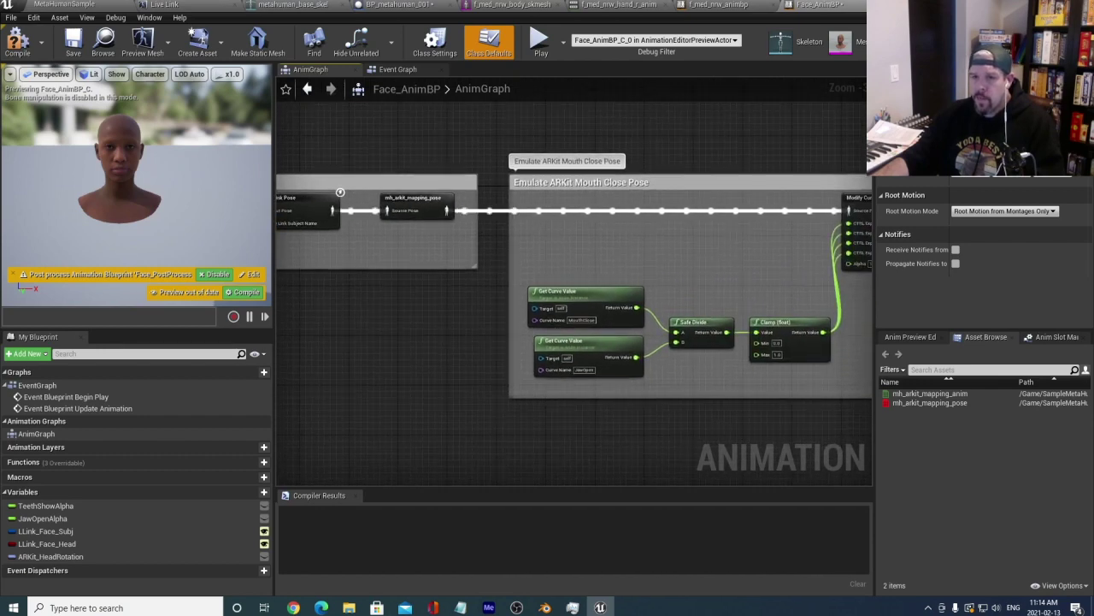
scroll(544, 153, "down", 1)
right_click_drag(544, 153, 247, 175)
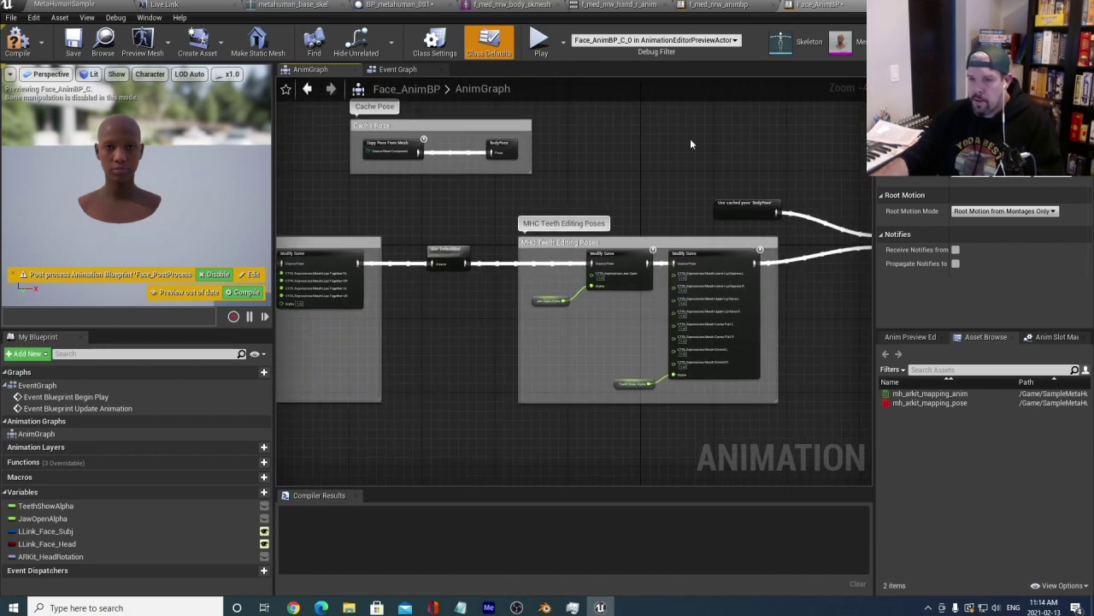
right_click_drag(691, 144, 559, 142)
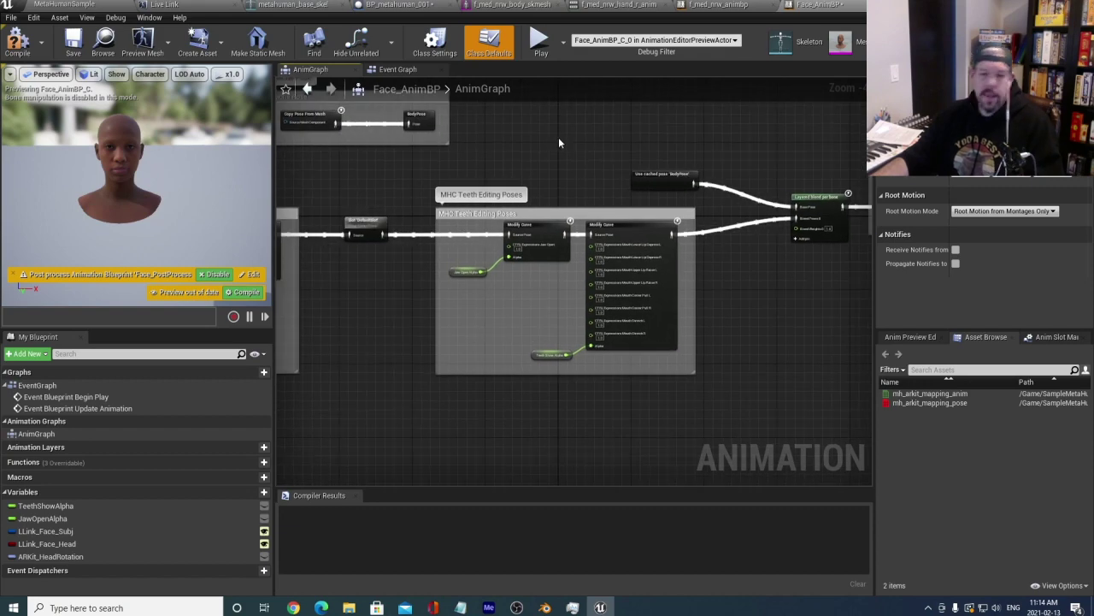
scroll(484, 363, "down", 4)
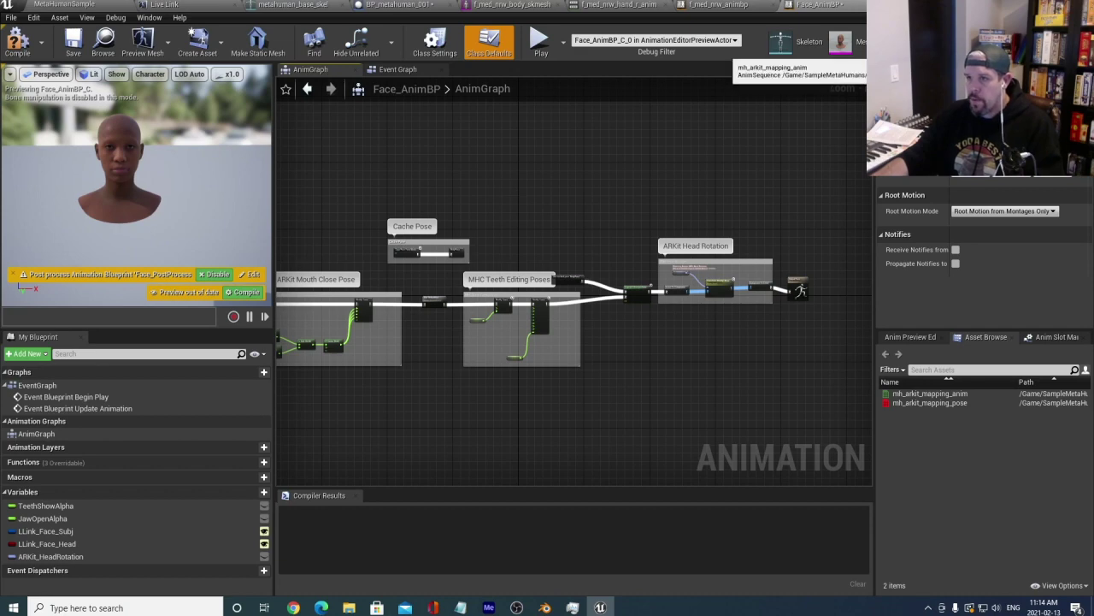
Open mh_arkit_mapping_anim from Face_AnimBP's related assets and pause its preview playback.
double_click(930, 393)
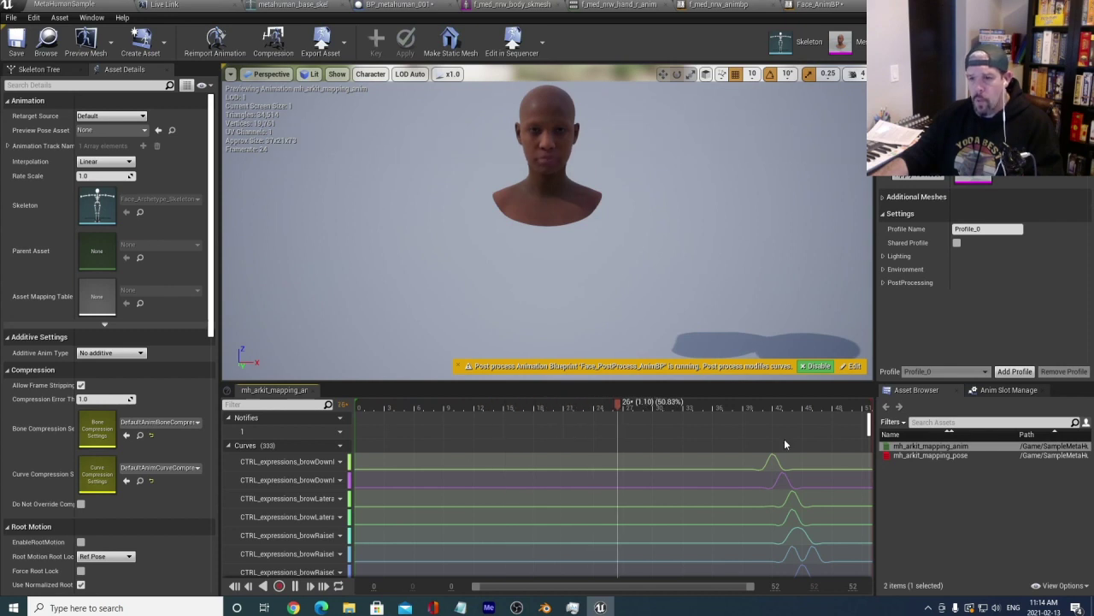
left_click(294, 587)
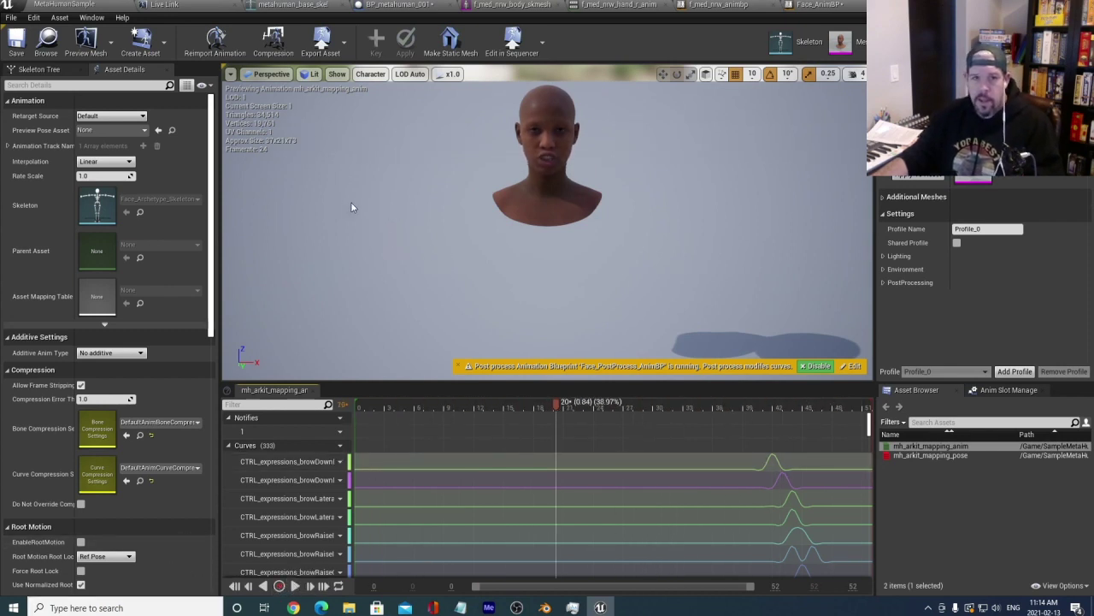
Open the face's skeletal mesh, try out a head_lod0 morph target, and reset its weight to 0 with automatic fill.
left_click(842, 43)
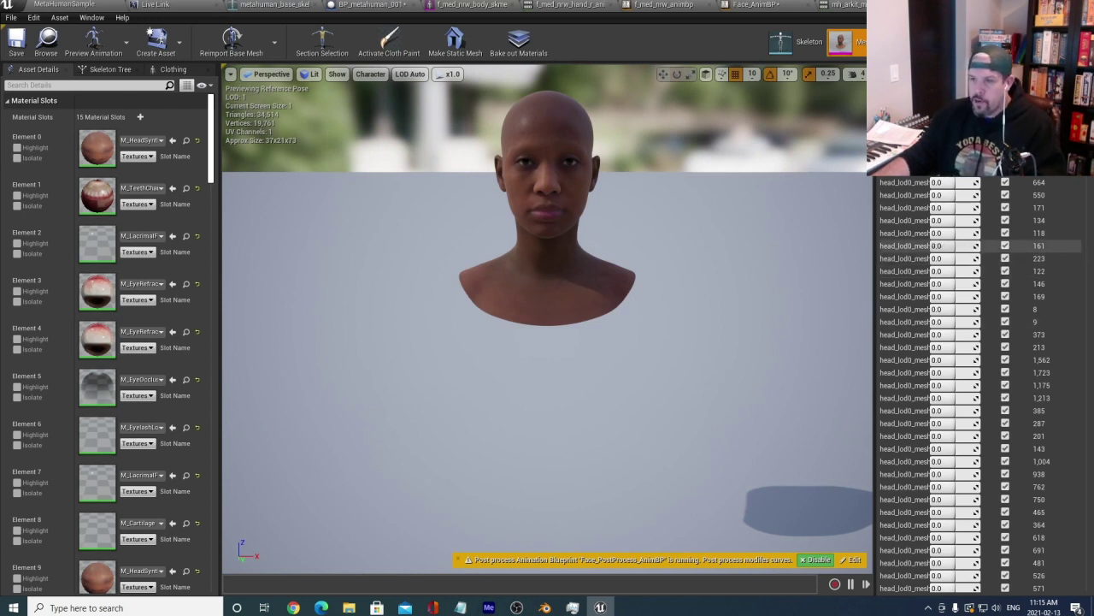
mouse_move(938, 246)
left_mouse_down()
mouse_move(956, 246)
mouse_move(950, 254)
left_mouse_up()
left_click(950, 246)
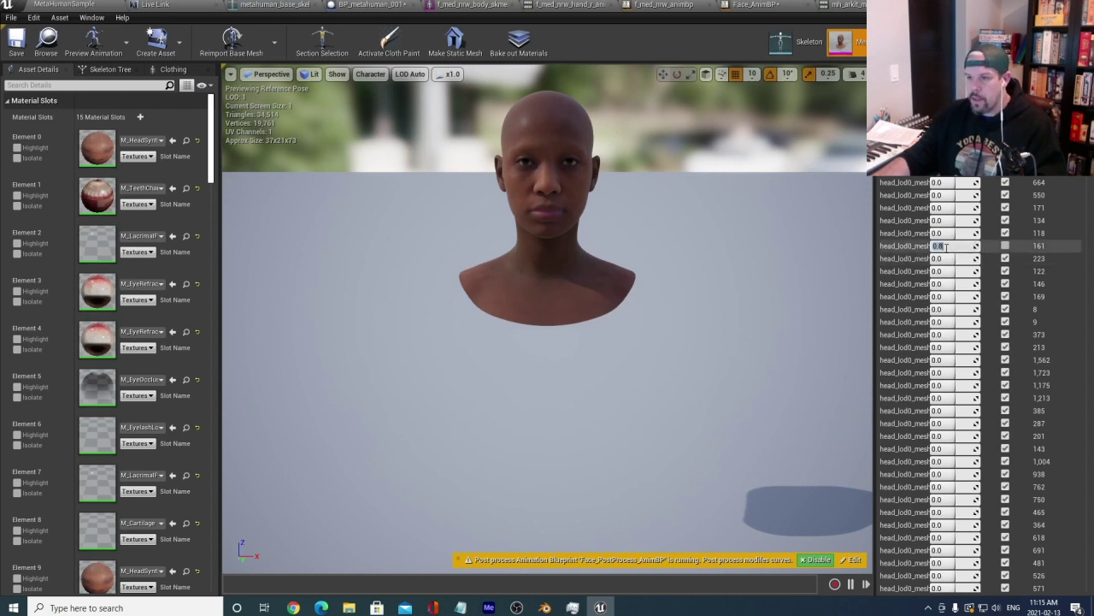
type("0")
key("Return")
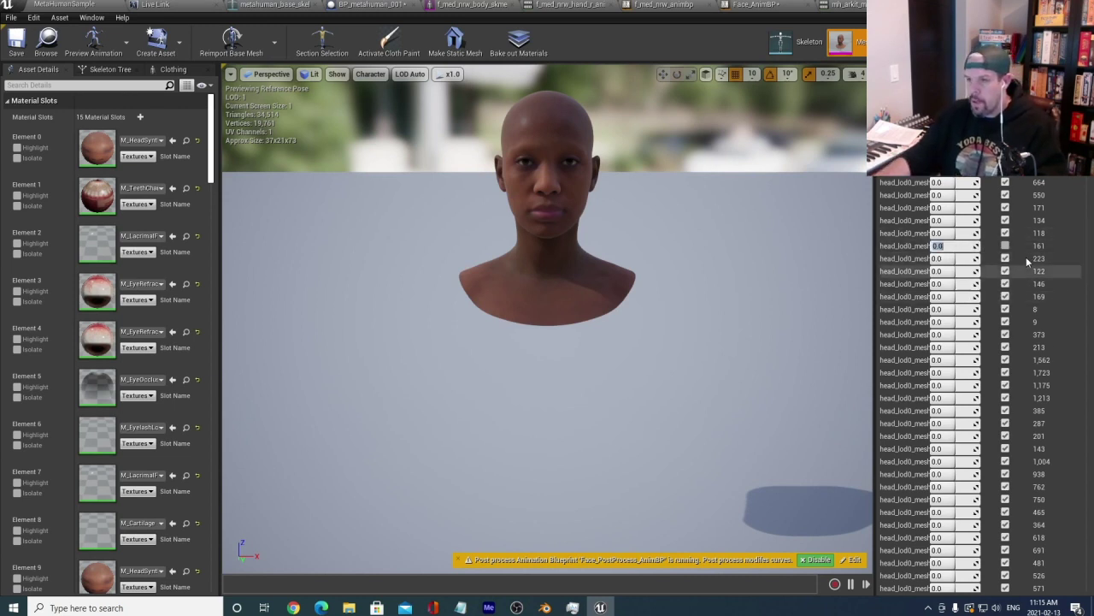
left_click(1007, 245)
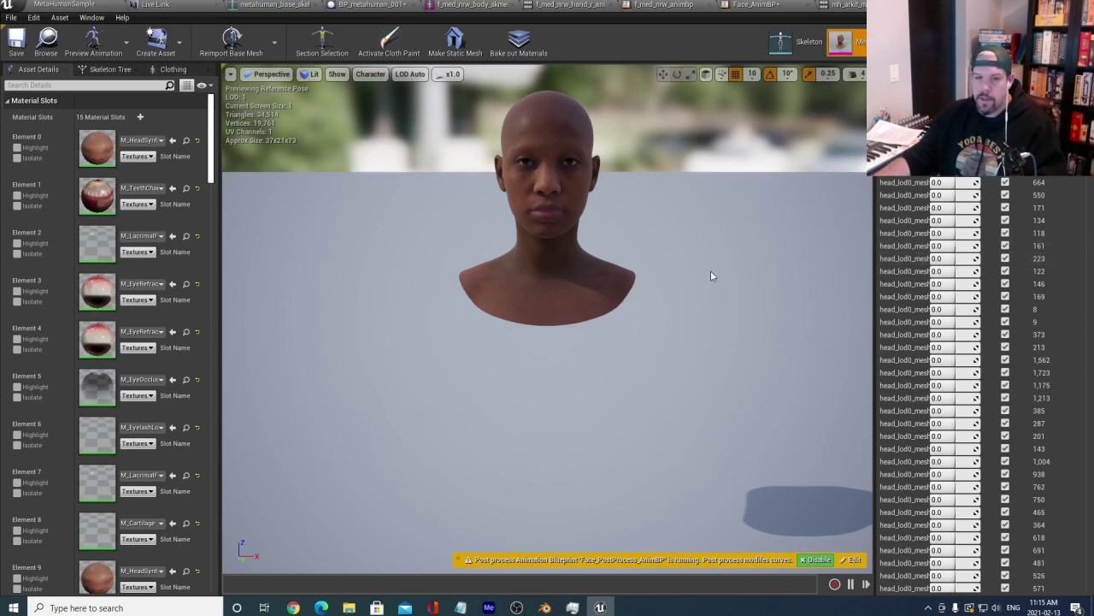
scroll(699, 274, "down", 5)
scroll(501, 362, "up", 5)
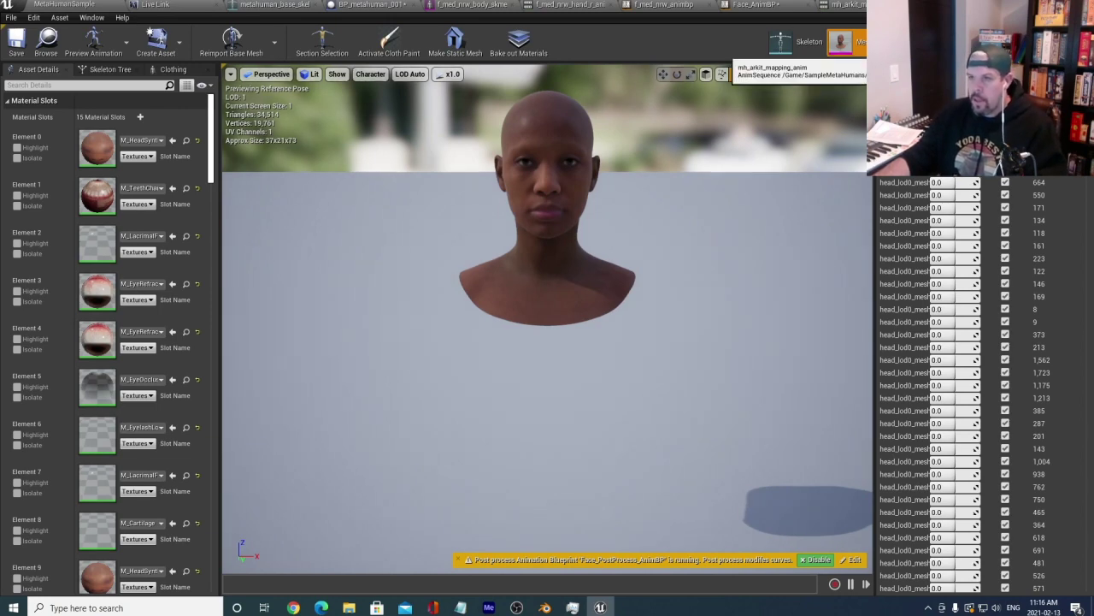
Return to the mapping animation, open mh_arkit_mapping_pose and look through its list of ARKit poses.
left_click(843, 4)
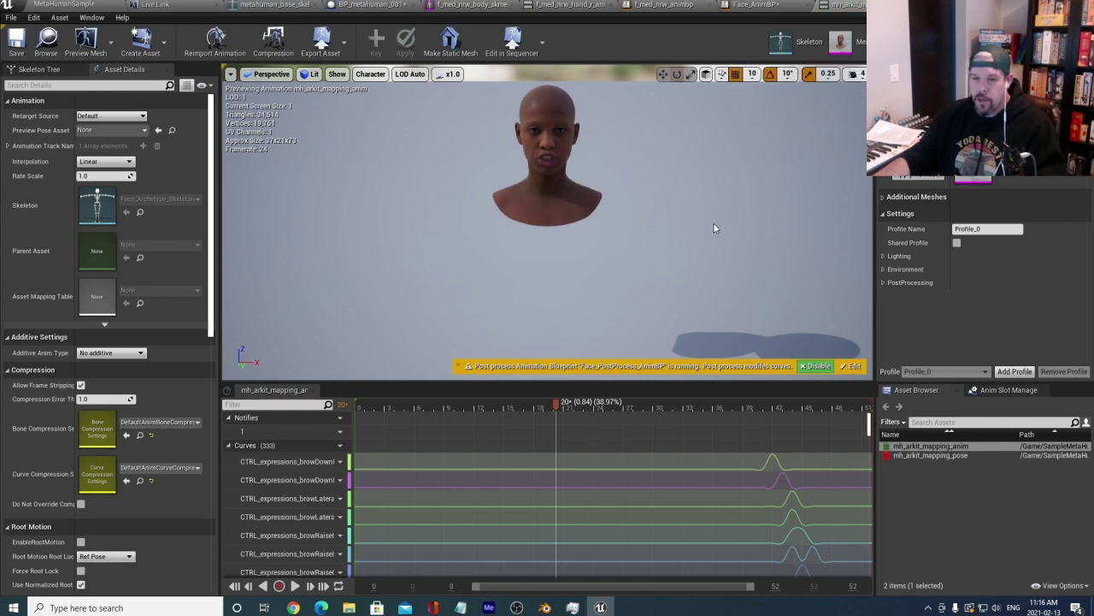
left_click(915, 457)
double_click(914, 457)
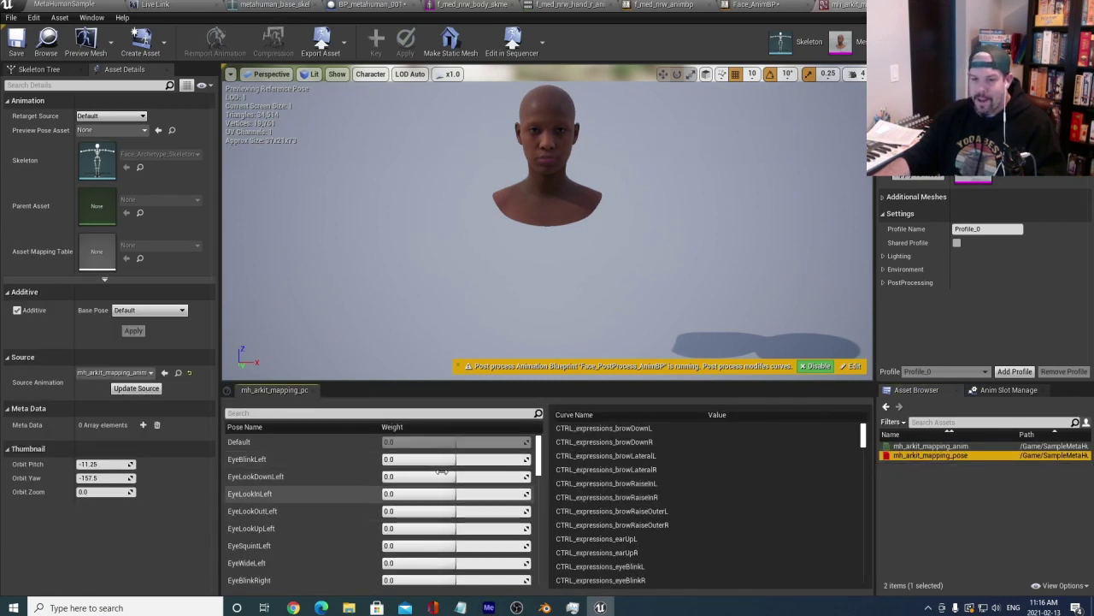
scroll(402, 490, "down", 7)
scroll(402, 491, "down", 5)
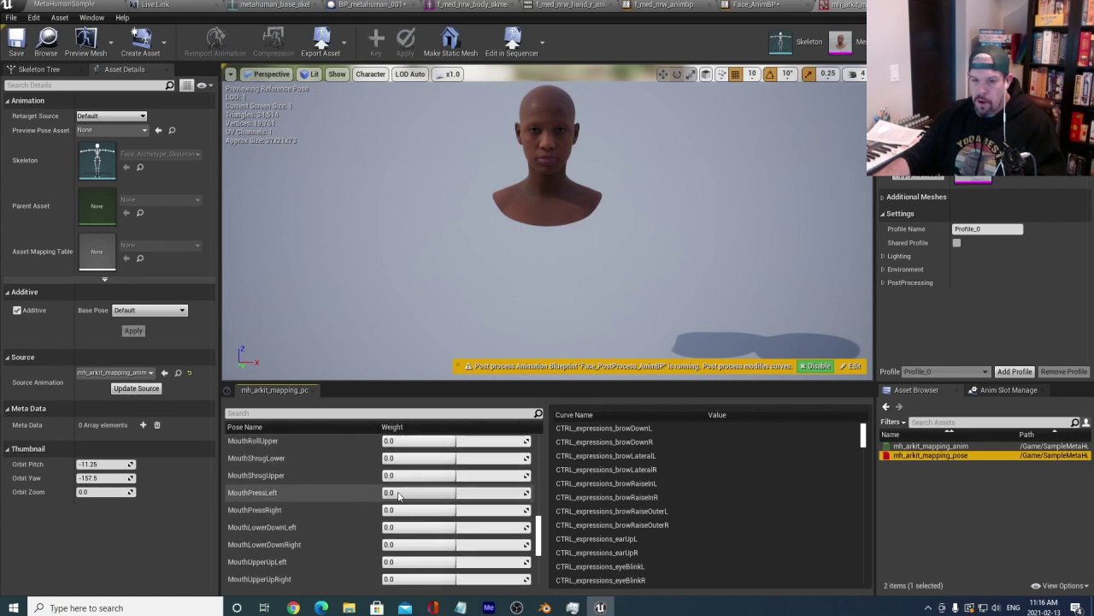
scroll(398, 490, "up", 12)
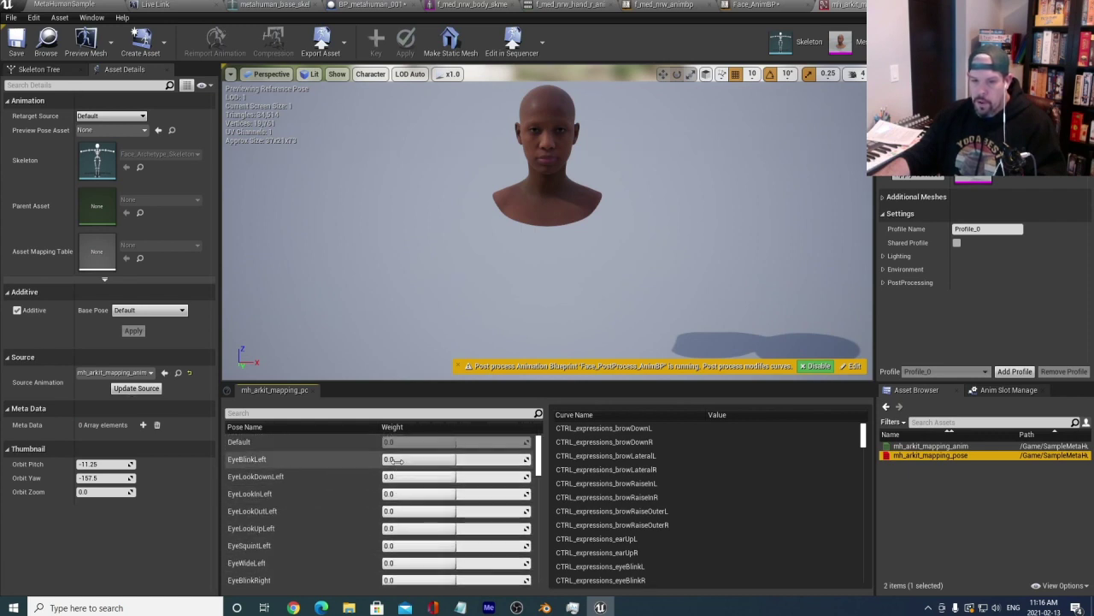
Try out raised weights for poses in mh_arkit_mapping_pose, including EyeBlinkLeft and JawLeft, on the preview face.
mouse_move(389, 459)
left_mouse_down()
mouse_move(522, 459)
mouse_move(402, 459)
left_mouse_up()
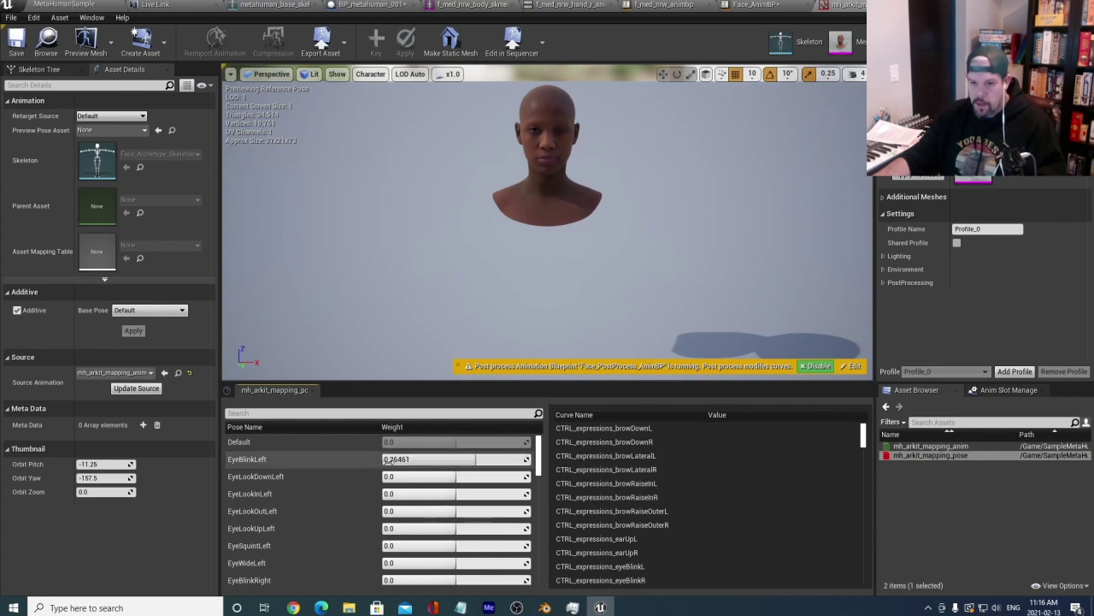
scroll(364, 508, "down", 2)
scroll(364, 508, "down", 2)
left_click_drag(387, 515, 428, 557)
scroll(391, 530, "down", 7)
Reset the MouthLowerDownRight, JawLeft and EyeBlinkLeft pose weights to 0.
left_click(427, 545)
type("0")
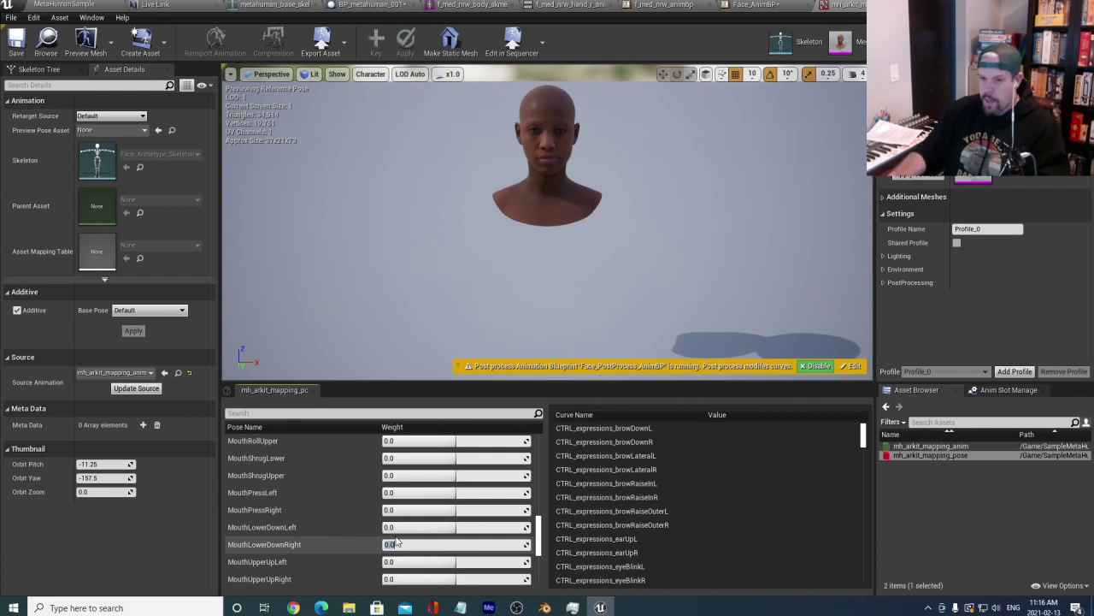
key("Return")
scroll(342, 530, "up", 6)
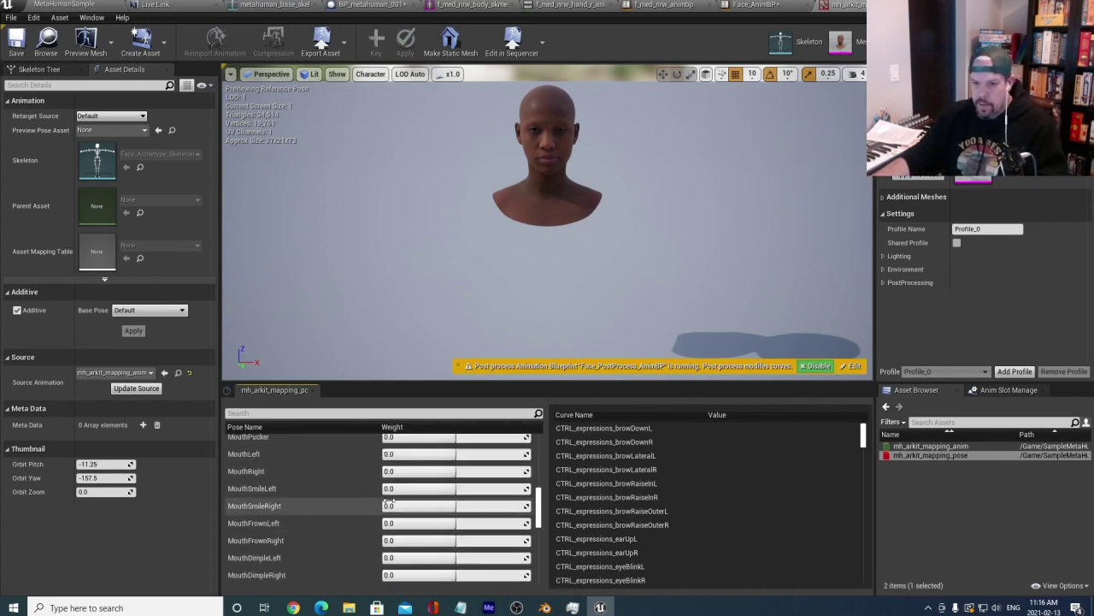
left_click(402, 552)
type("0")
key("Return")
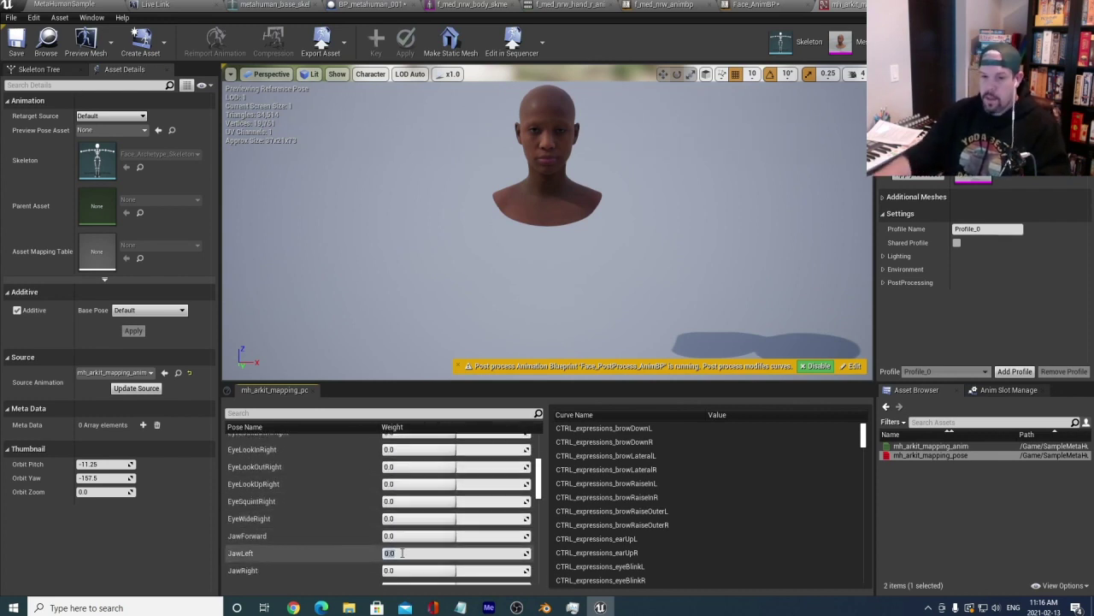
scroll(426, 504, "up", 3)
scroll(426, 505, "up", 2)
left_click(389, 459)
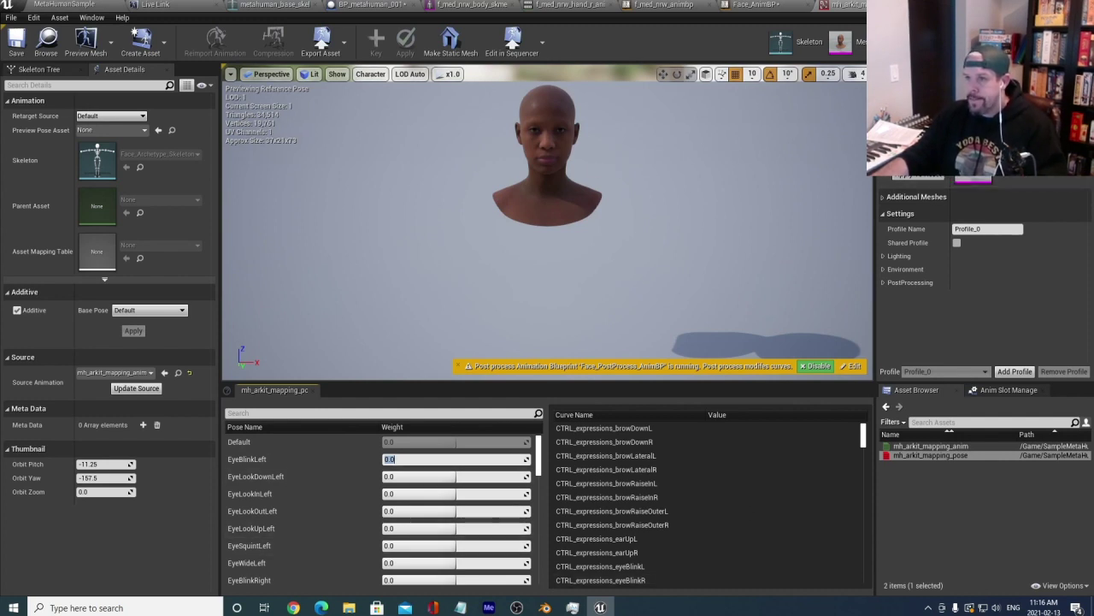
Close all open asset editors except Live Link and return to the MetaHumanSample level.
left_click(796, 51)
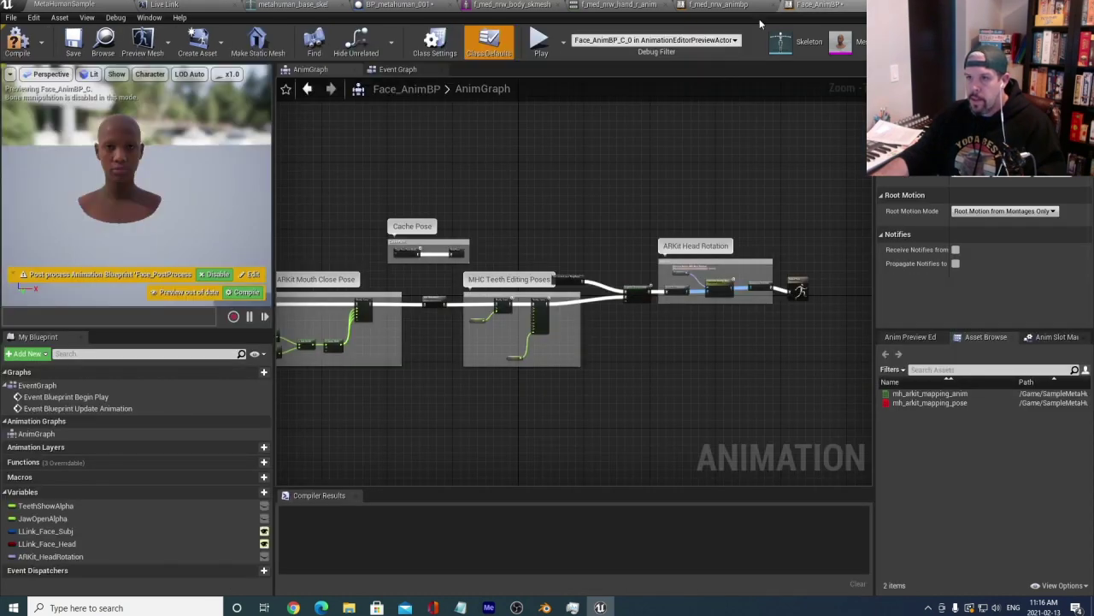
left_click(719, 5)
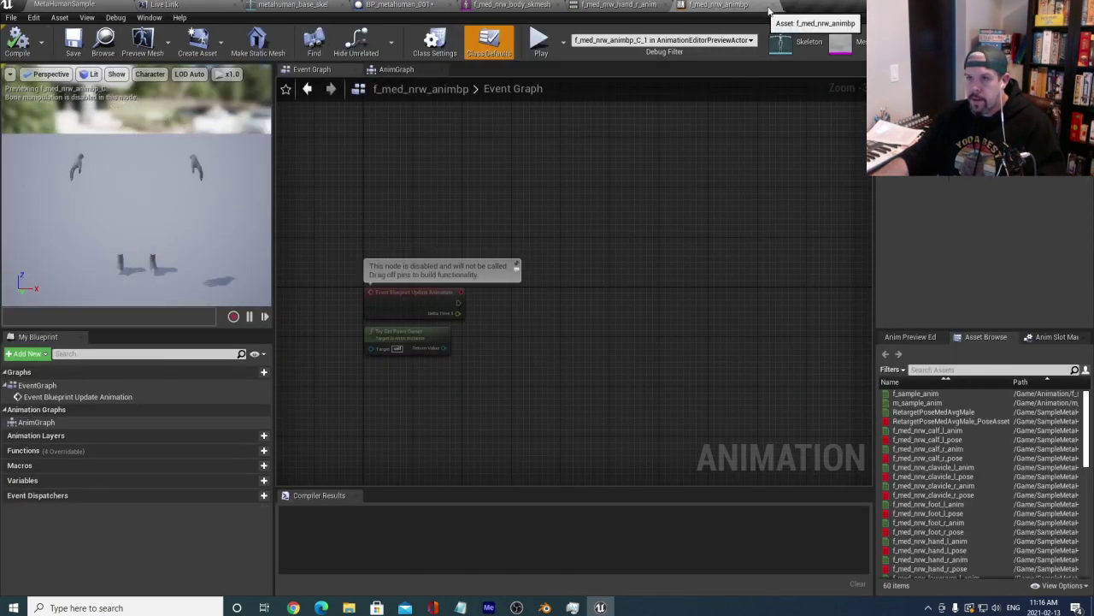
left_click(616, 5)
left_click(665, 4)
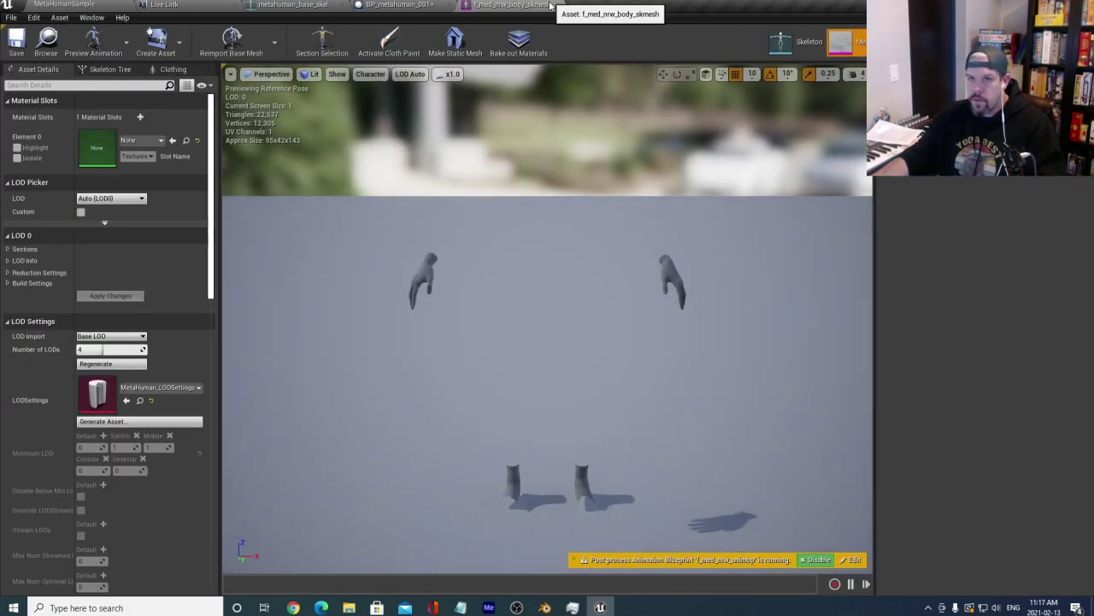
left_click(560, 4)
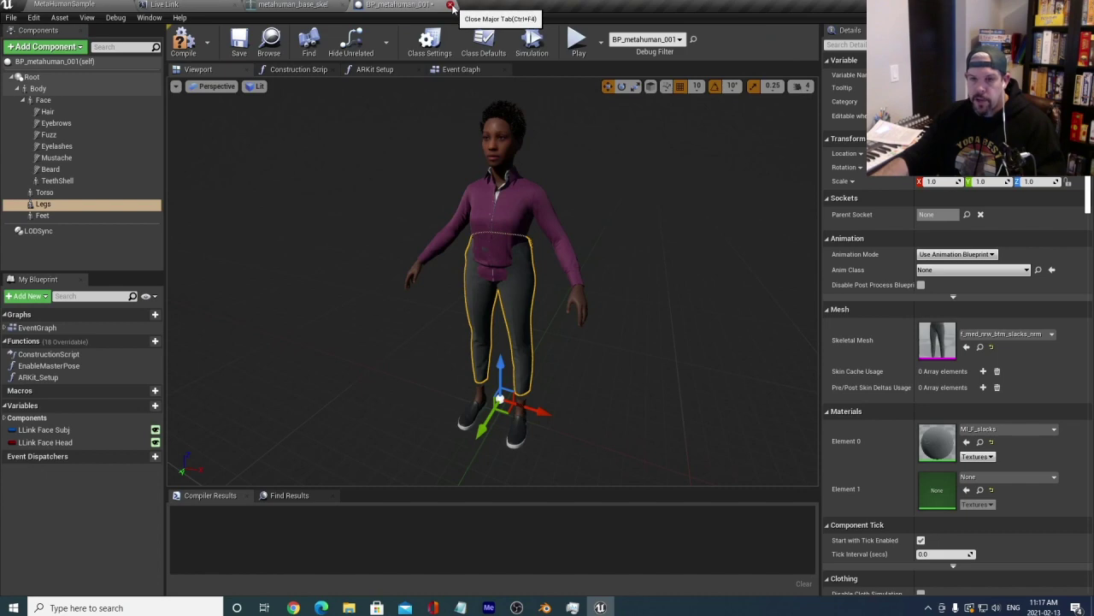
left_click(451, 5)
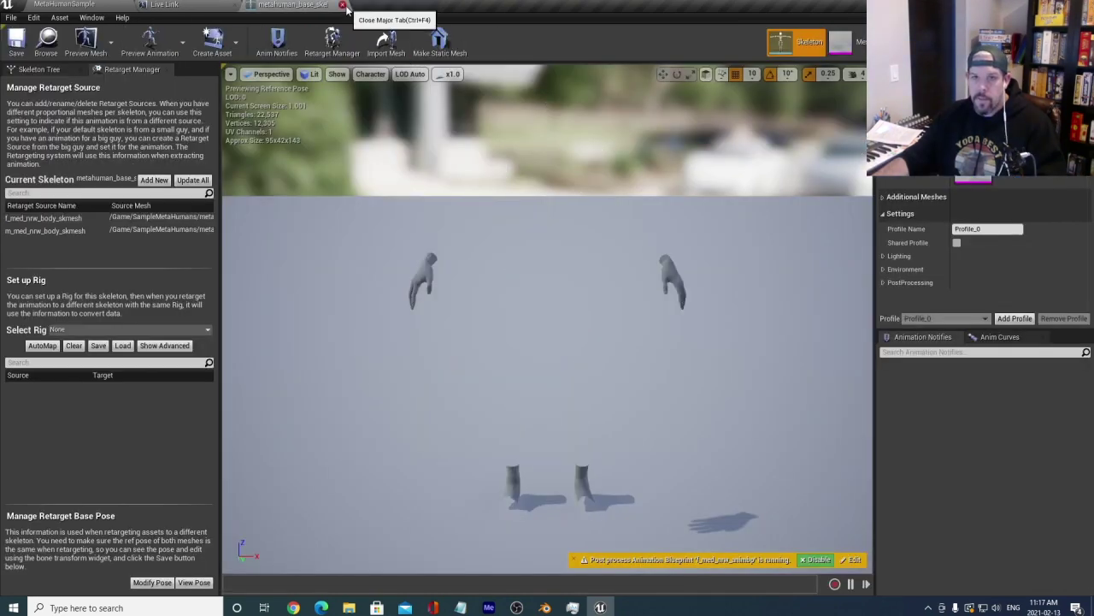
left_click(344, 5)
left_click(49, 4)
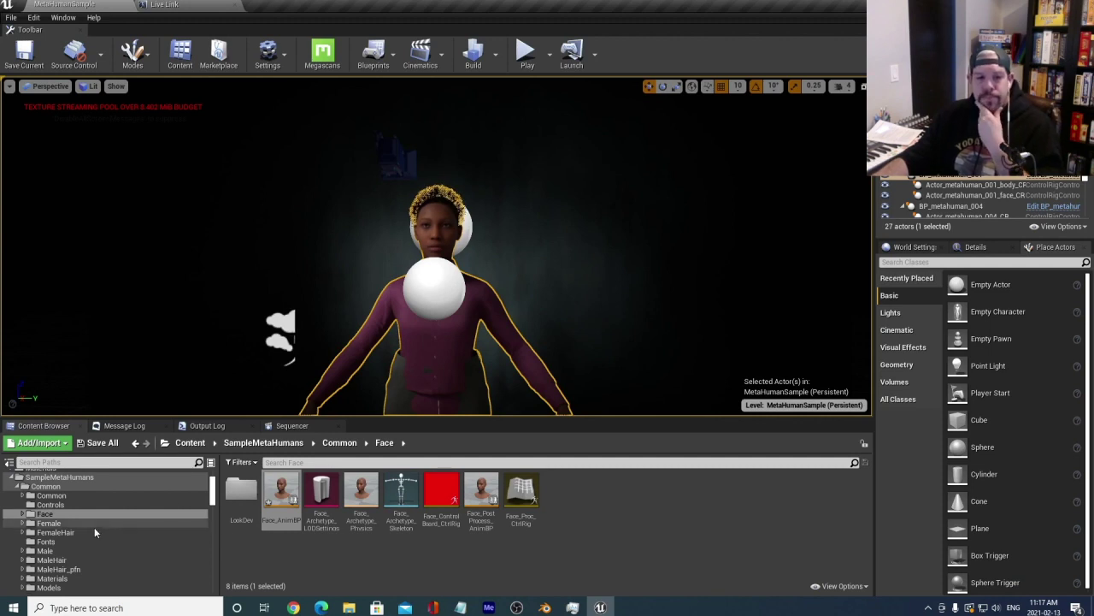
Go up to the Common folder, collapse it, and look through the contents of the metahuman_004 and metahuman_001 folders.
left_click(339, 442)
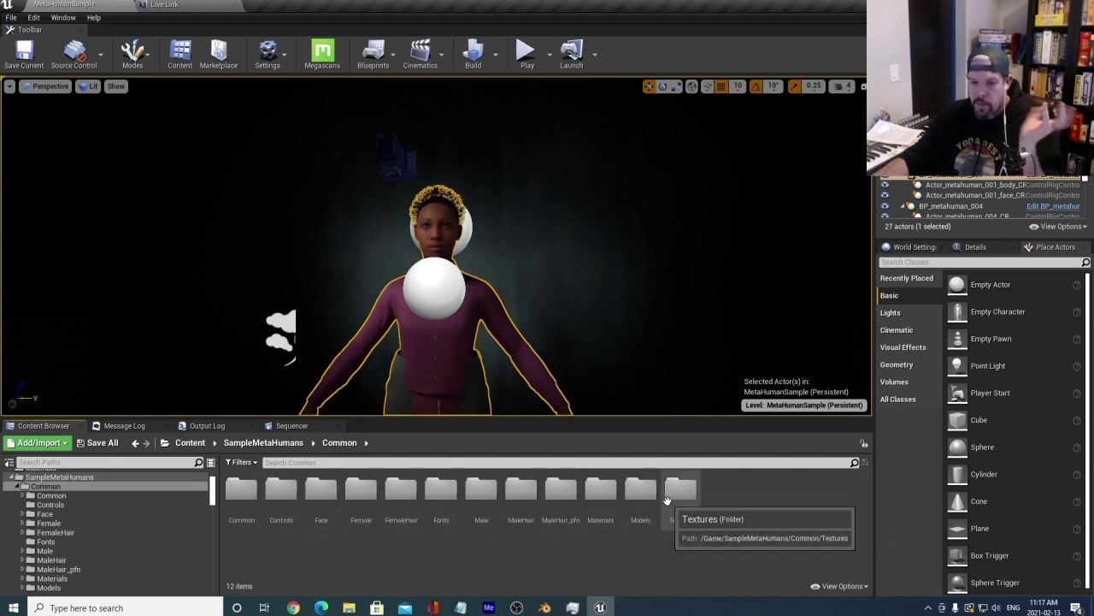
left_click(18, 487)
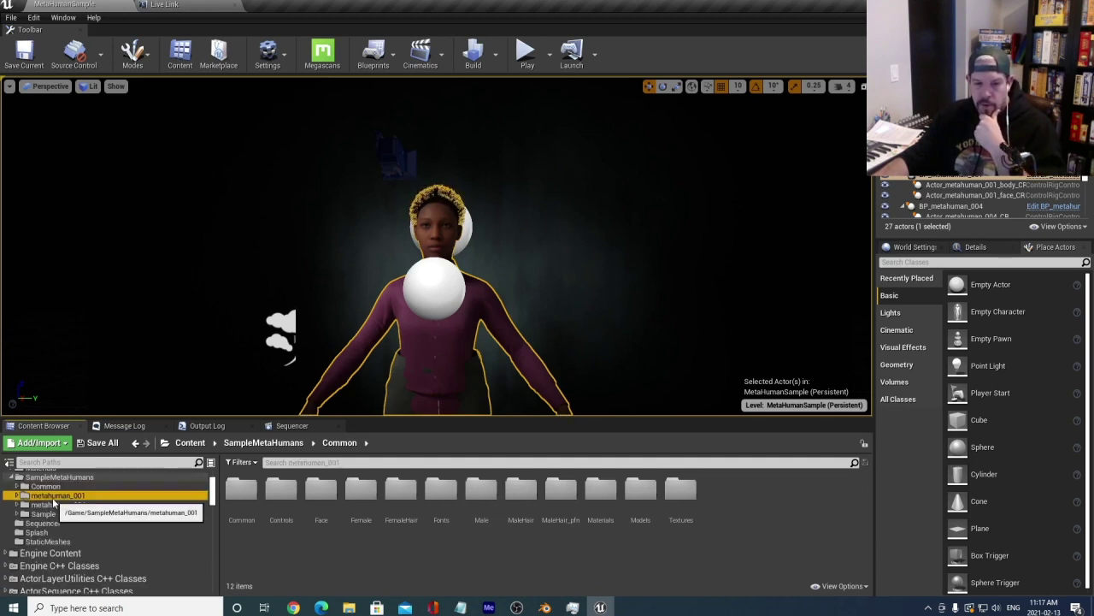
left_click(58, 496)
left_click(68, 505)
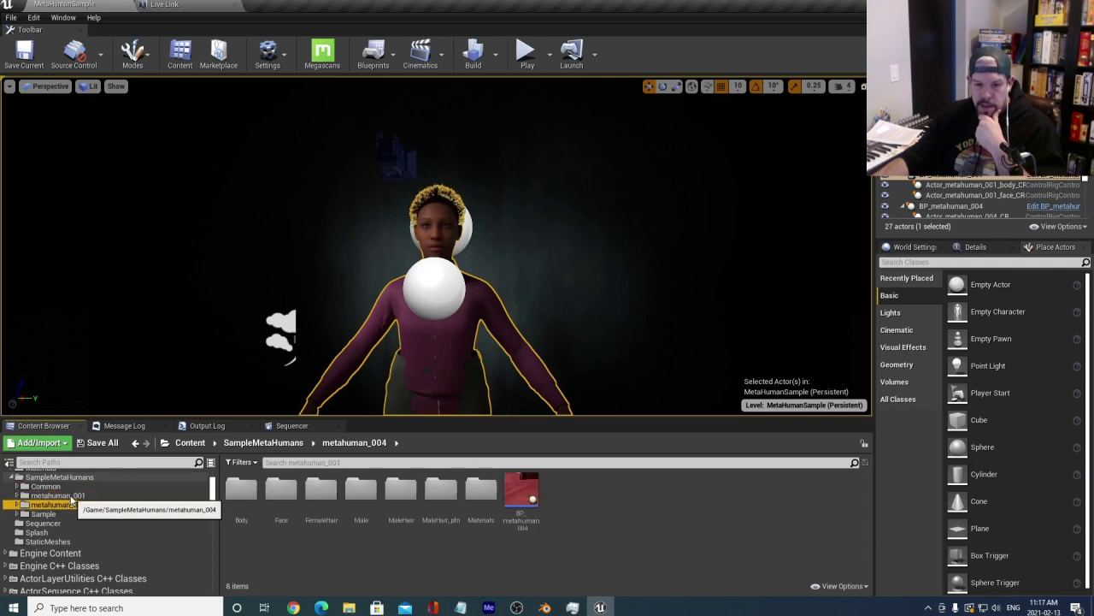
left_click(90, 496)
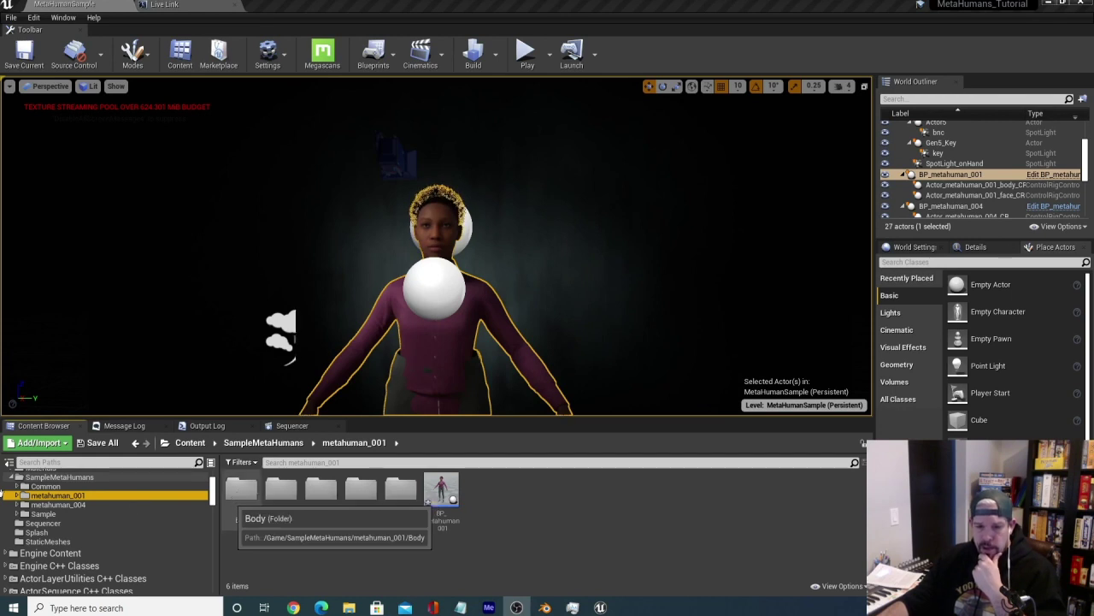
Look inside metahuman_001's Body folder, then compare the contents of the metahuman_001, metahuman_004 and Common folders.
double_click(241, 490)
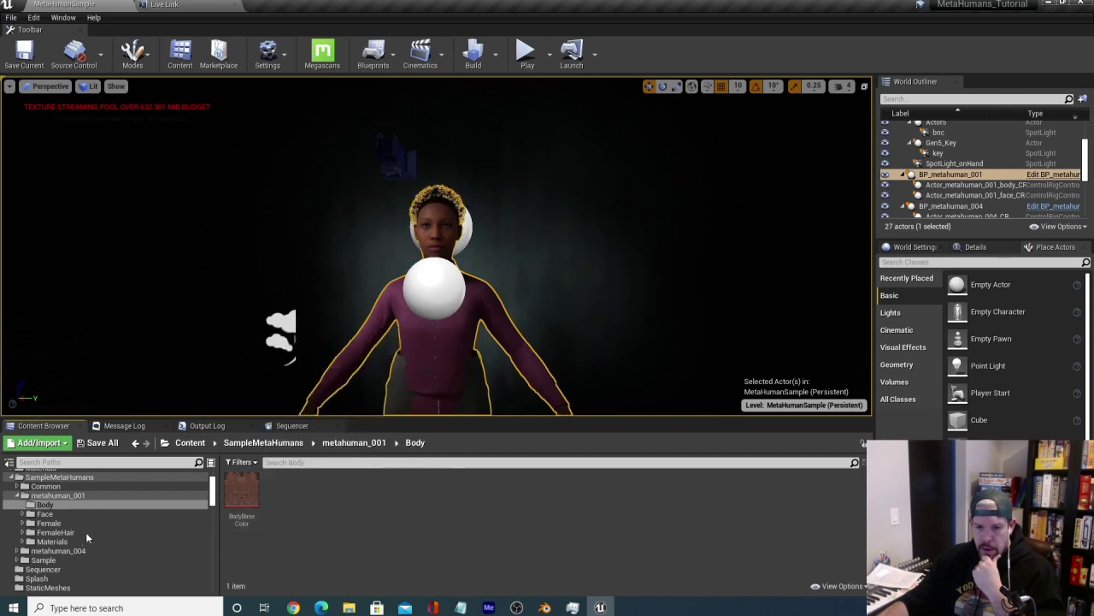
left_click(64, 495)
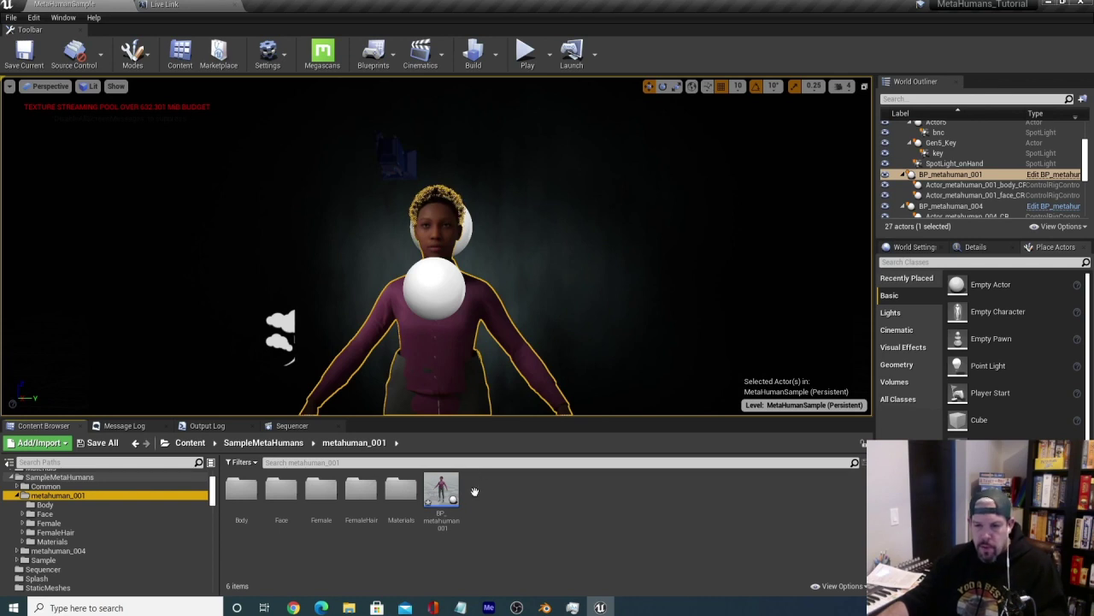
left_click(16, 495)
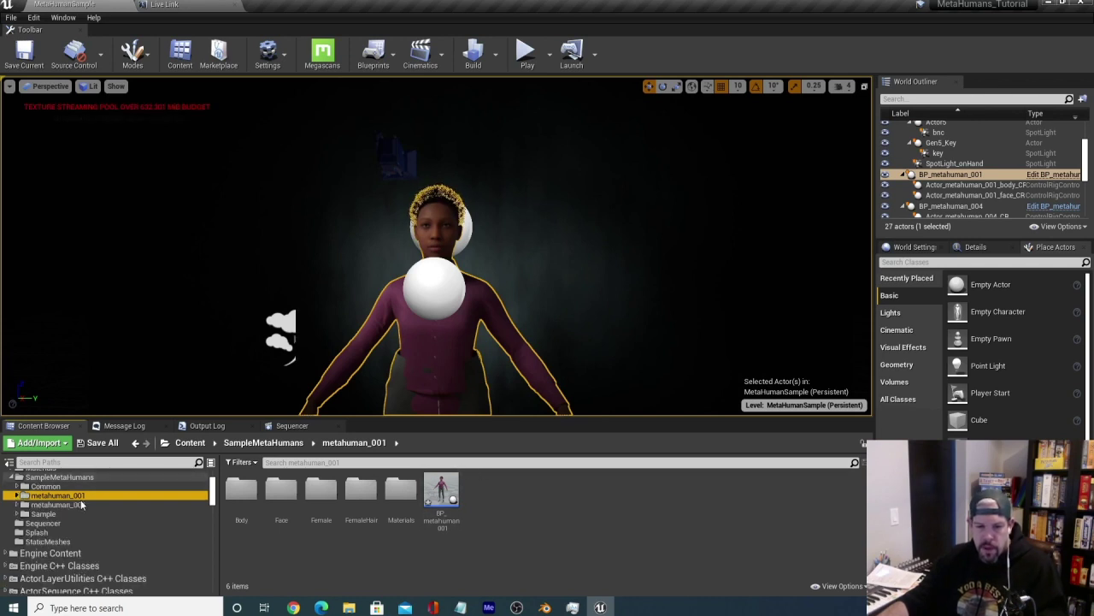
left_click(121, 503)
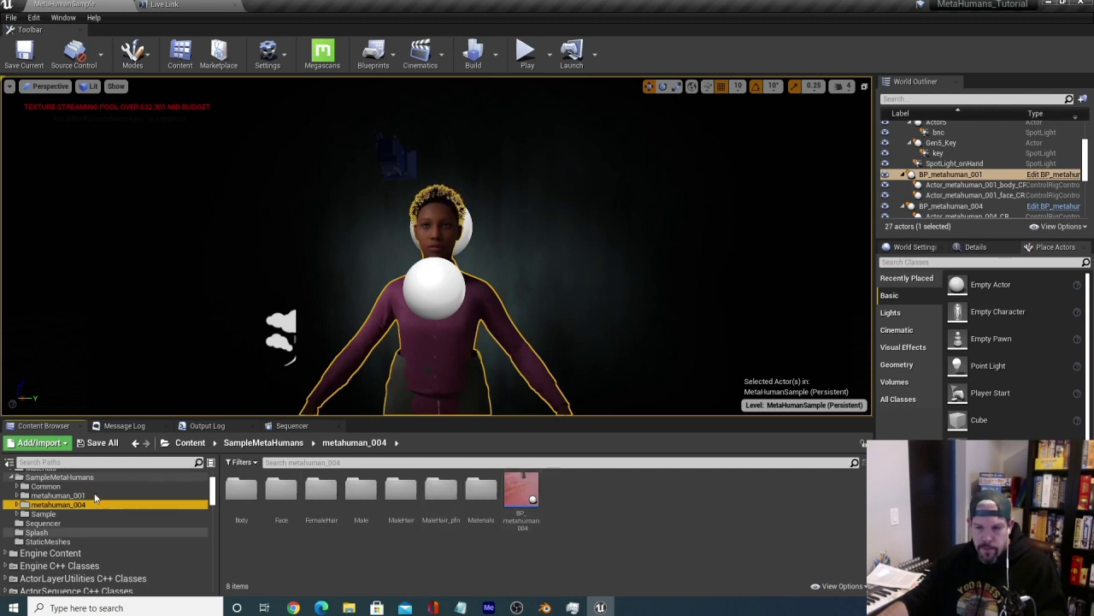
left_click(92, 486)
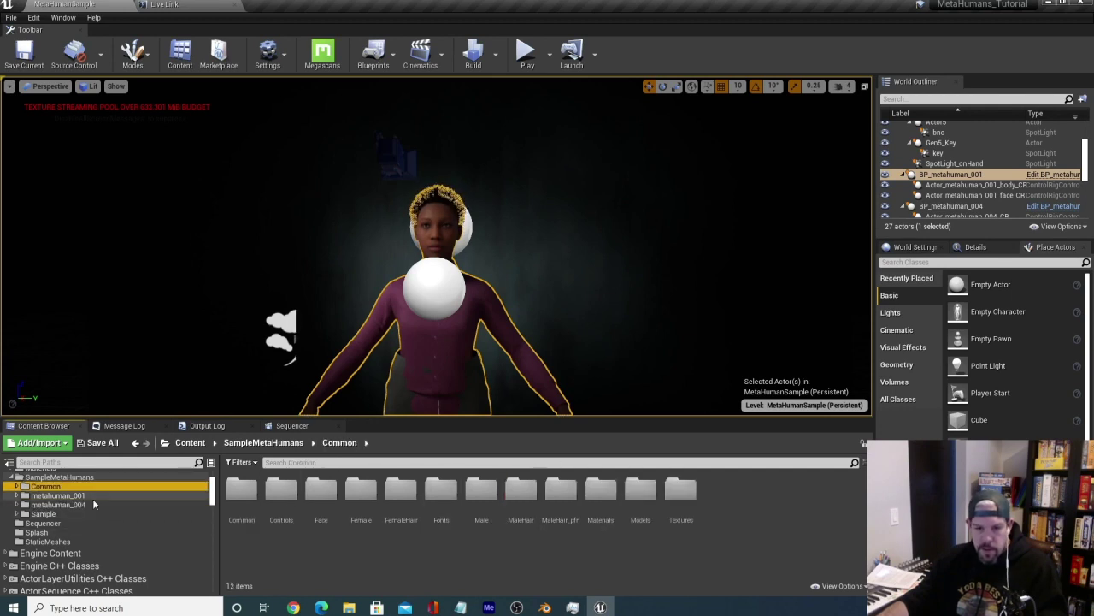
left_click(92, 497)
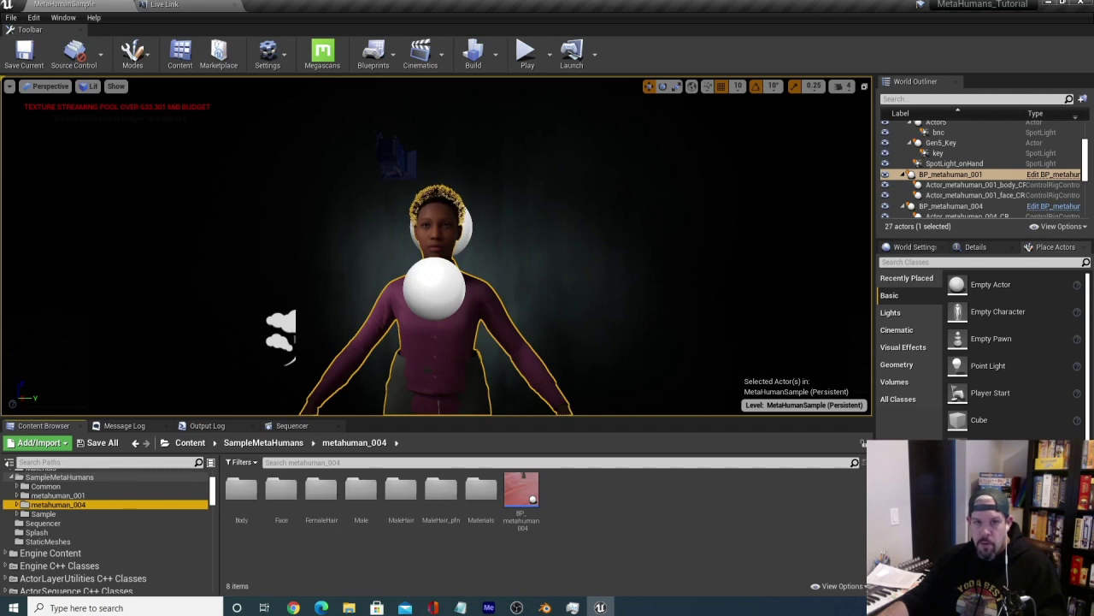
Check the computer's GPU and memory usage in Task Manager, then close it.
right_click(716, 610)
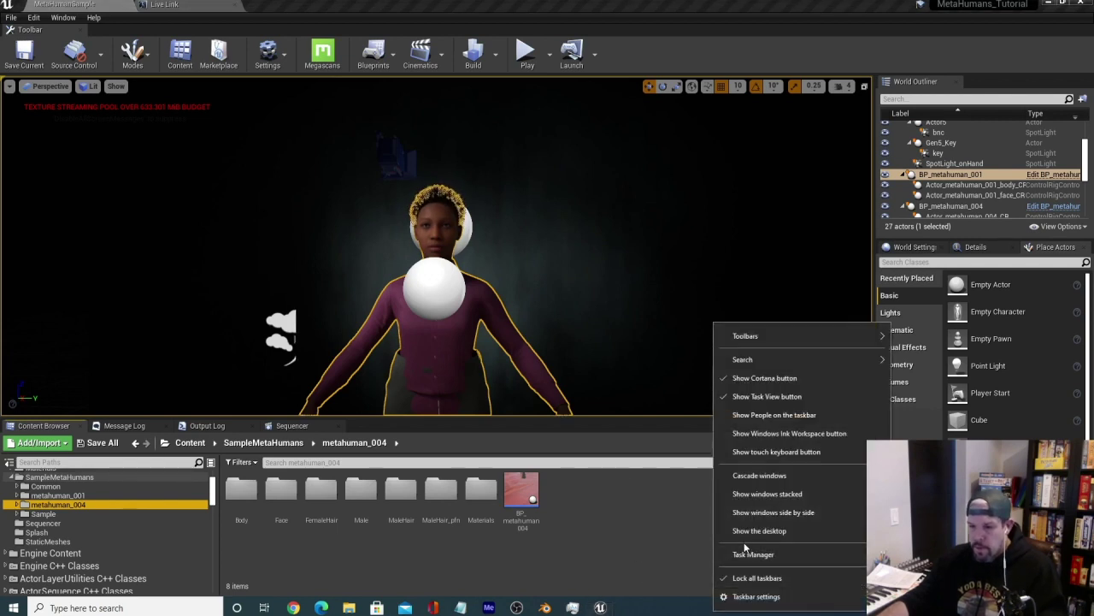
left_click(749, 554)
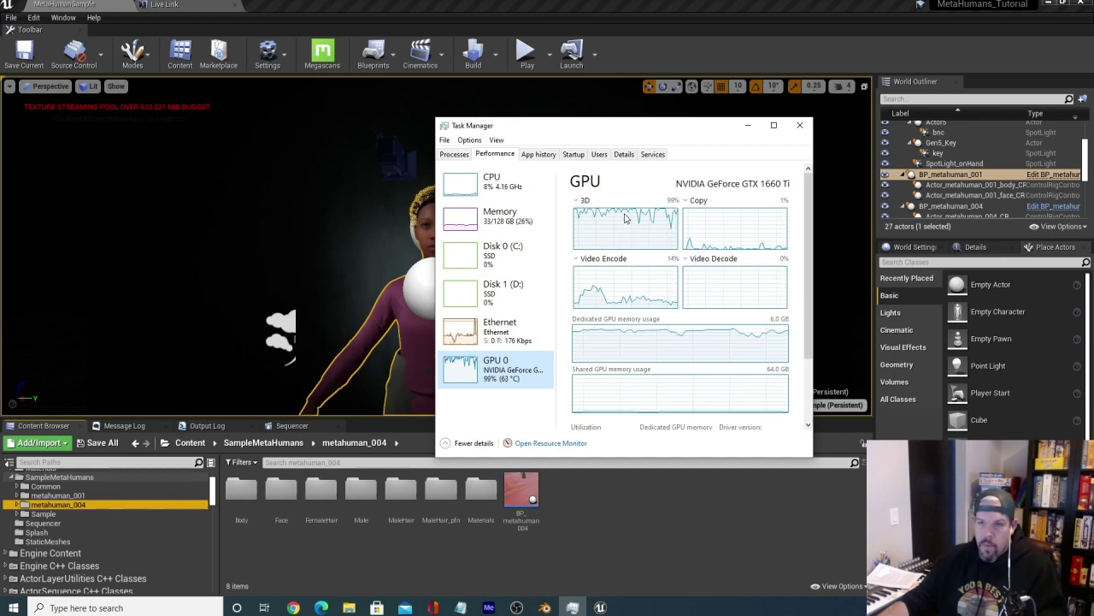
left_click(497, 219)
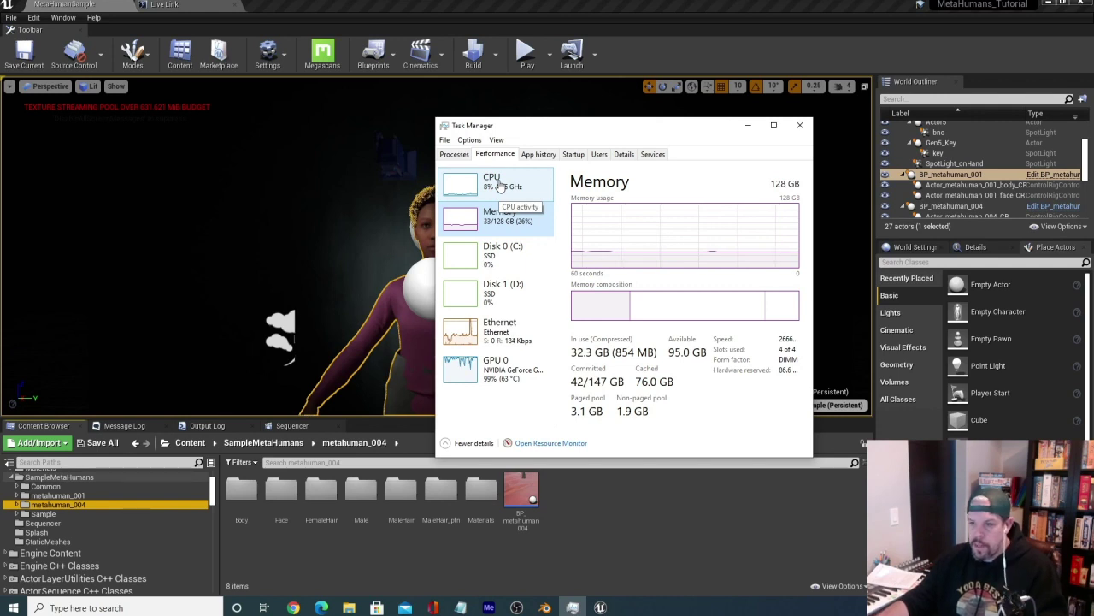
left_click(499, 380)
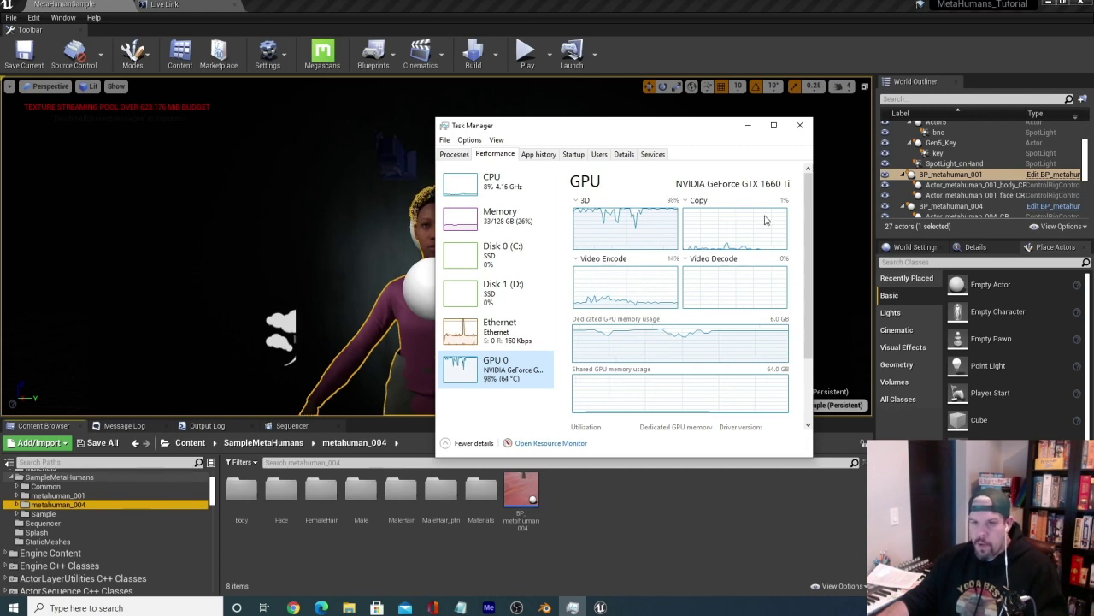
left_click(800, 126)
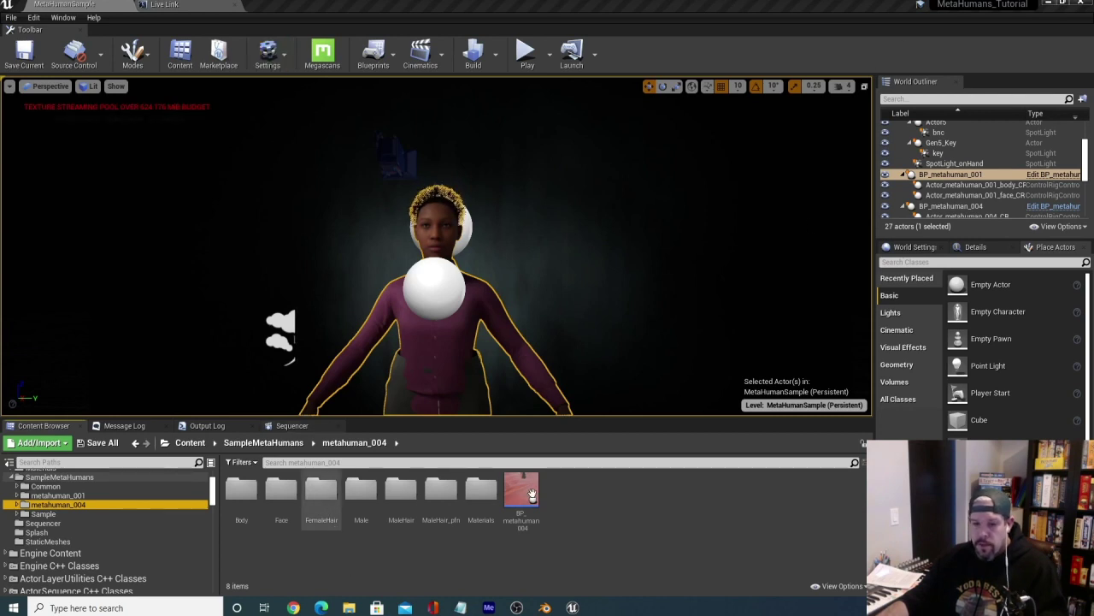
left_click(630, 513)
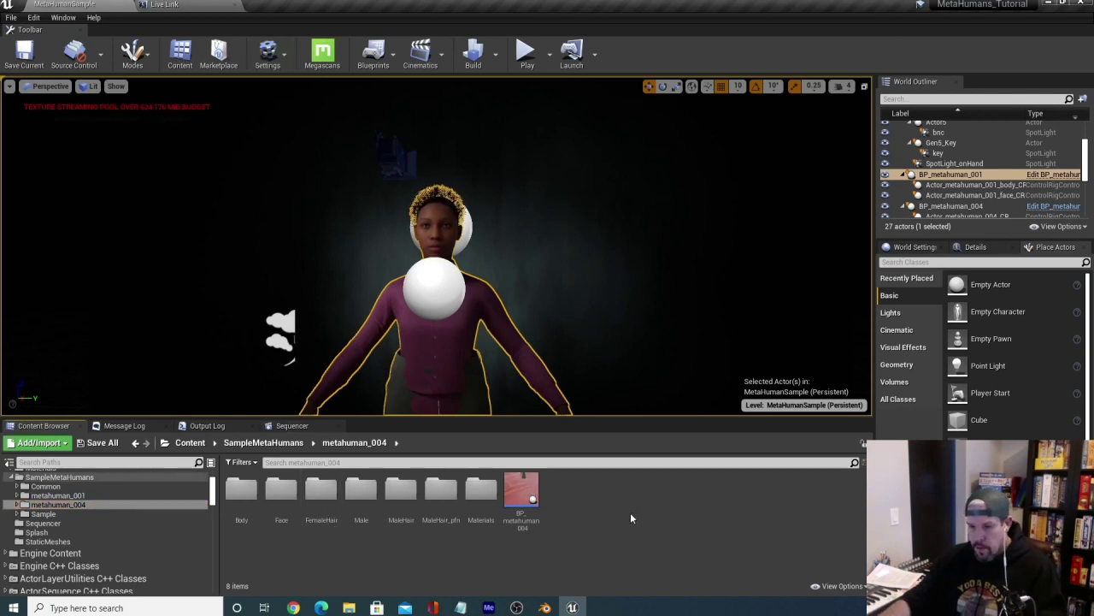
key("grave")
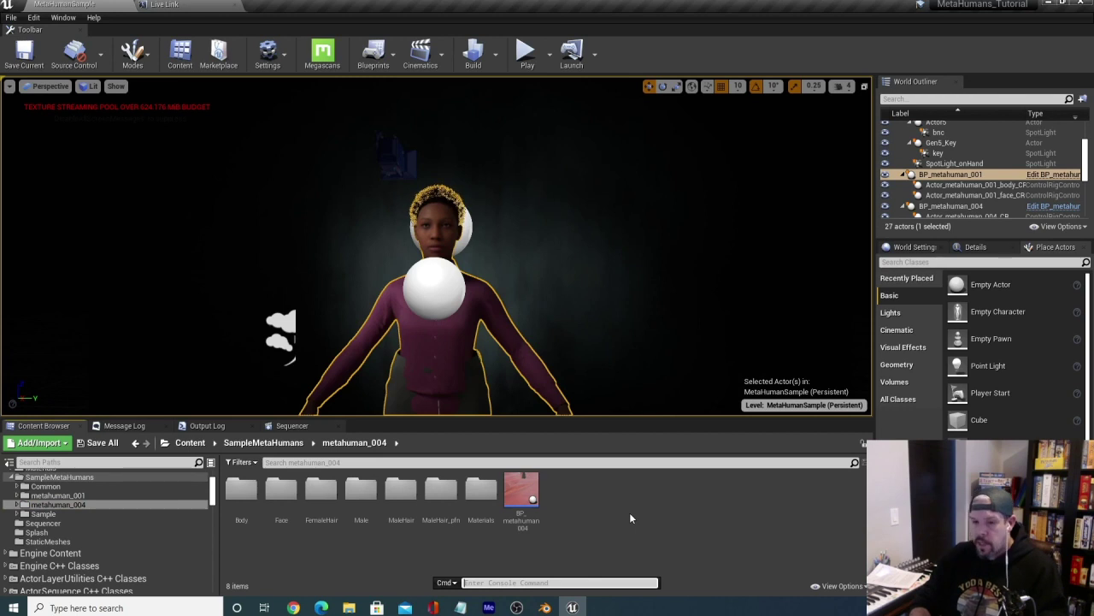
type("r.stream")
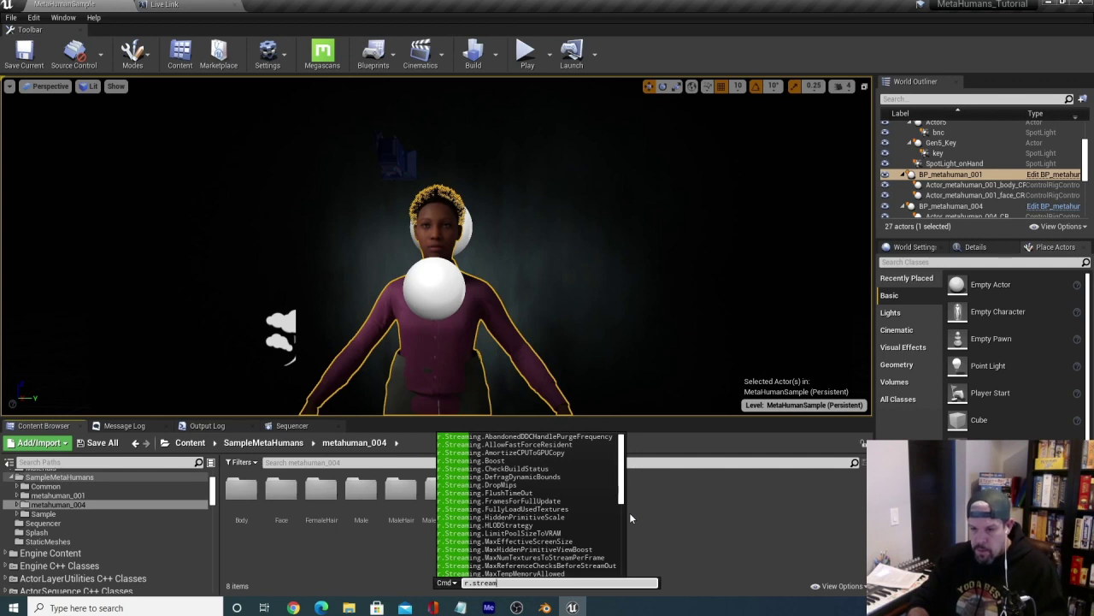
type("ingpoo")
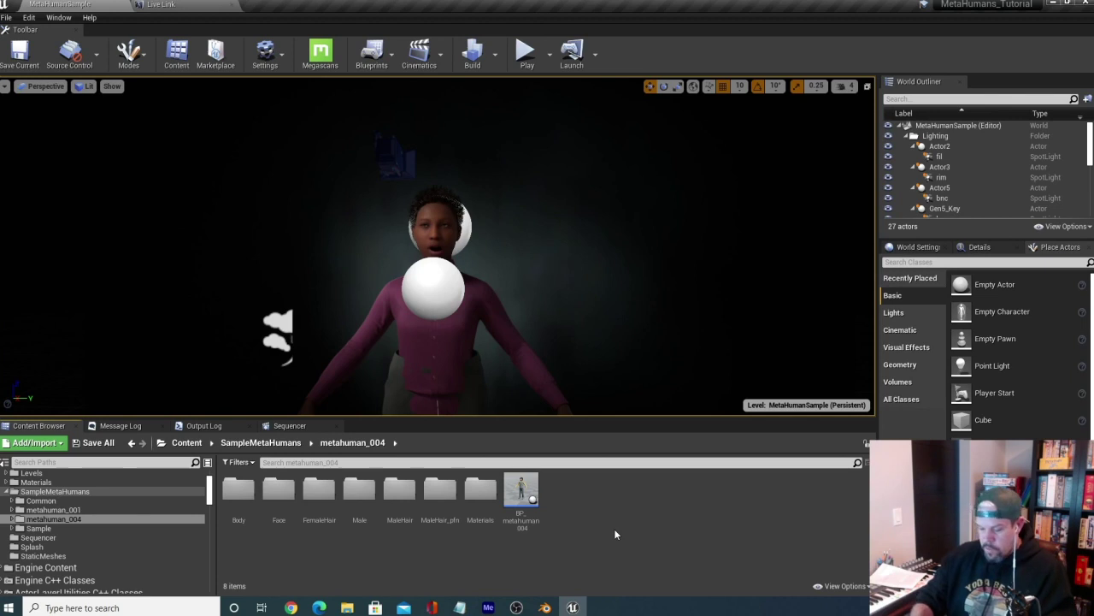
key("grave")
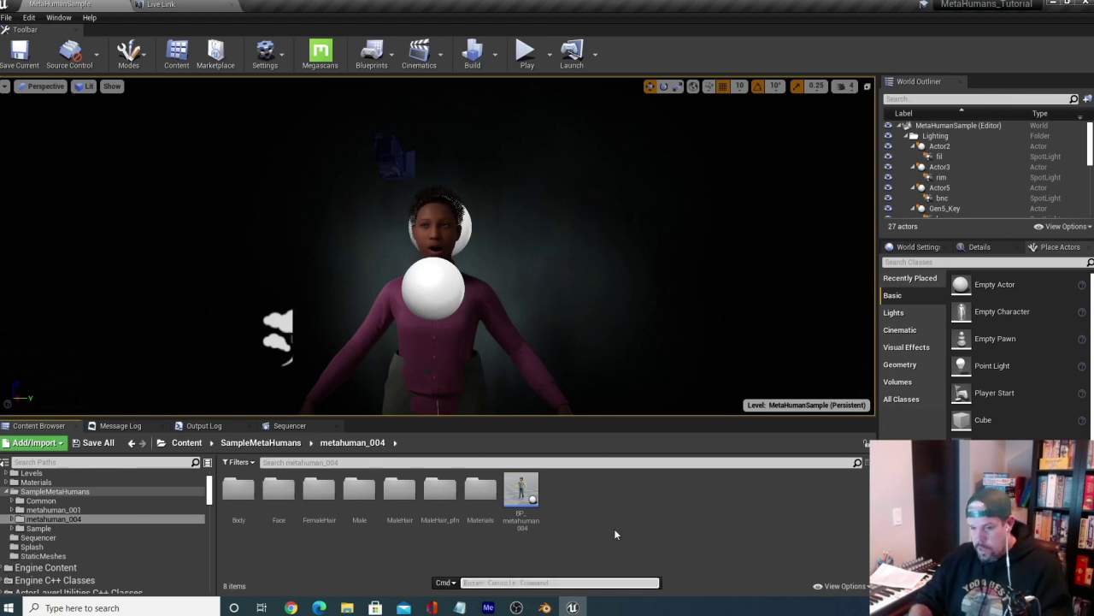
type("r")
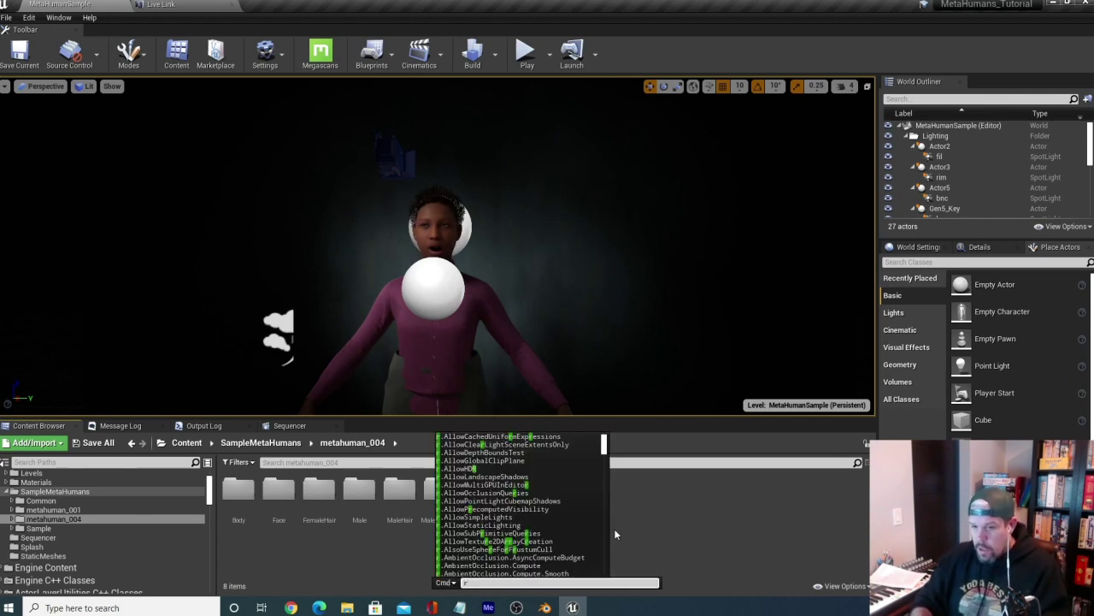
key("BackSpace")
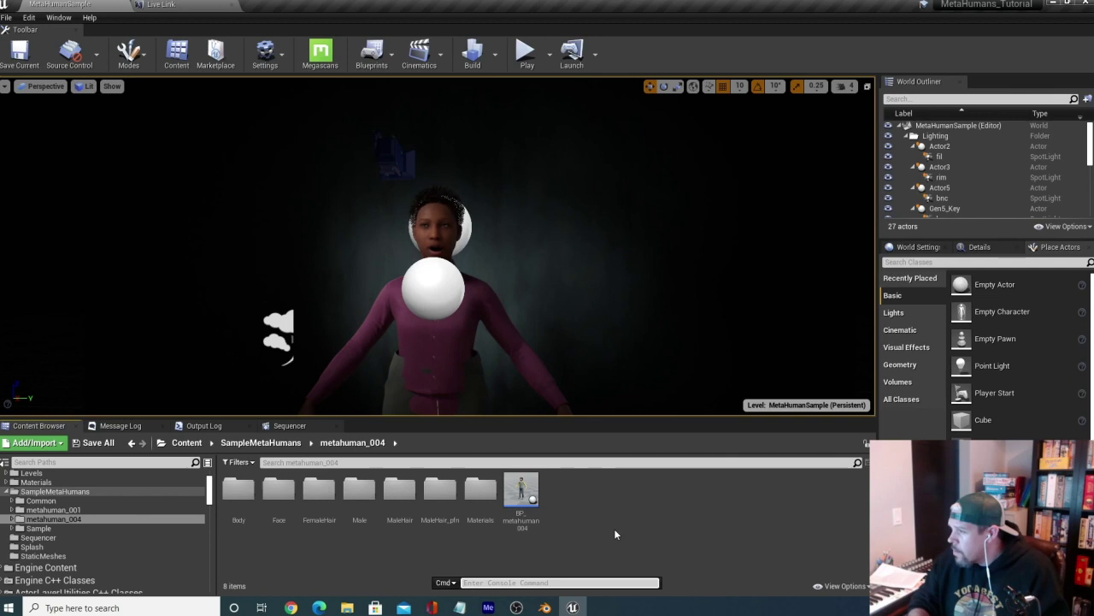
key("Escape")
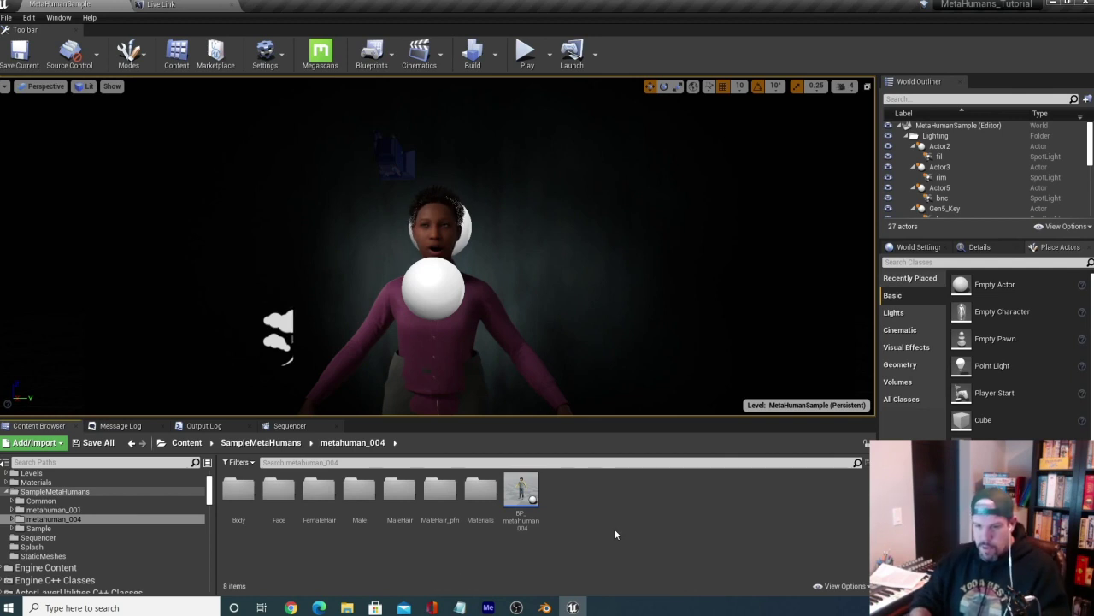
Run the console command "stat streaming" to display the texture streaming statistics over the viewport.
key("grave")
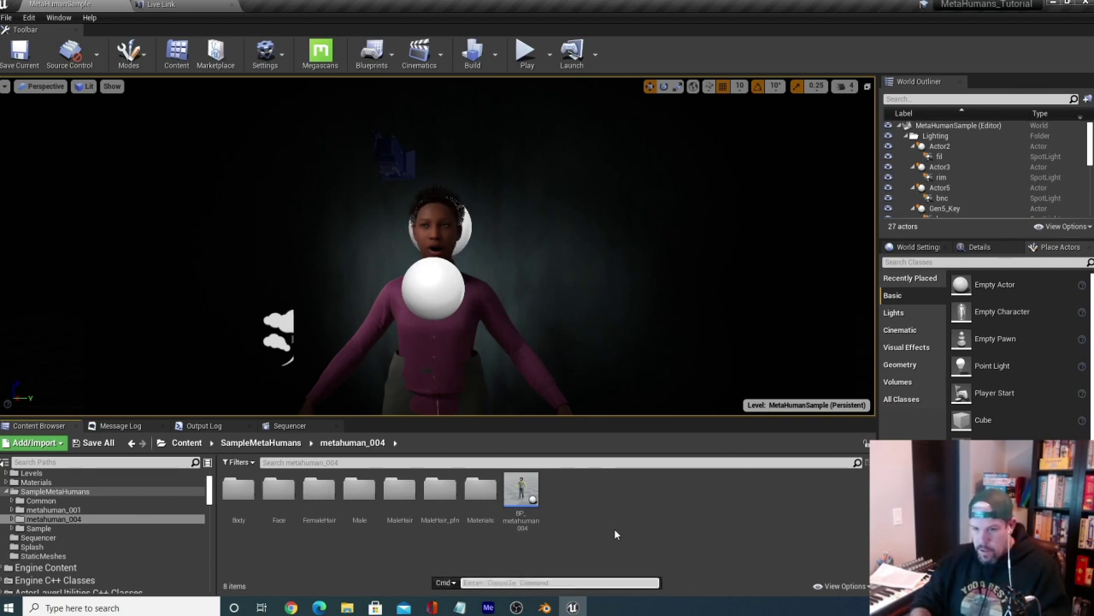
type("stat streaming")
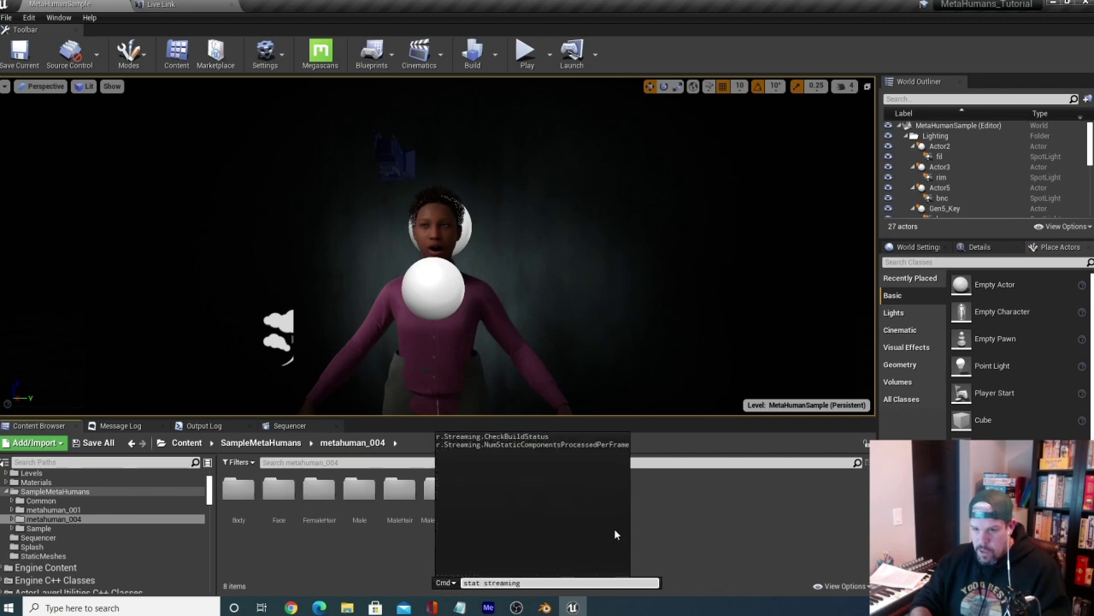
key("Return")
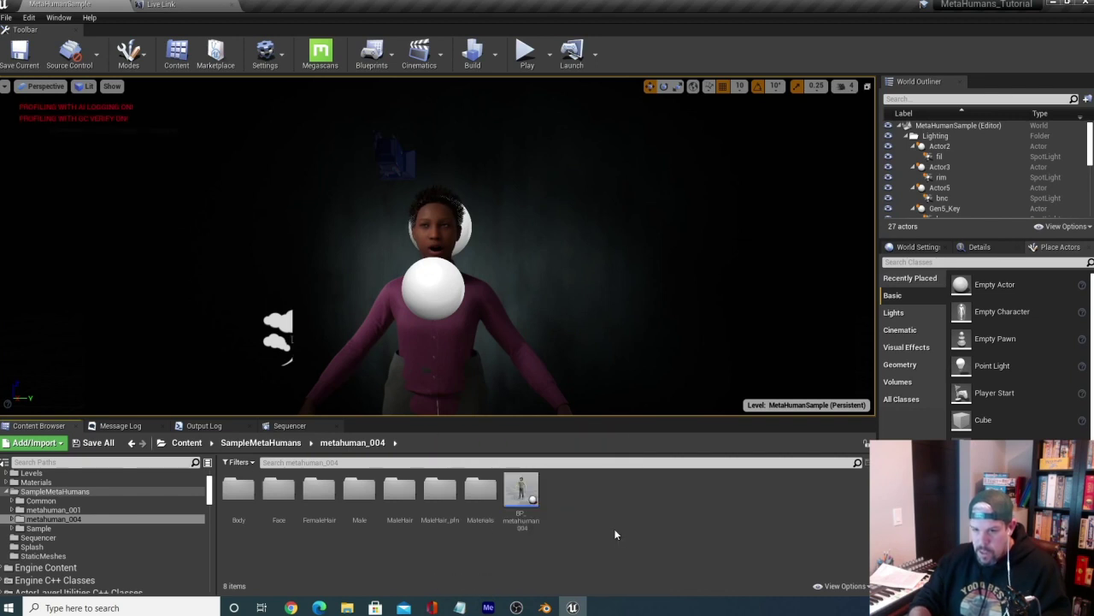
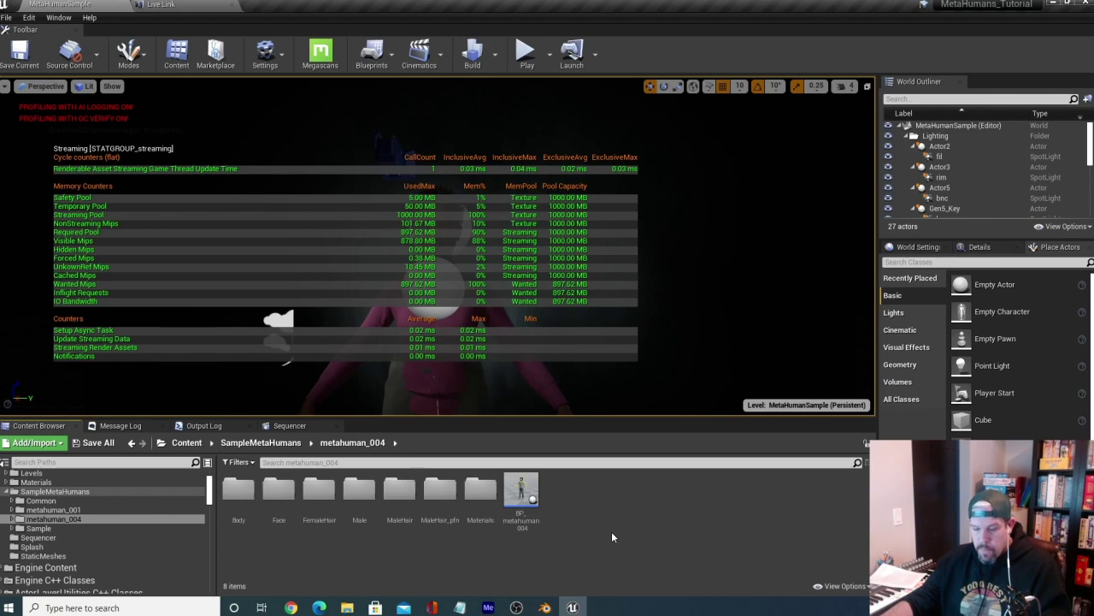
Set the texture streaming pool to 8000 MB with the console command r.Streaming.PoolSize 8000.
key("grave")
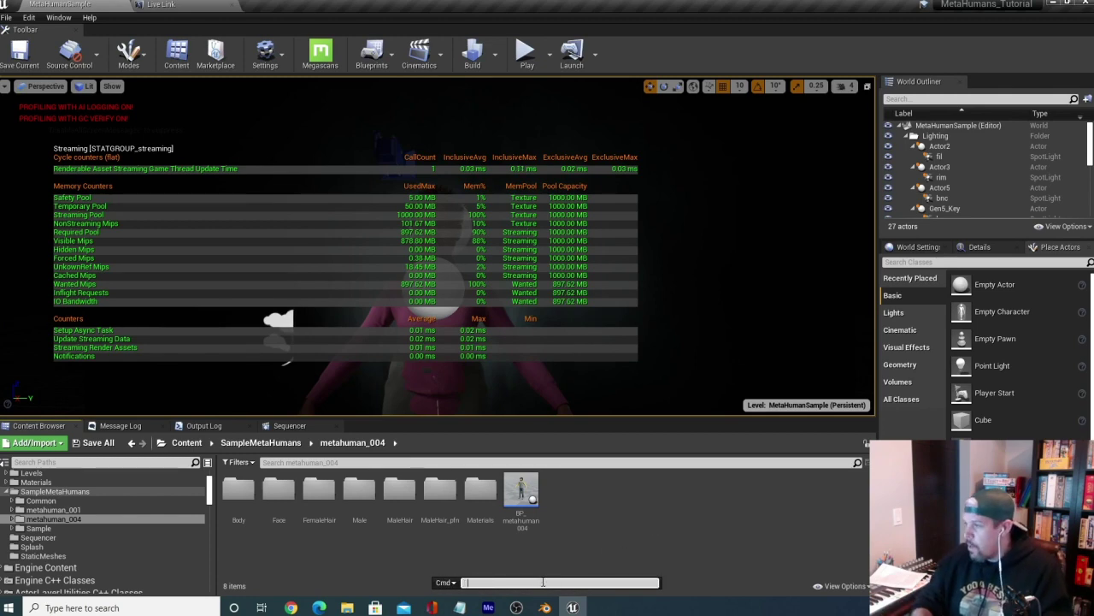
type("stat")
key("Return")
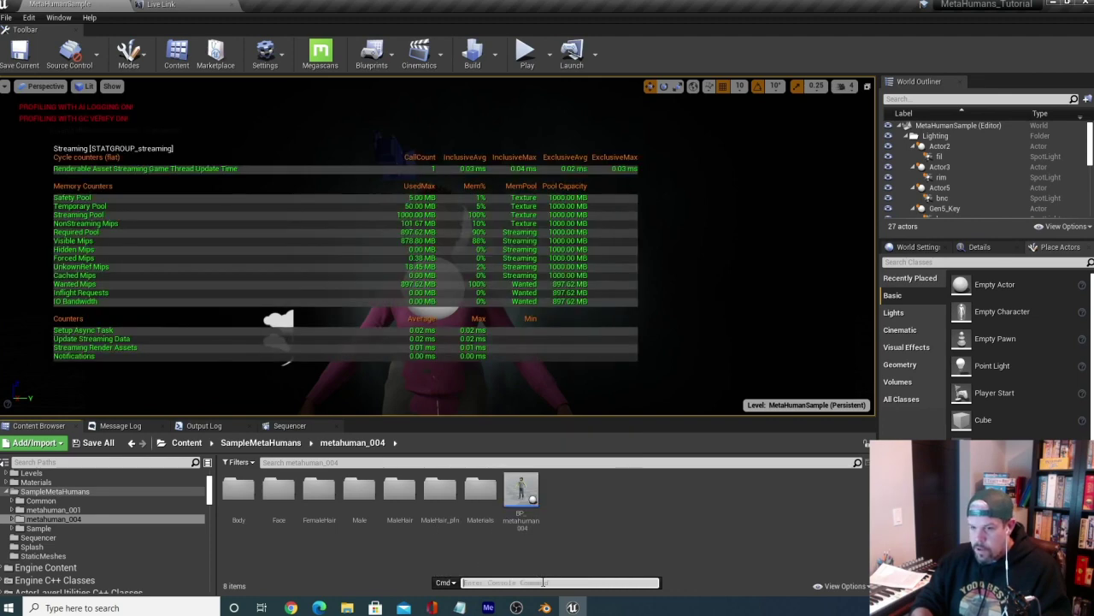
type("r.s")
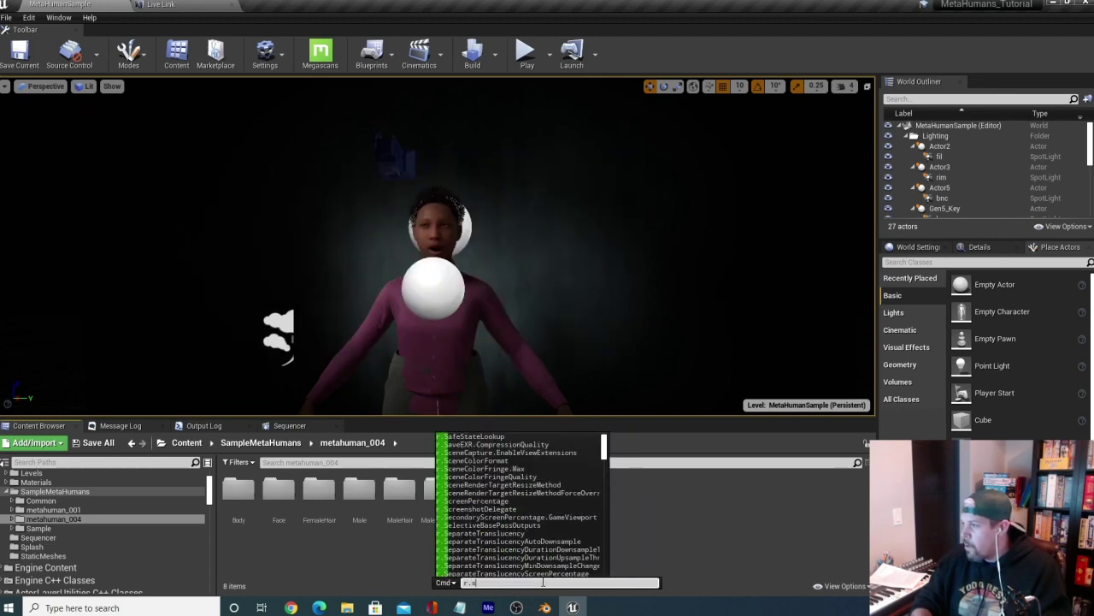
type("treaming.pool")
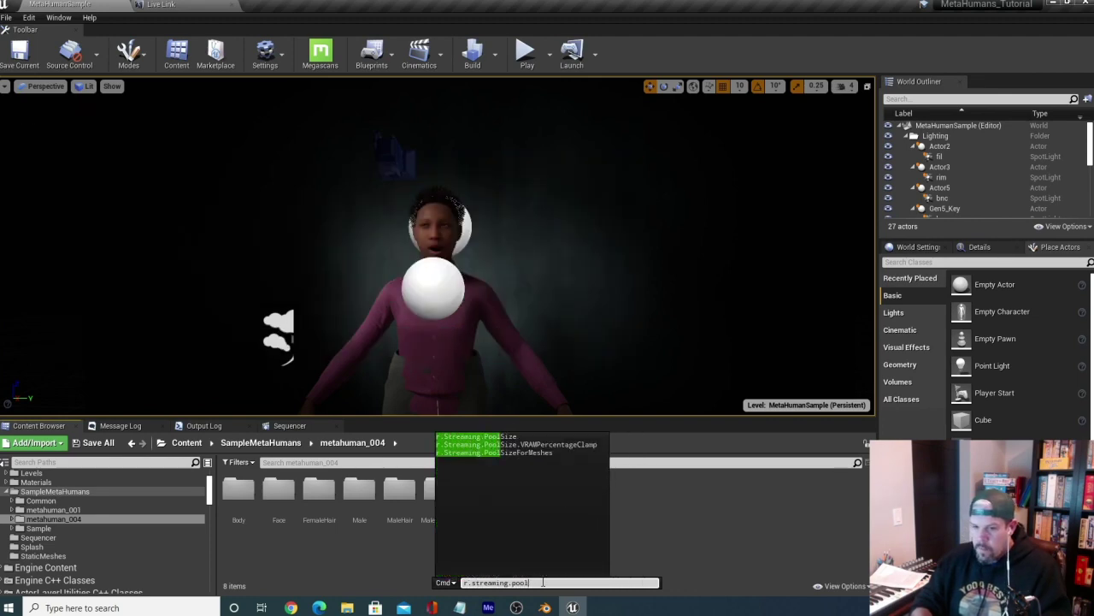
left_click(513, 436)
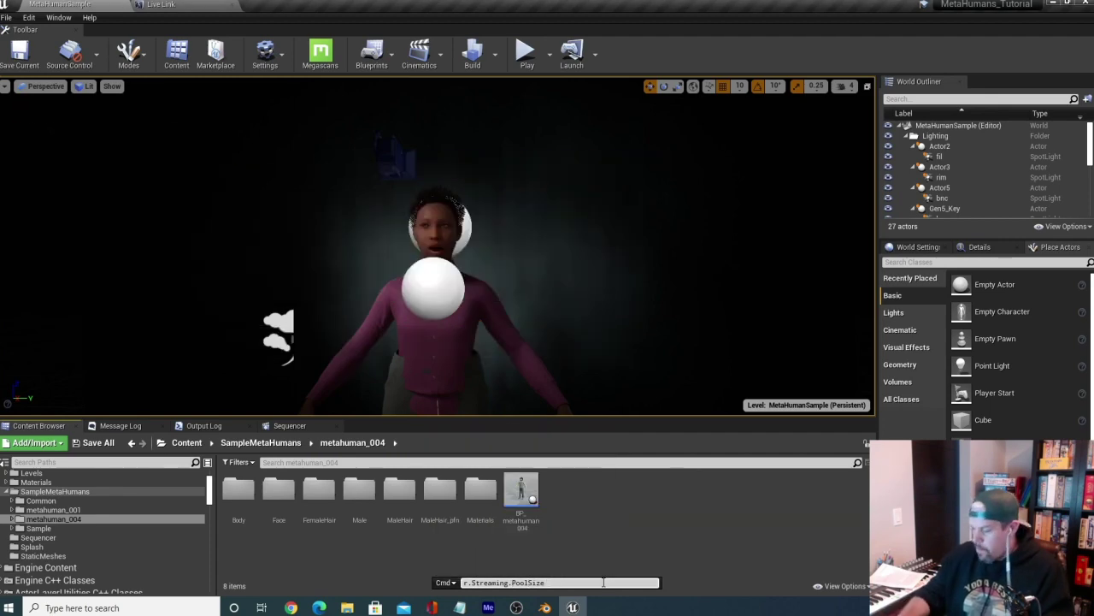
type("8000")
key("Return")
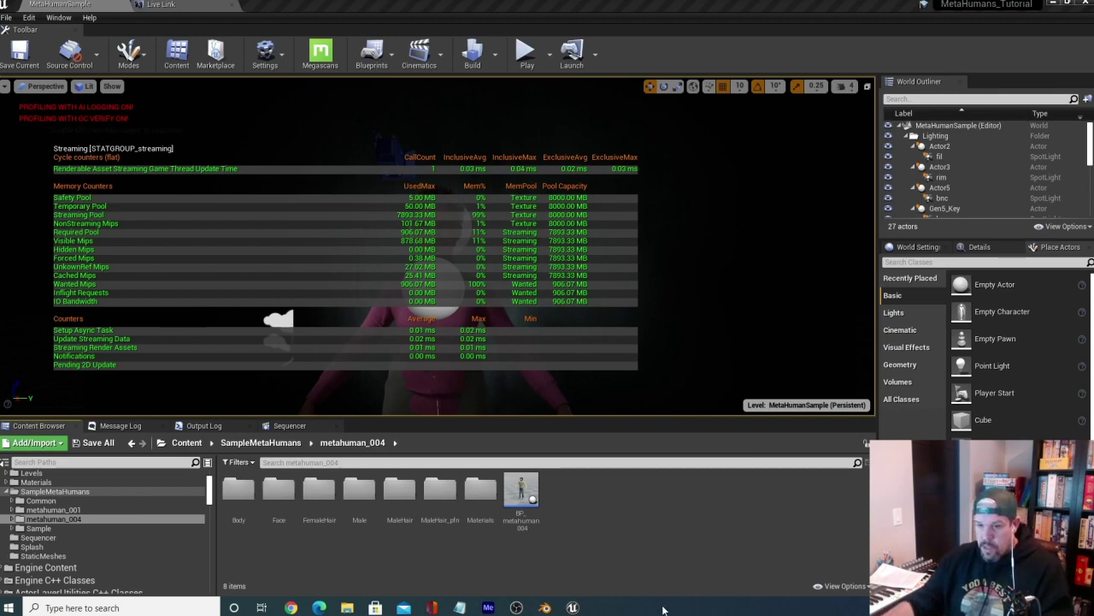
Hide the texture streaming statistics from the viewport by running the console command "stat streaming" again.
left_click(586, 526)
key("grave")
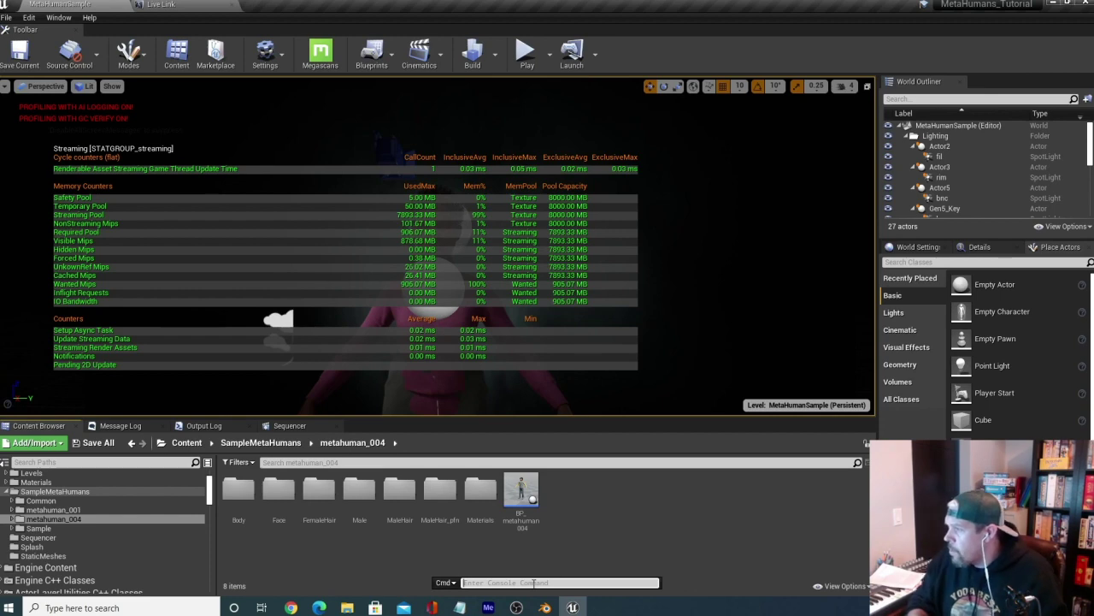
left_click(534, 582)
type("stat streaming")
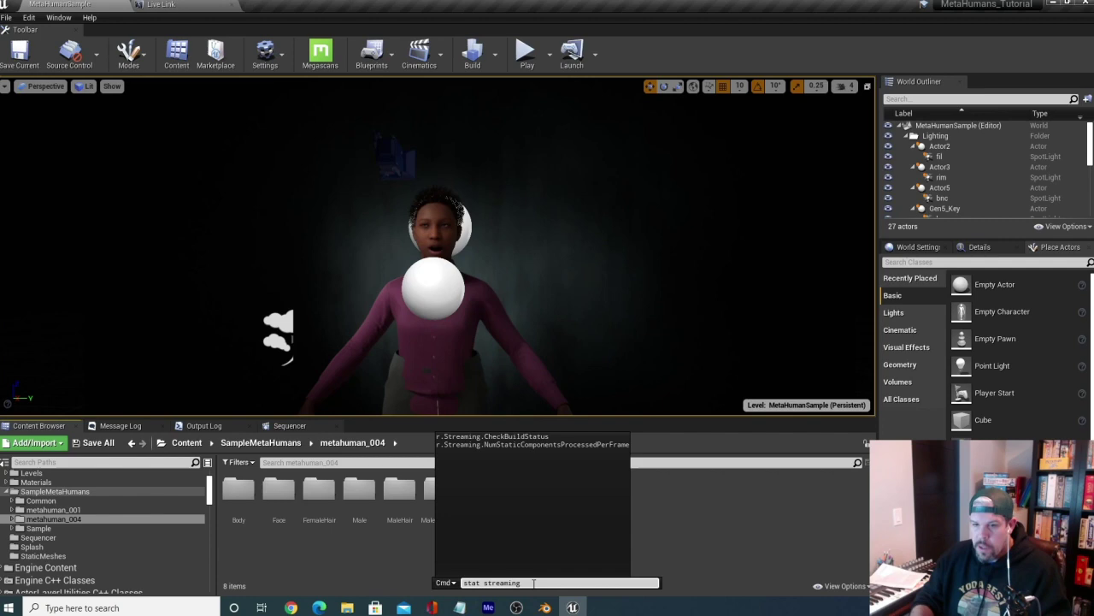
key("Return")
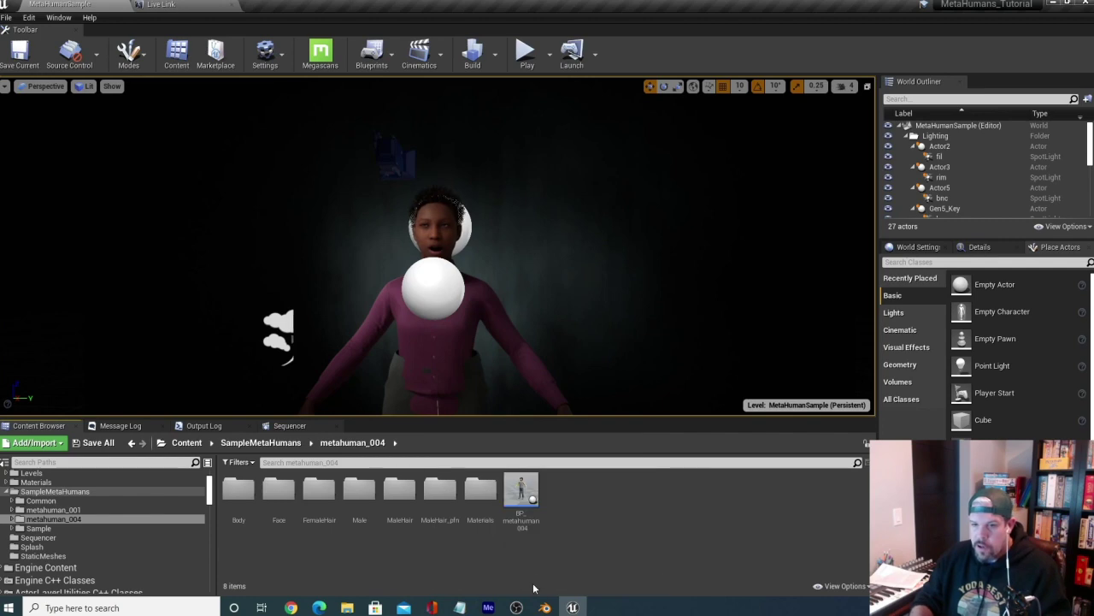
Move the view in on the MetaHuman's face, then check the Live Link source and return to the MetaHumanSample level.
left_click(436, 283)
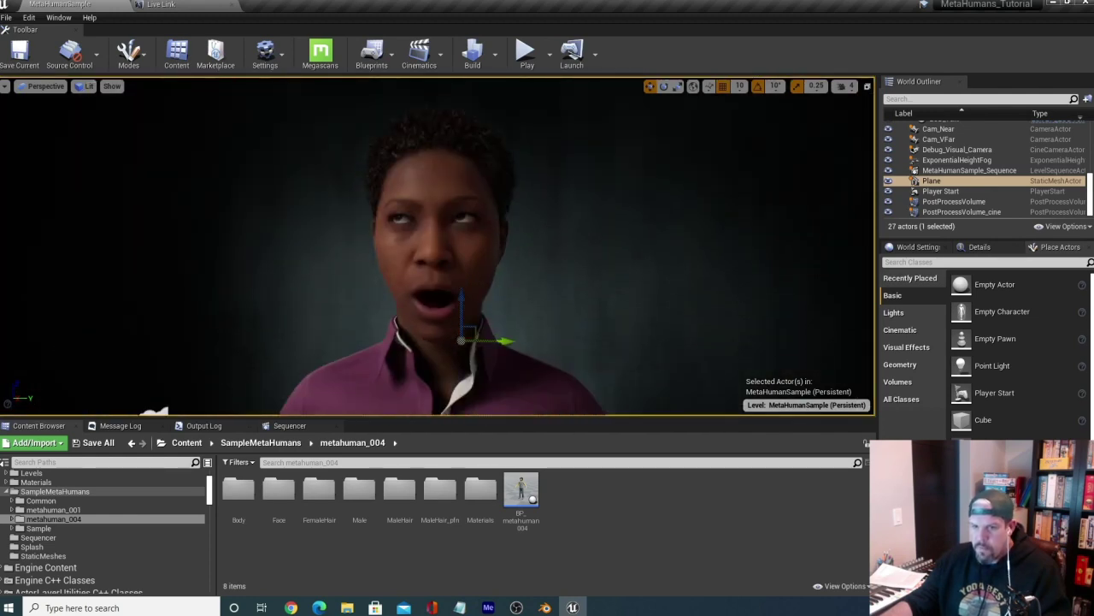
left_click(157, 4)
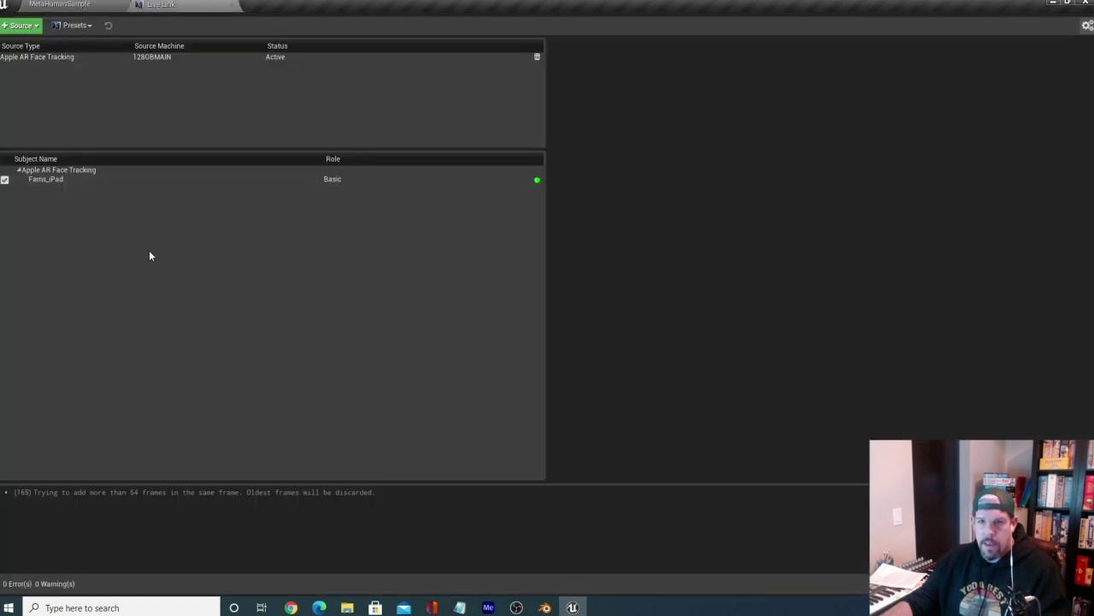
left_click(47, 3)
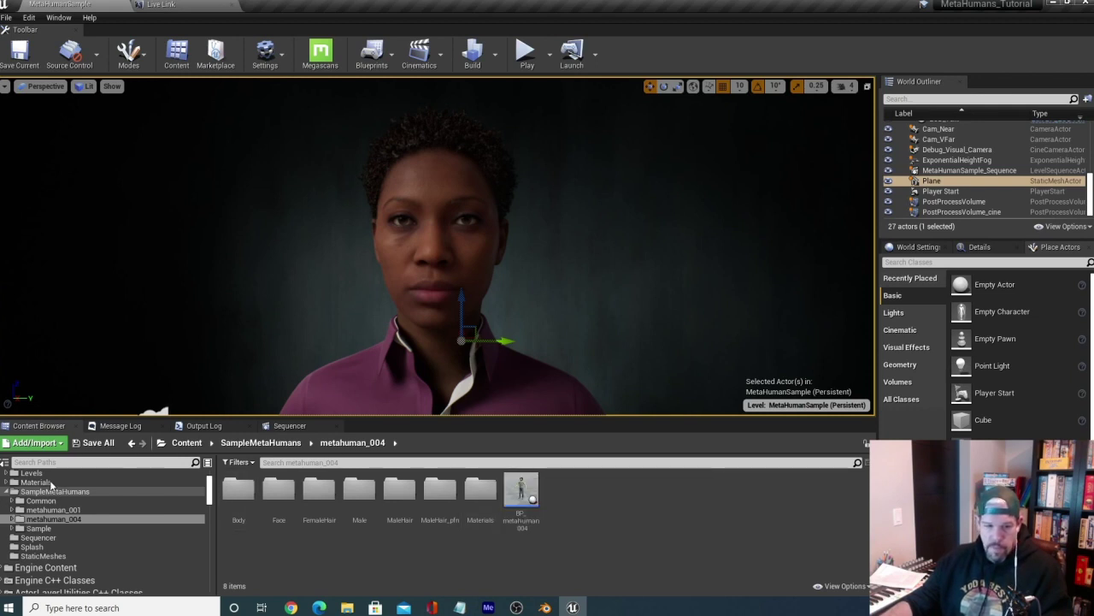
Look through the project's Levels folder for the available maps, including MetaHumanSample and MH_Turntable.
left_click(7, 490)
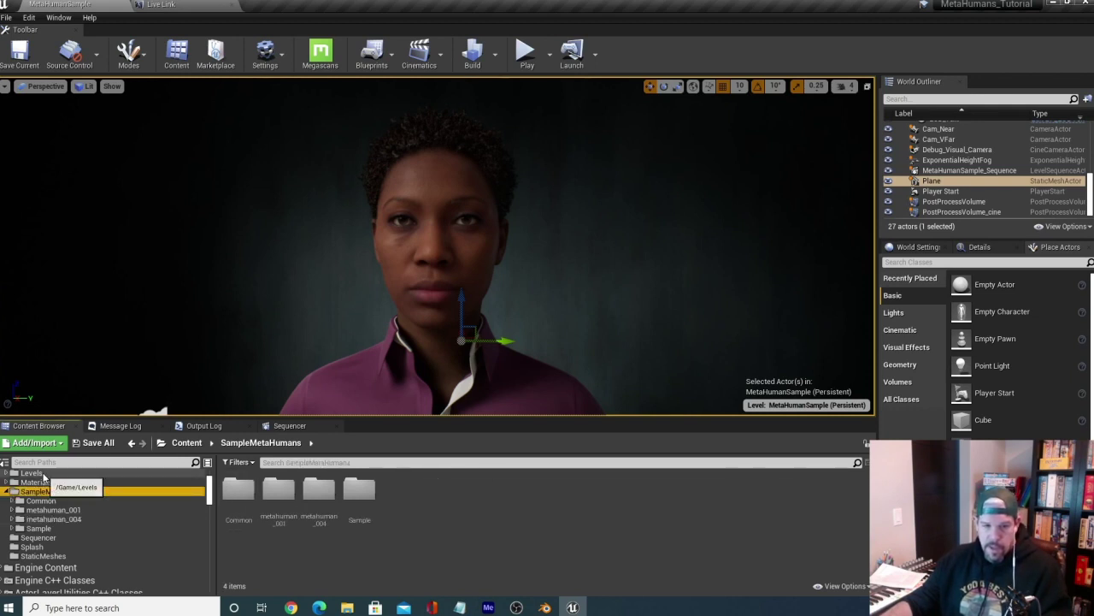
scroll(57, 481, "up", 3)
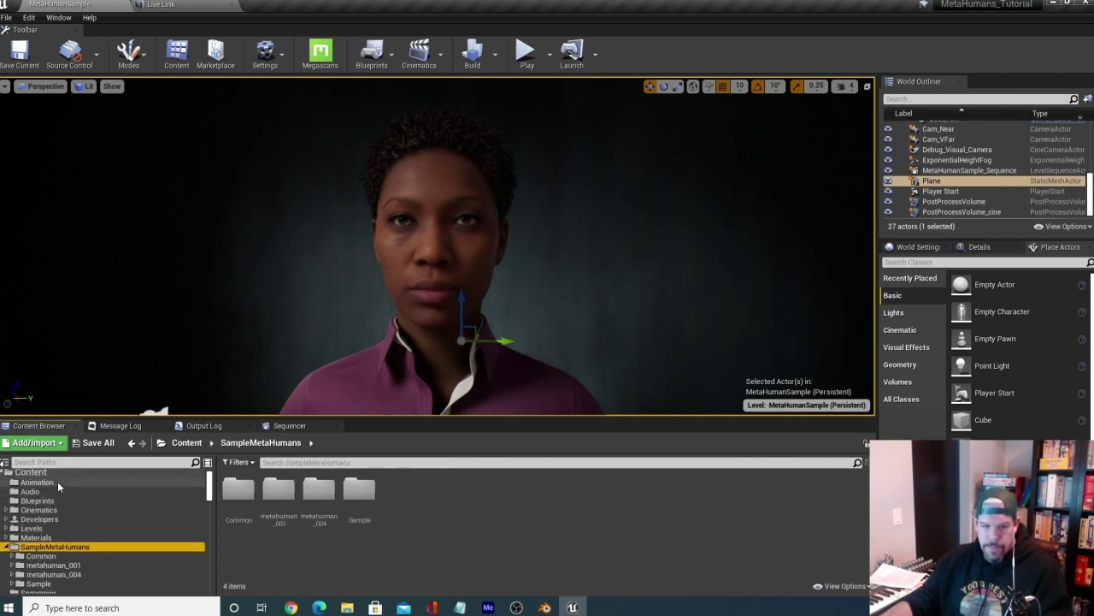
left_click(34, 527)
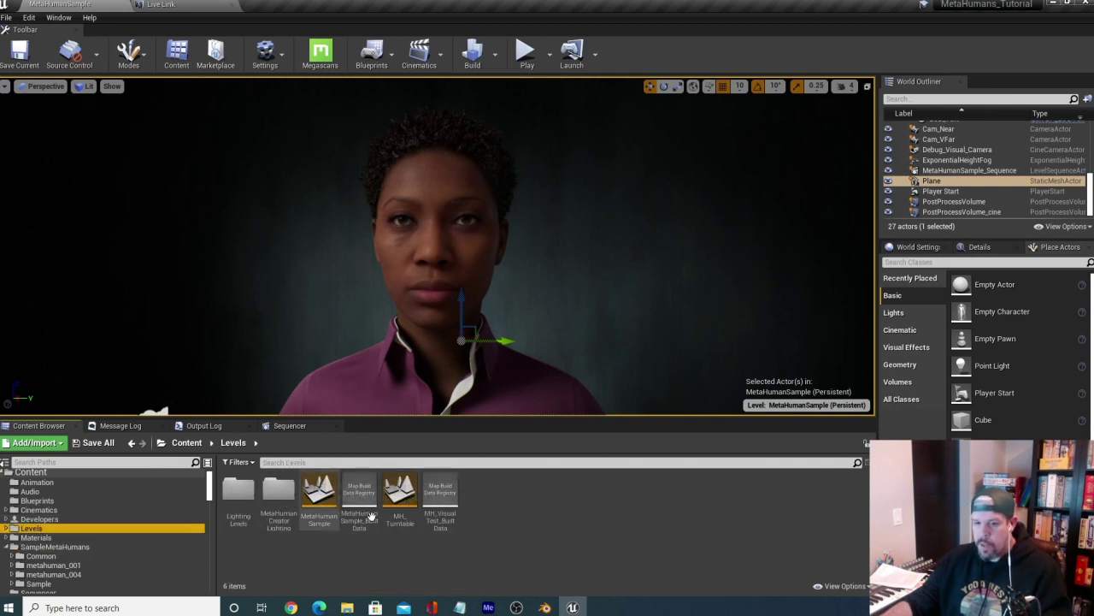
left_click(402, 513)
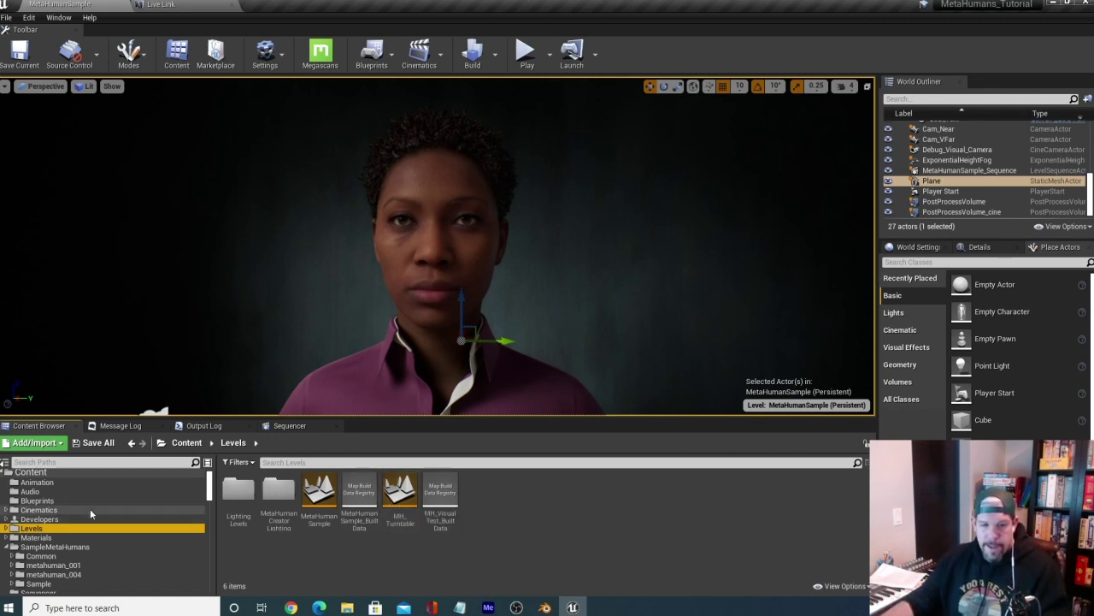
Look inside the Cinematics and StaticMeshes folders, collapsing the SampleMetaHumans folder in the content tree.
scroll(90, 508, "up", 1)
left_click(66, 514)
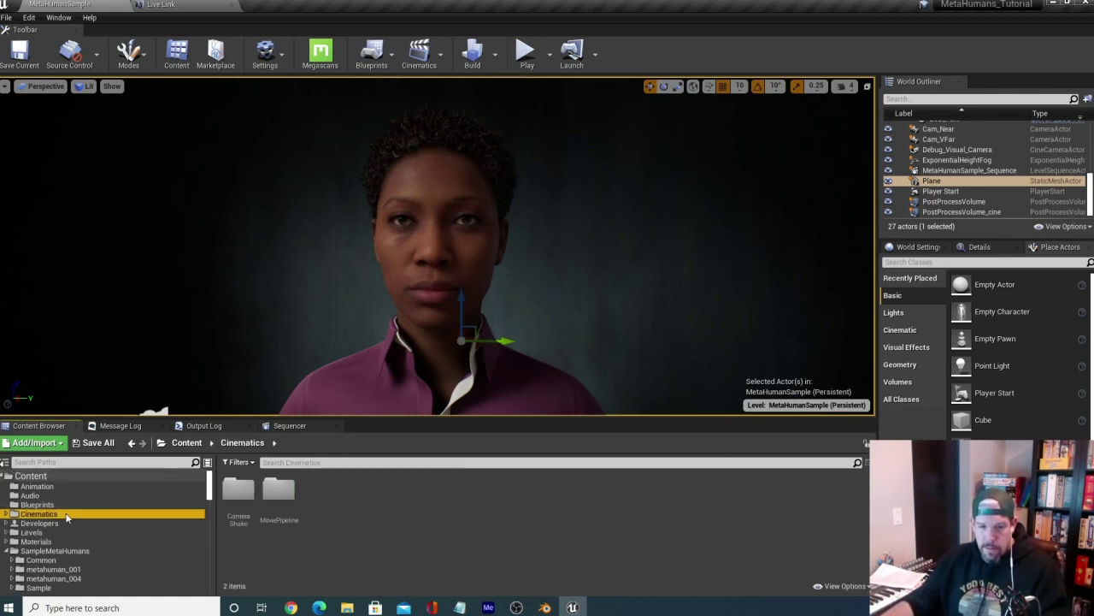
scroll(66, 517, "down", 1)
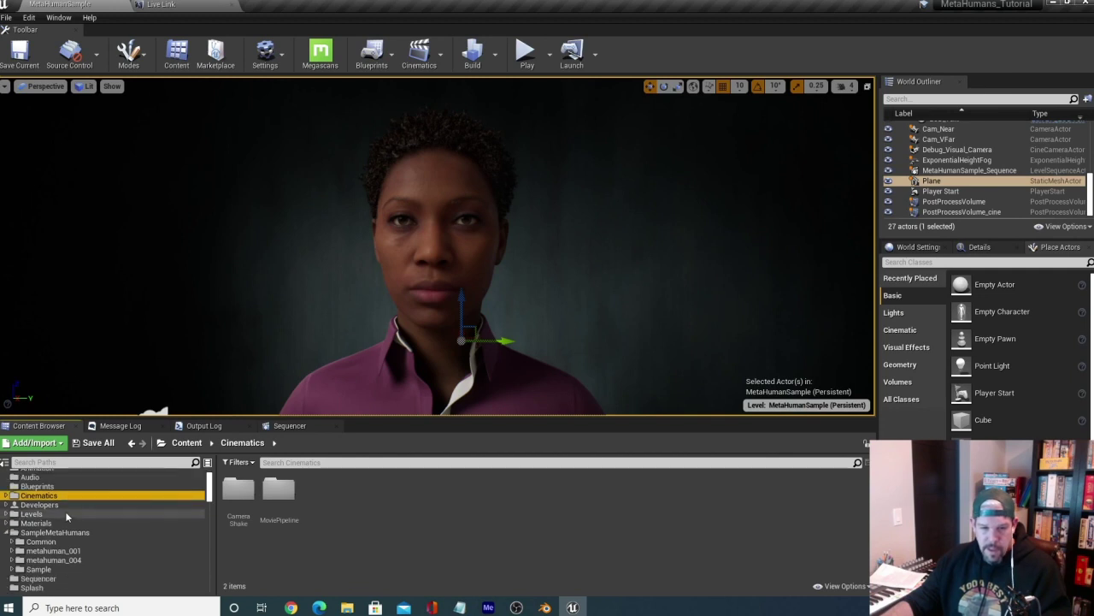
scroll(71, 516, "down", 2)
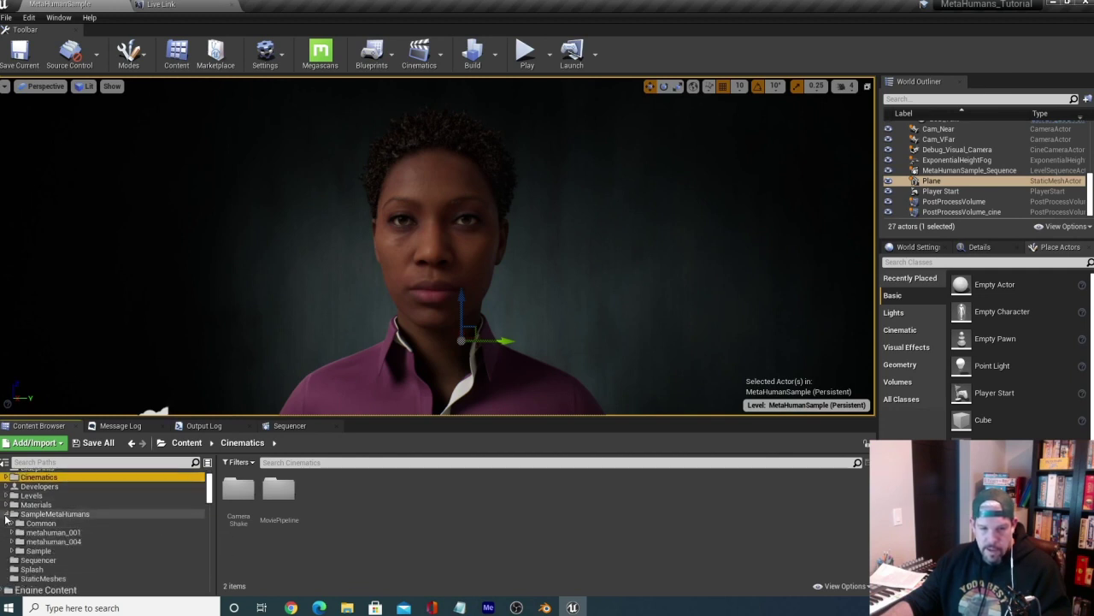
left_click(7, 515)
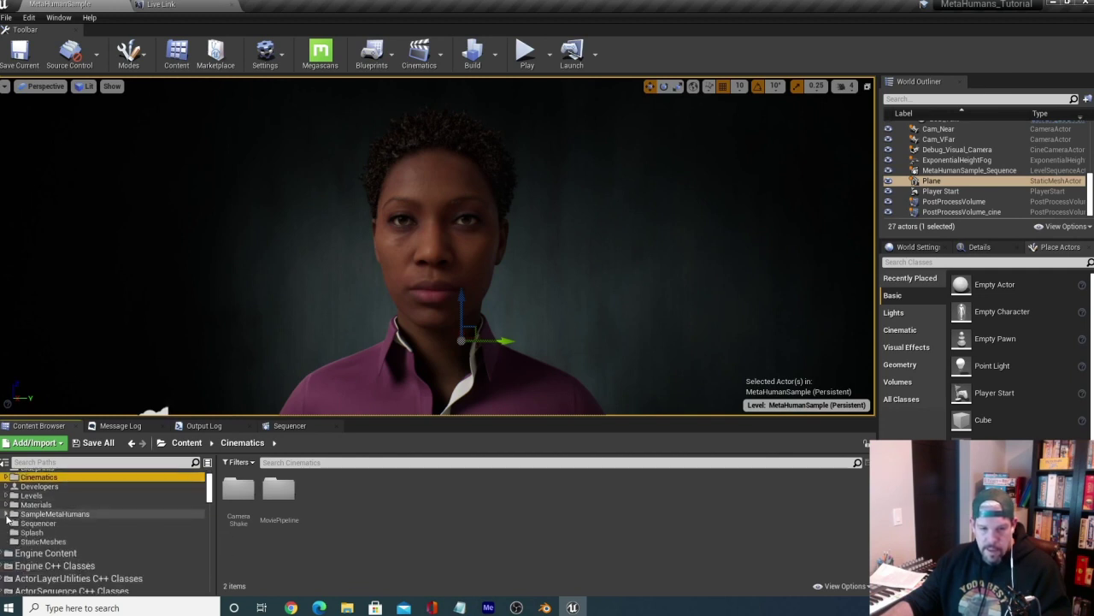
left_click(85, 541)
mouse_move(43, 541)
left_mouse_down()
mouse_move(27, 535)
mouse_move(47, 528)
left_mouse_up()
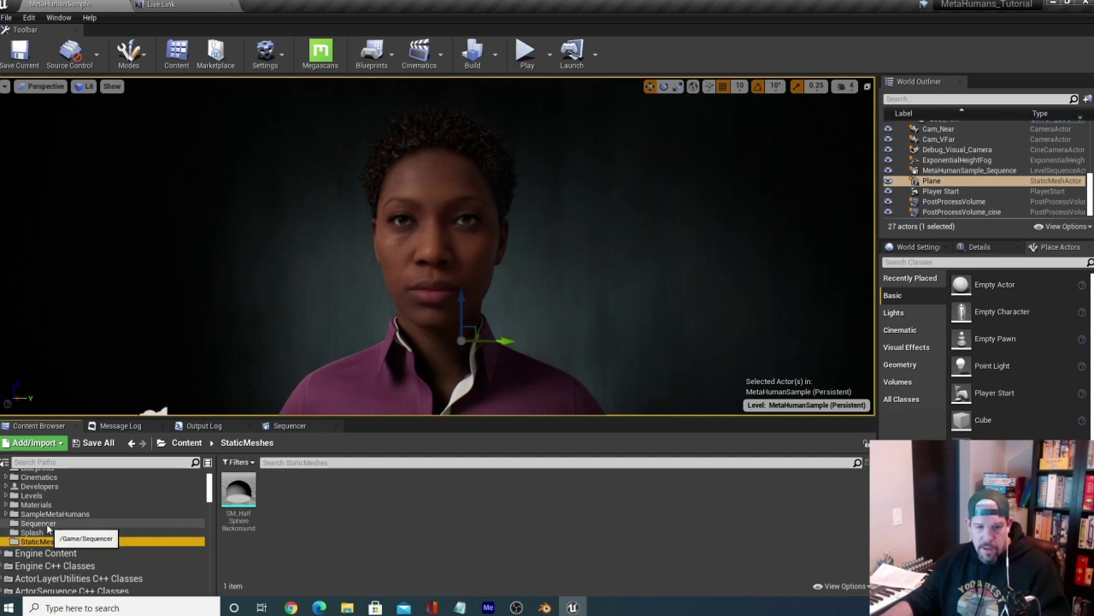
Open MetaHumanSample_Sequence from the project's Sequencer folder and scrub through its timeline, stopping at frame 184.
left_click(47, 523)
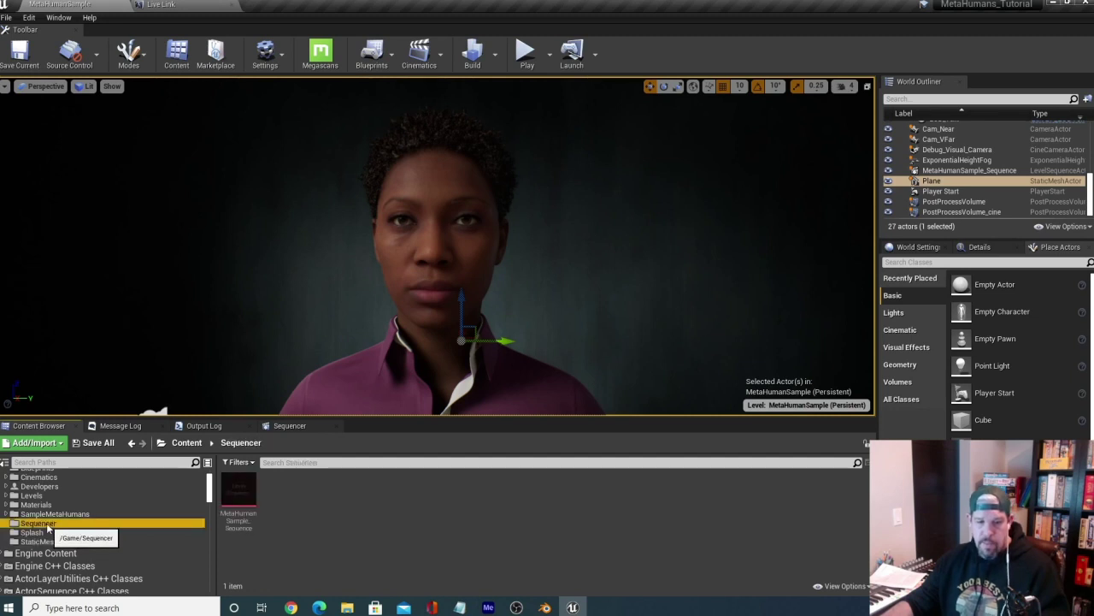
double_click(241, 489)
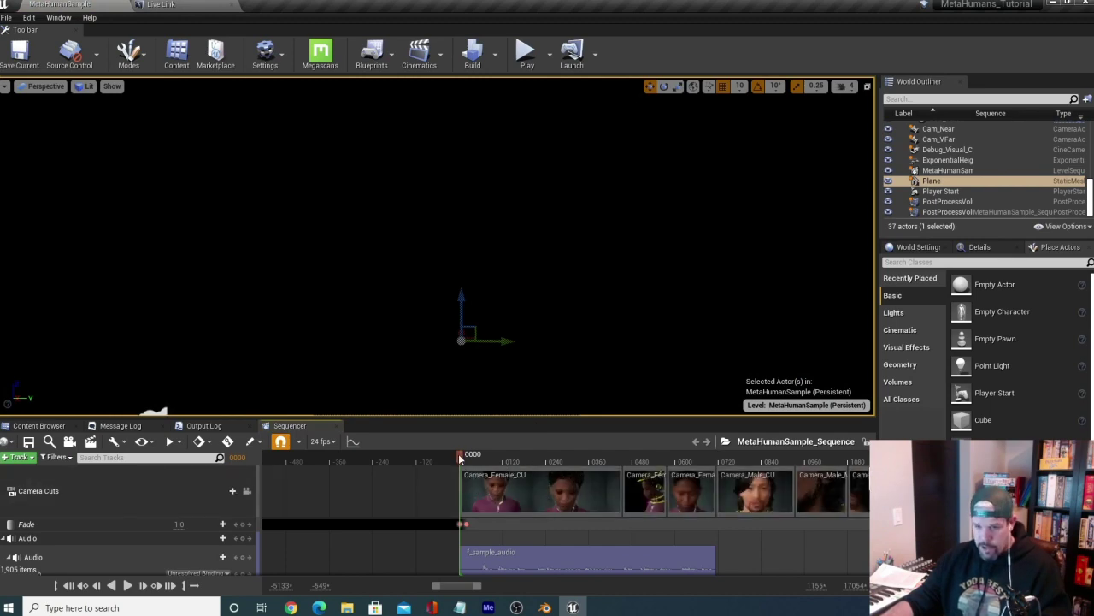
left_click_drag(458, 453, 836, 453)
left_click_drag(583, 445, 525, 440)
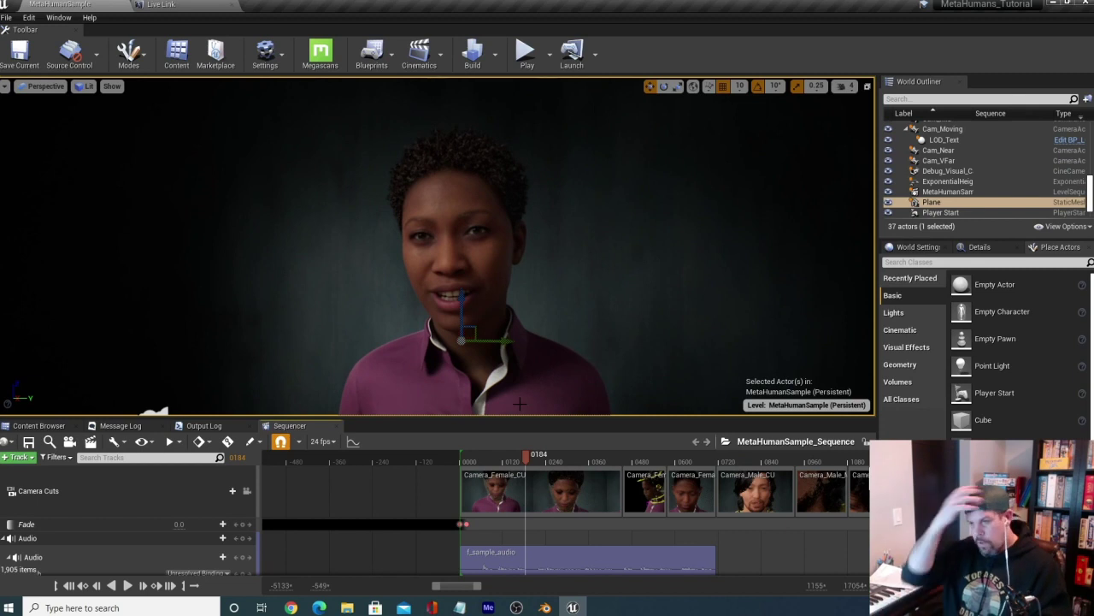
Review where the sequence asset is stored in the project's Sequencer folder, then return to its timeline.
left_click(43, 426)
scroll(71, 525, "up", 2)
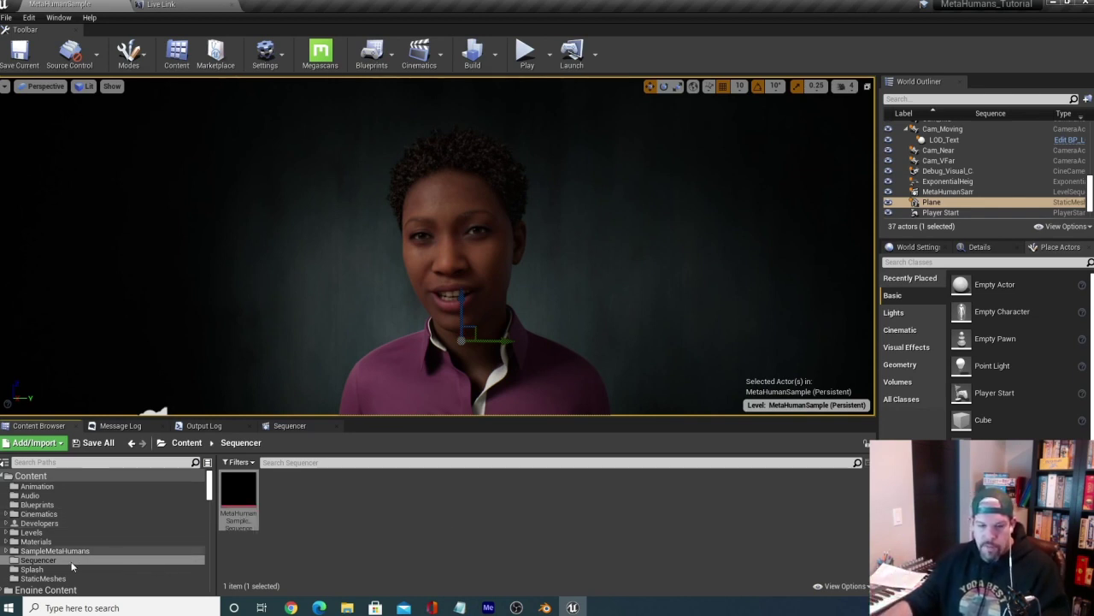
left_click(238, 500)
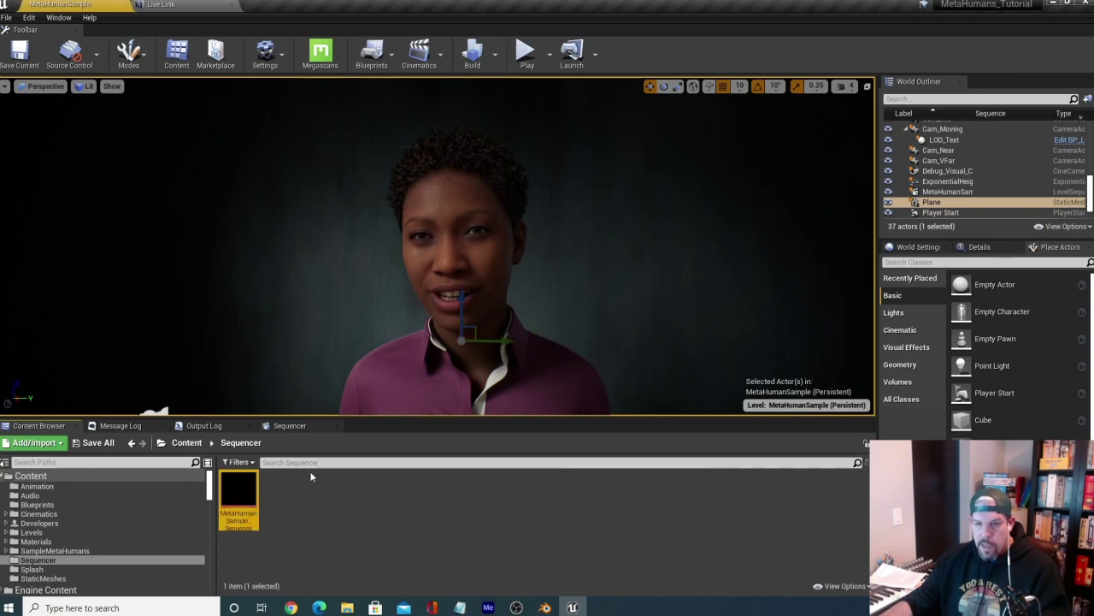
left_click(291, 426)
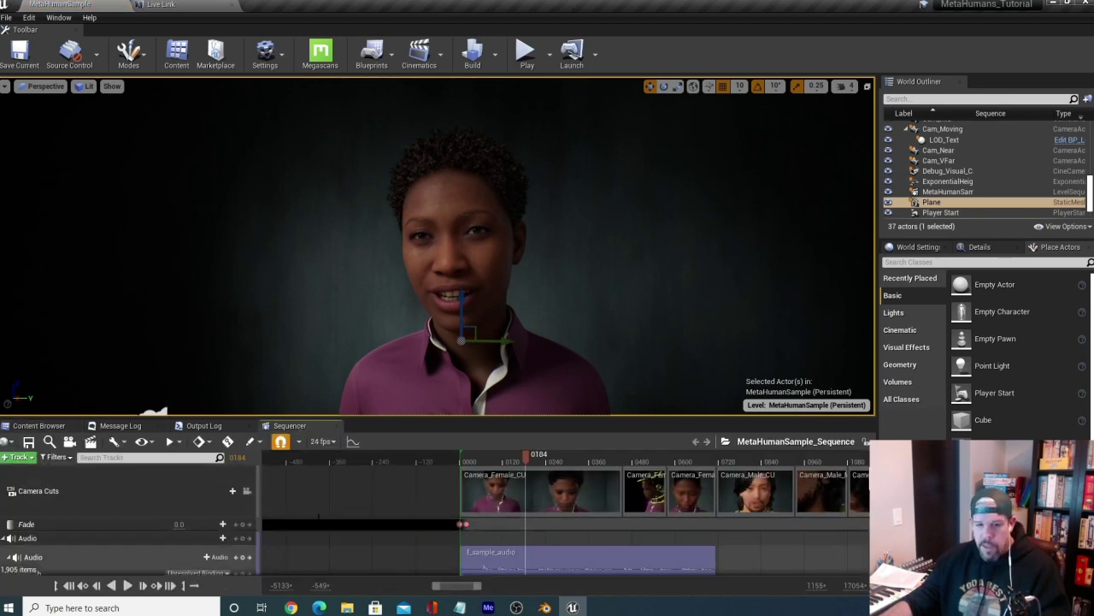
Collapse the Audio, HeadCameras and Lighting groups in the sequence's track list.
scroll(497, 506, "down", 1)
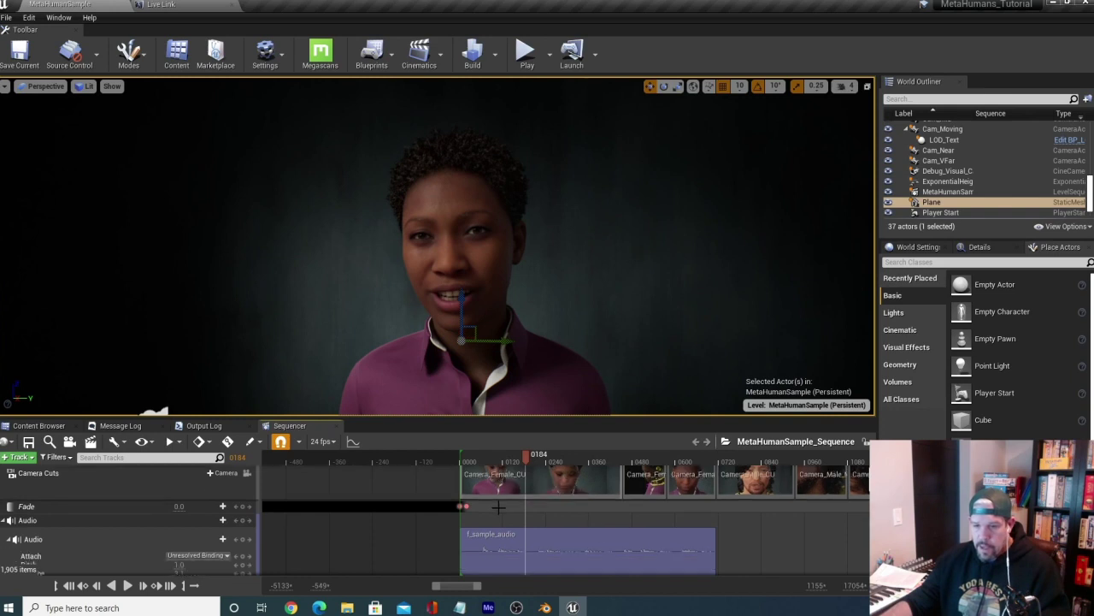
scroll(498, 506, "down", 2)
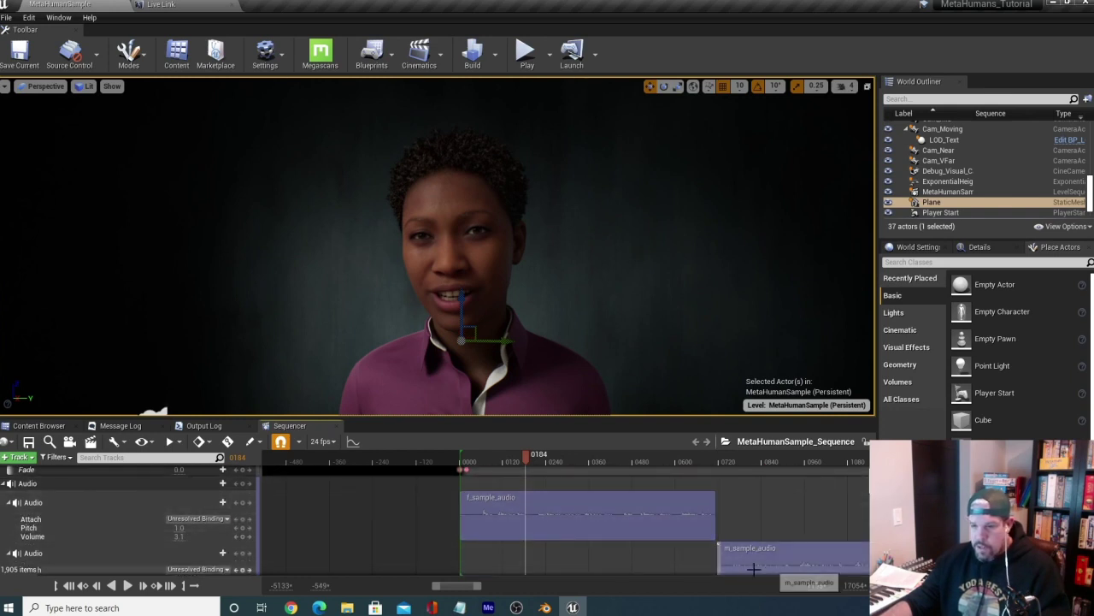
left_click(4, 484)
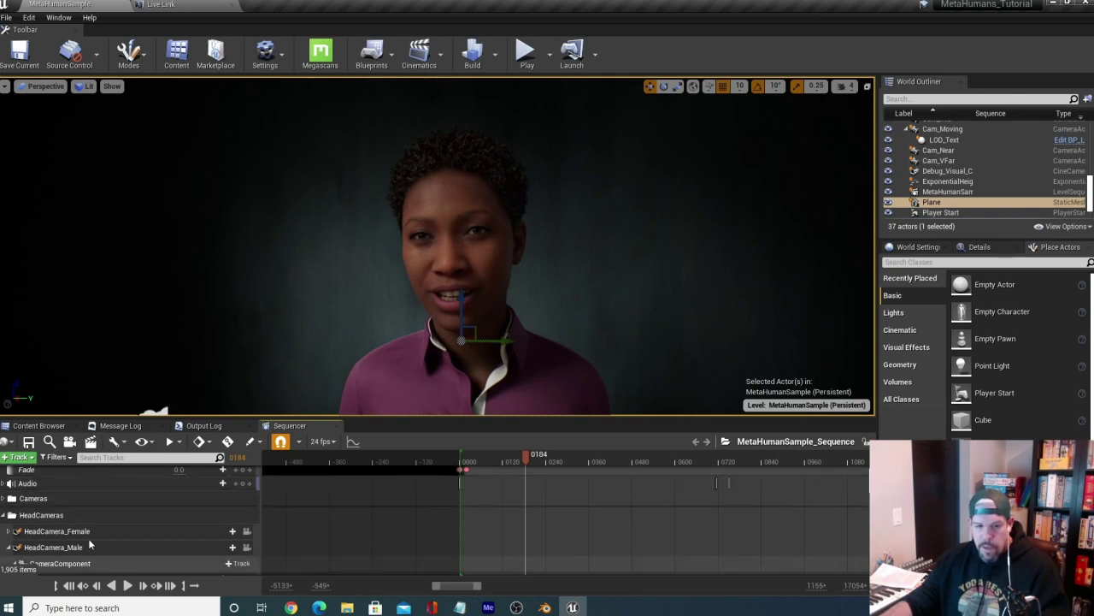
left_click(3, 516)
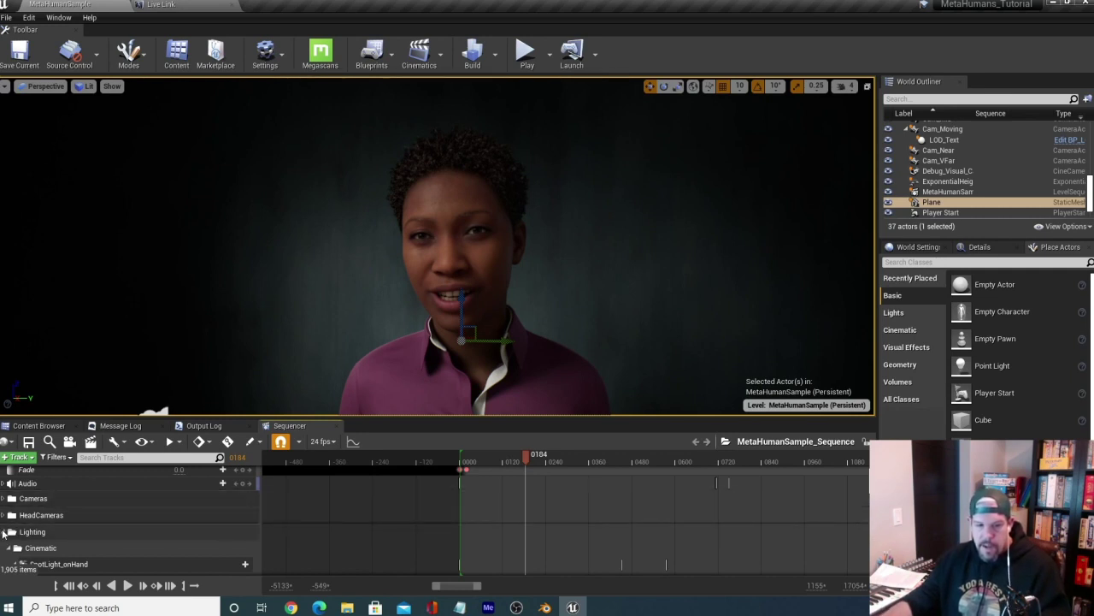
left_click(4, 531)
Select the Characters group in the sequence and collapse its BP_metahuman_004 track.
scroll(109, 504, "down", 2)
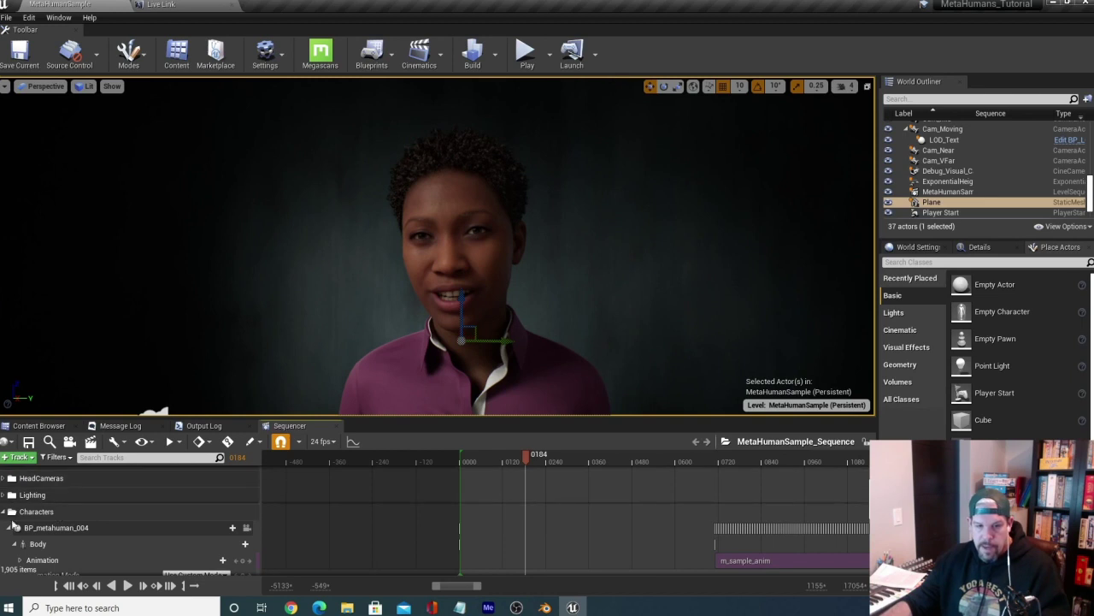
left_click(66, 510)
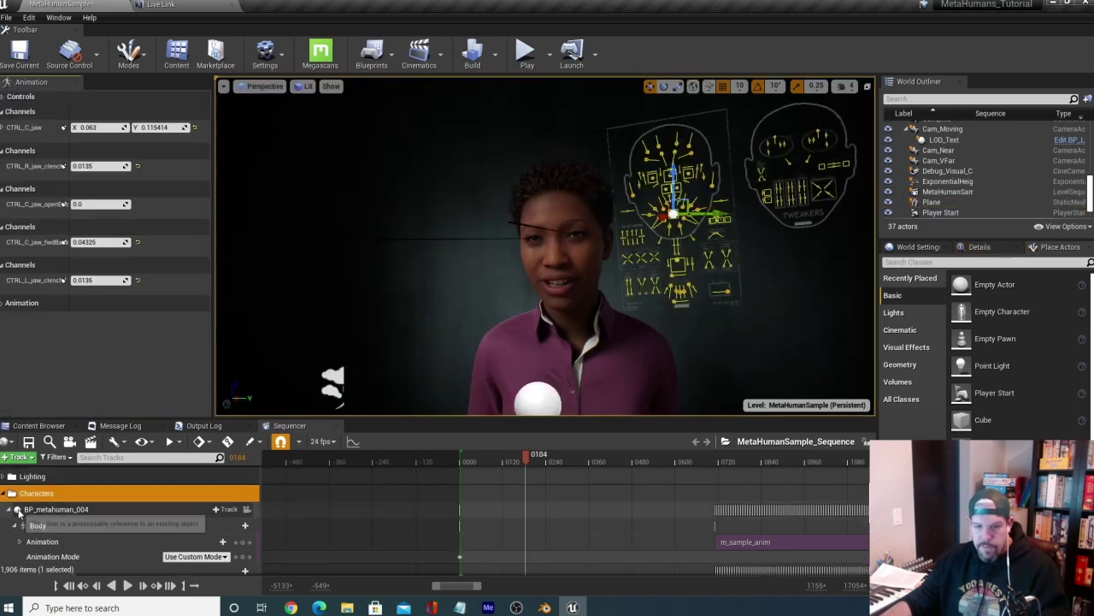
left_click(9, 511)
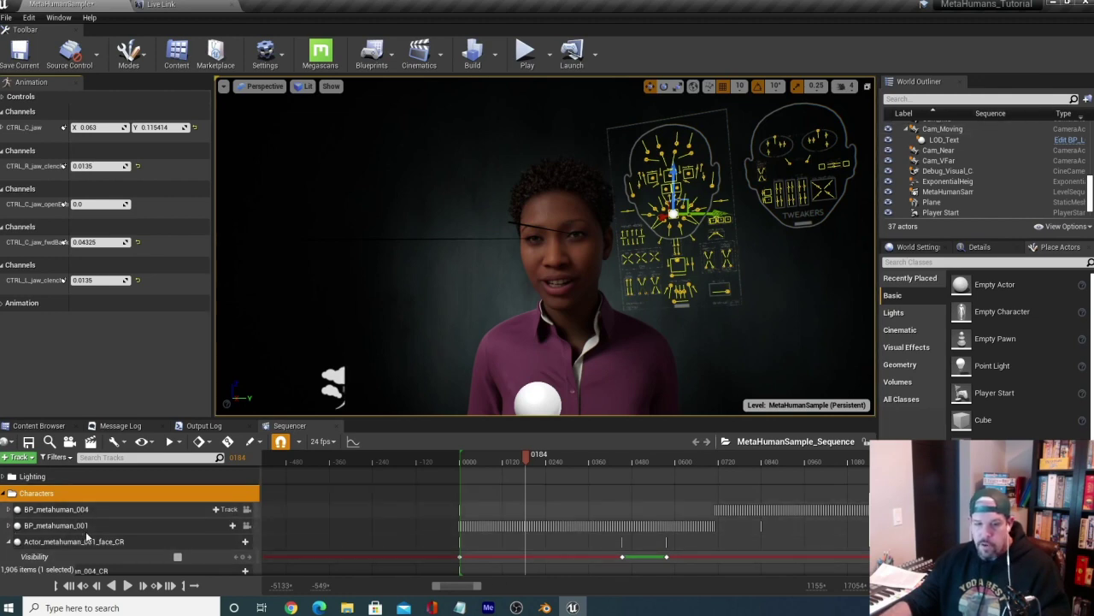
Scrub back and forth through the sequence to examine the character's facial control rig animation, ending at frame 117.
left_click_drag(524, 456, 507, 491)
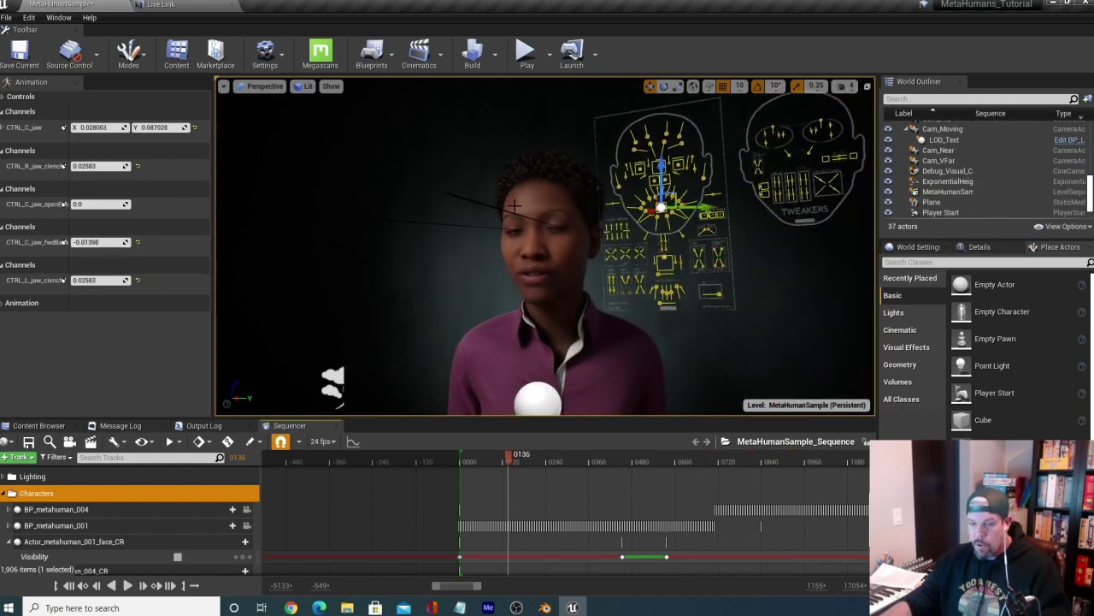
left_click_drag(543, 459, 833, 456)
left_click_drag(680, 478, 504, 480)
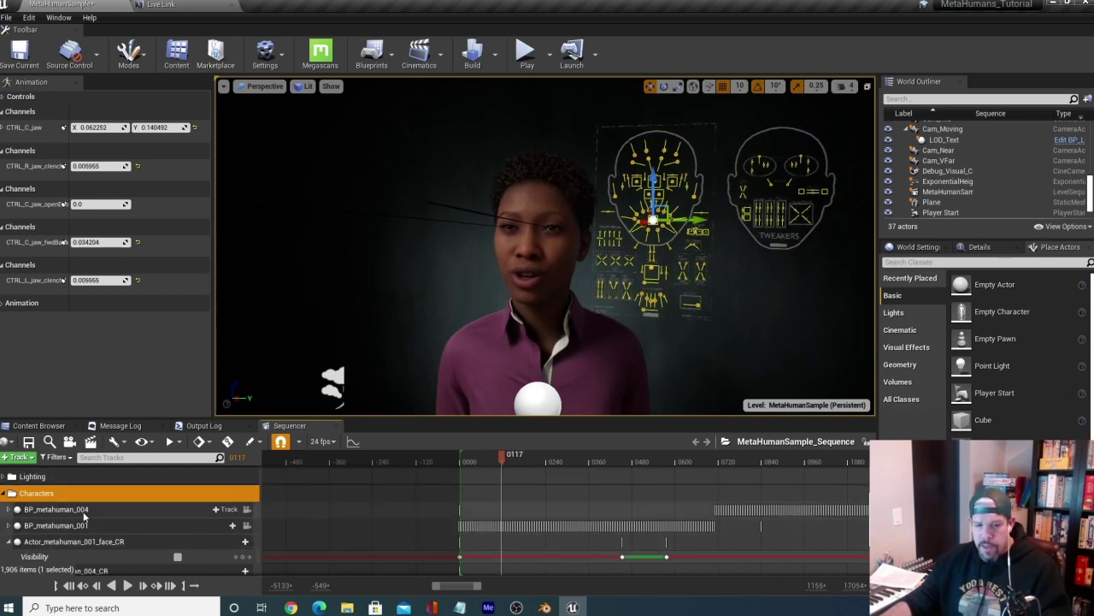
Expand the BP_metahuman_004 track, collapse its Body and Face sub-tracks, review the Transform channels, and select the Body track.
left_click(8, 510)
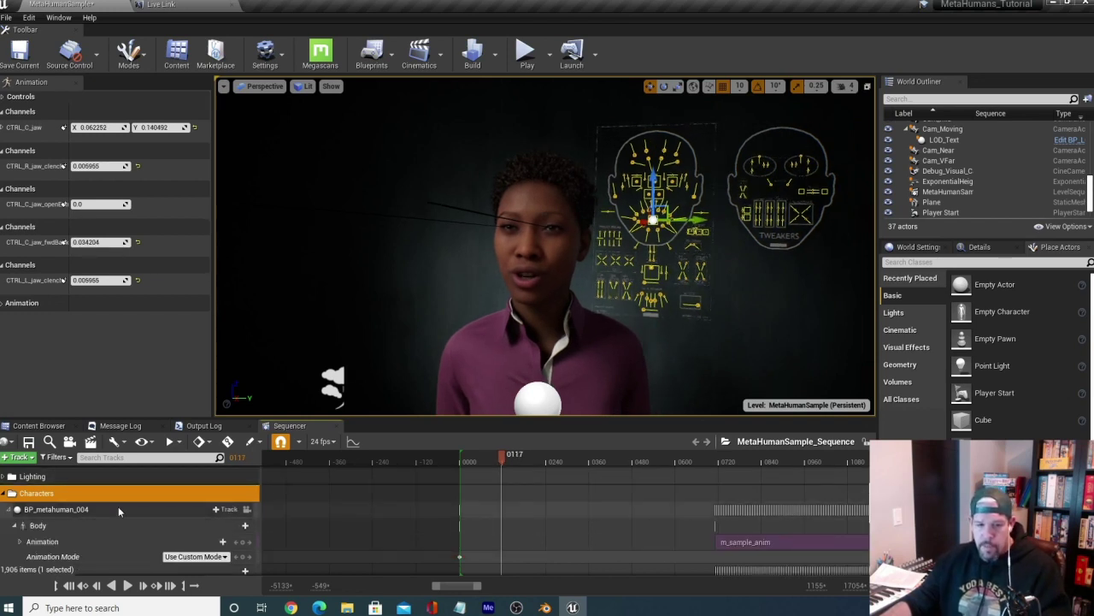
scroll(118, 507, "down", 2)
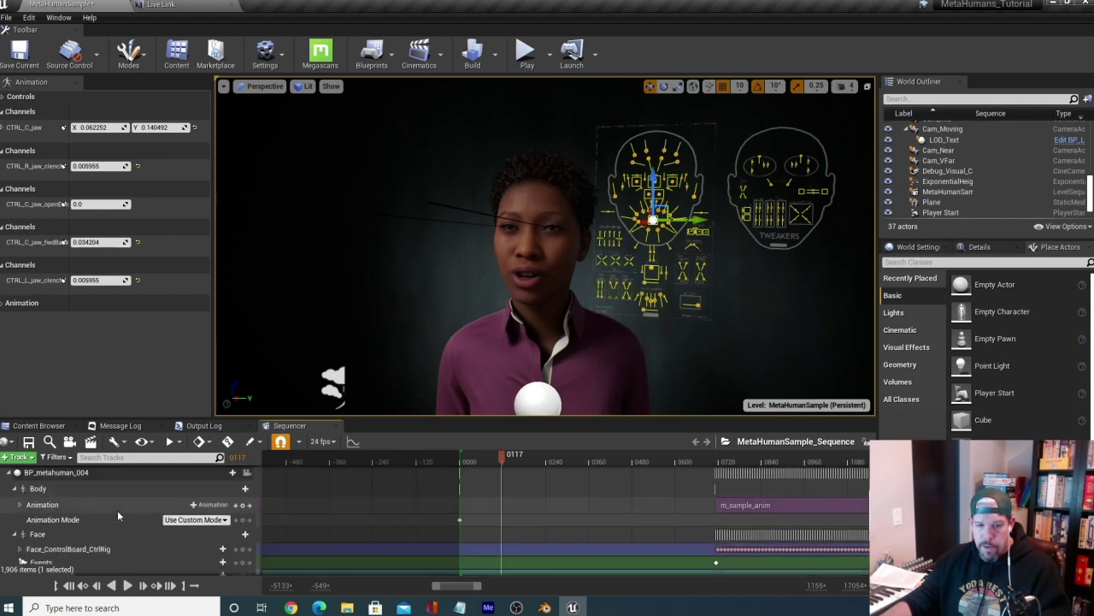
left_click(14, 489)
left_click(14, 506)
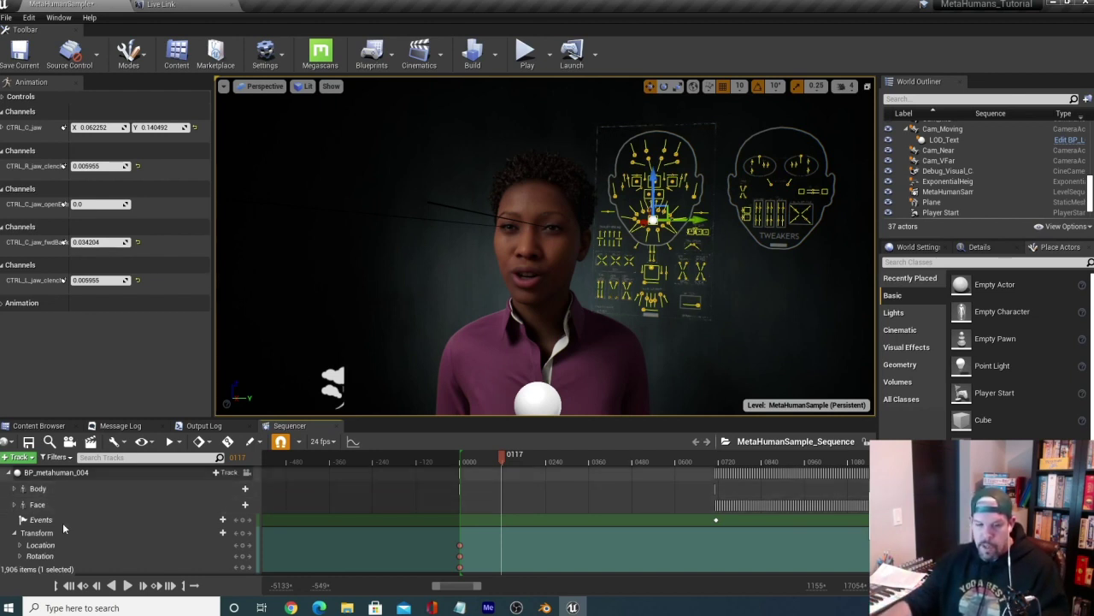
scroll(62, 518, "down", 2)
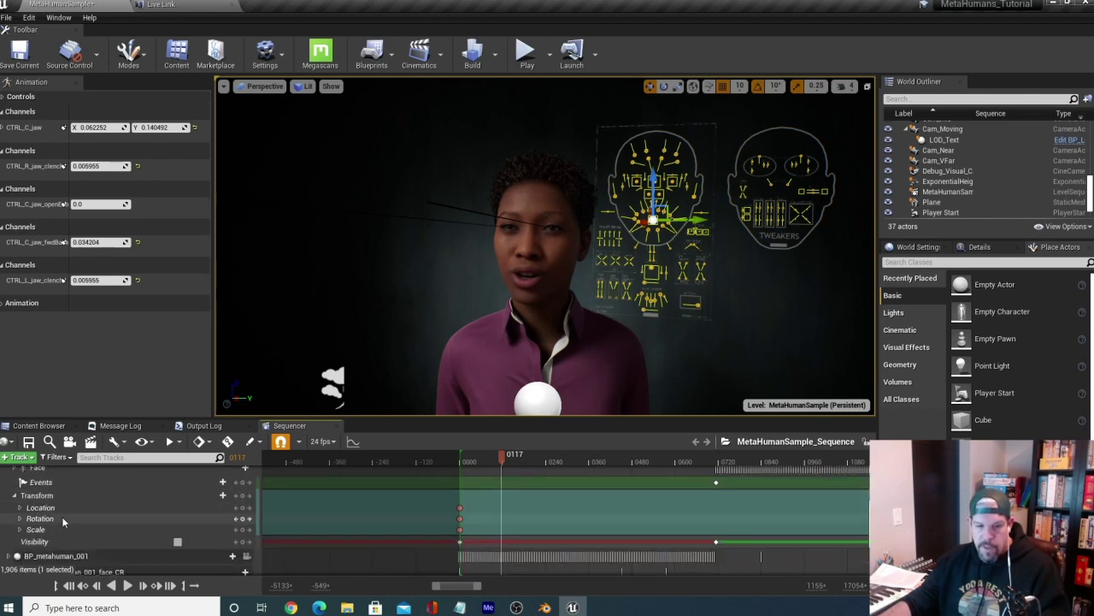
scroll(62, 516, "up", 3)
left_click(16, 507)
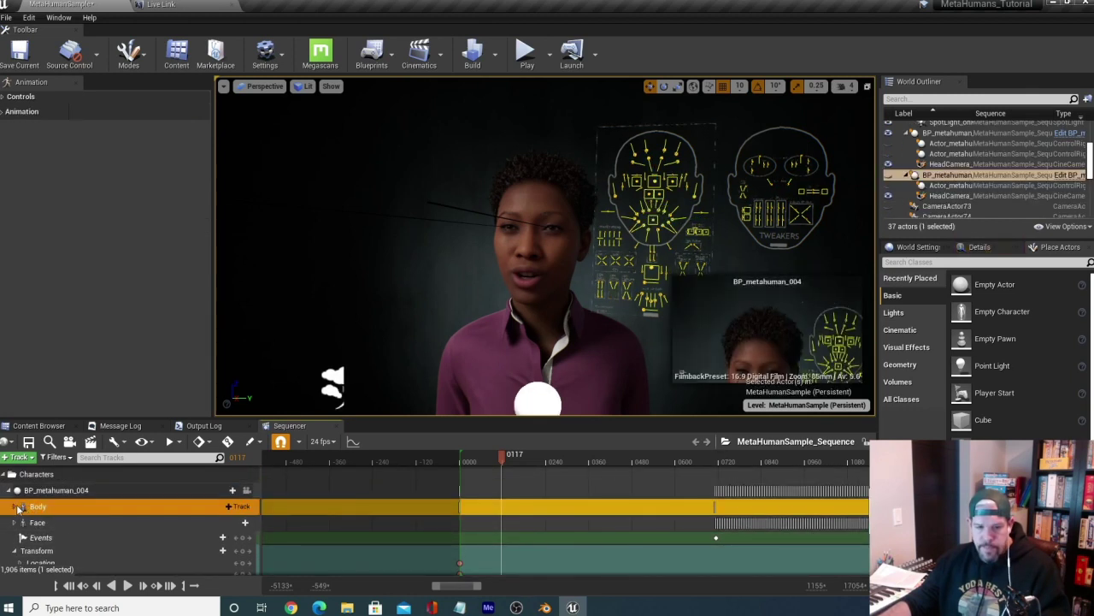
Review the Body track's animation entries and the Transform channels, then collapse the Body and BP_metahuman_004 tracks.
scroll(415, 534, "down", 2)
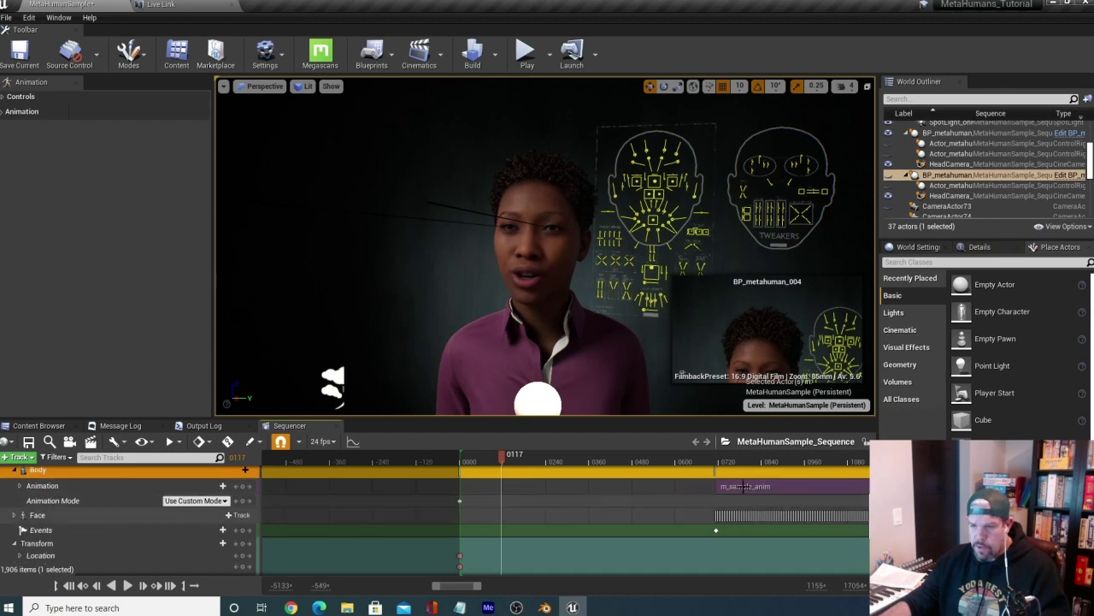
scroll(34, 513, "up", 2)
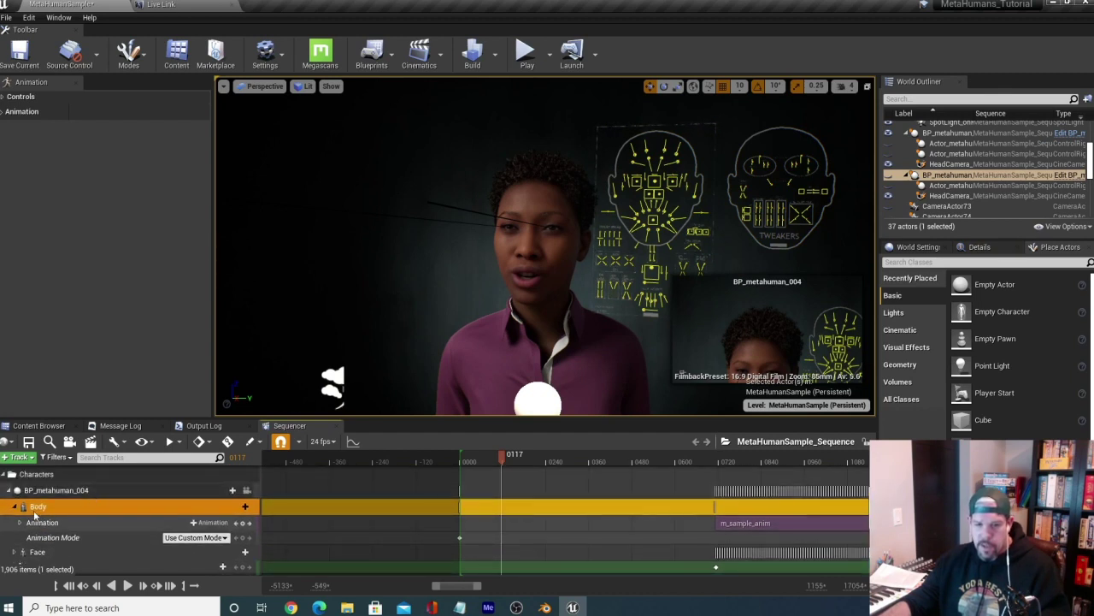
left_click(15, 508)
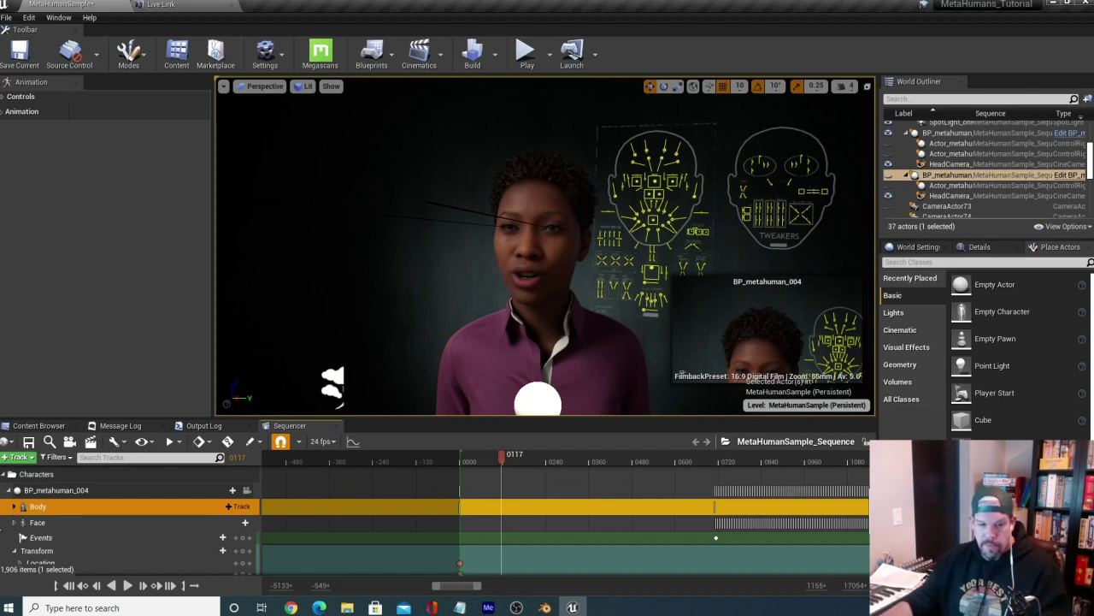
scroll(98, 509, "down", 3)
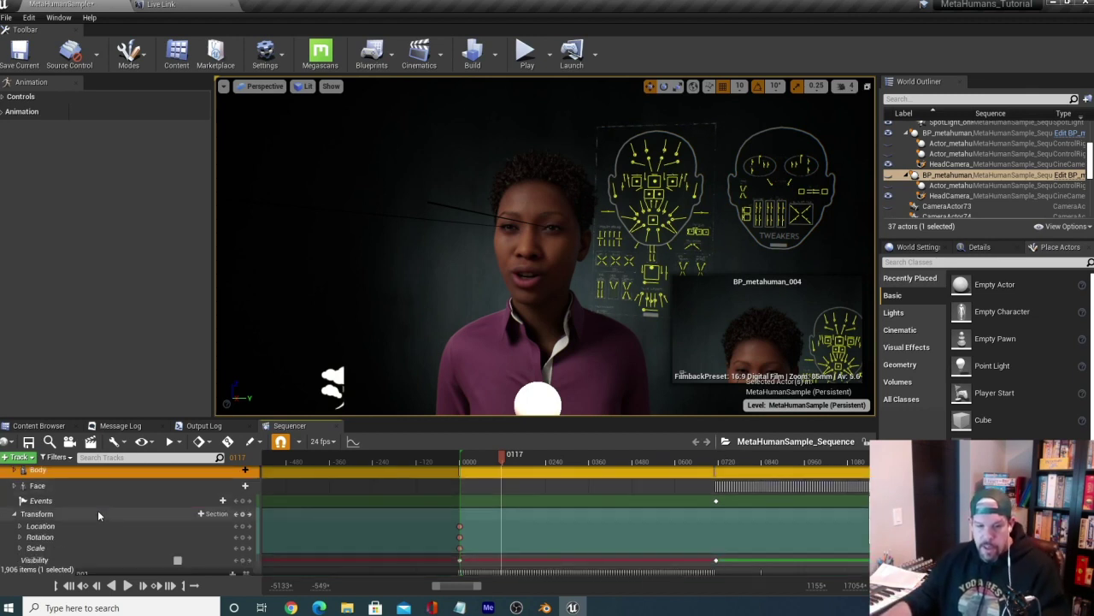
scroll(97, 506, "up", 3)
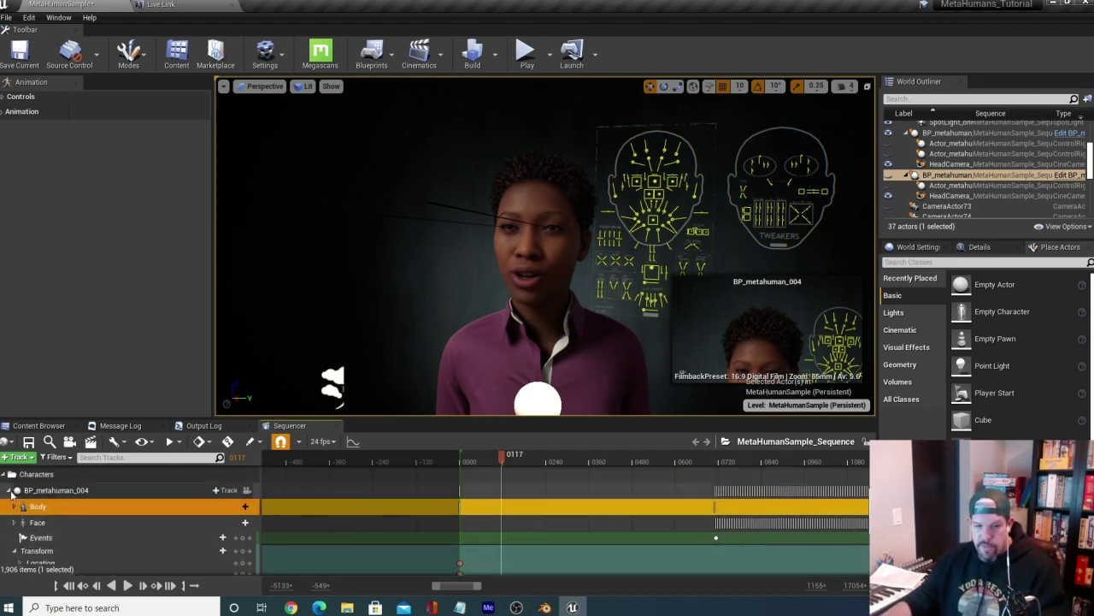
left_click(9, 490)
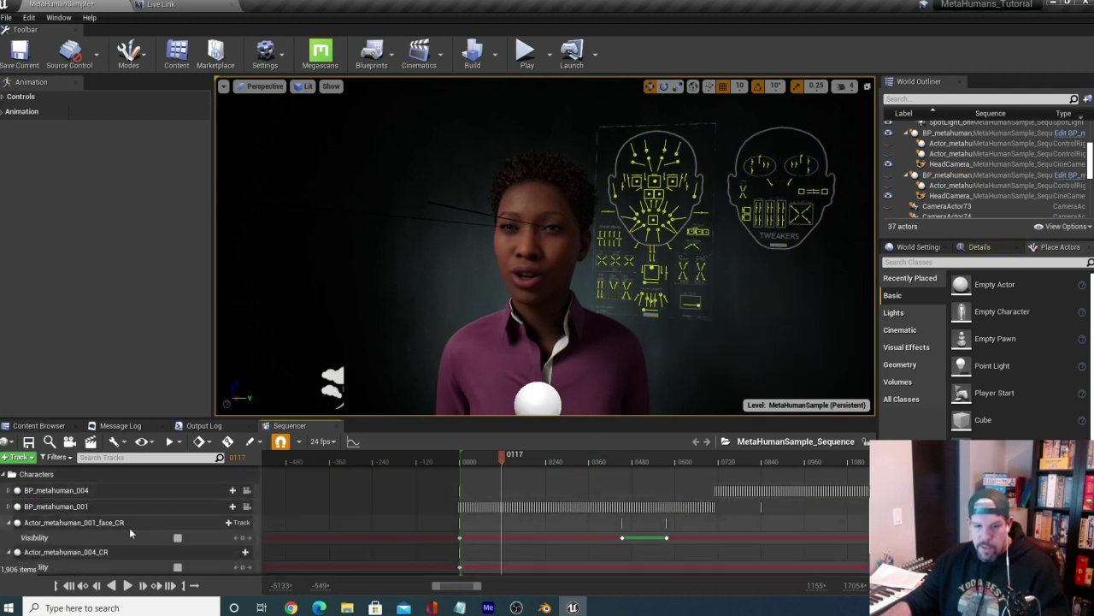
Collapse the Actor_metahuman_001_face_CR, Actor_metahuman_004_CR and Actor_metahuman_001_body_CR tracks in the Characters group.
scroll(129, 527, "up", 2)
scroll(126, 521, "down", 3)
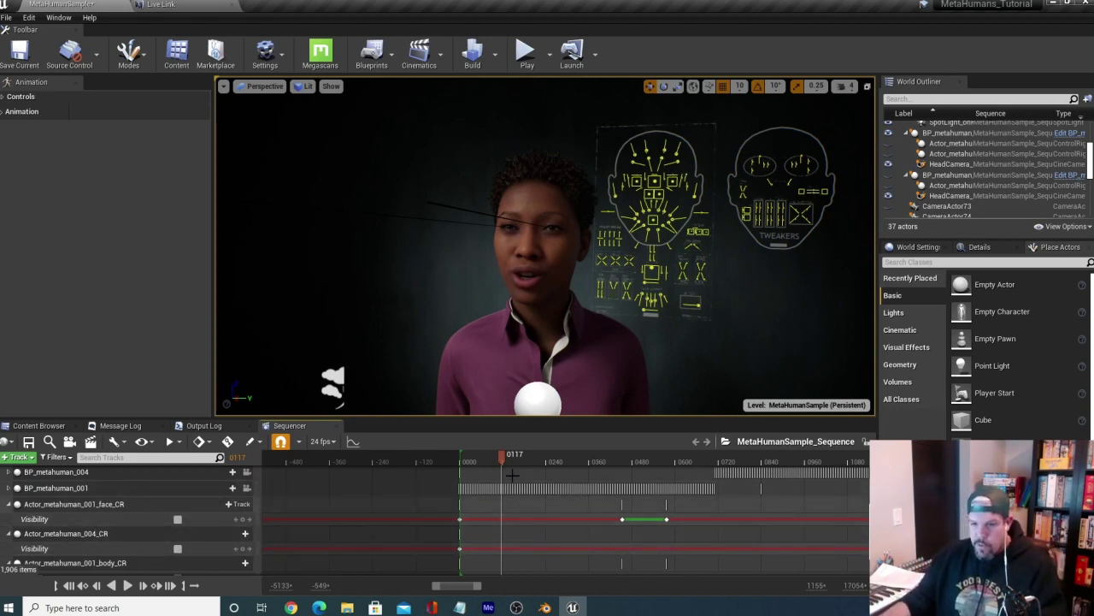
left_click(10, 504)
left_click(9, 520)
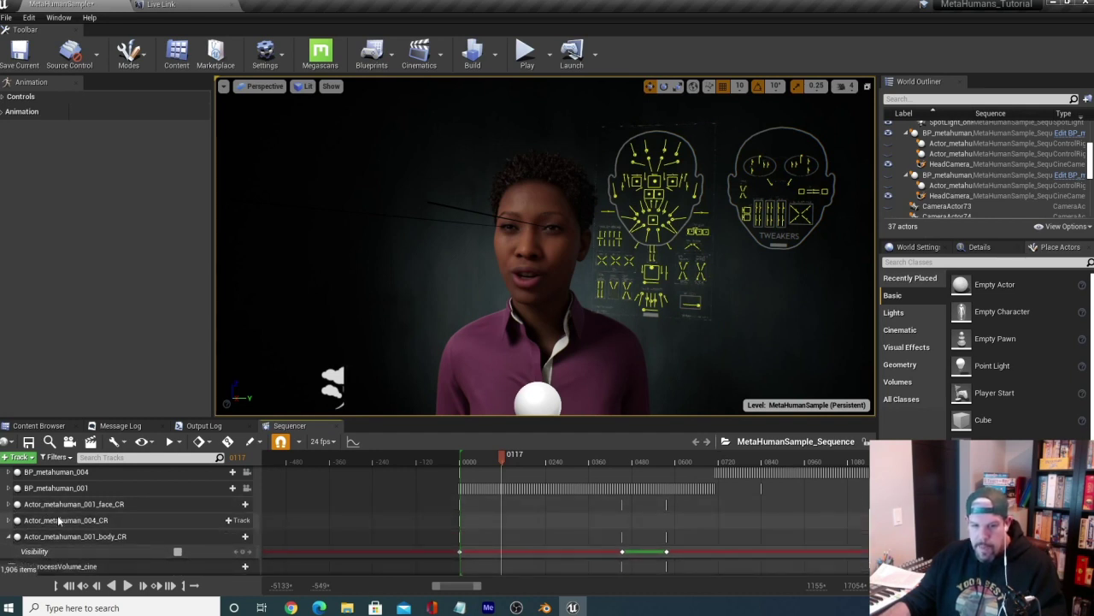
left_click(8, 536)
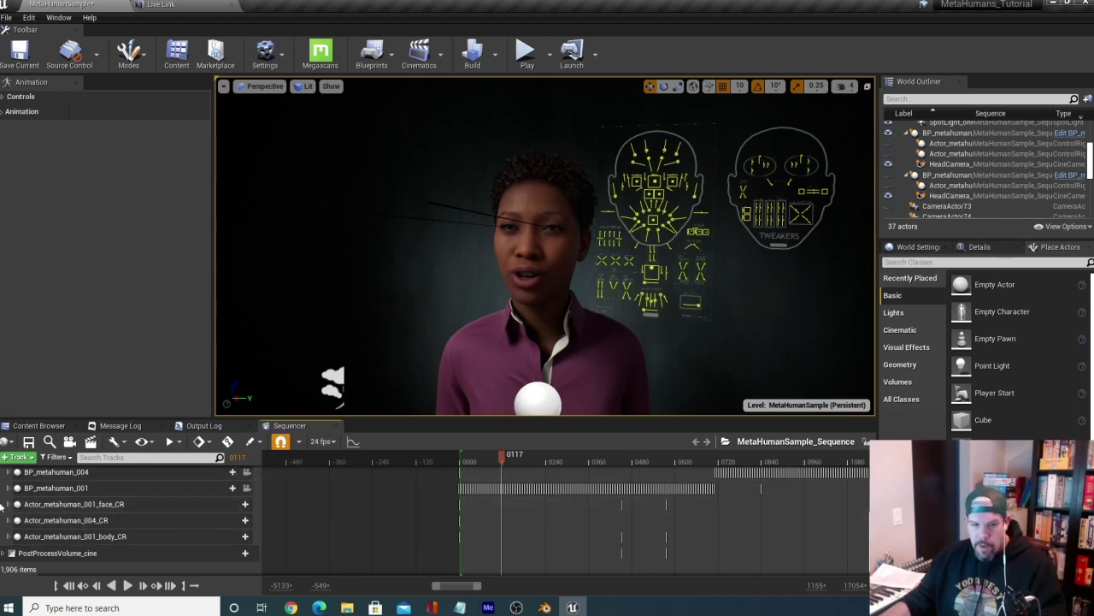
Select and expand the Actor_metahuman_001_face_CR track, then scrub to frame 525 to examine its visibility range.
left_click(72, 506)
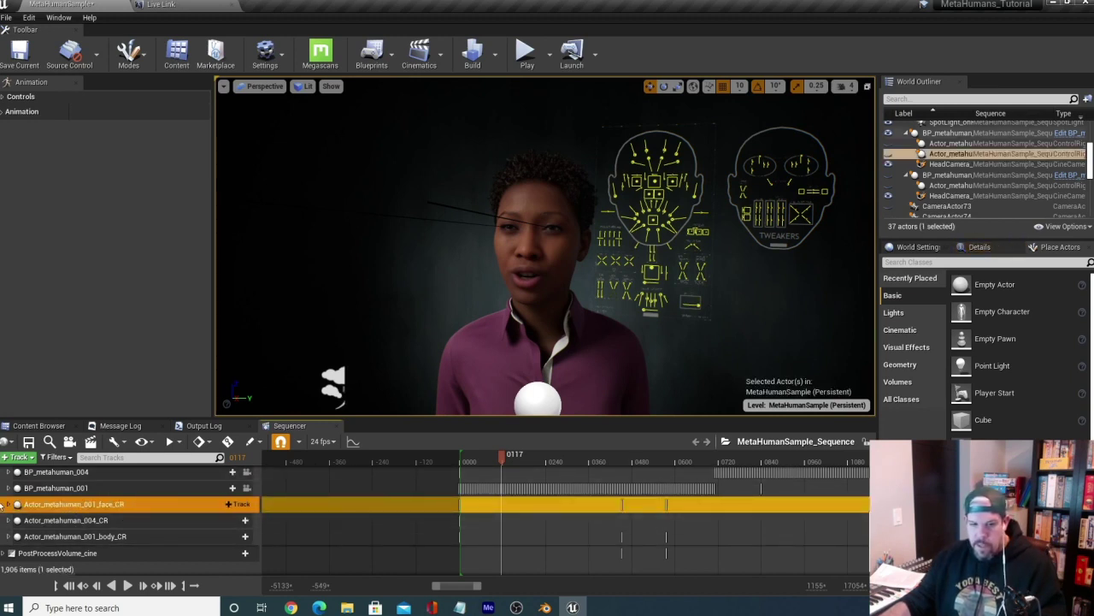
left_click(8, 504)
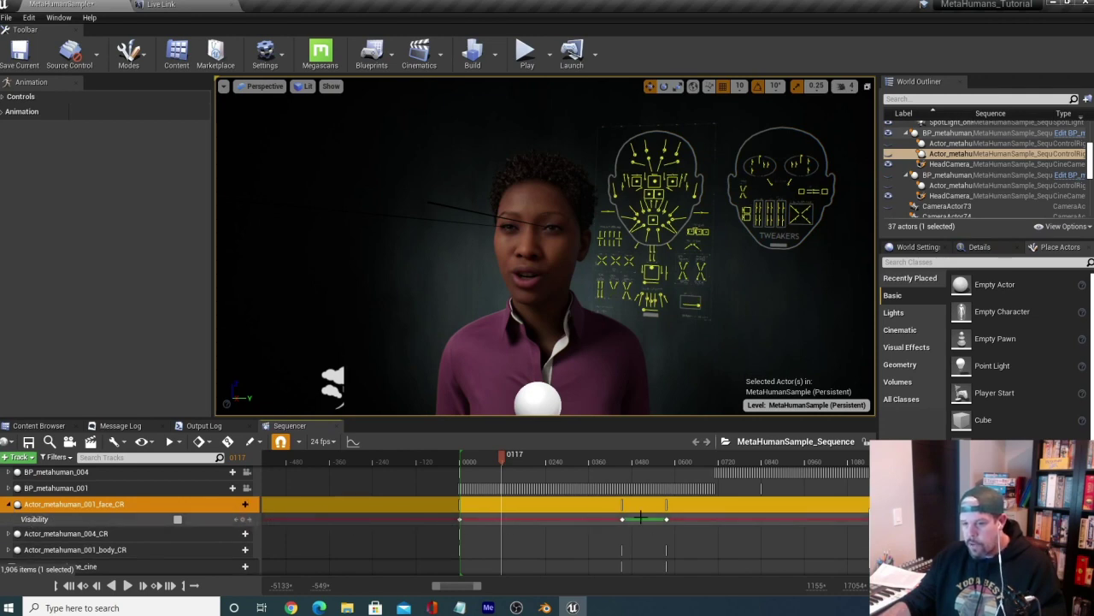
left_click_drag(503, 458, 648, 459)
left_click(609, 459)
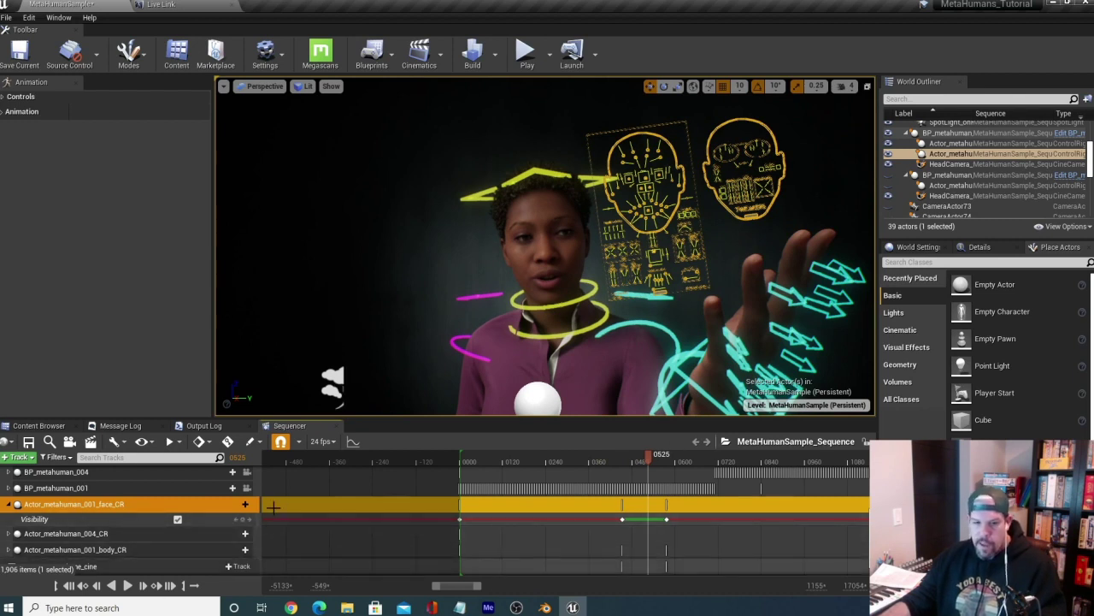
Key the visibility of Actor_metahuman_001_face_CR and Actor_metahuman_004_CR as off at frame 525.
left_click(177, 520)
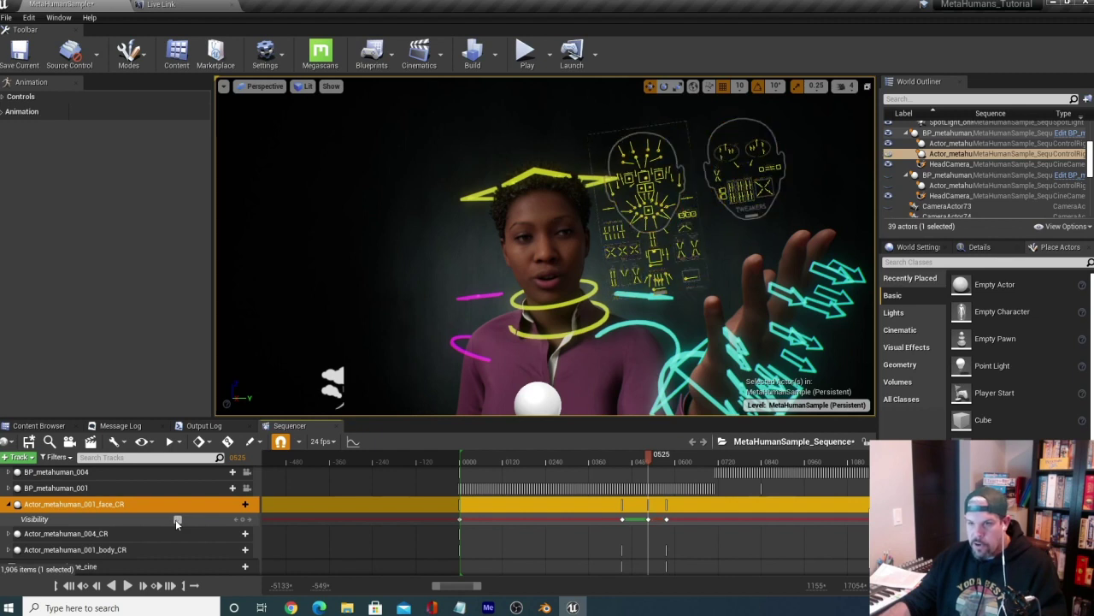
left_click(177, 520)
left_click(177, 520)
left_click(7, 534)
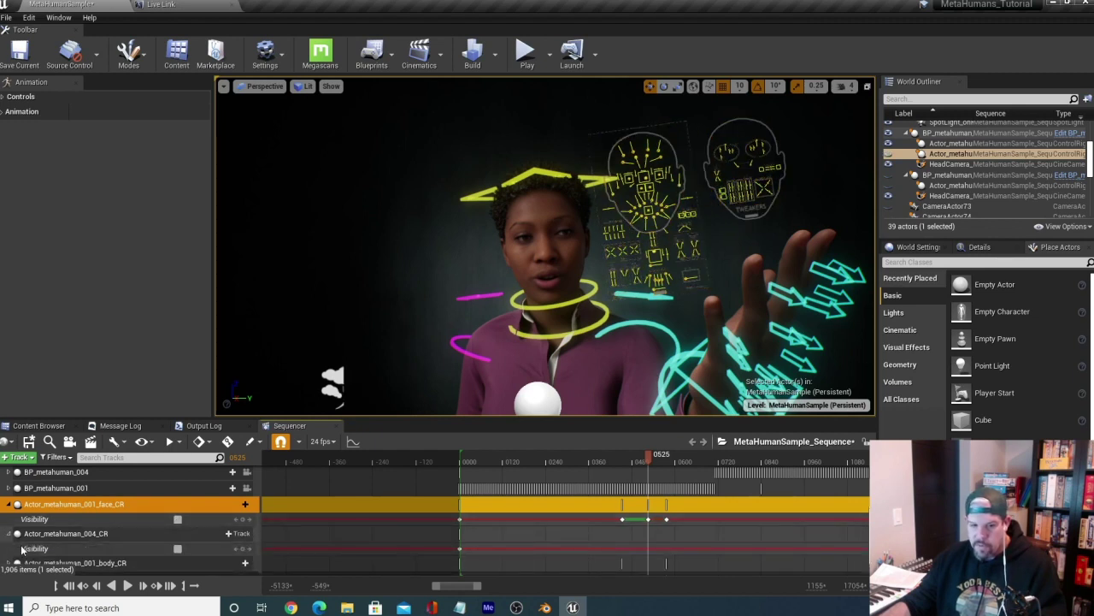
left_click(178, 549)
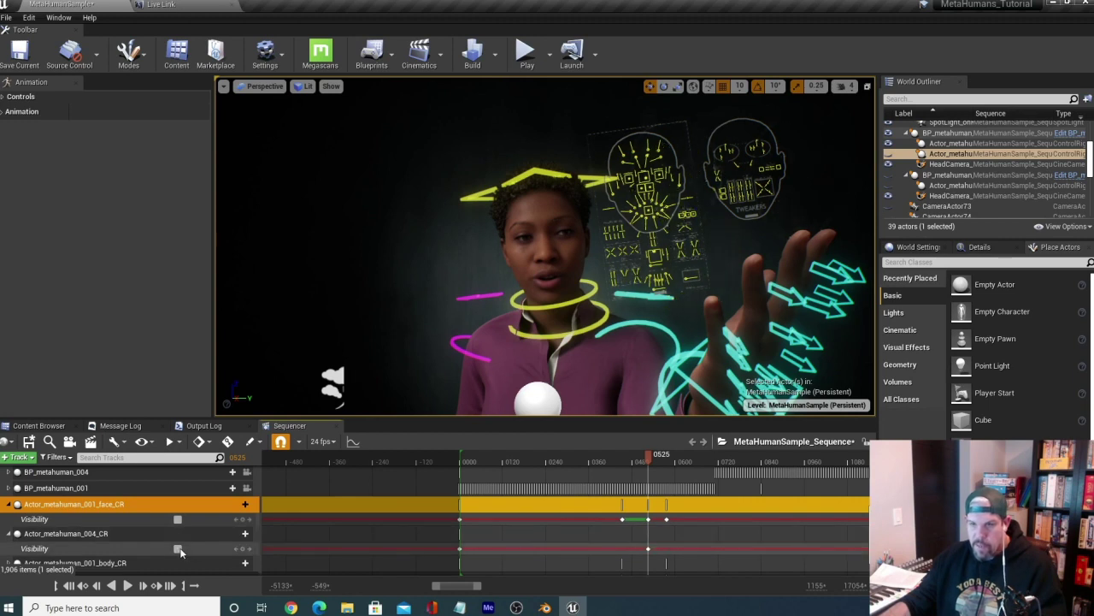
scroll(164, 542, "down", 1)
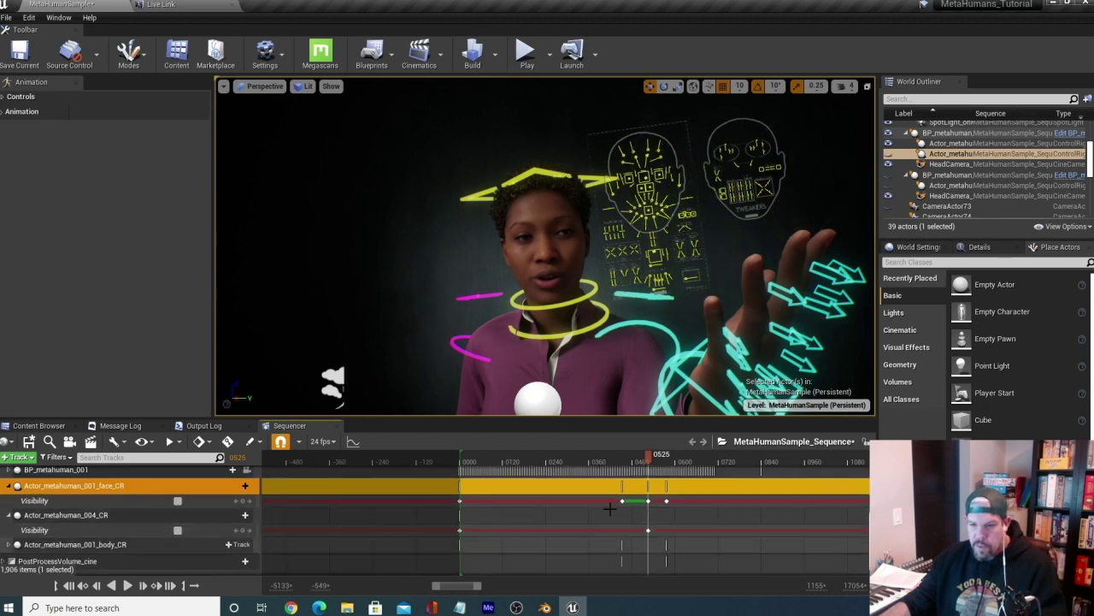
Expand Actor_metahuman_001_body_CR and key its visibility as off at frame 544.
left_click(656, 460)
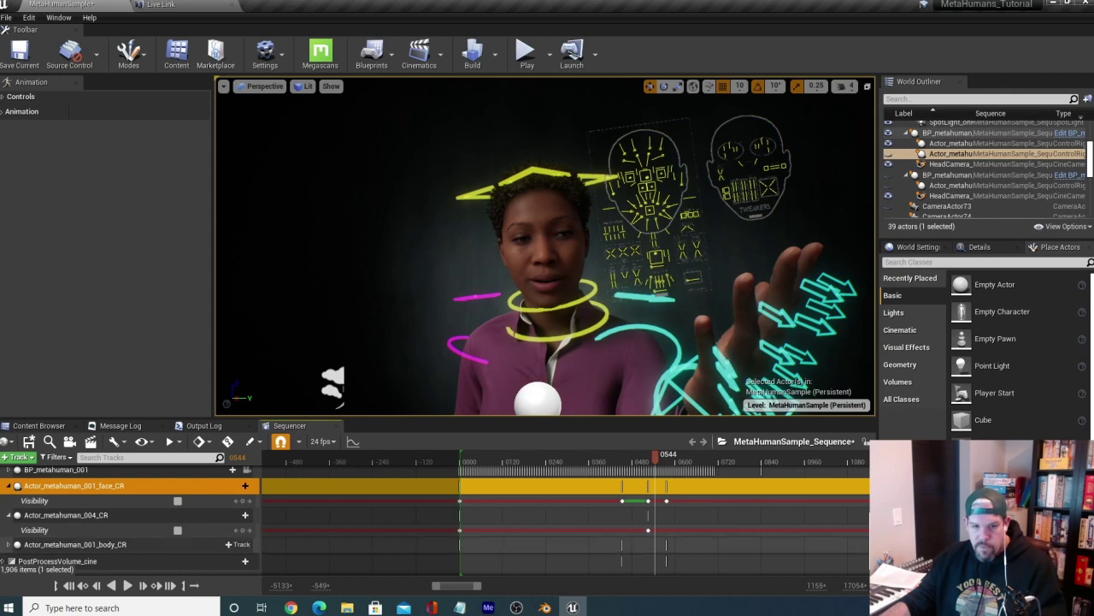
left_click(9, 545)
scroll(80, 526, "down", 1)
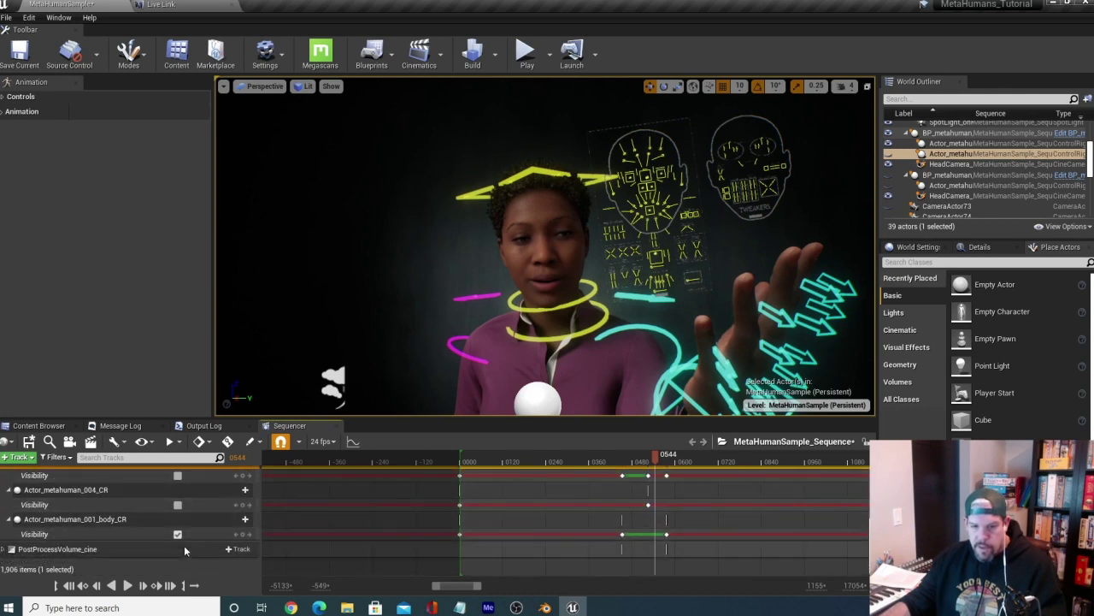
left_click(178, 534)
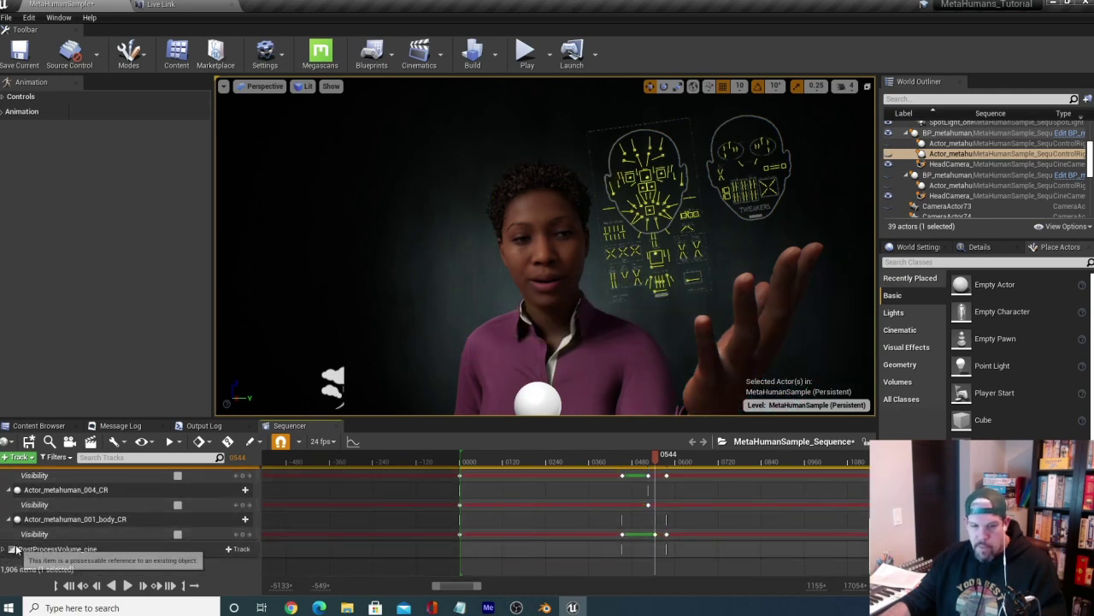
Scrub through the sequence around the control rigs' visibility keys, ending at frame 512.
scroll(19, 534, "up", 2)
left_click(20, 516)
scroll(57, 526, "down", 3)
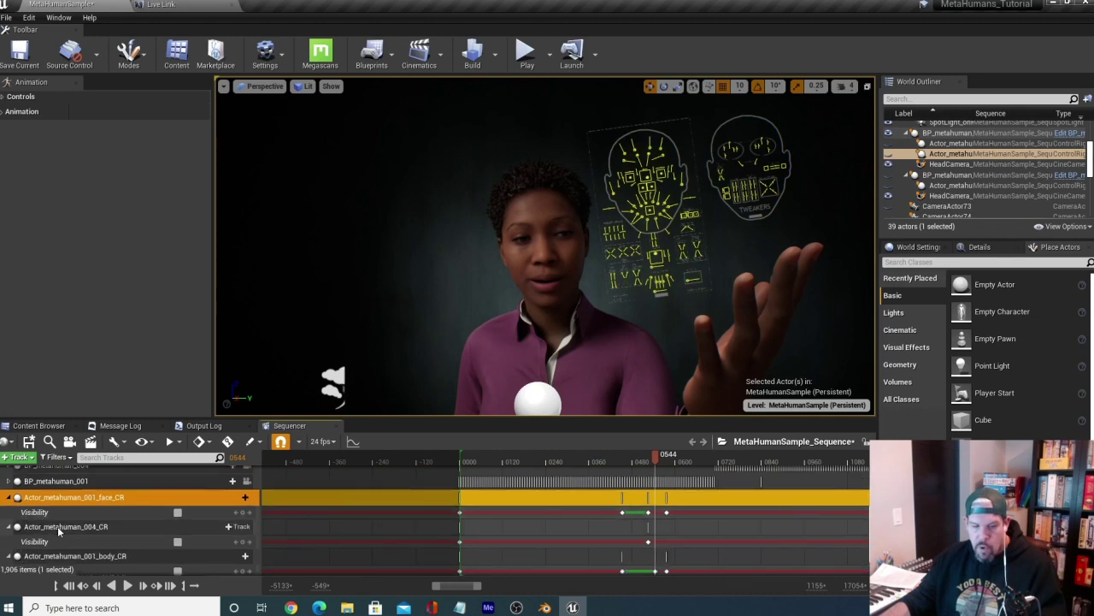
scroll(51, 528, "up", 3)
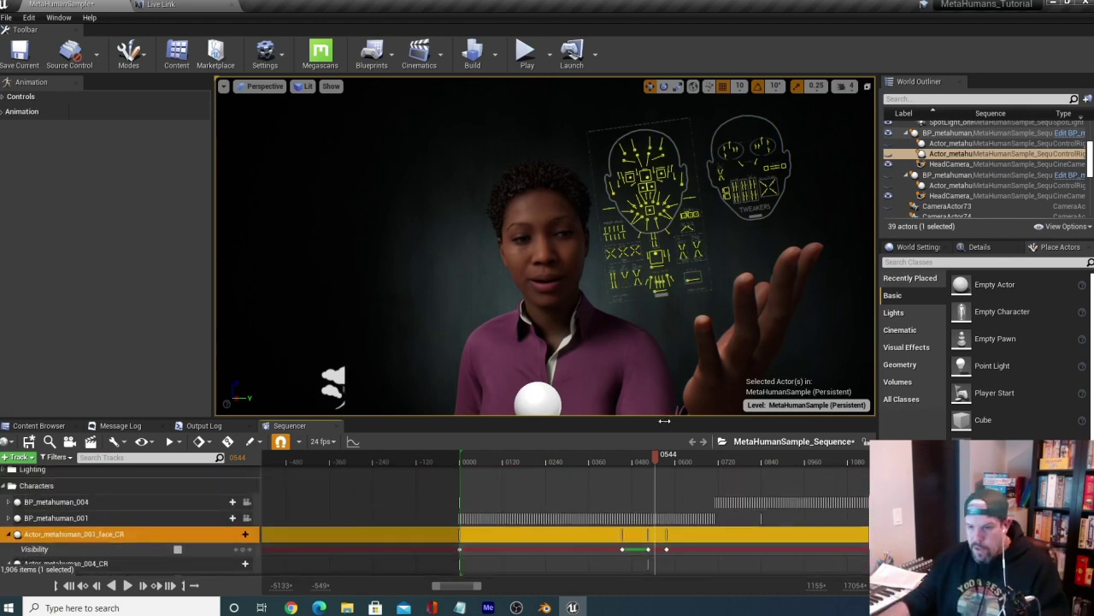
left_click_drag(655, 455, 693, 455)
left_click(644, 462)
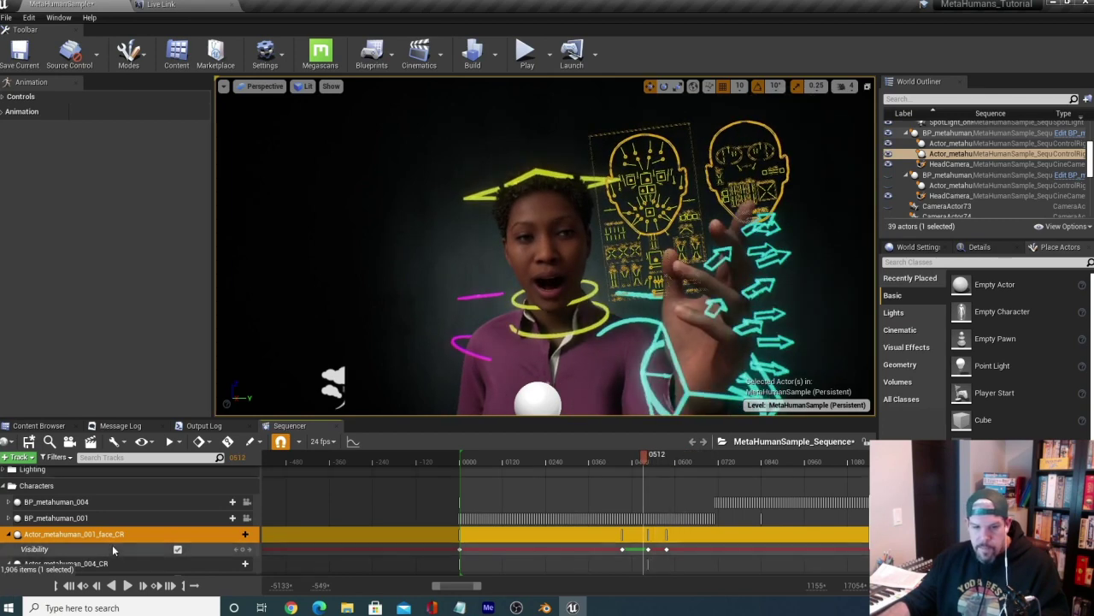
Toggle the visibility of Actor_metahuman_001_body_CR off and on at frame 512, leaving it keyed as on.
scroll(128, 548, "down", 3)
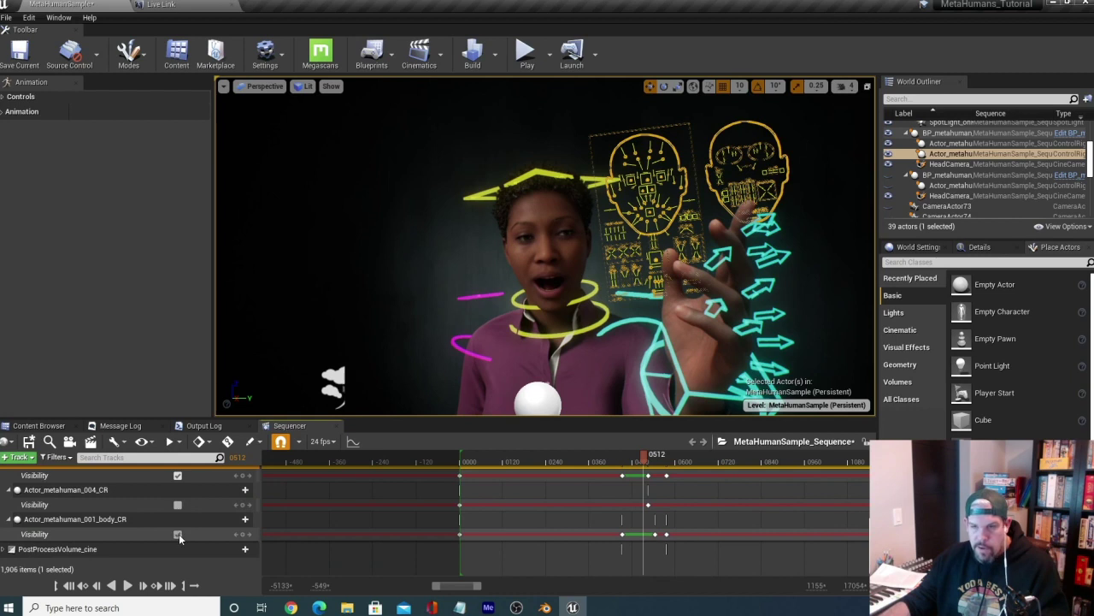
left_click(178, 534)
left_click(178, 533)
left_click(179, 534)
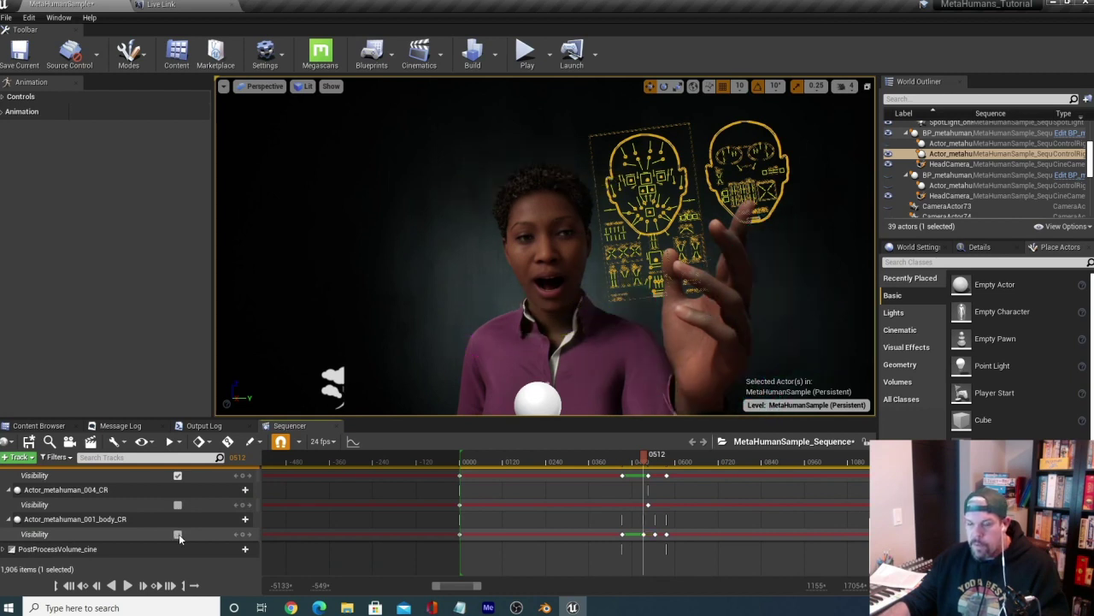
left_click(179, 534)
left_click(178, 534)
left_click(179, 534)
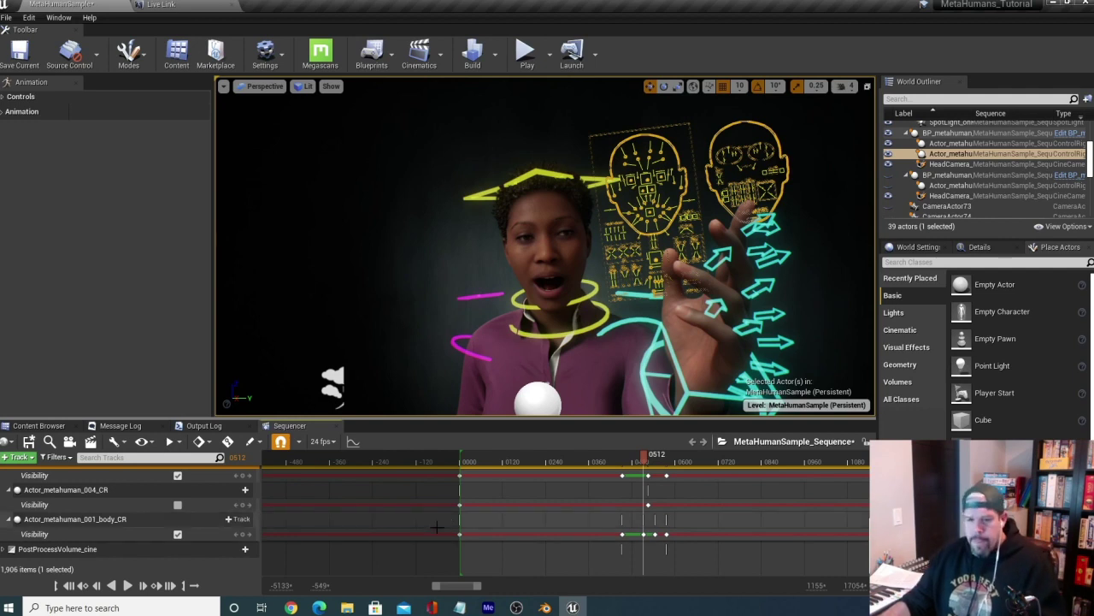
Return from the sequence's tracks to browsing the project's content assets.
scroll(386, 485, "up", 5)
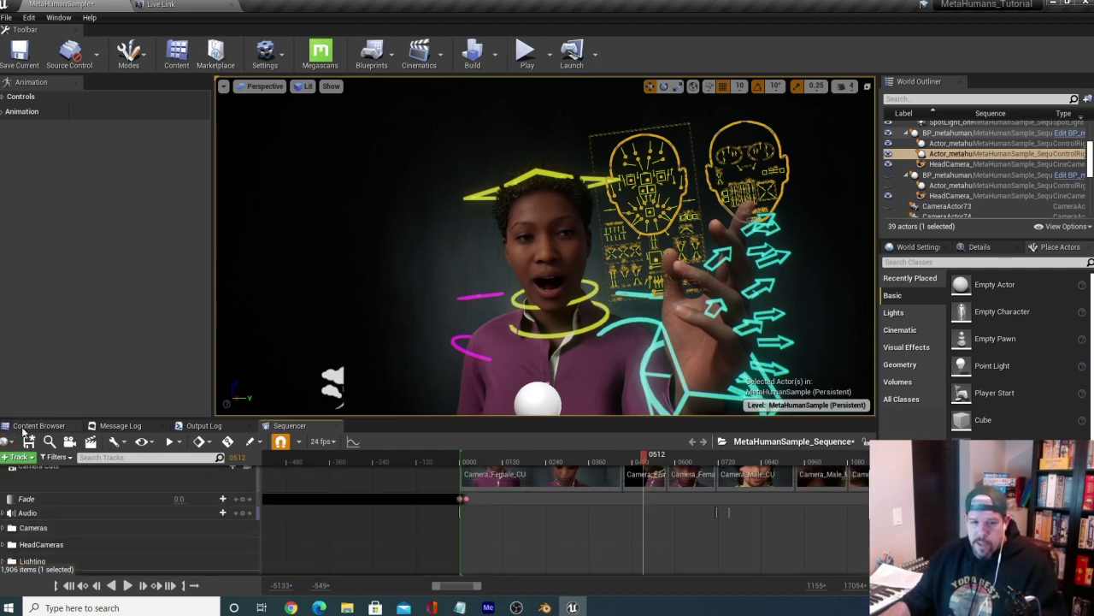
left_click(38, 425)
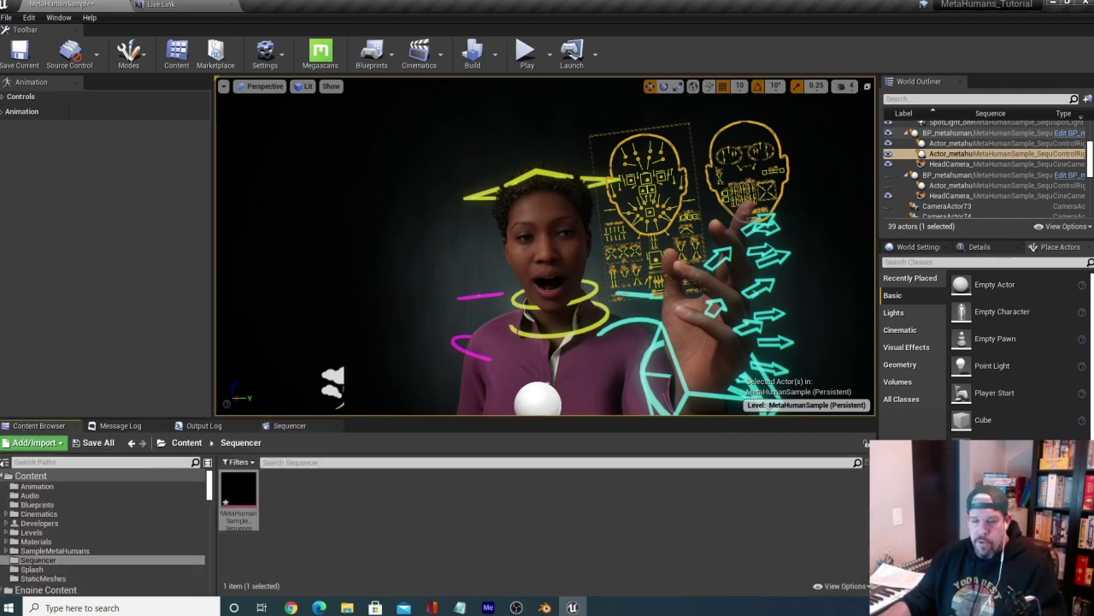